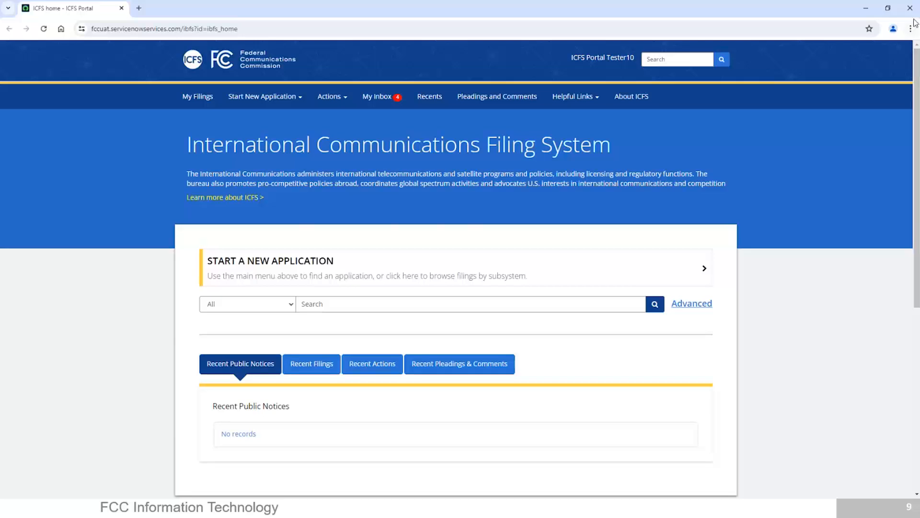
Zoom the browser page to 110%.
click(910, 29)
click(885, 232)
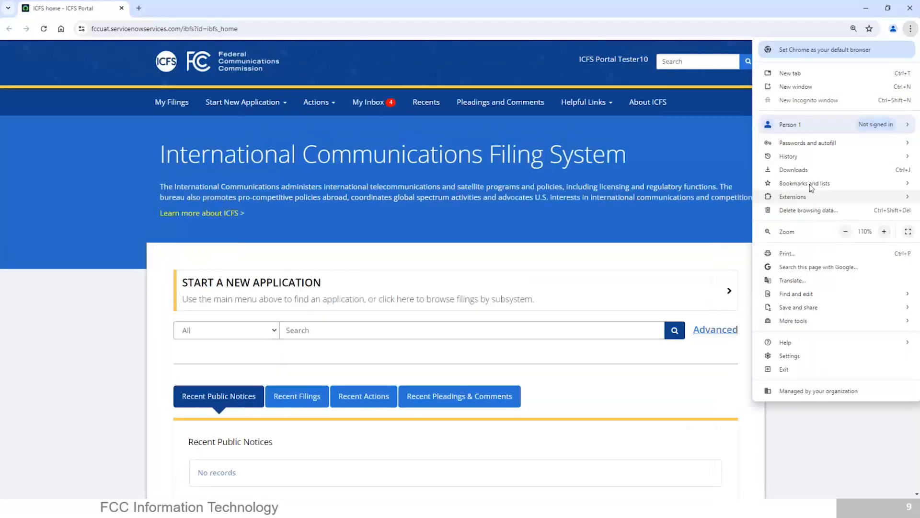
click(723, 144)
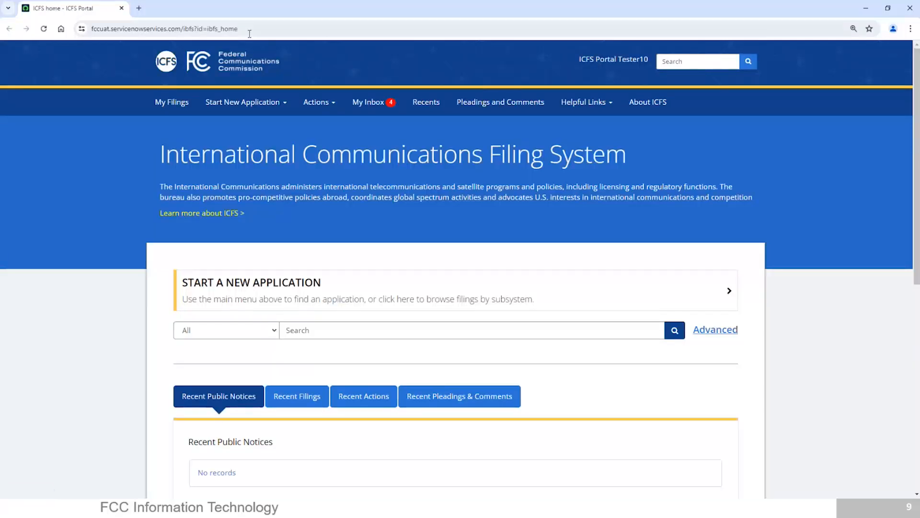
Open the signed-in user's Profile page, then return to the ICFS home page.
click(629, 54)
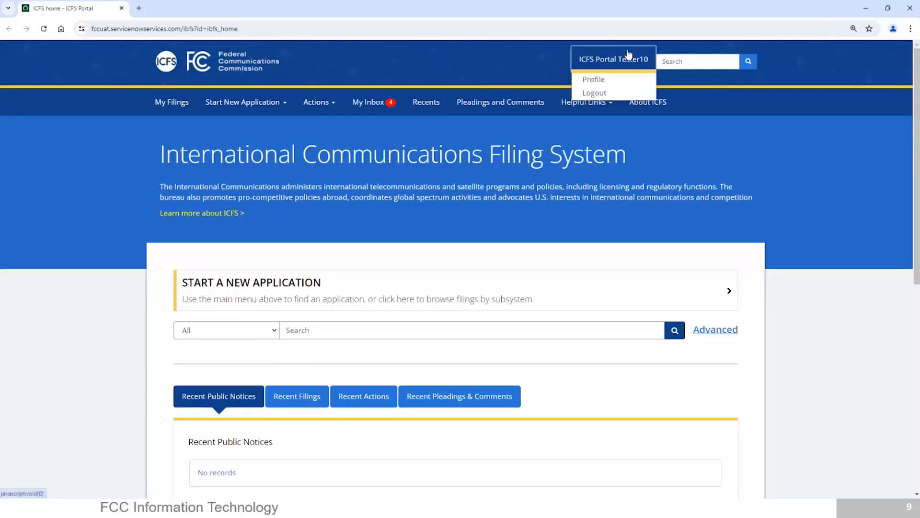
click(608, 83)
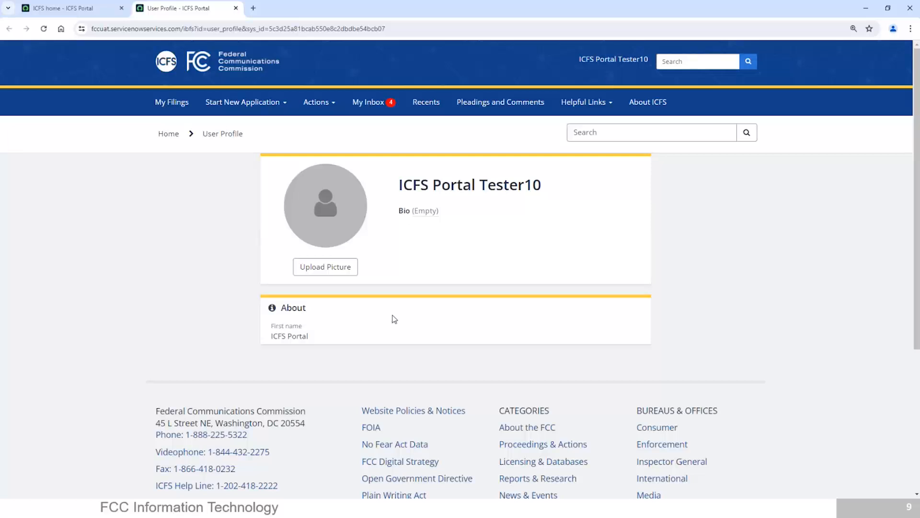
click(597, 65)
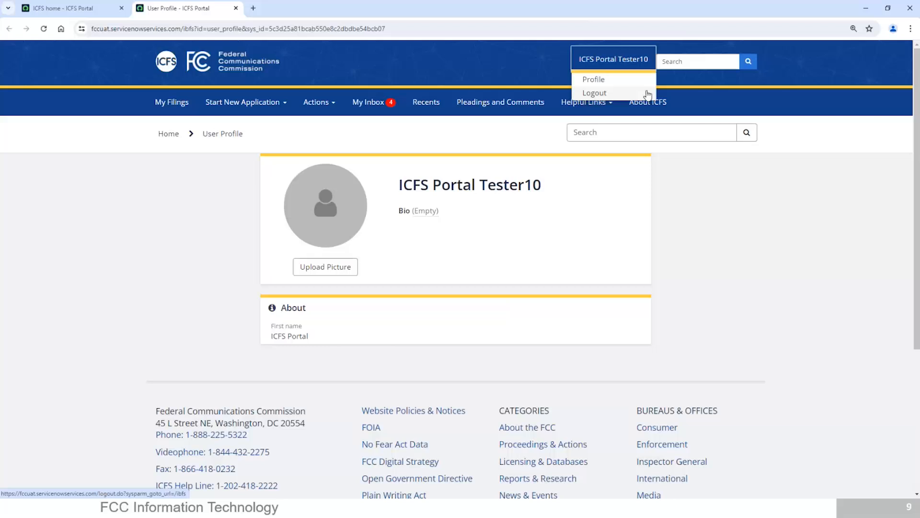
click(706, 216)
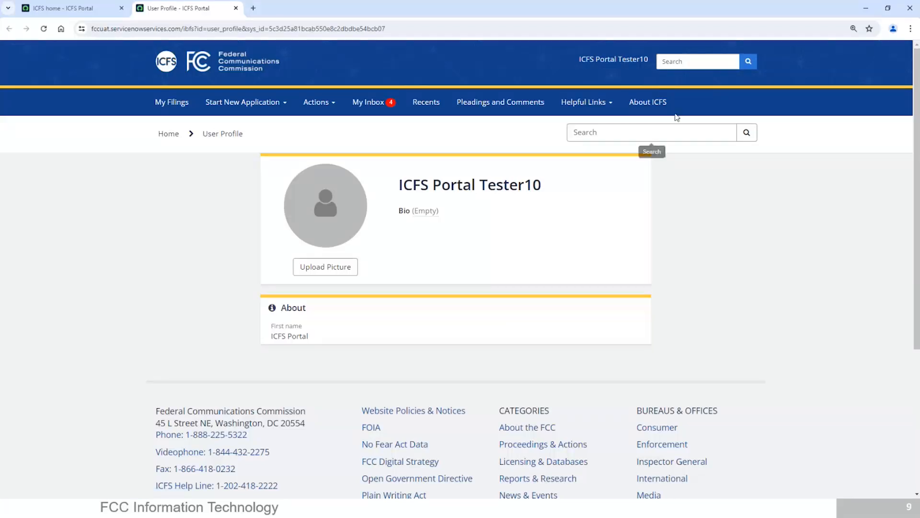
click(661, 108)
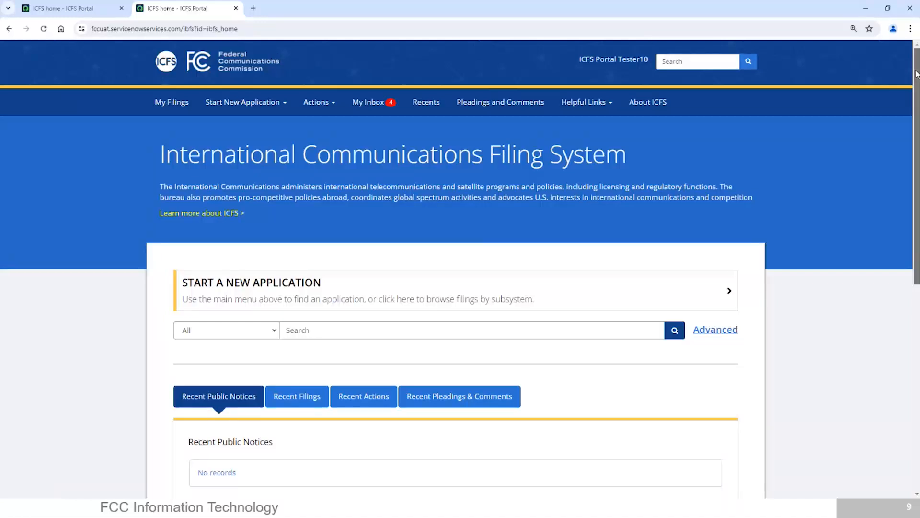
Switch through Recent Filings, Recent Actions and Recent Pleadings & Comments, then scroll back up.
scroll(370, 56, down, 1)
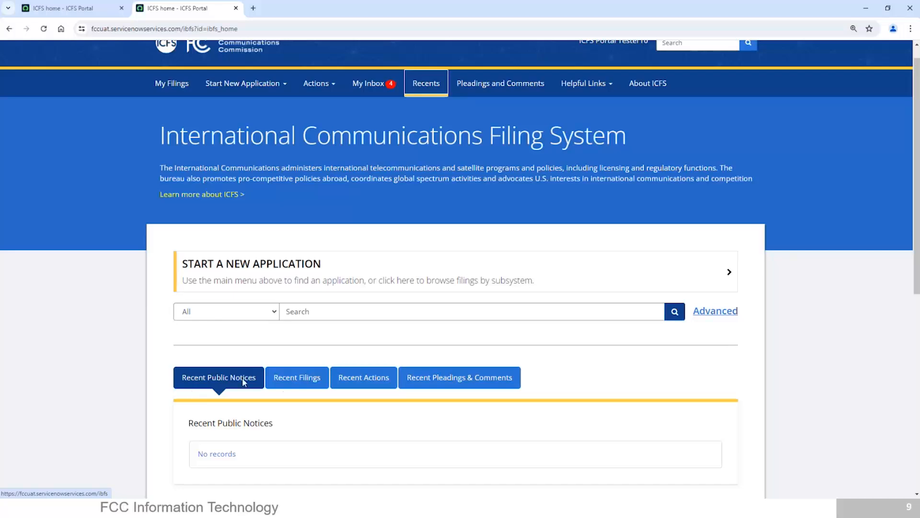
click(283, 383)
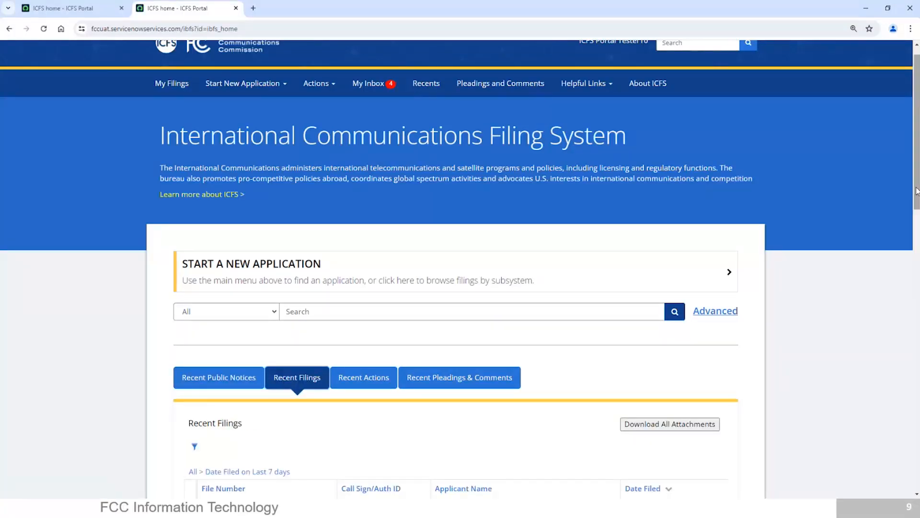
scroll(283, 382, down, 4)
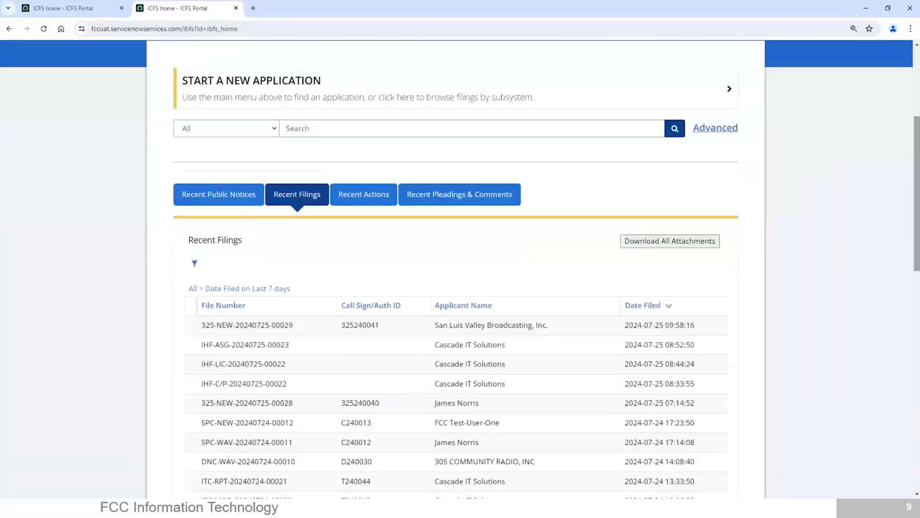
click(355, 198)
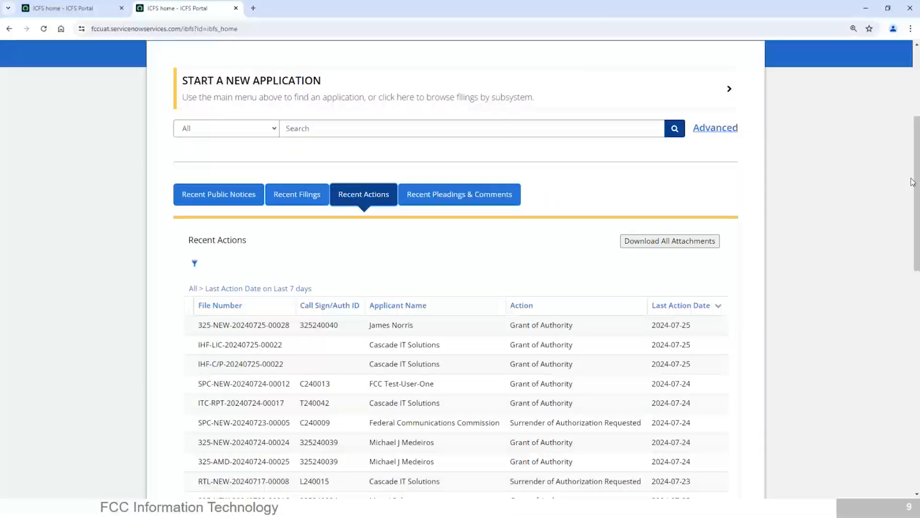
click(466, 205)
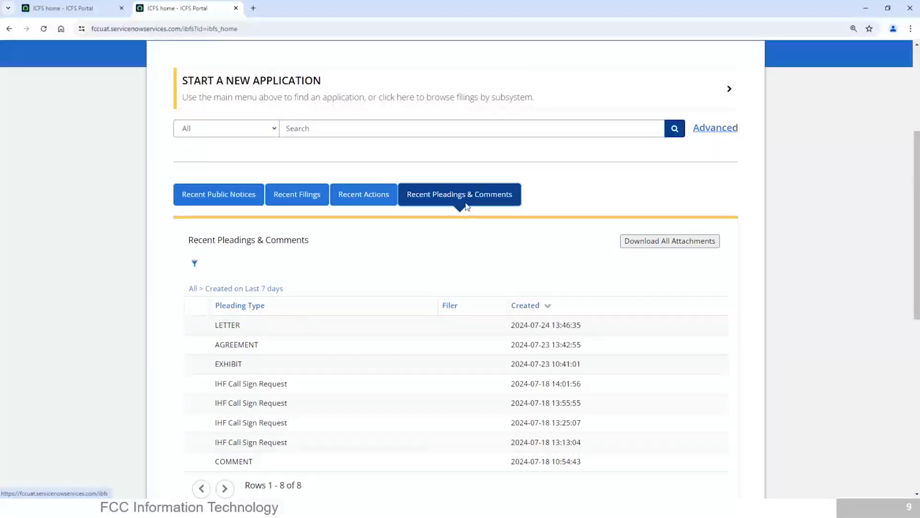
drag(917, 237, 912, 158)
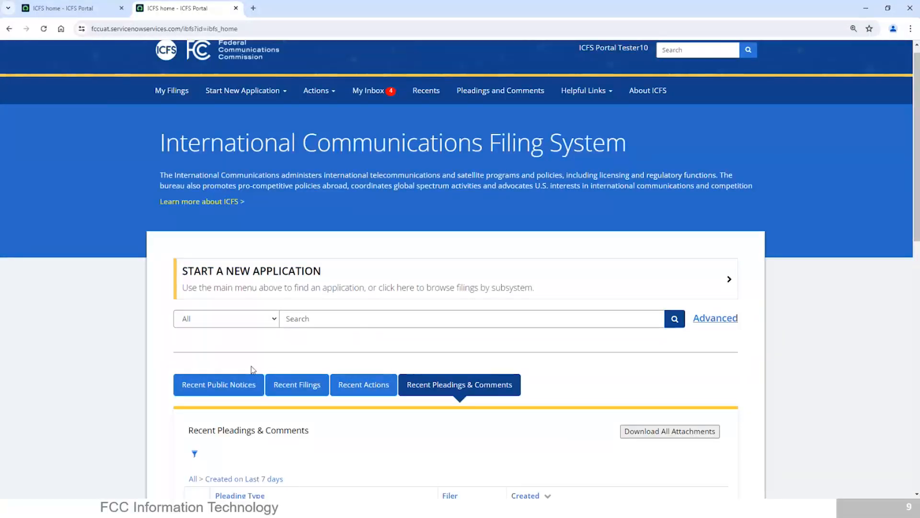
click(258, 326)
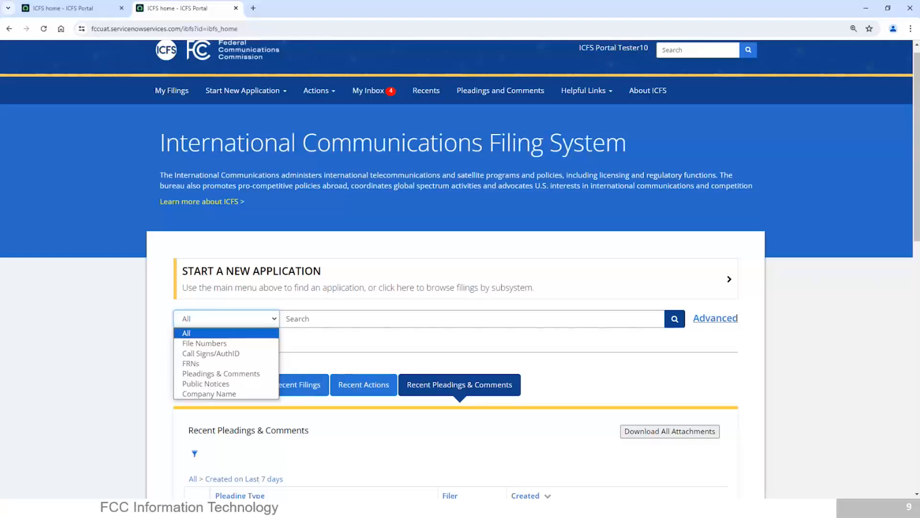
key(alt+Tab)
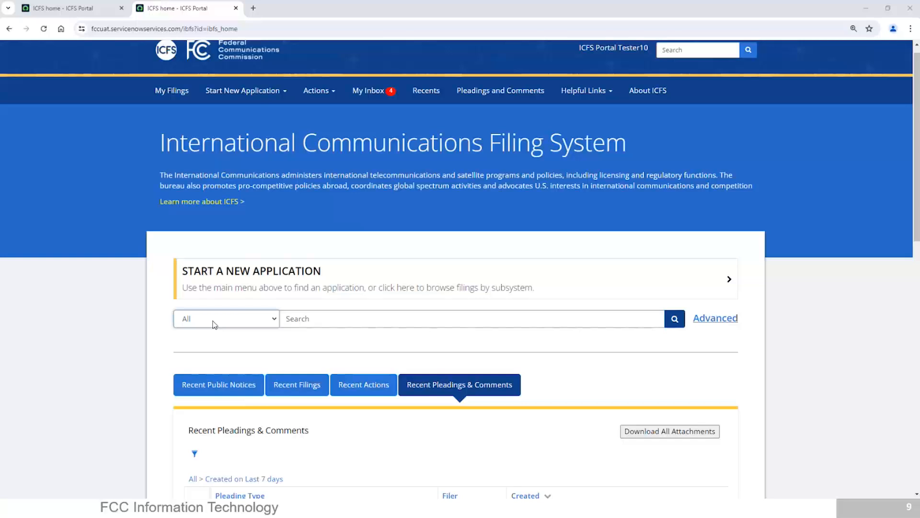
click(212, 342)
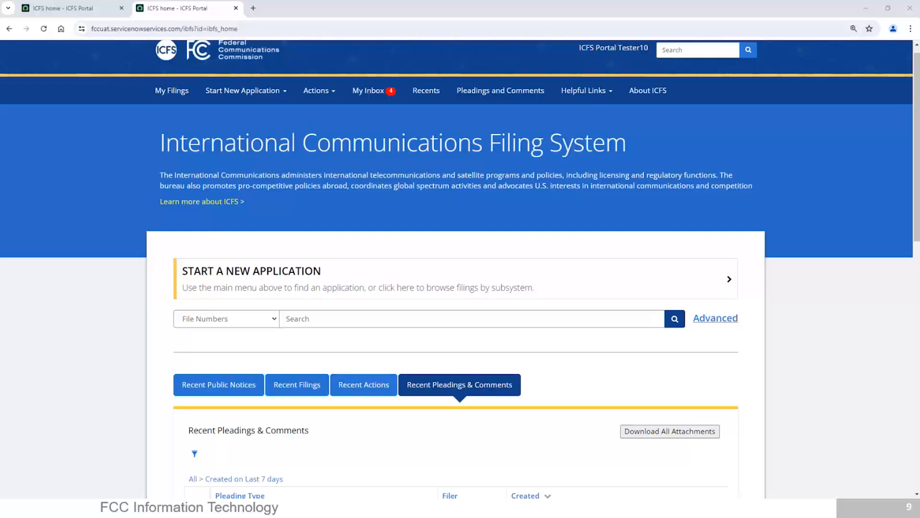
right_click(333, 315)
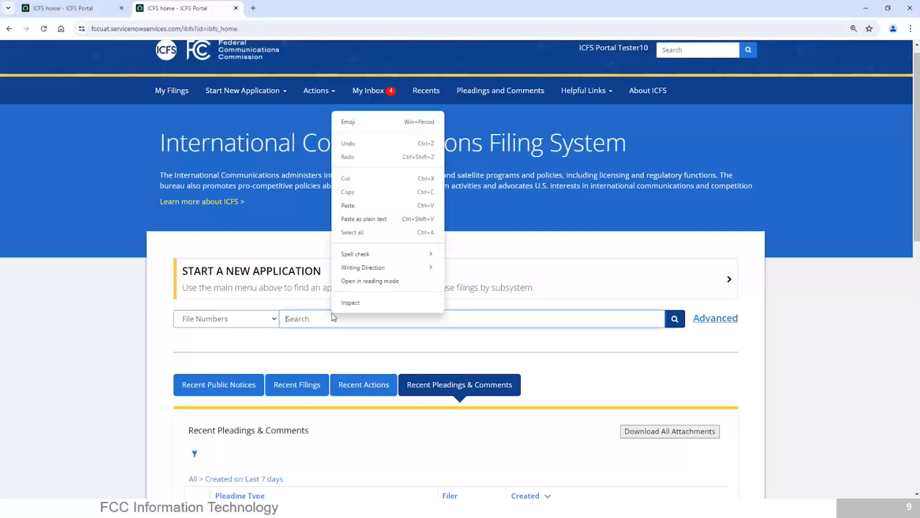
click(333, 318)
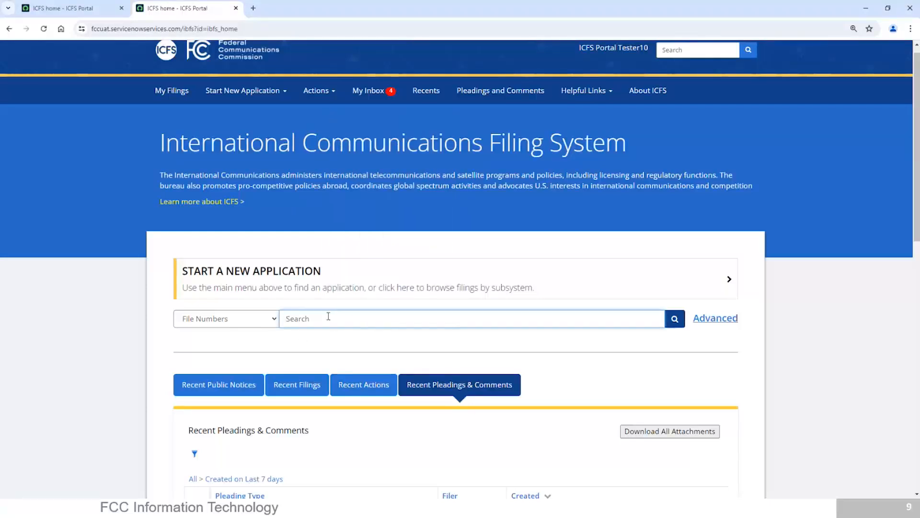
key(ctrl+v)
click(675, 321)
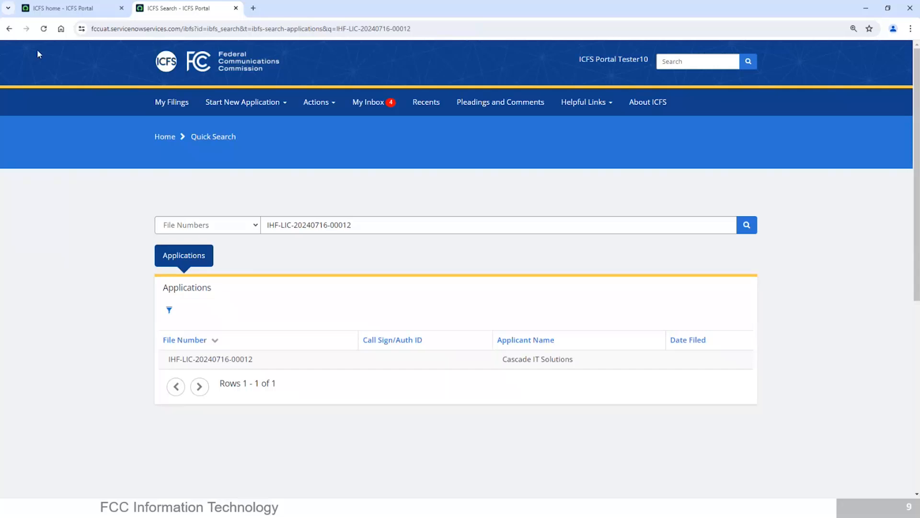
click(648, 104)
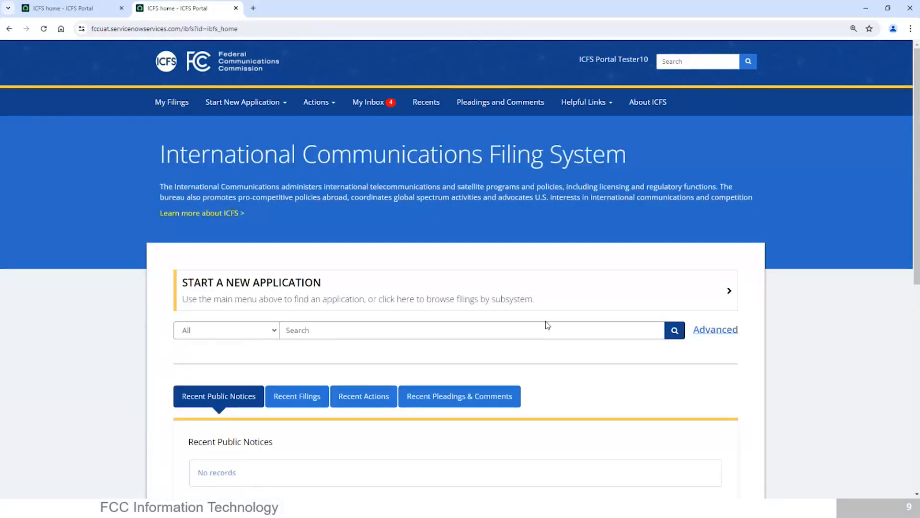
Open the Advanced Search form in a new tab and scroll to its fields.
click(715, 329)
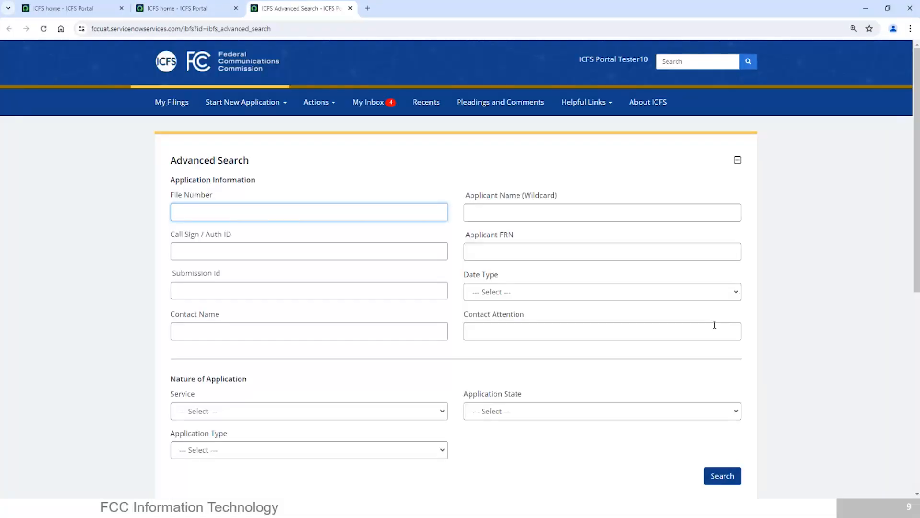
right_click(918, 261)
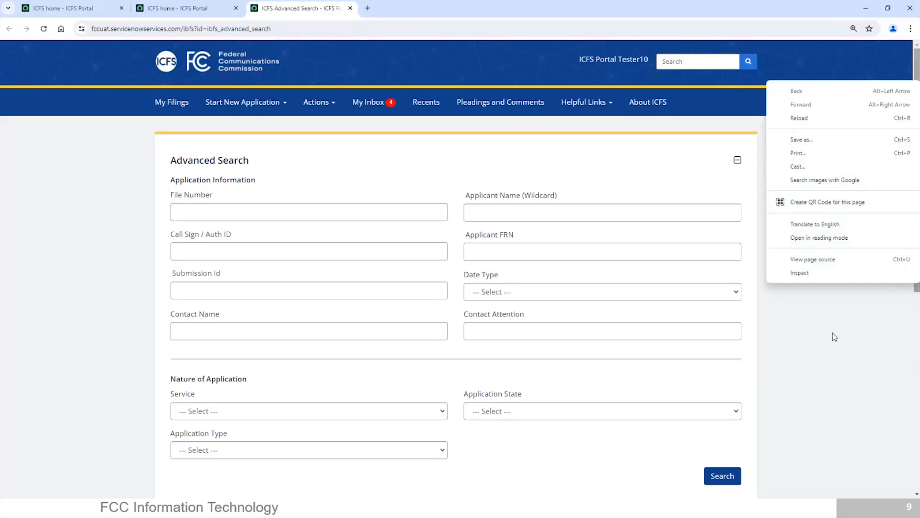
click(824, 351)
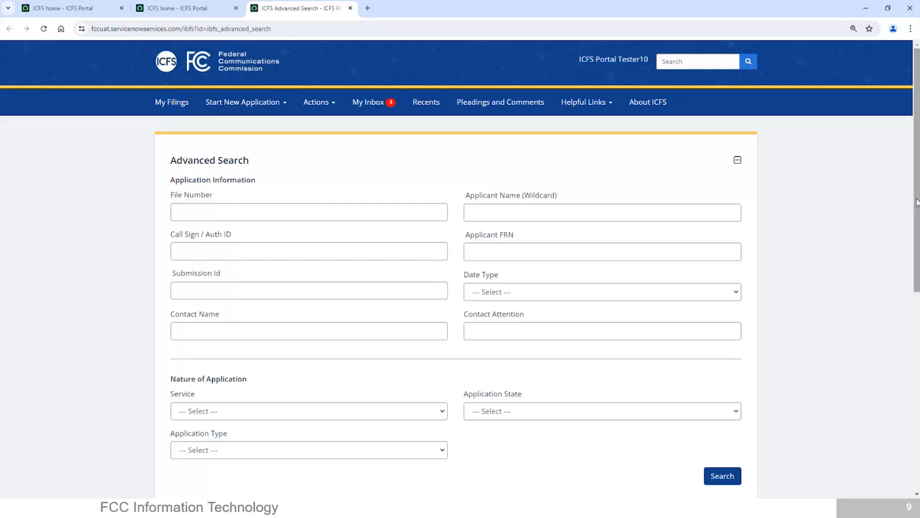
scroll(917, 217, down, 1)
drag(917, 216, 914, 257)
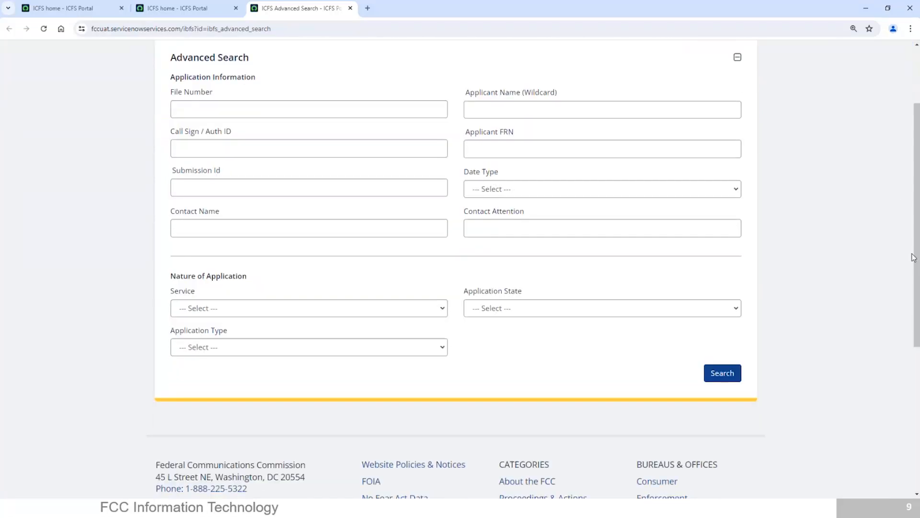
Run an advanced search for IHF service applications of type Amendment.
click(328, 309)
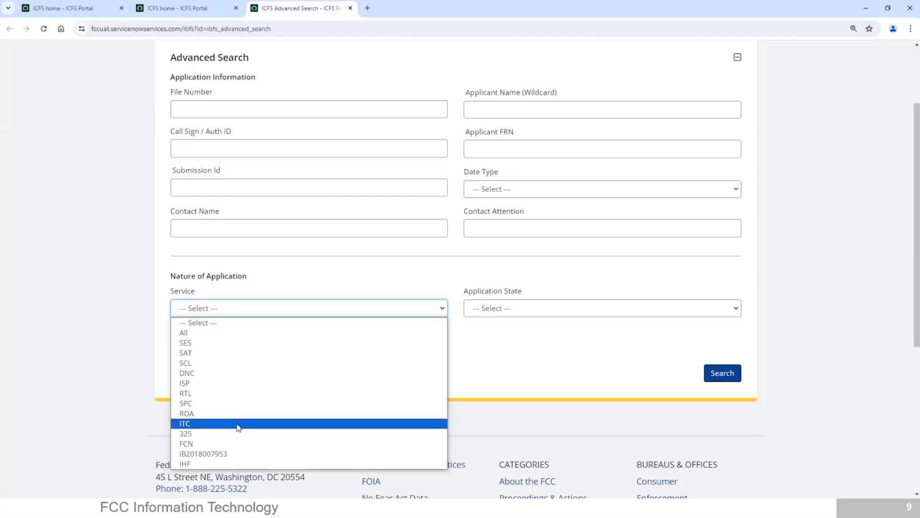
click(220, 464)
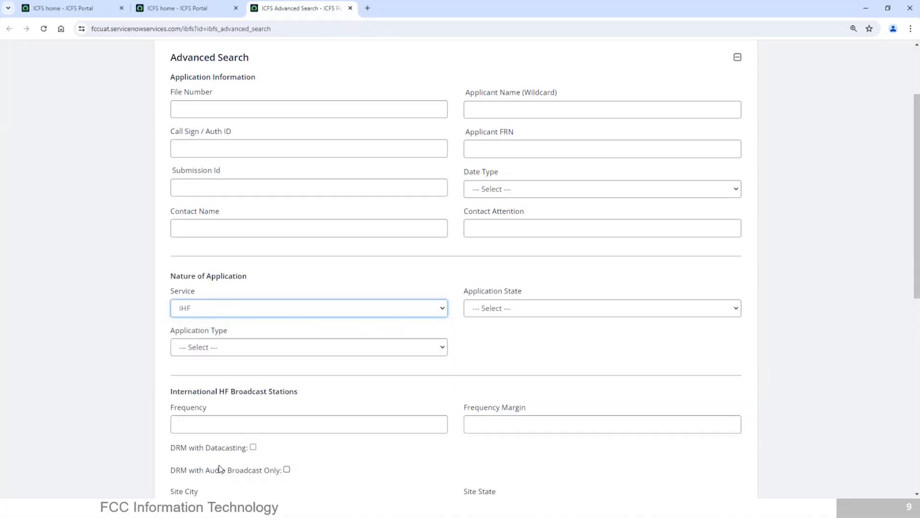
click(297, 345)
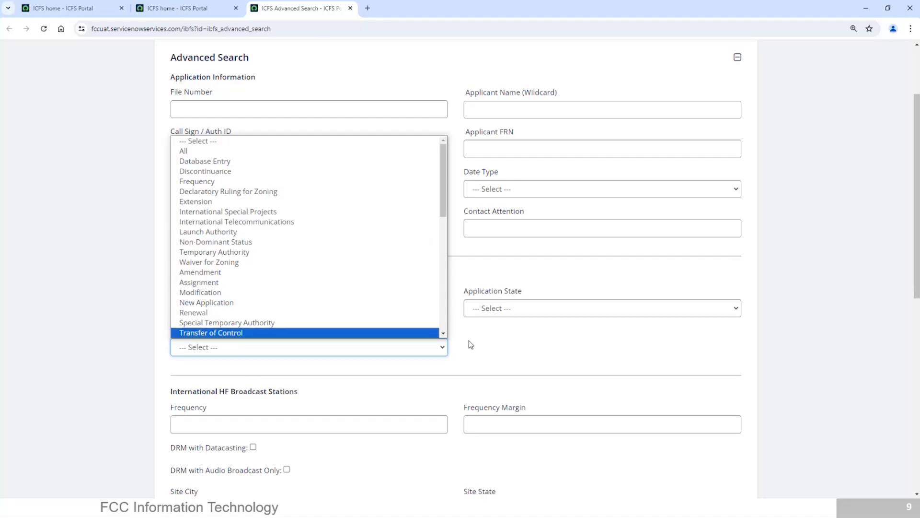
click(492, 345)
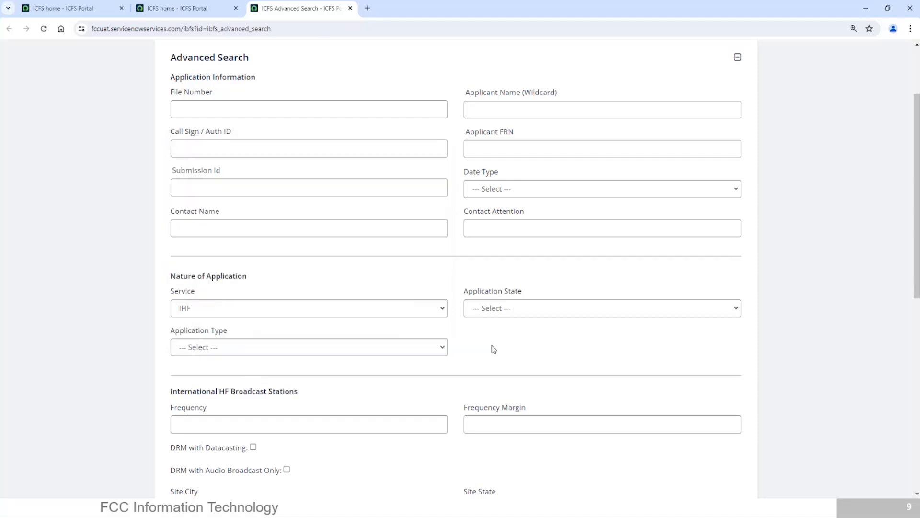
click(360, 350)
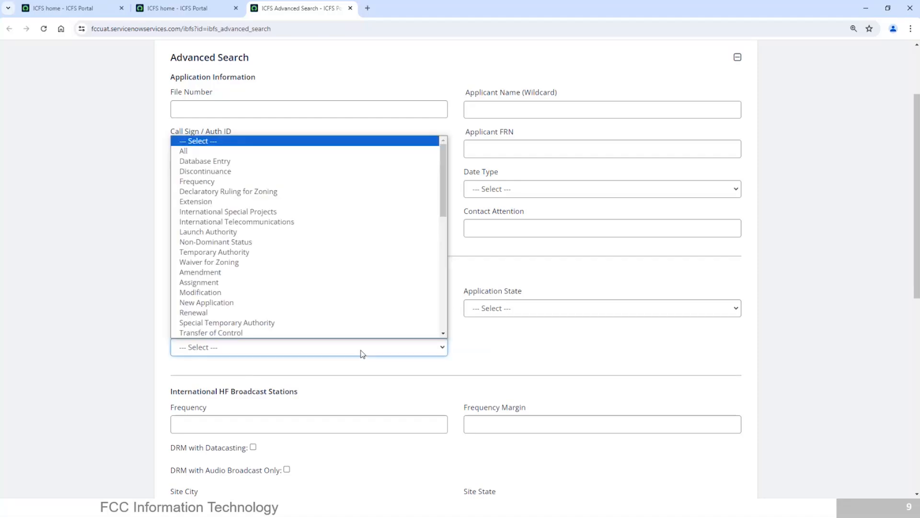
click(332, 272)
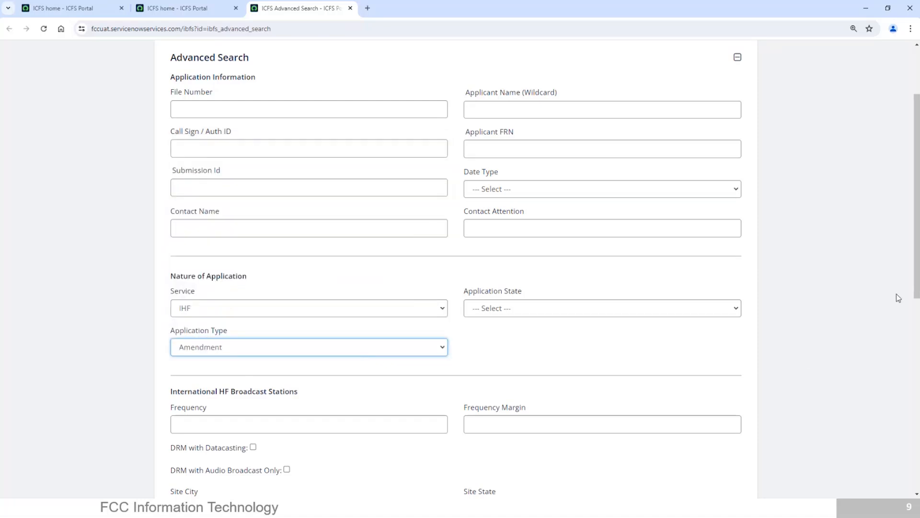
drag(918, 282, 918, 321)
click(733, 446)
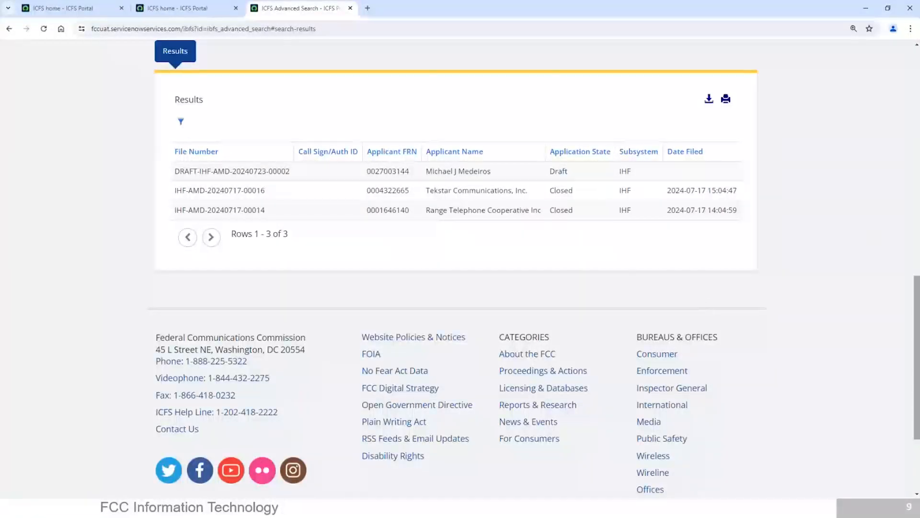
drag(918, 339, 888, 198)
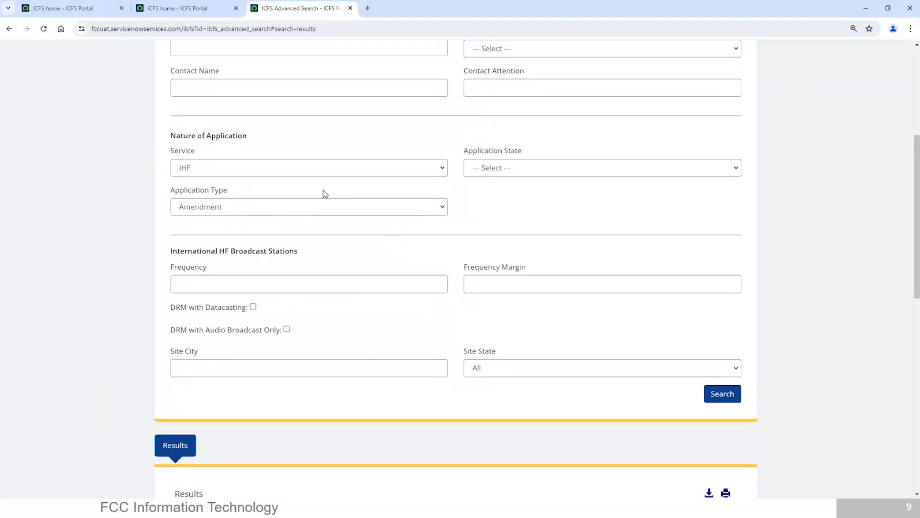
Change Application Type to All and Application State to Current, and search again.
click(445, 211)
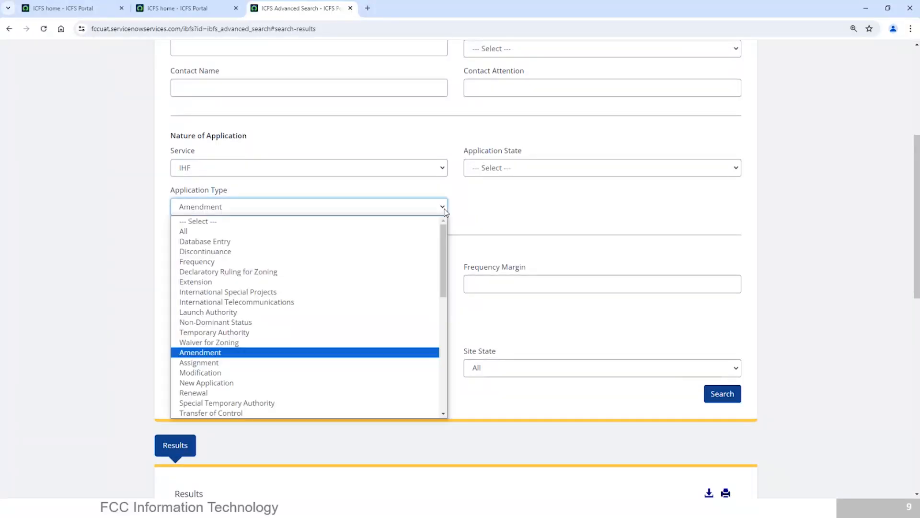
click(408, 234)
click(577, 171)
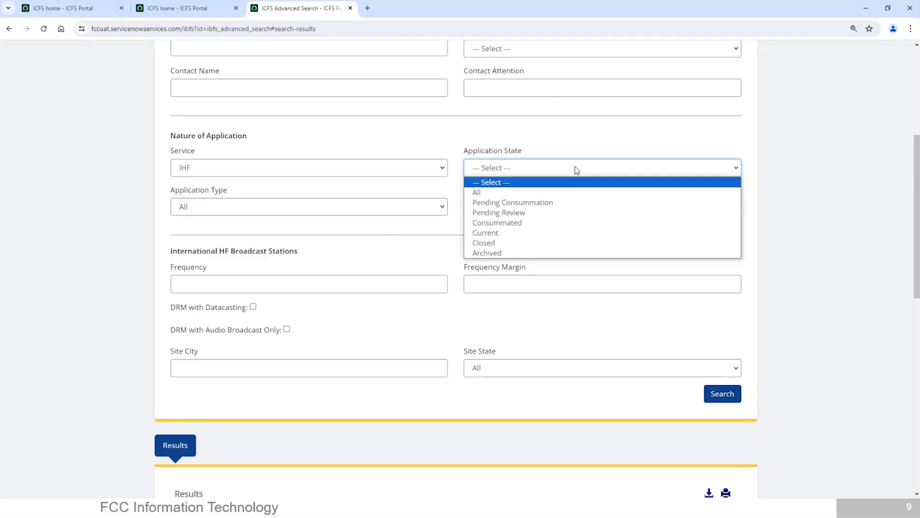
click(524, 234)
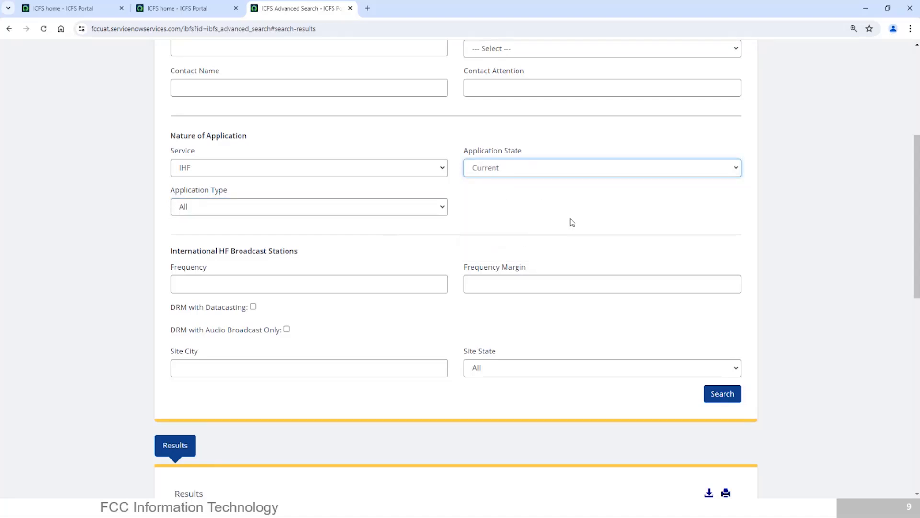
click(728, 399)
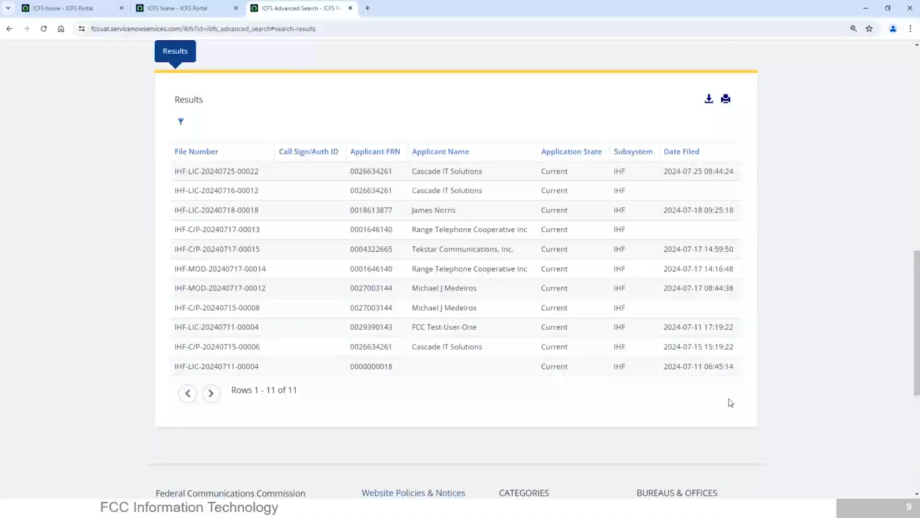
drag(917, 285, 884, 78)
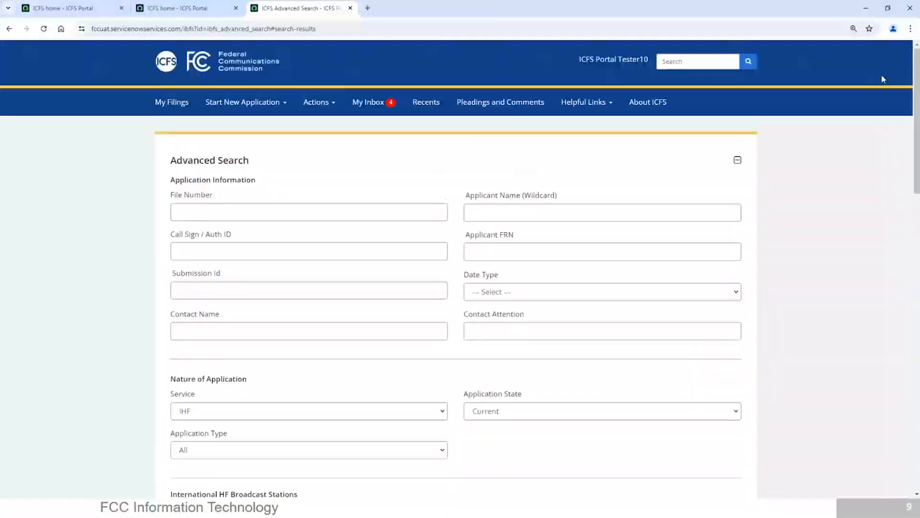
Review the four unread notifications in My Inbox, then return to the ICFS home page.
click(652, 104)
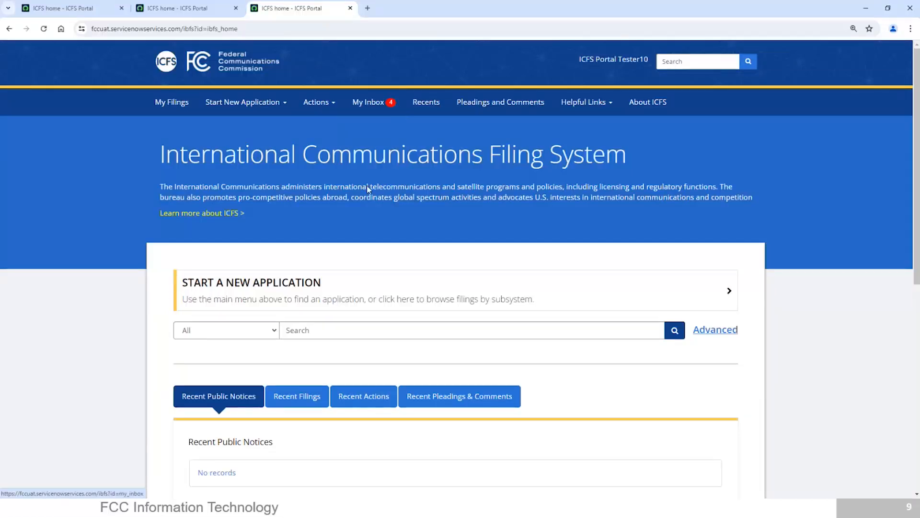
click(365, 101)
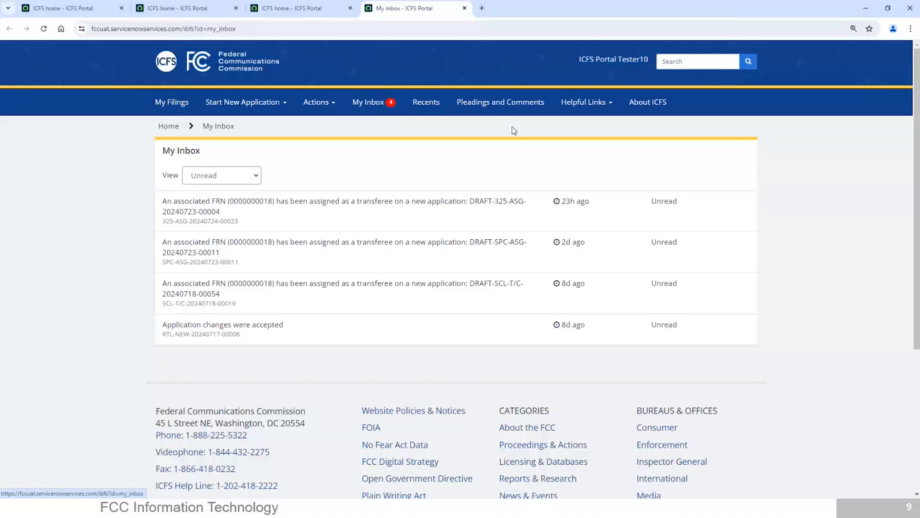
click(659, 112)
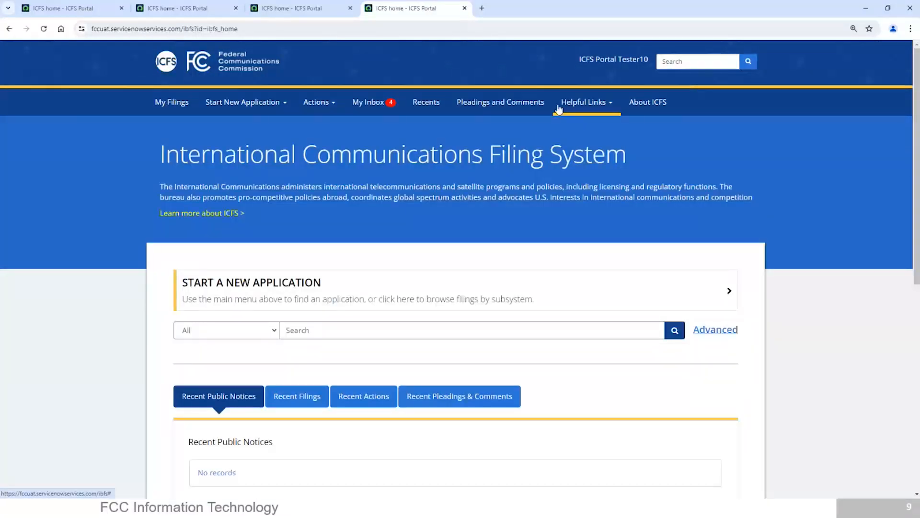
View the Reports page, then the Helpful Links FAQ page with useful links and staff lists.
click(560, 108)
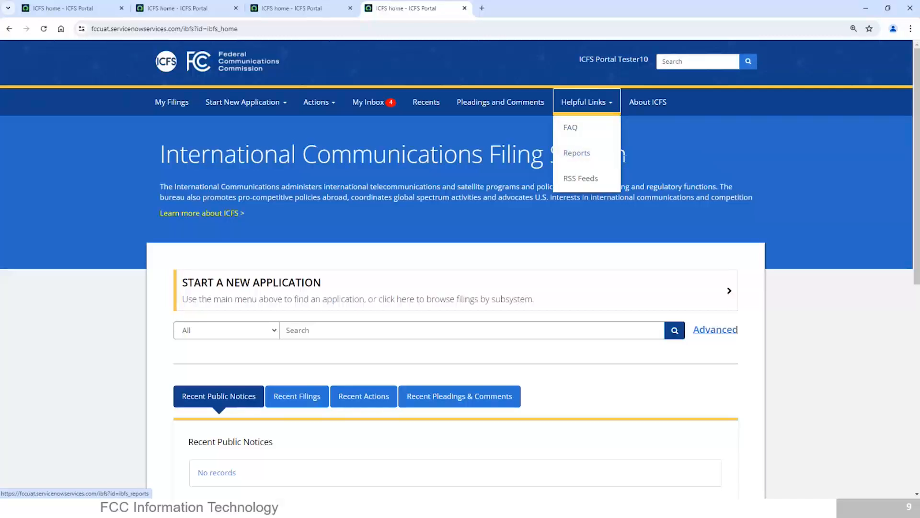
click(593, 162)
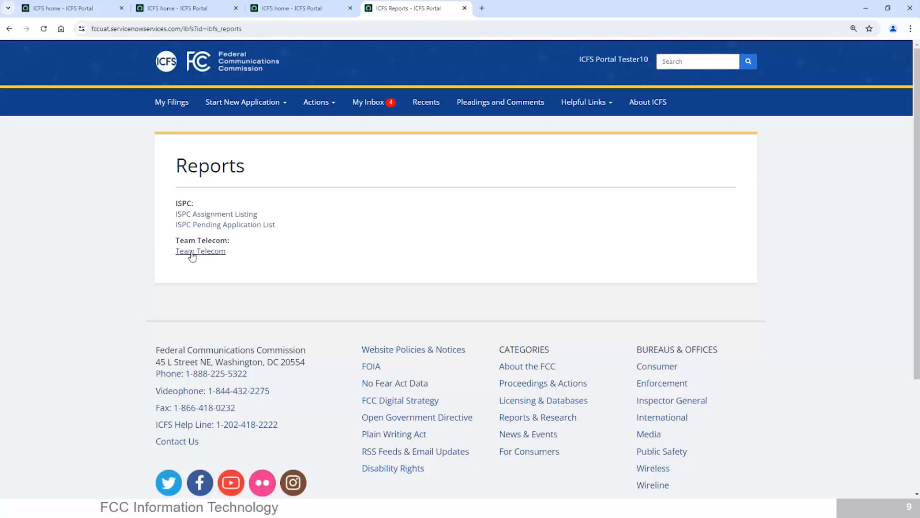
click(592, 108)
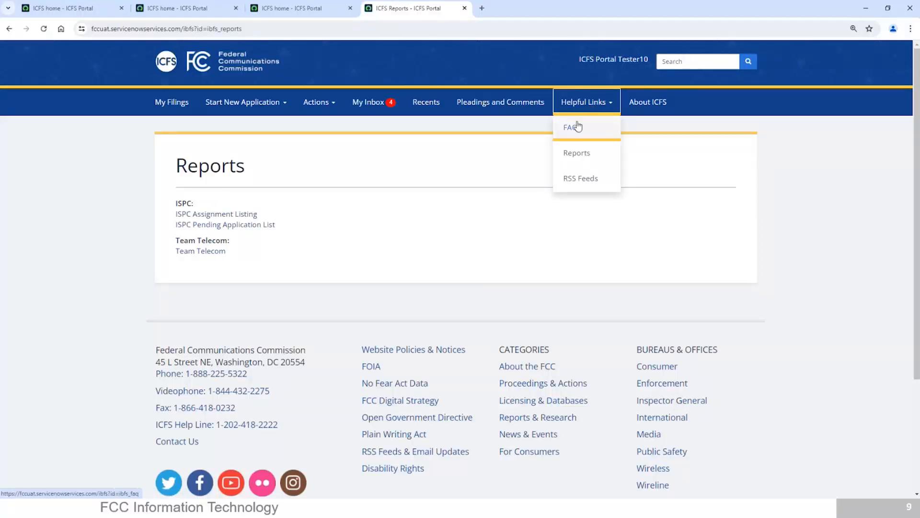
click(578, 126)
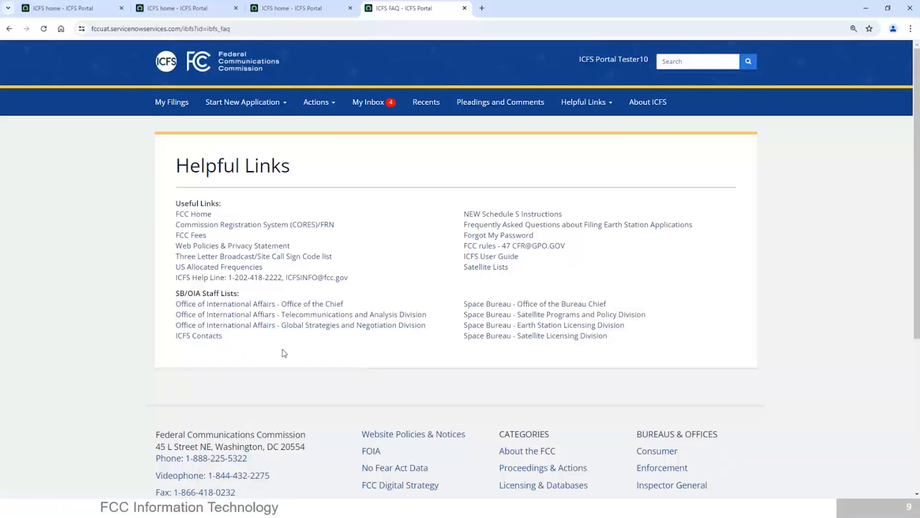
Open the FCC Global Strategies and Negotiation Division page, then go back to Helpful Links.
click(227, 326)
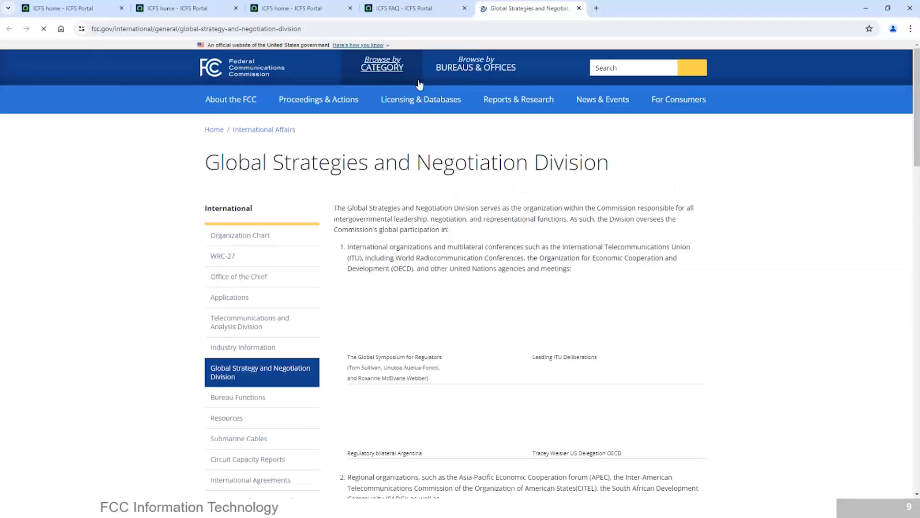
click(384, 10)
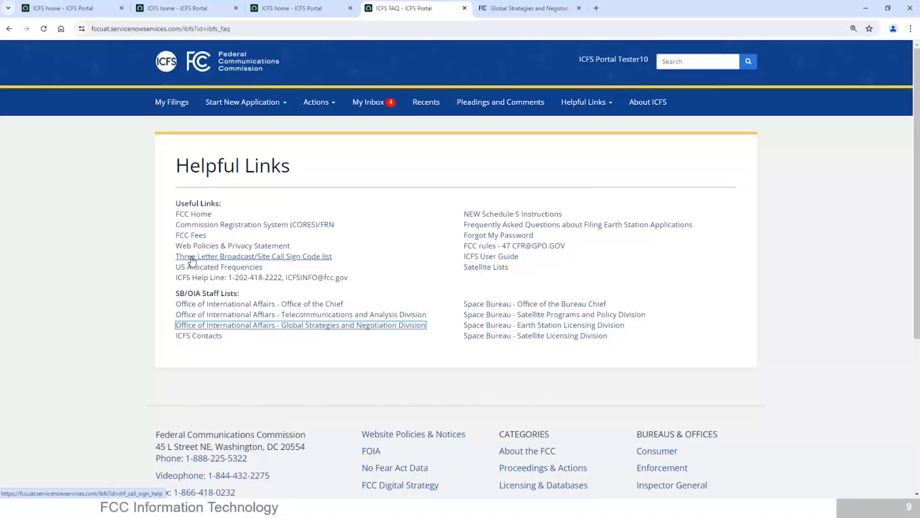
Verify three-letter call sign code EWN (not available), then follow the CSRS link.
click(191, 258)
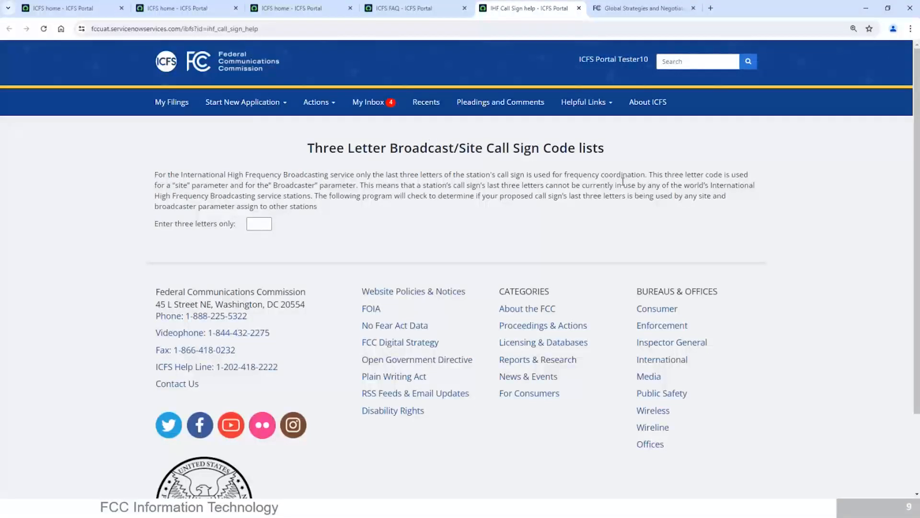
click(252, 229)
text(EWN)
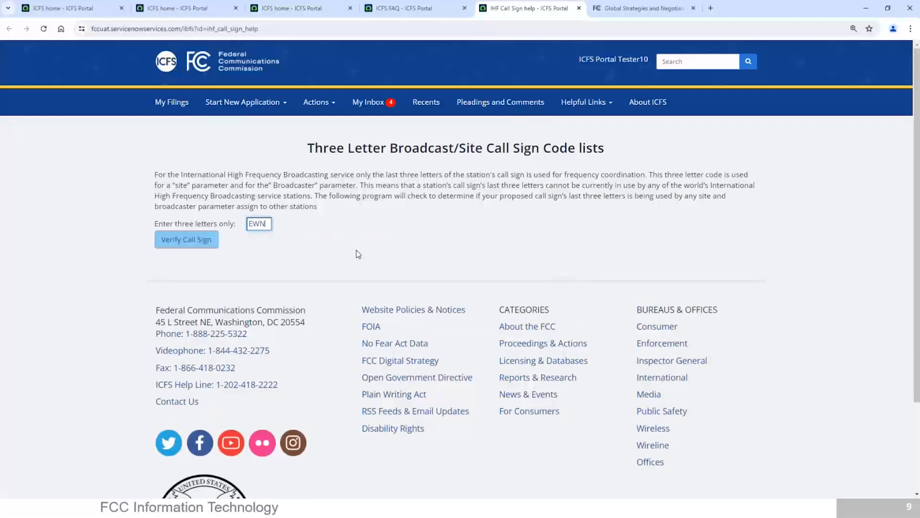
click(173, 239)
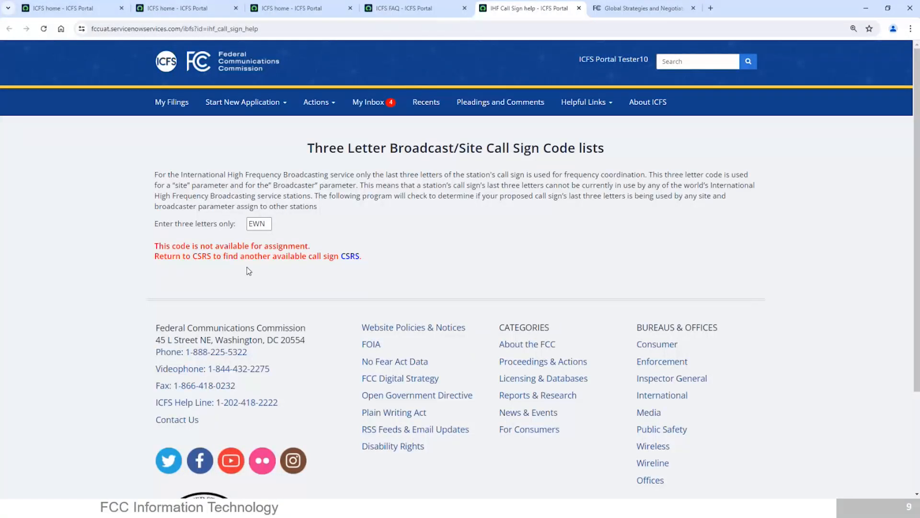
click(350, 258)
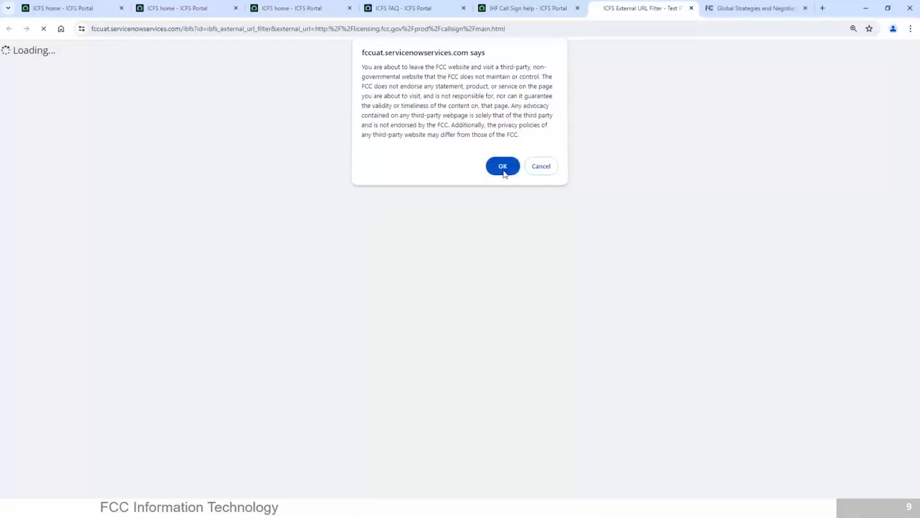
Confirm leaving for CSRS, then close the Global Strategies and CSRS tabs.
click(502, 168)
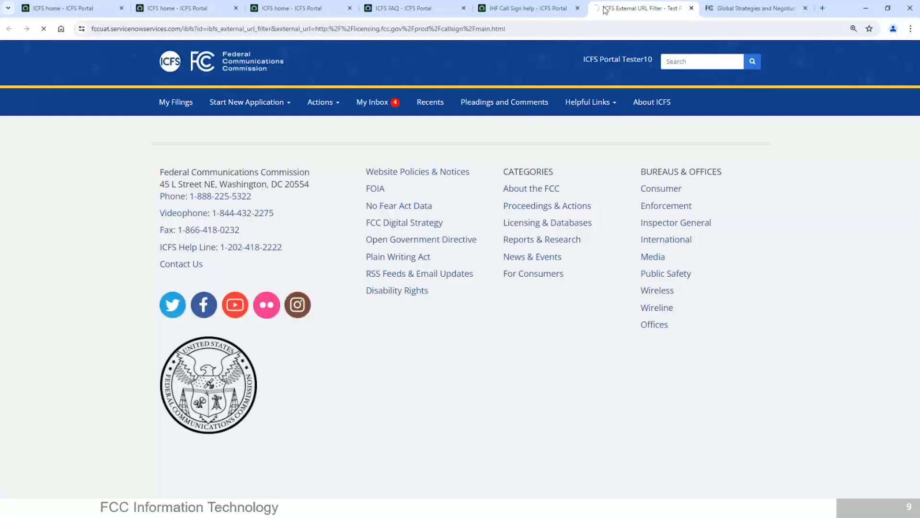
click(805, 8)
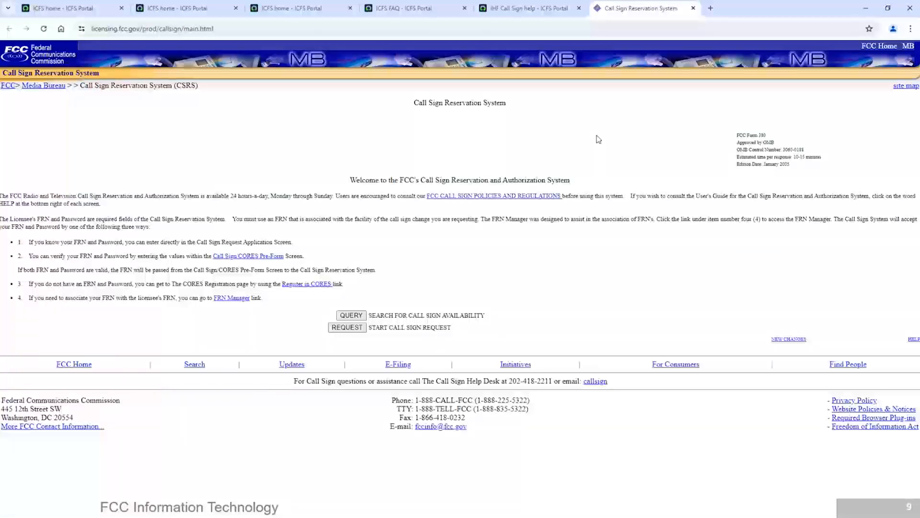
click(693, 8)
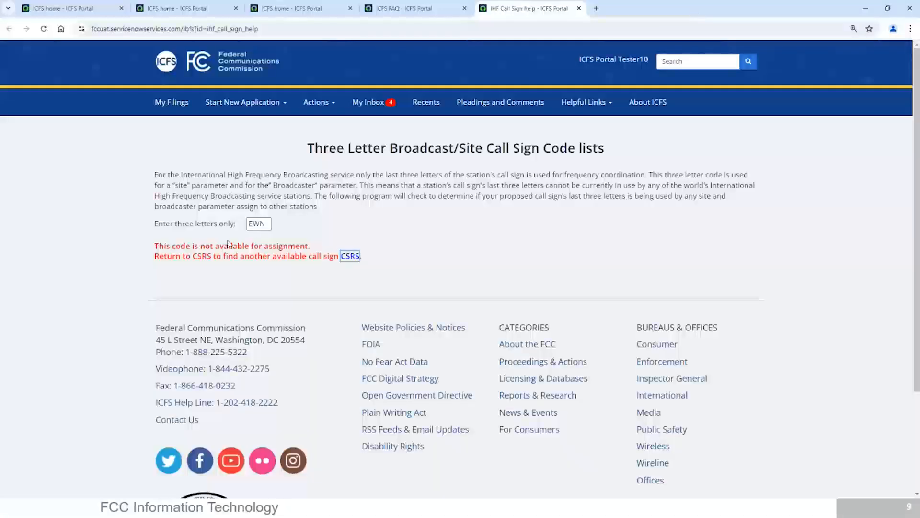
Replace EWN with BMO, verify it is available, then open Pleadings and Comments.
click(266, 229)
key(BackSpace)
key(BackSpace)
key(BackSpace)
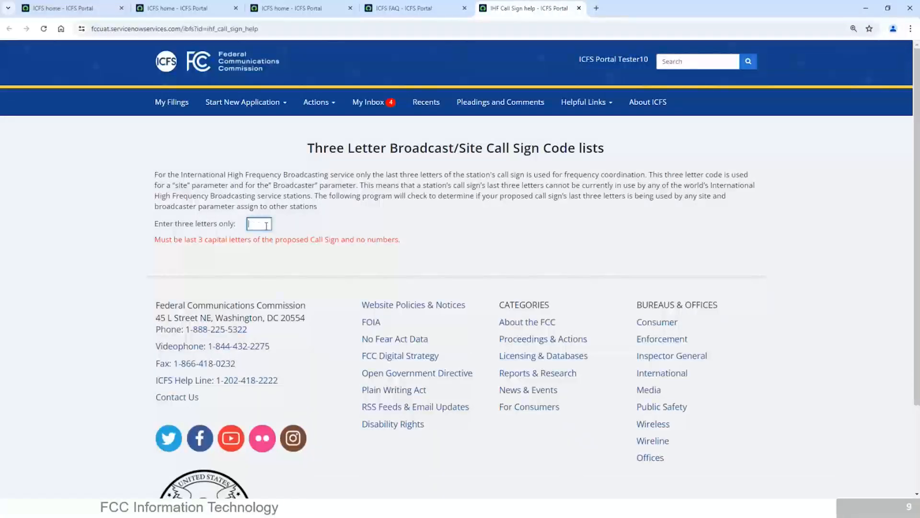
text(BMO)
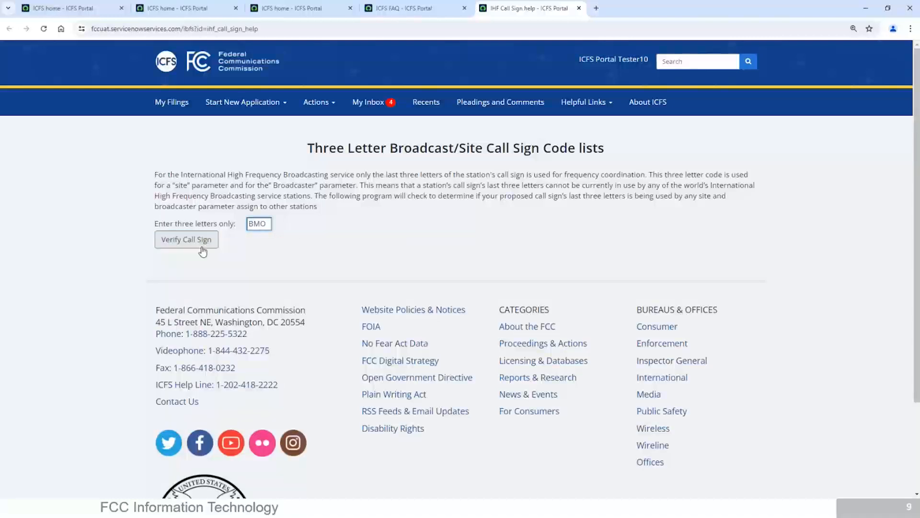
click(203, 250)
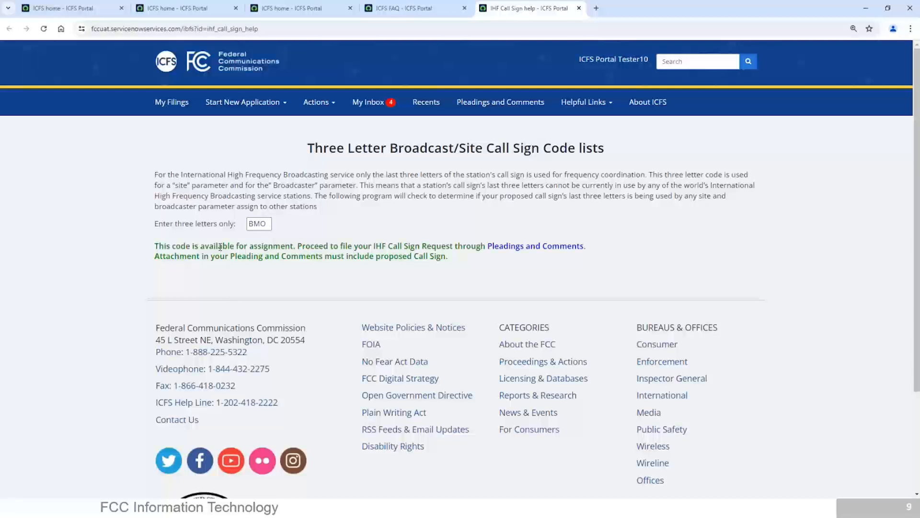
click(509, 251)
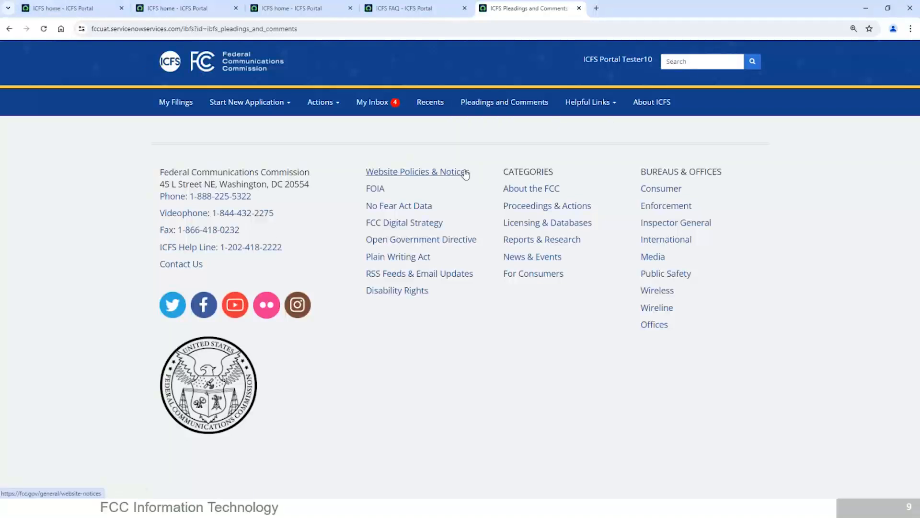
Open the Pleadings and Comments form and set Pleading Type to IHF Call Sign Request.
click(521, 108)
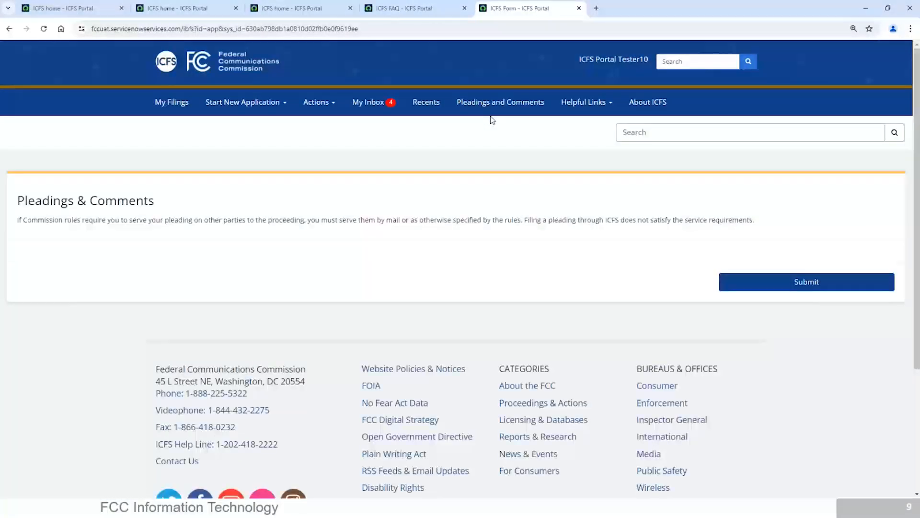
scroll(142, 244, down, 4)
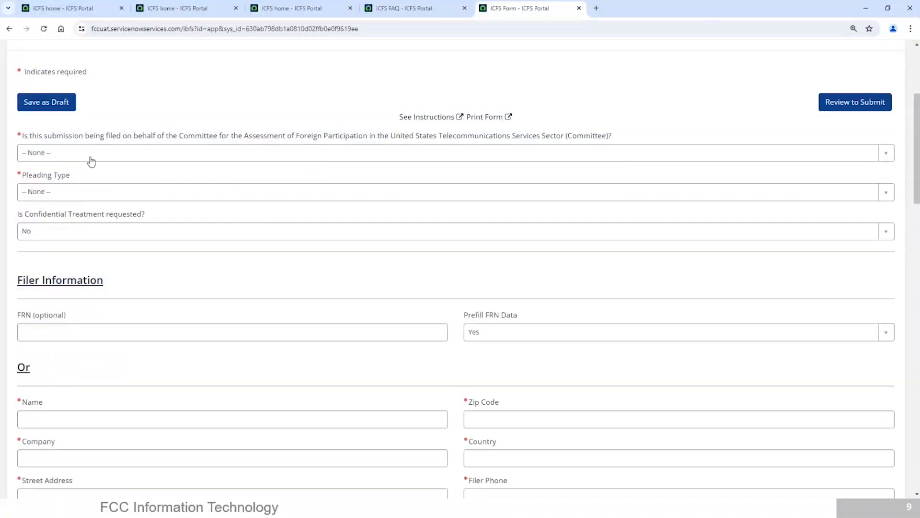
click(90, 194)
scroll(888, 237, down, 2)
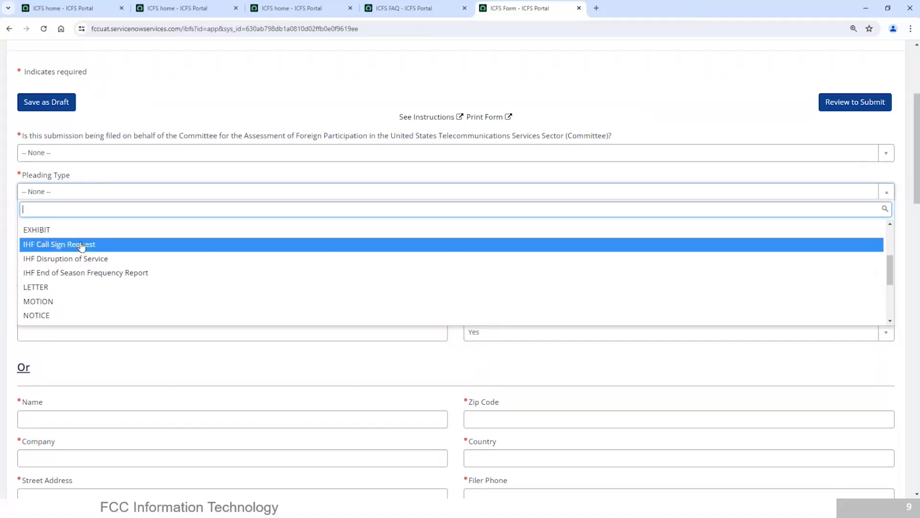
click(81, 245)
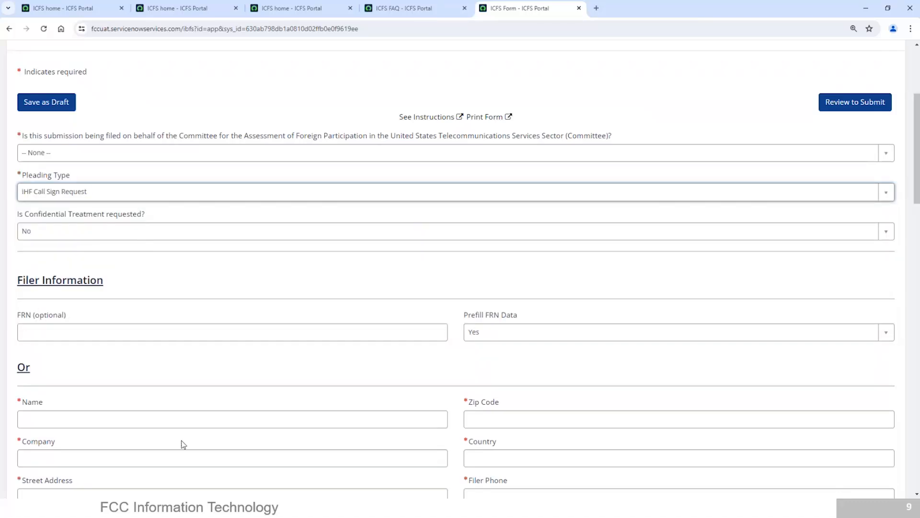
Answer No to the question about filing on behalf of the Committee.
click(697, 160)
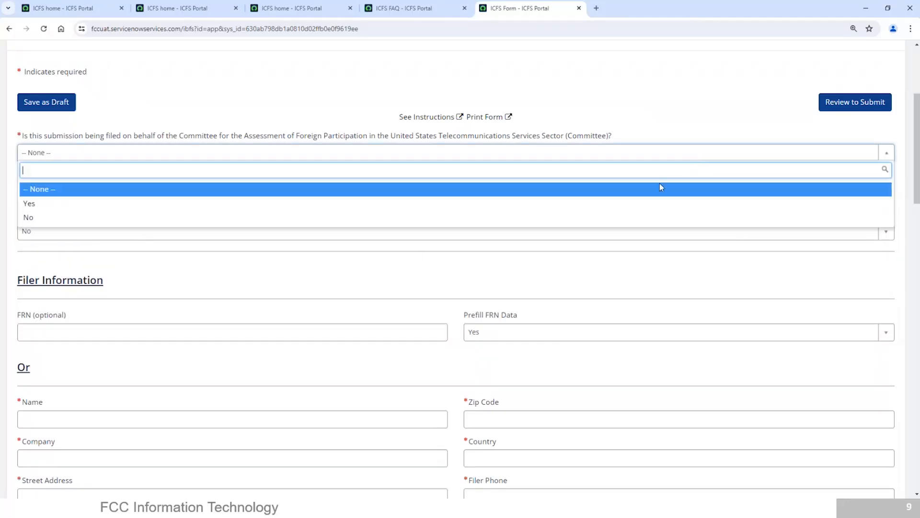
click(661, 220)
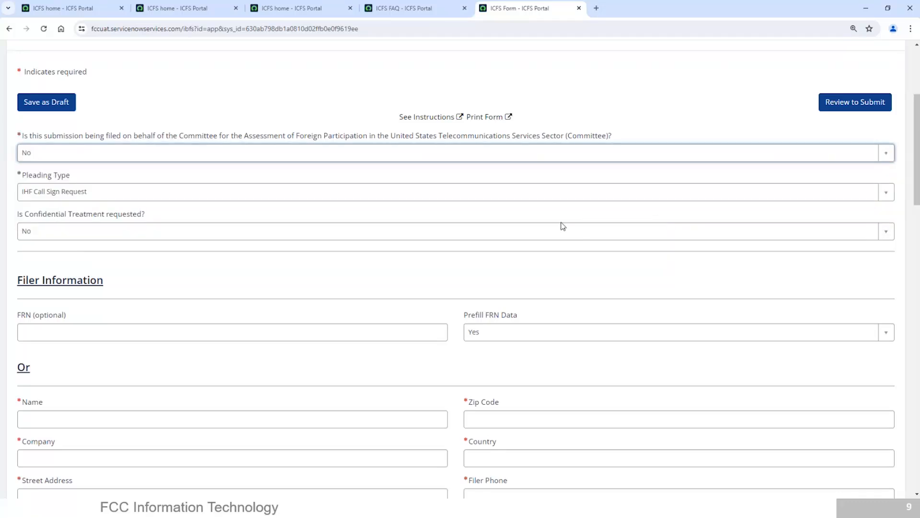
drag(917, 149, 917, 196)
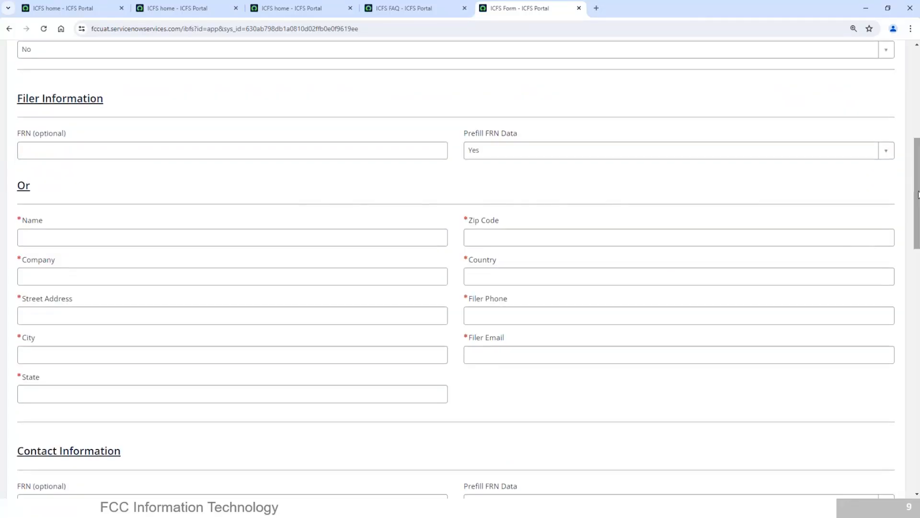
Enter the filer's name, company, street address, city and state.
click(149, 241)
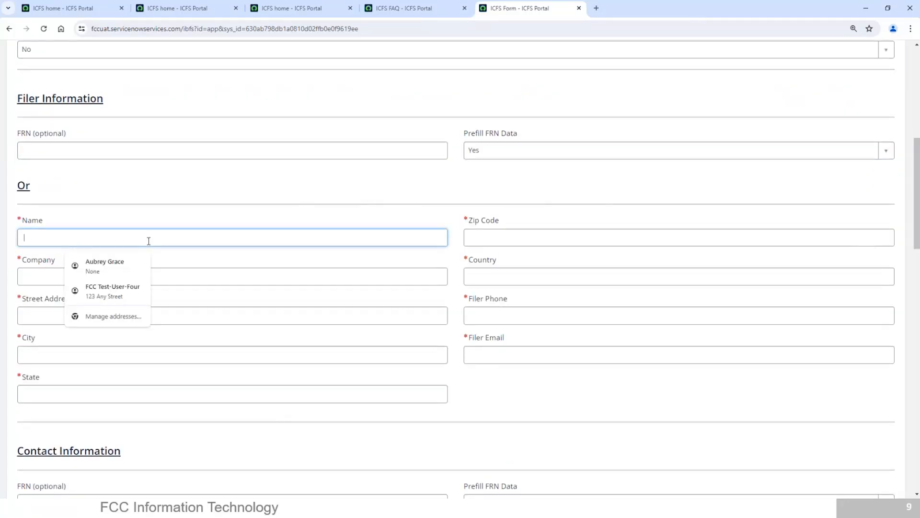
text(John)
key(Tab)
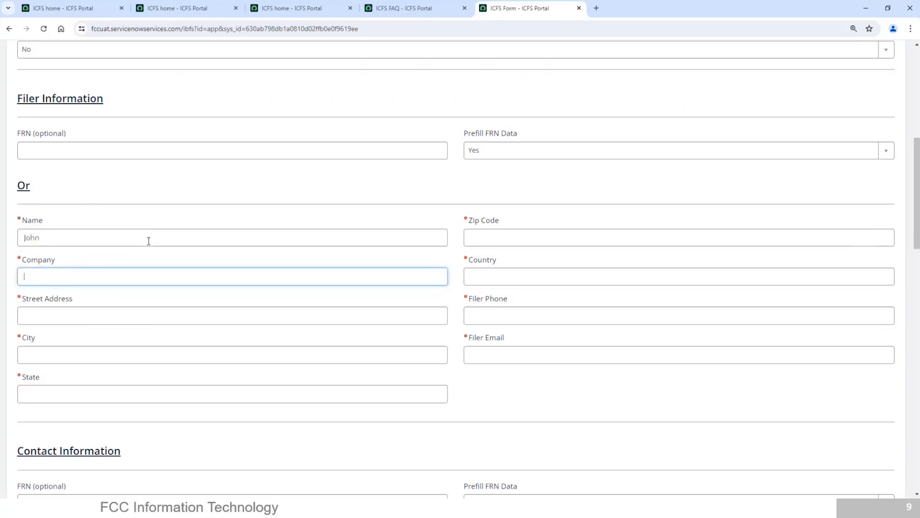
text(Smith)
key(Tab)
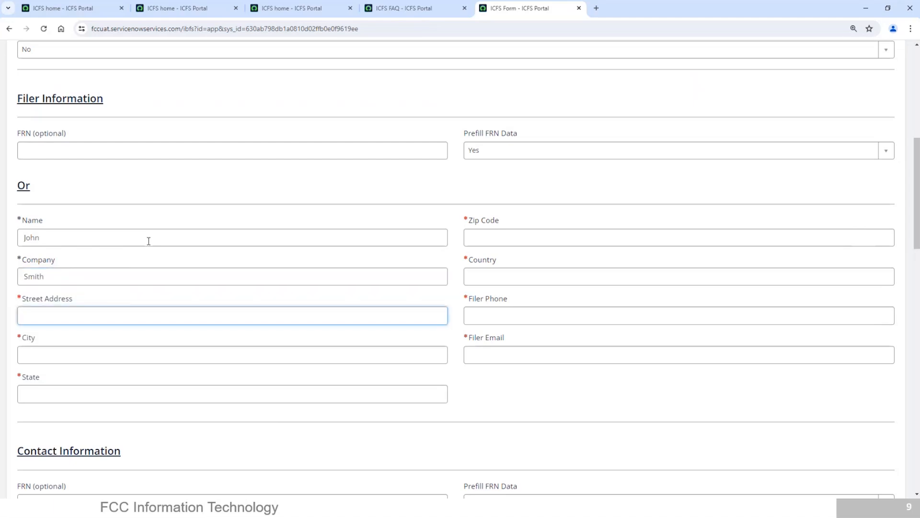
click(90, 356)
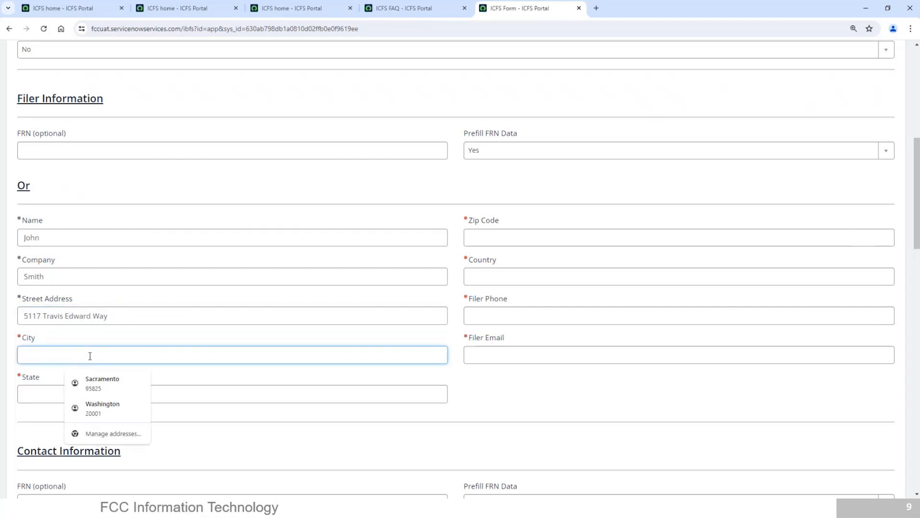
text(Centrevi)
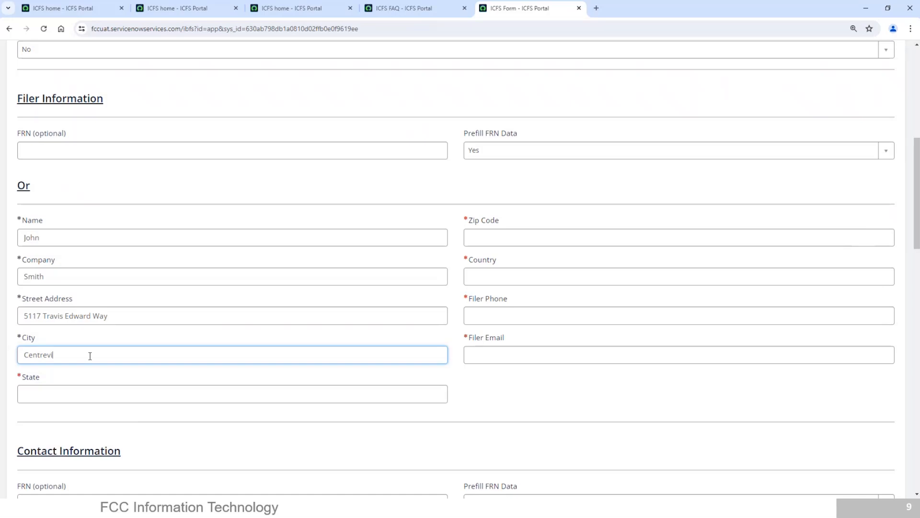
text(lle)
click(58, 399)
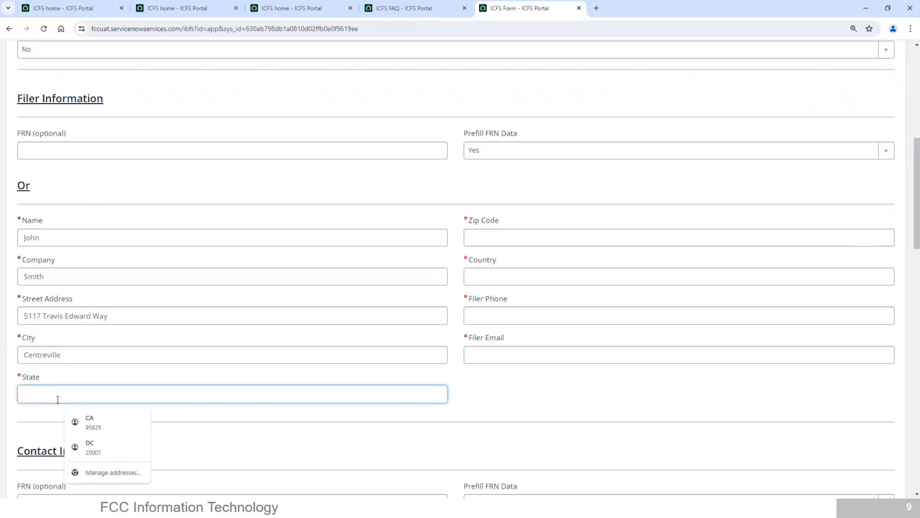
text(VA)
Fill in the filer's zip code, country, phone number and e-mail address.
click(524, 233)
text(22314)
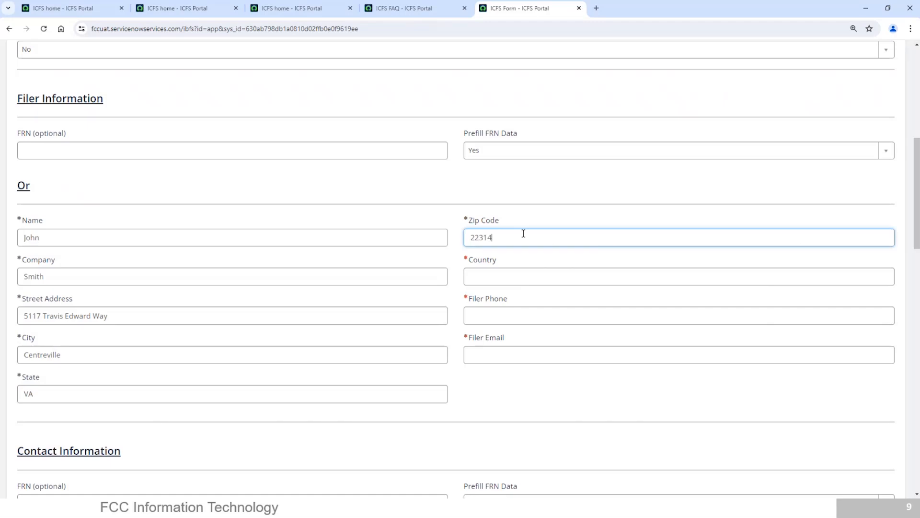
click(510, 272)
text(USA)
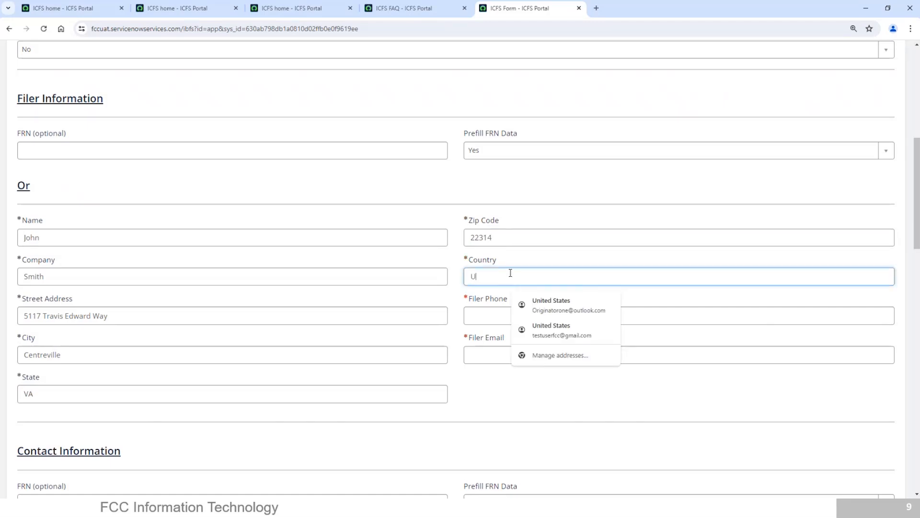
click(499, 312)
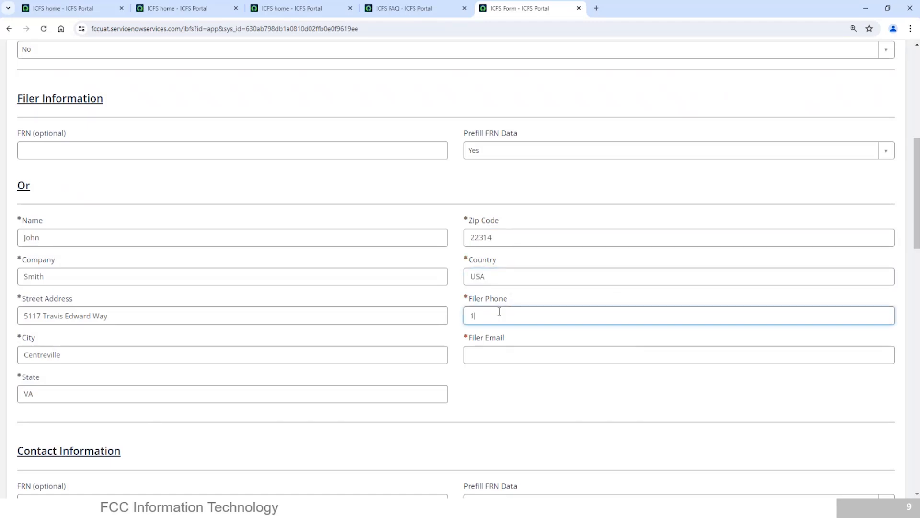
click(489, 355)
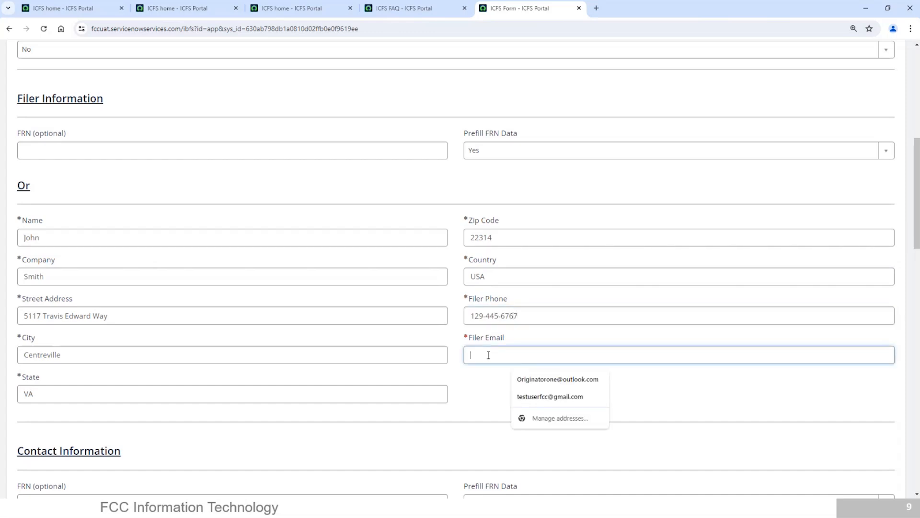
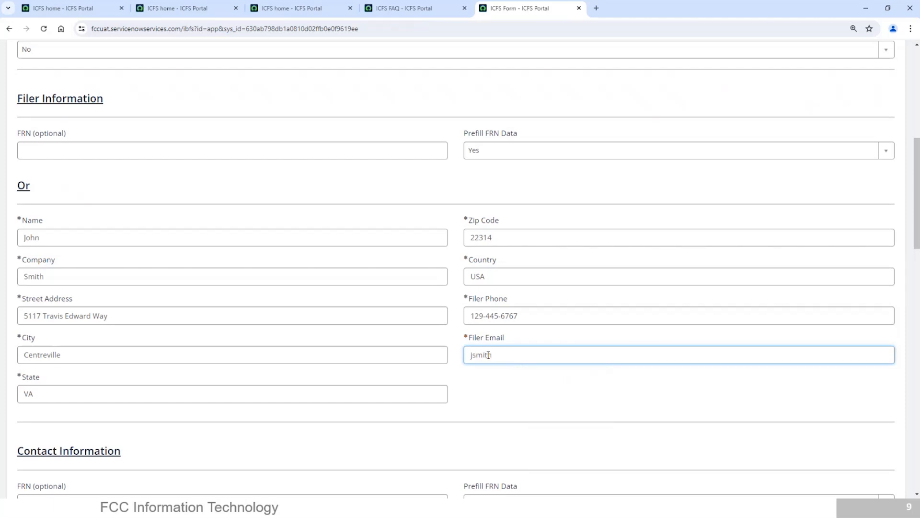
drag(916, 235, 916, 369)
click(123, 318)
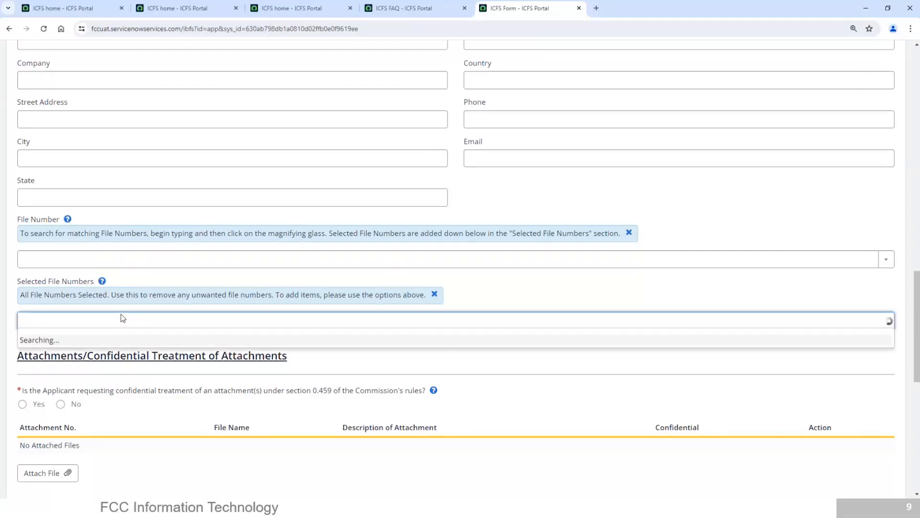
text(IHF)
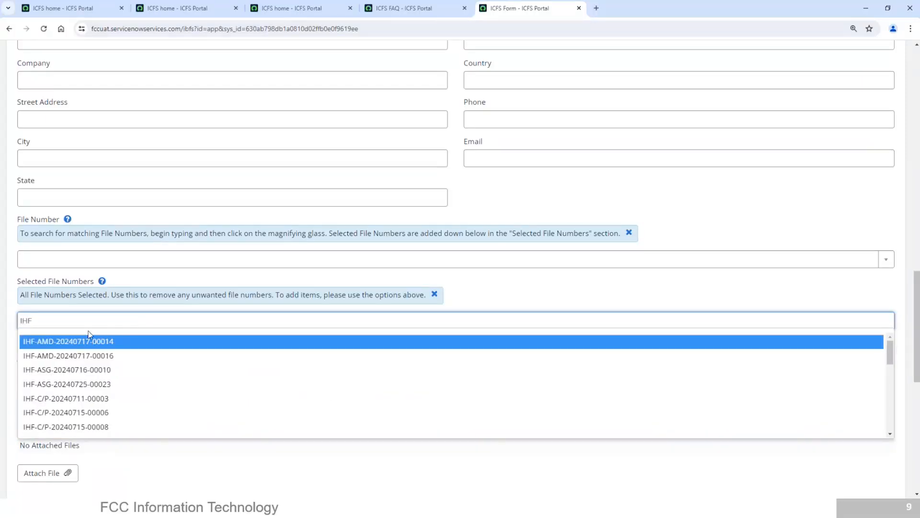
click(71, 398)
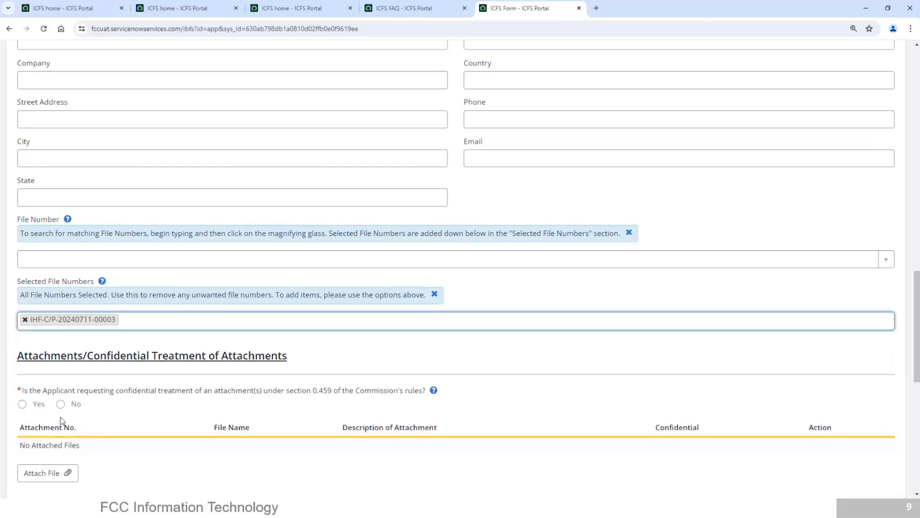
Answer No to confidential treatment of the attachments.
click(918, 287)
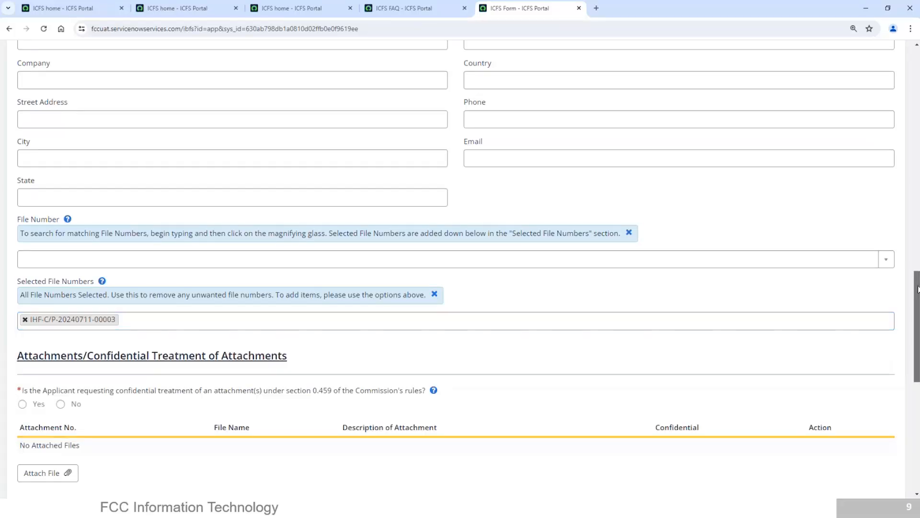
scroll(917, 287, down, 3)
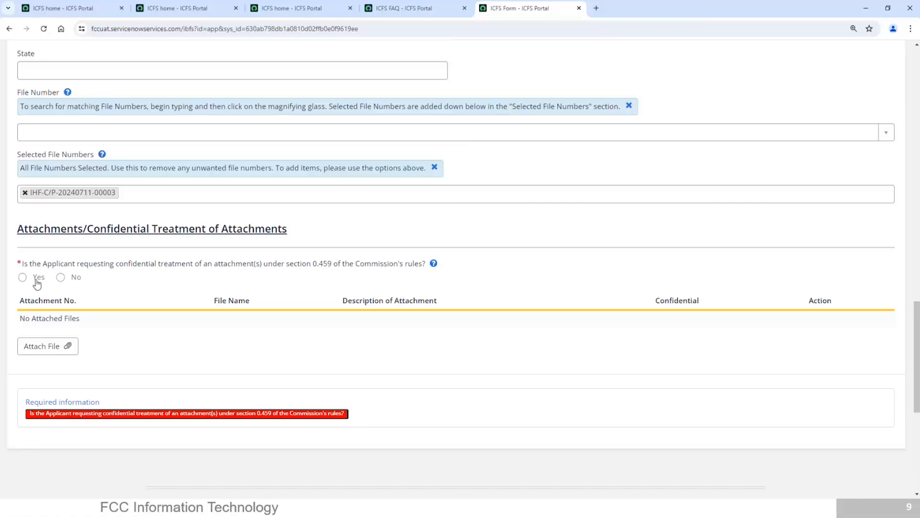
click(61, 277)
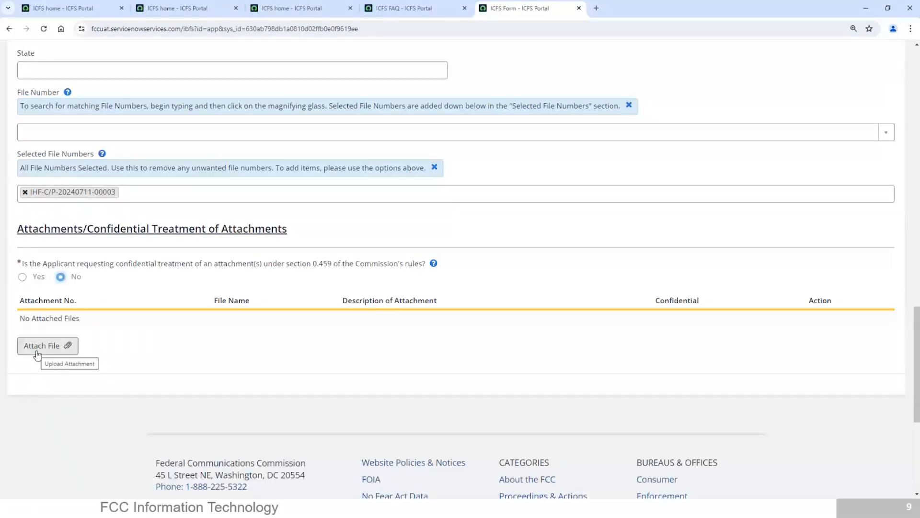
click(37, 353)
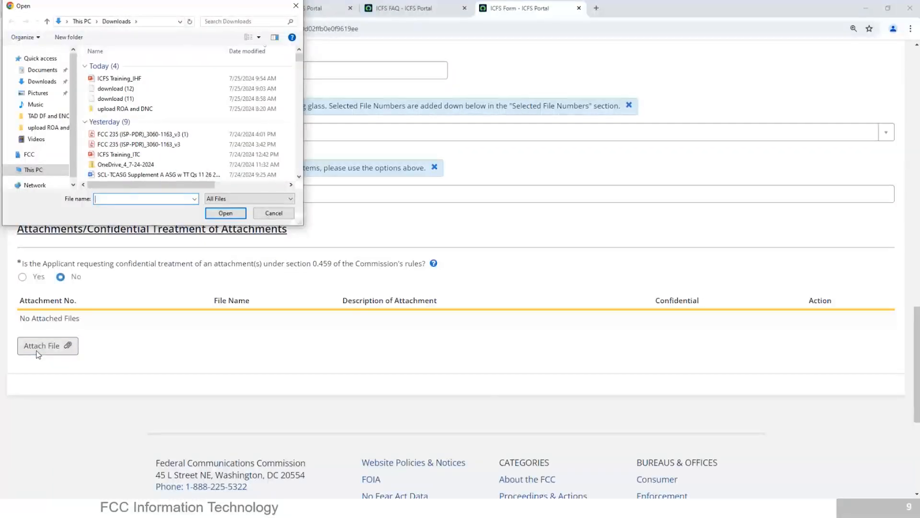
Attach IHF.docx from the upload ROA and DNC folder and submit via Review to Submit.
click(47, 128)
click(110, 75)
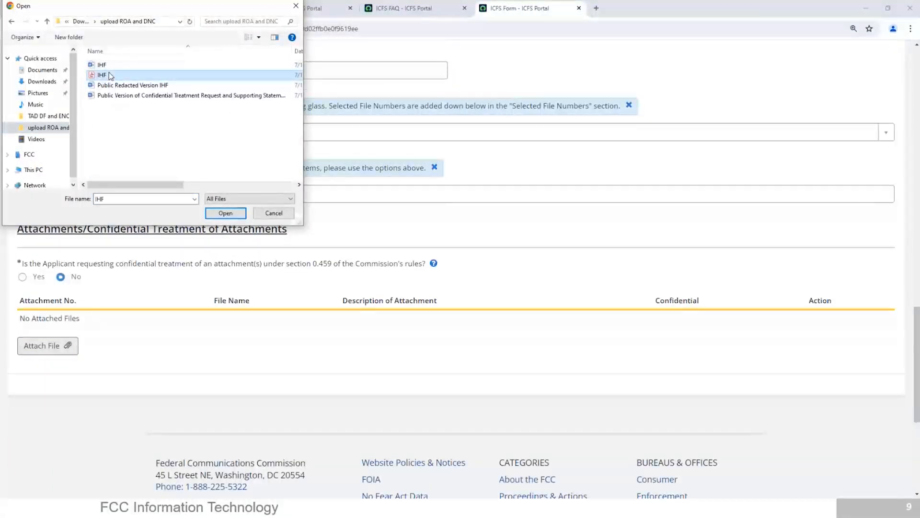
click(108, 66)
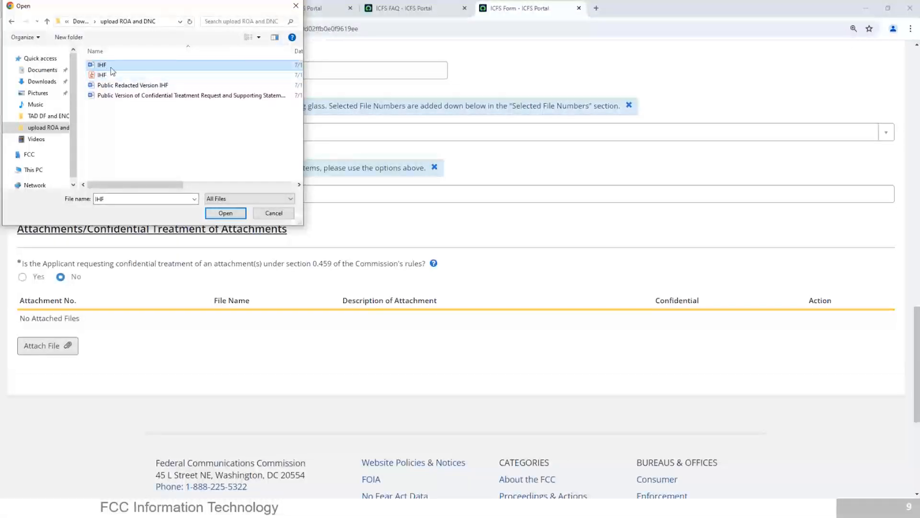
click(240, 216)
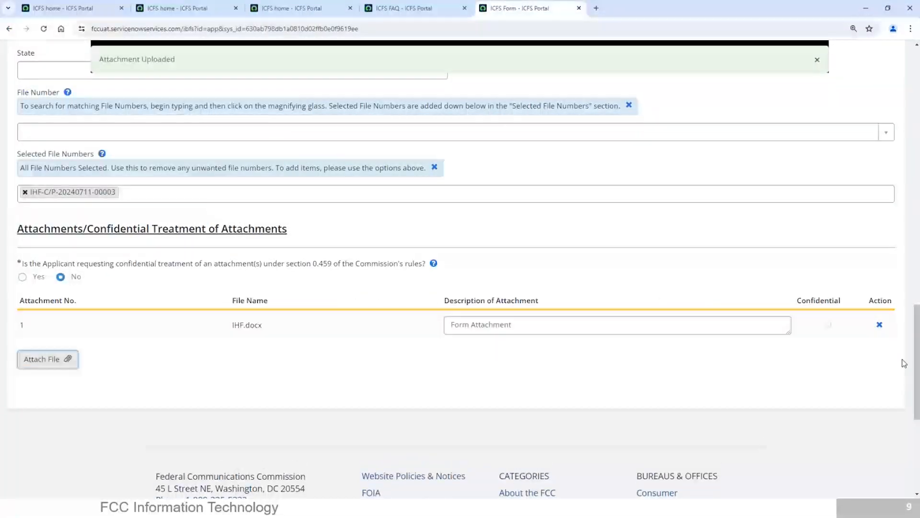
scroll(902, 306, up, 15)
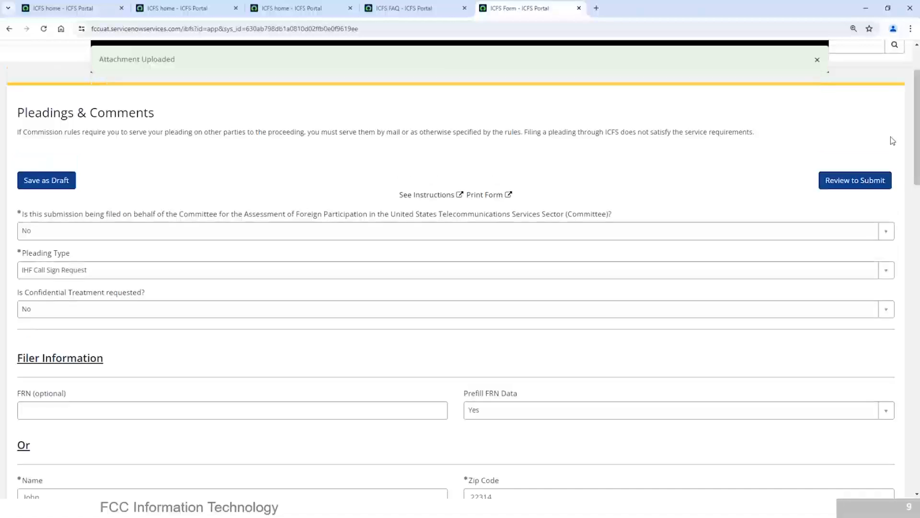
click(844, 185)
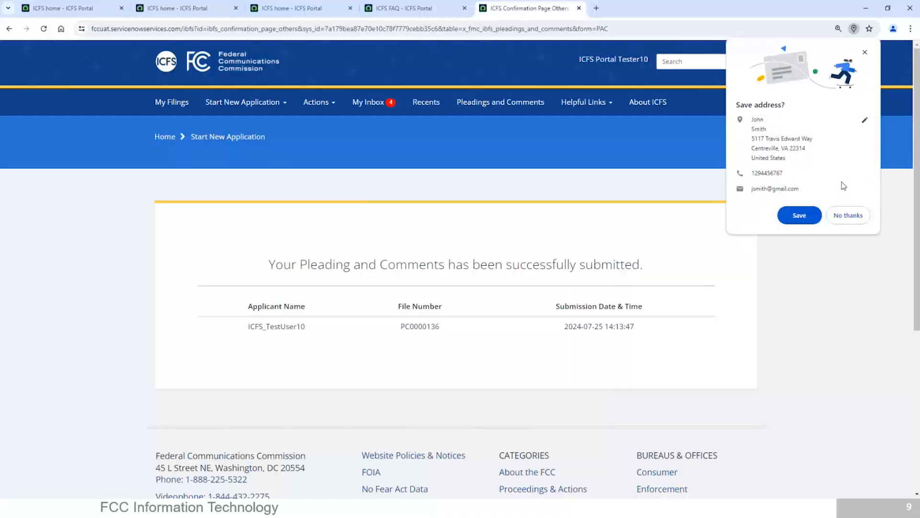
Decline saving the address in Chrome on the PC0000136 confirmation page, then open and close Helpful Links.
click(847, 215)
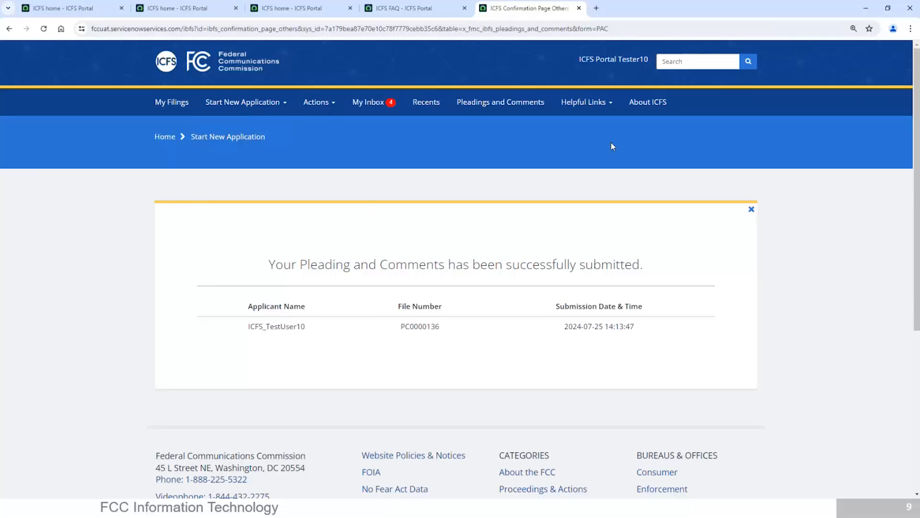
click(586, 108)
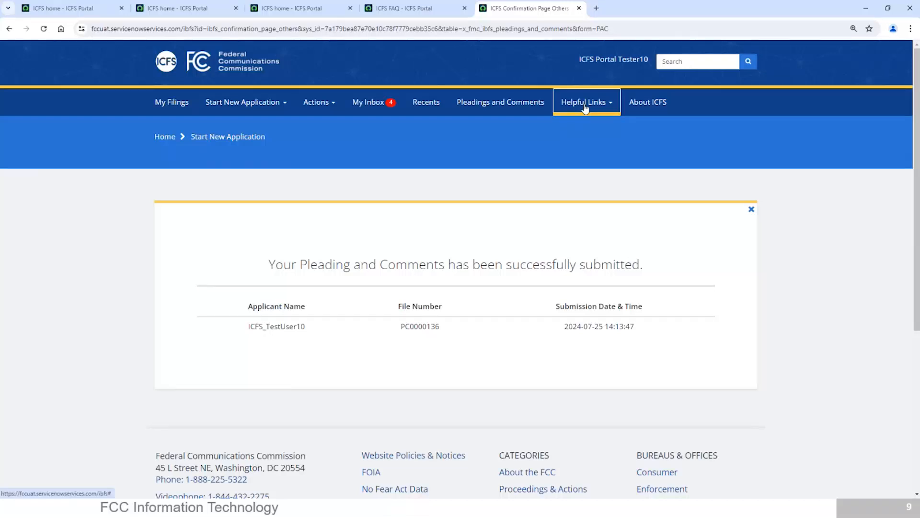
click(657, 128)
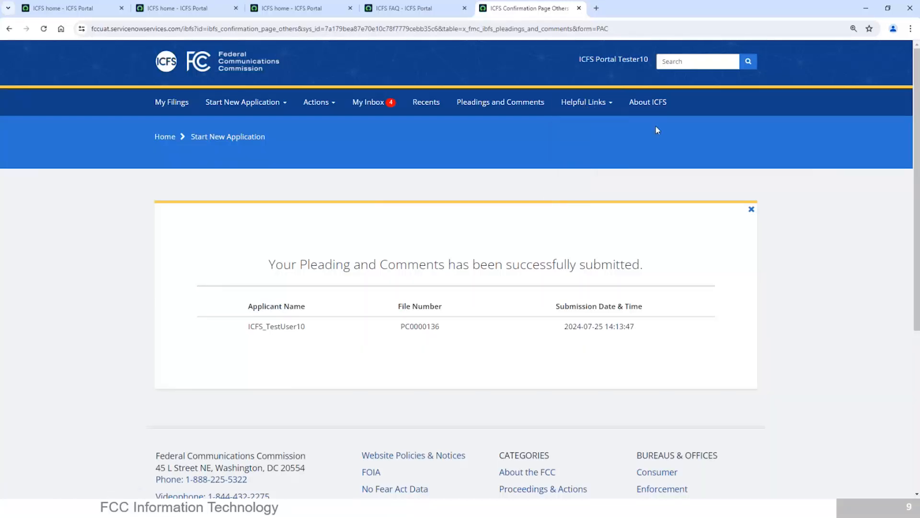
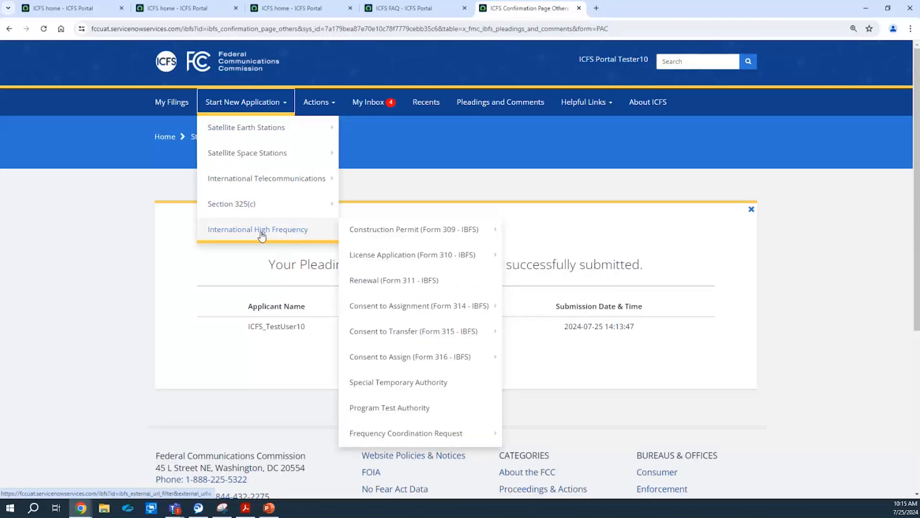
Open a new-station Form 309 construction permit under International High Frequency.
mouse_move(350, 232)
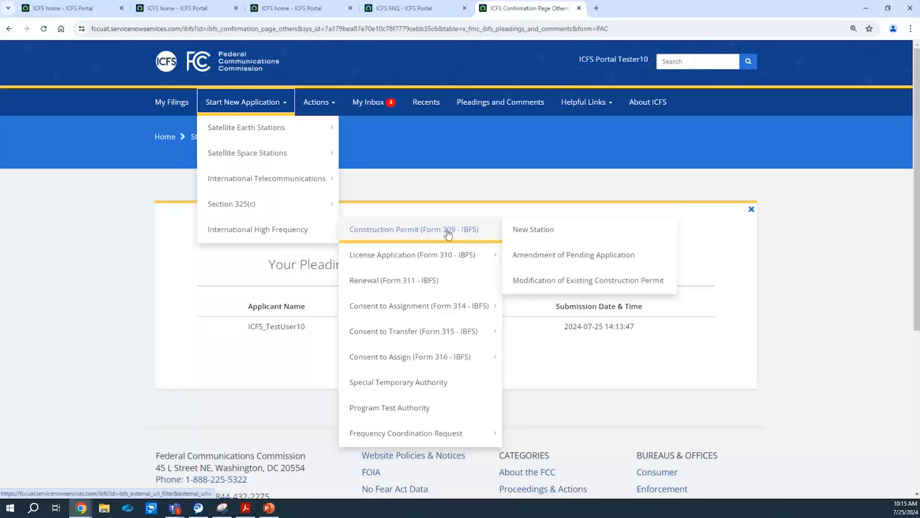
click(530, 236)
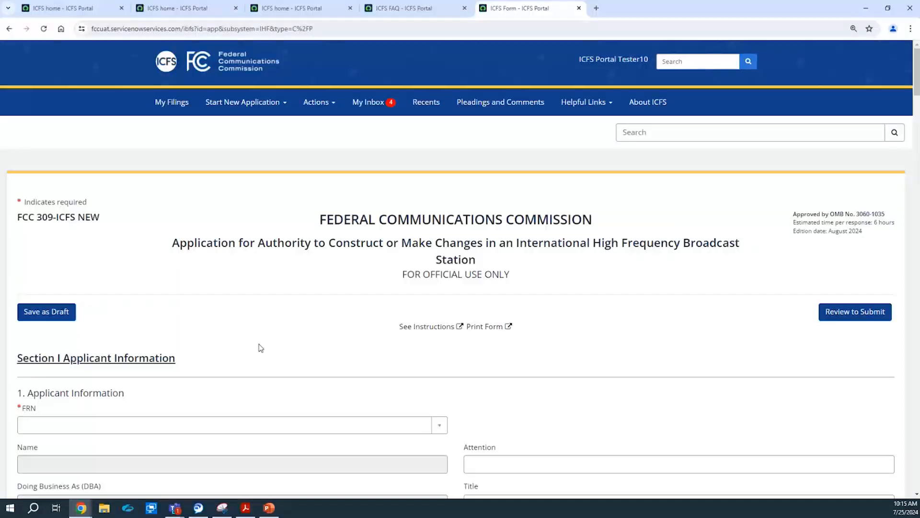
drag(916, 58, 916, 67)
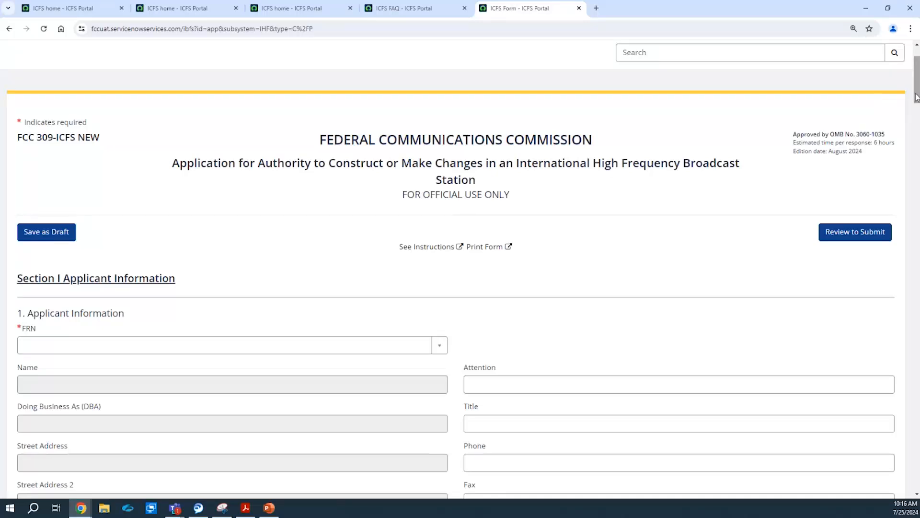
scroll(918, 102, down, 2)
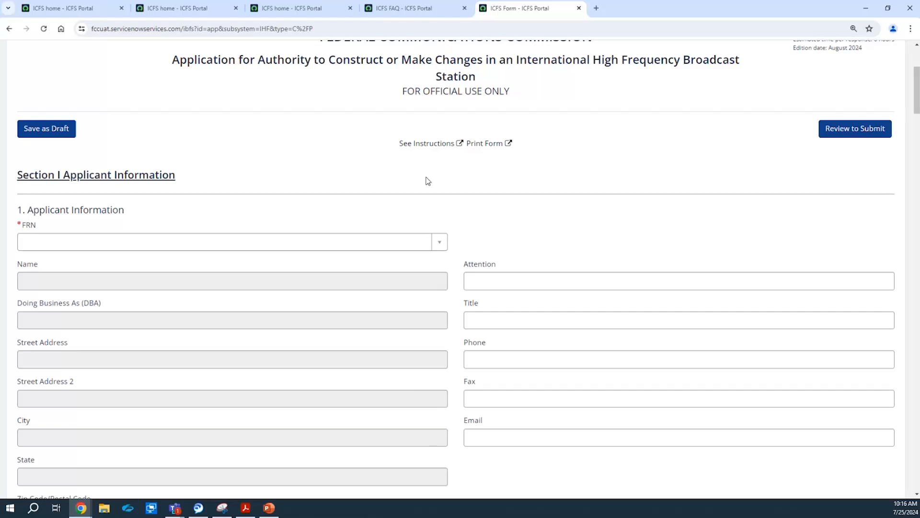
click(431, 144)
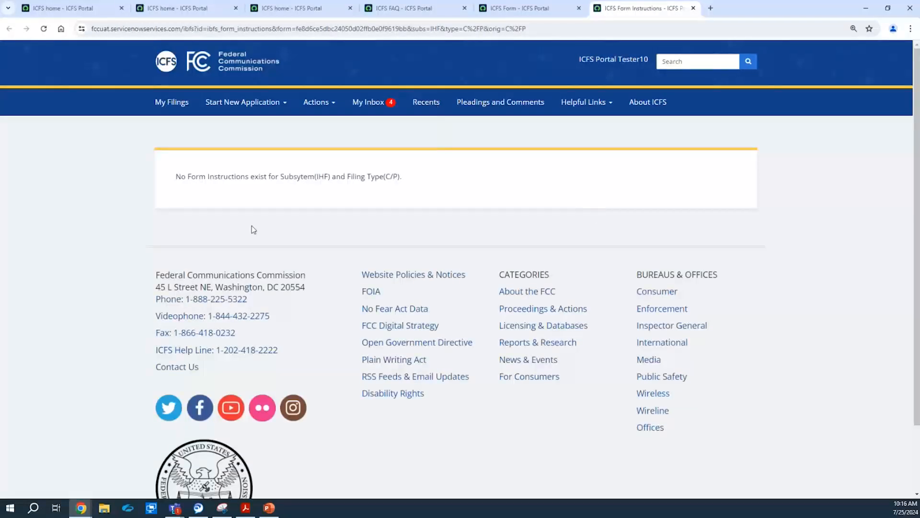
click(693, 9)
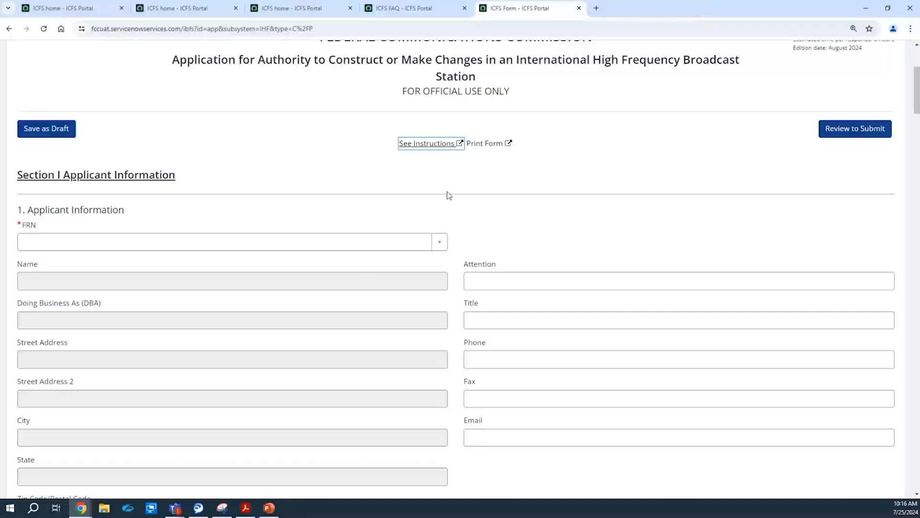
click(491, 149)
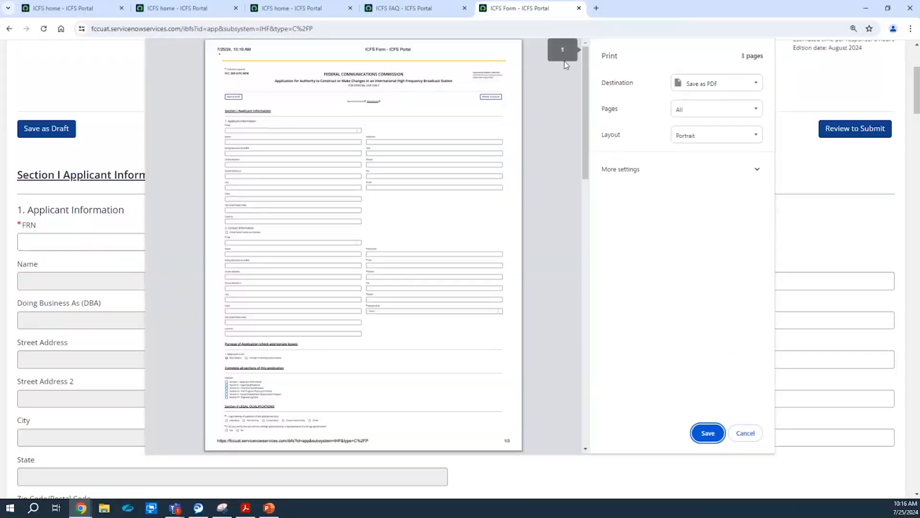
click(737, 85)
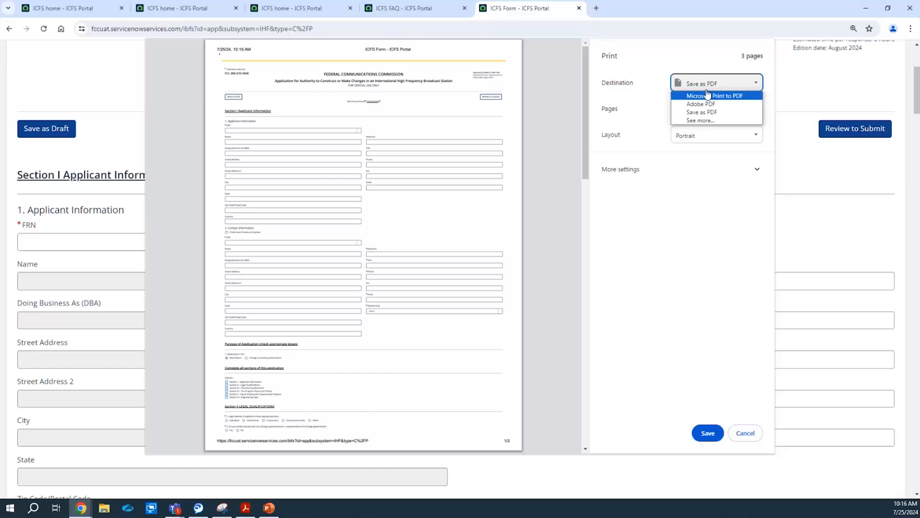
click(741, 97)
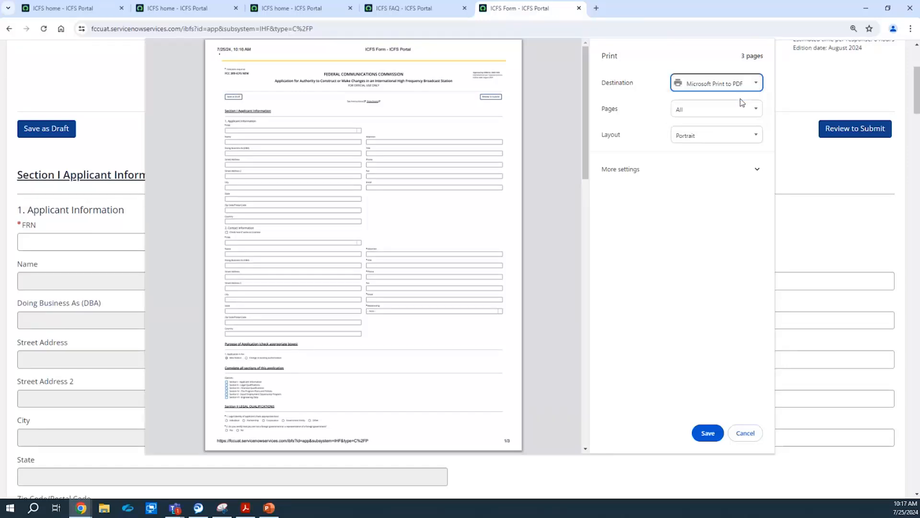
click(736, 94)
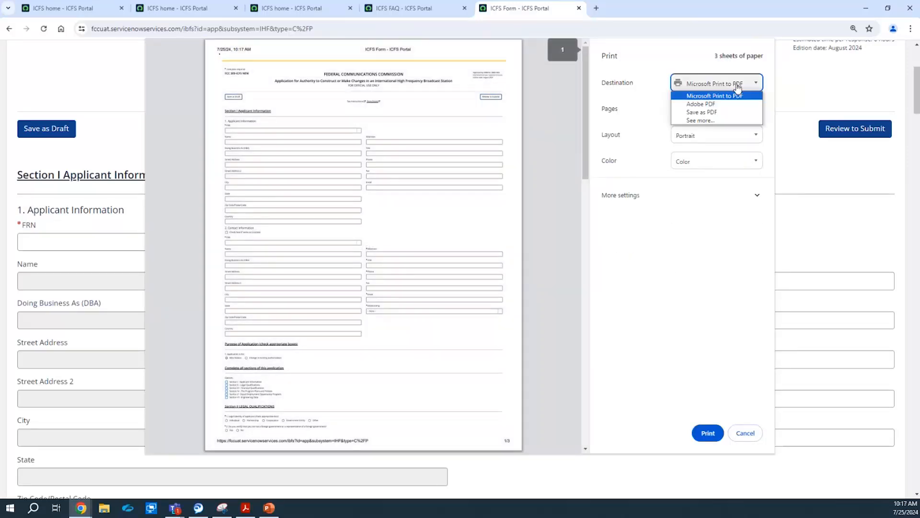
click(726, 116)
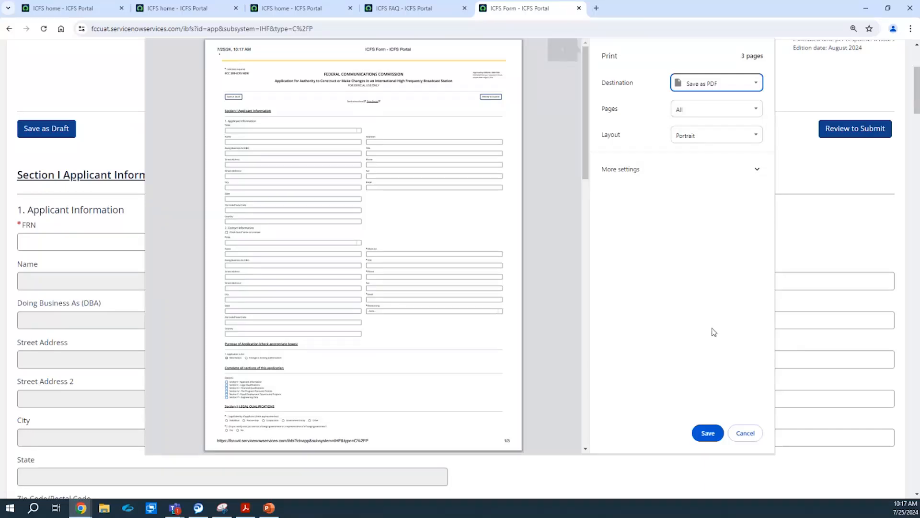
click(757, 434)
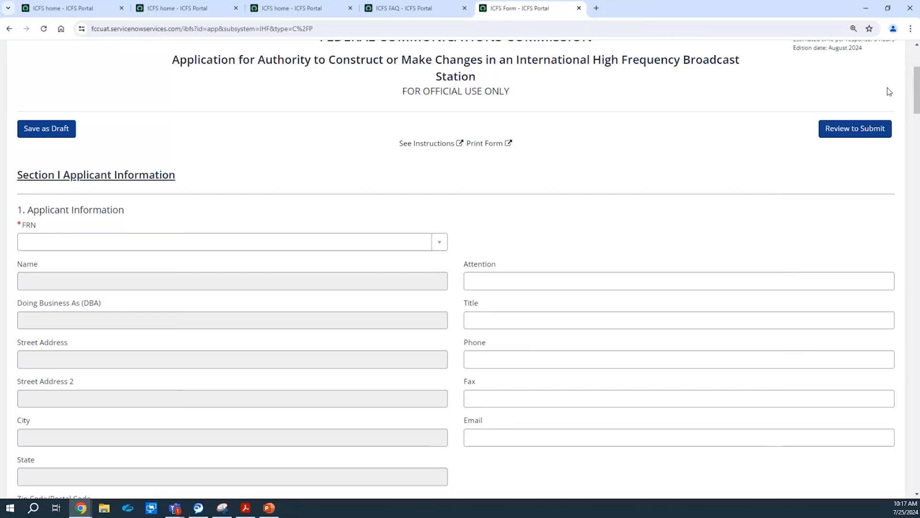
Autofill the applicant details by selecting the applicant's registered FRN.
drag(917, 87, 918, 96)
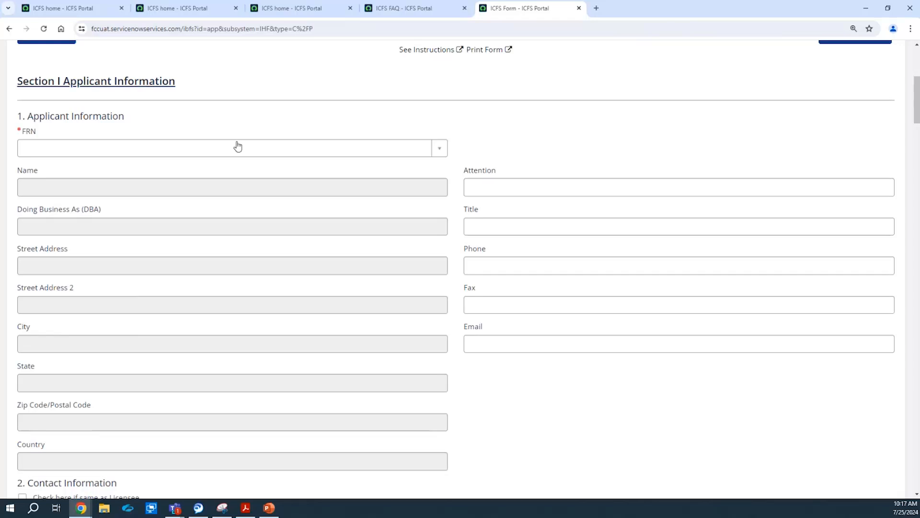
click(120, 148)
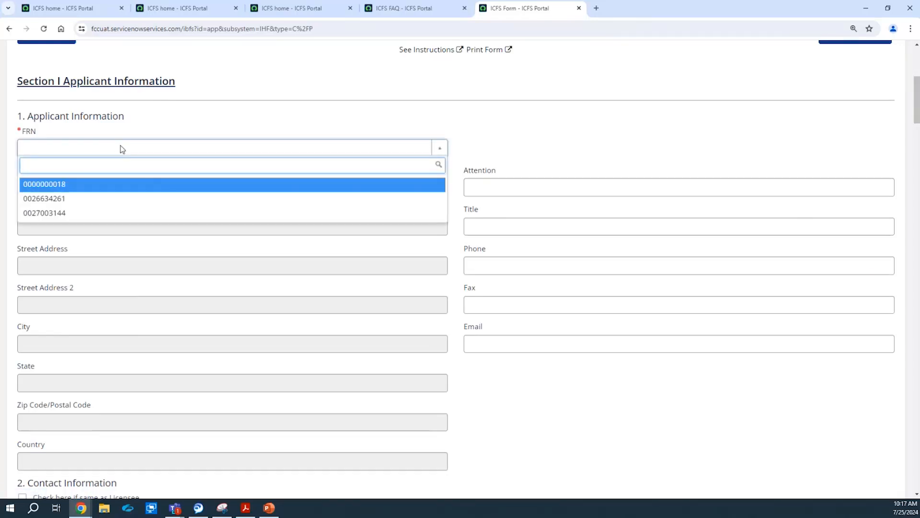
click(92, 198)
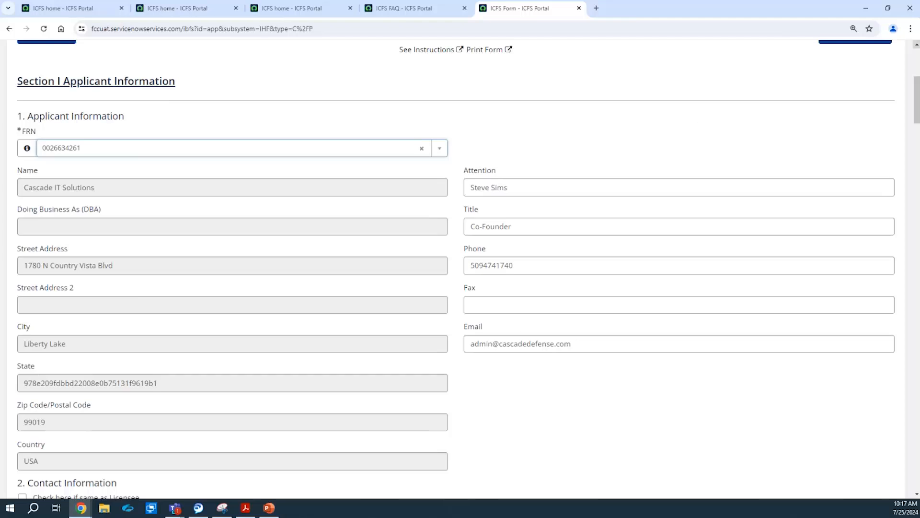
Make the contact information the same as the licensee, with relationship Same.
drag(918, 94, 918, 137)
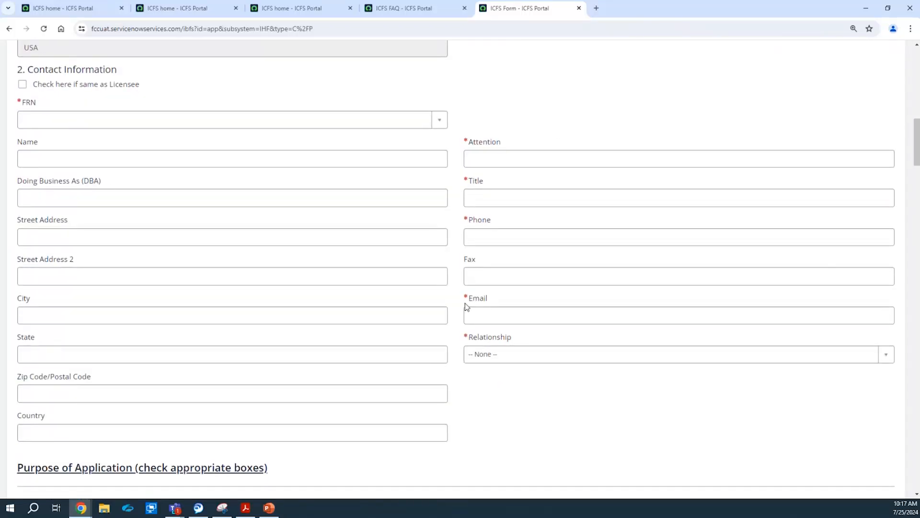
drag(466, 308, 65, 61)
click(158, 84)
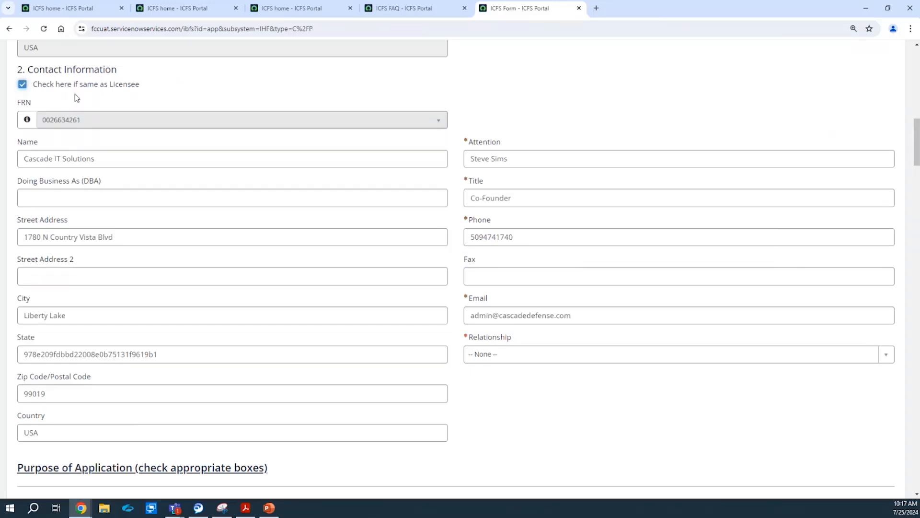
click(617, 357)
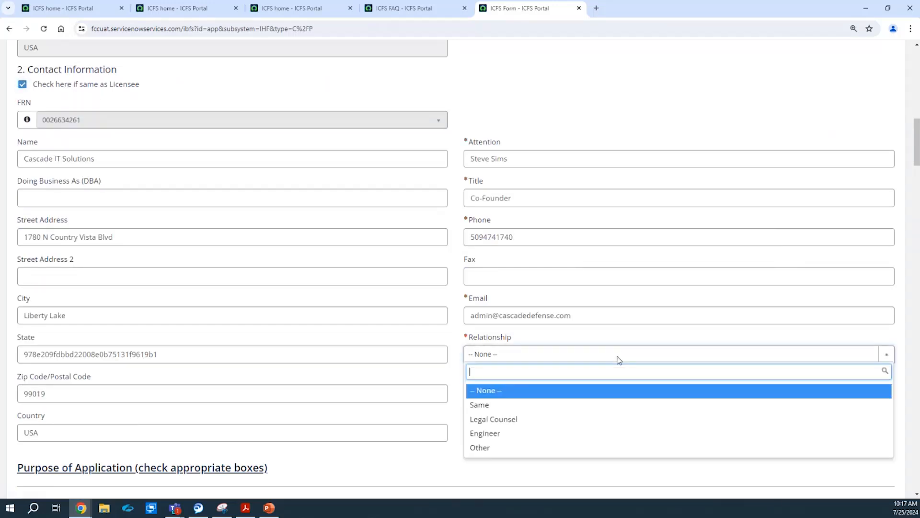
click(579, 407)
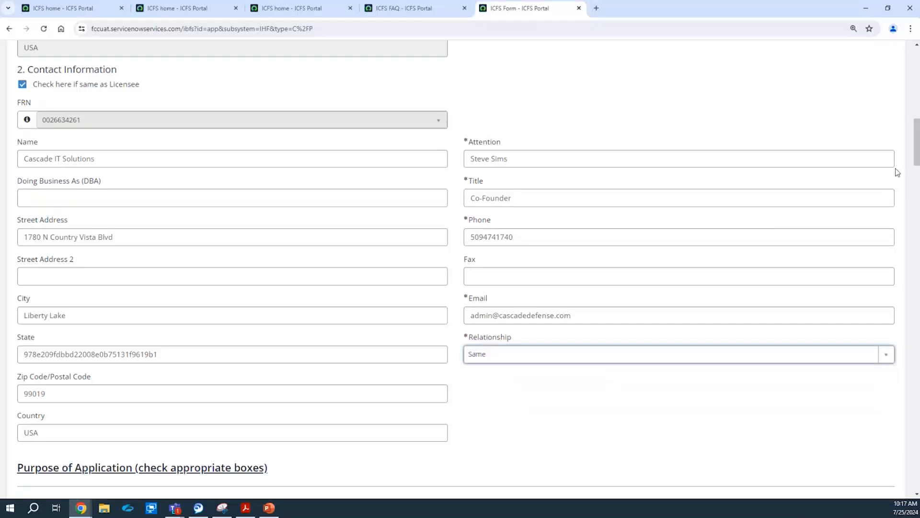
scroll(916, 144, down, 4)
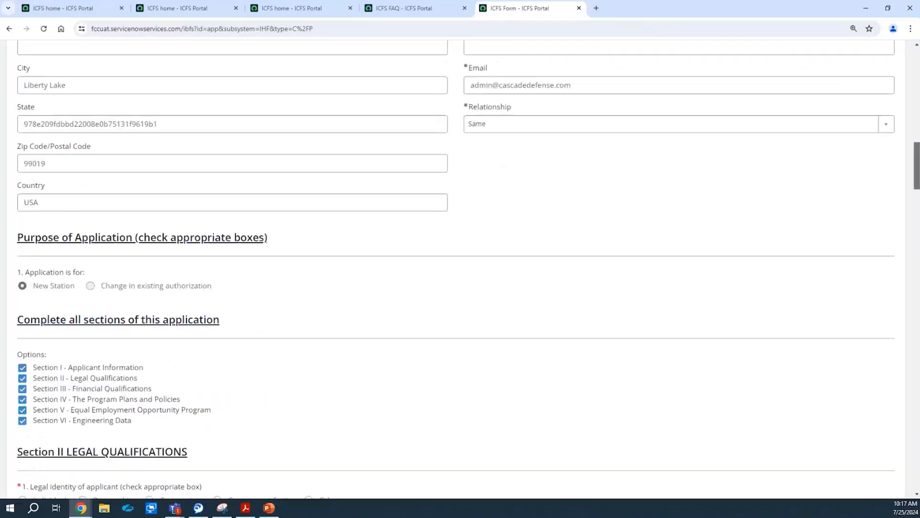
Set the applicant's legal identity in Section II to Partnership.
scroll(456, 269, down, 2)
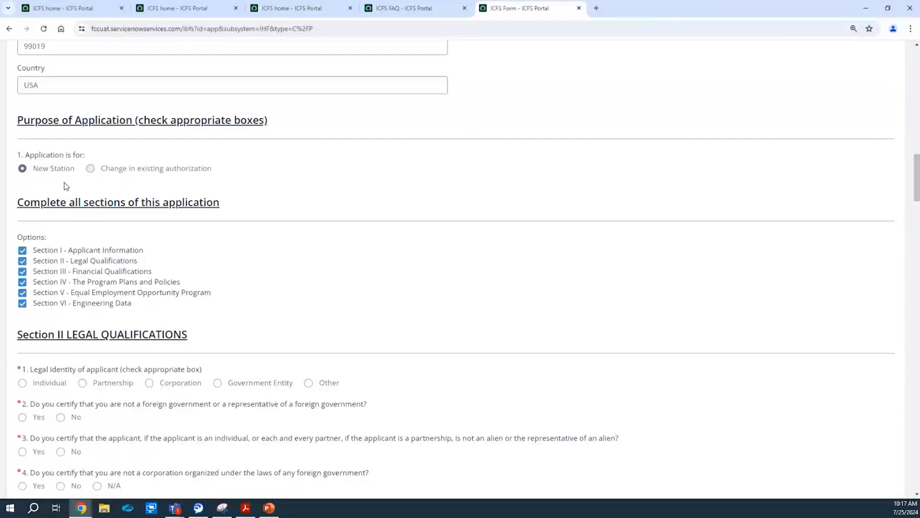
drag(918, 169, 918, 177)
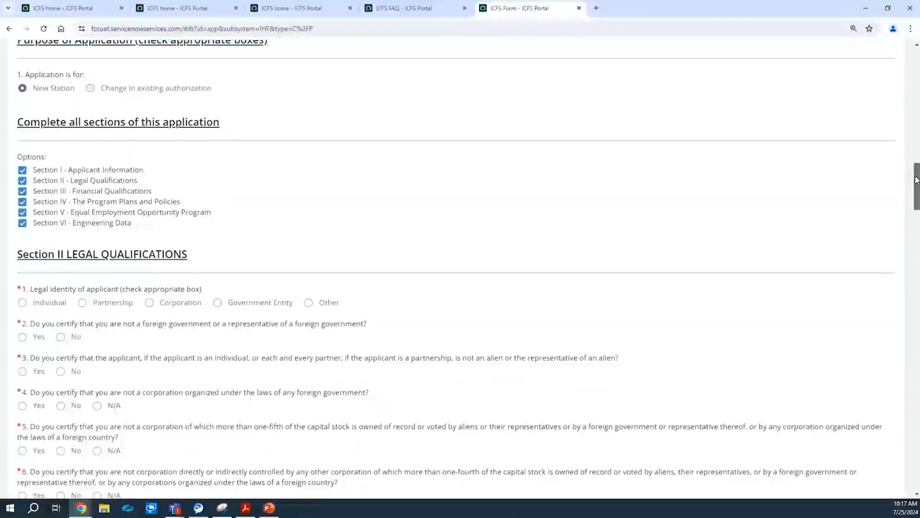
drag(916, 180, 916, 196)
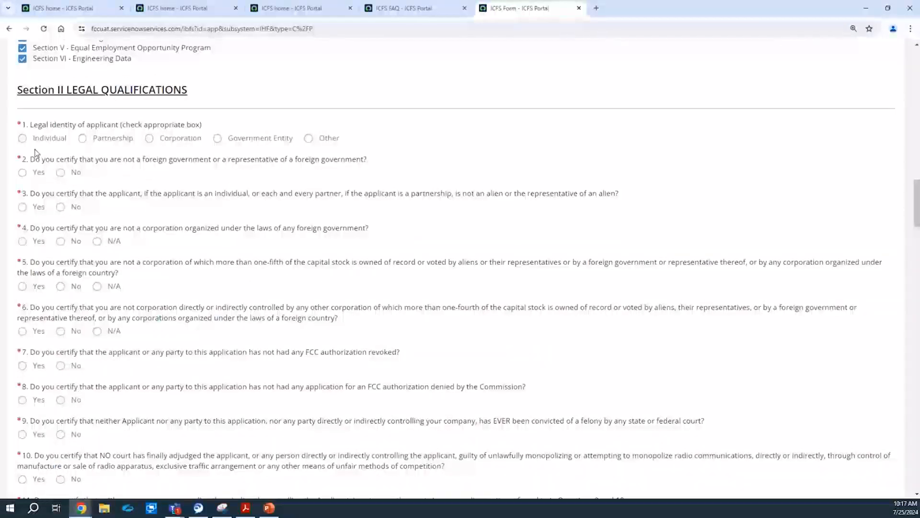
click(326, 138)
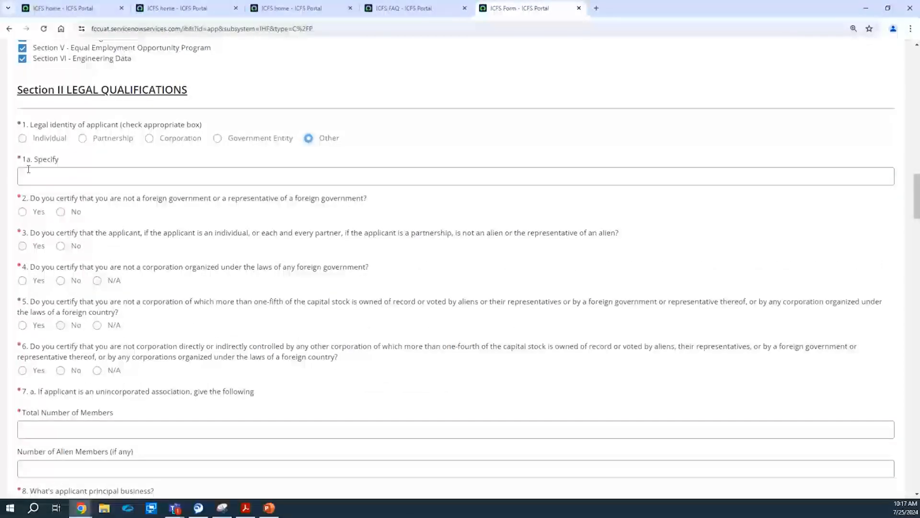
click(95, 148)
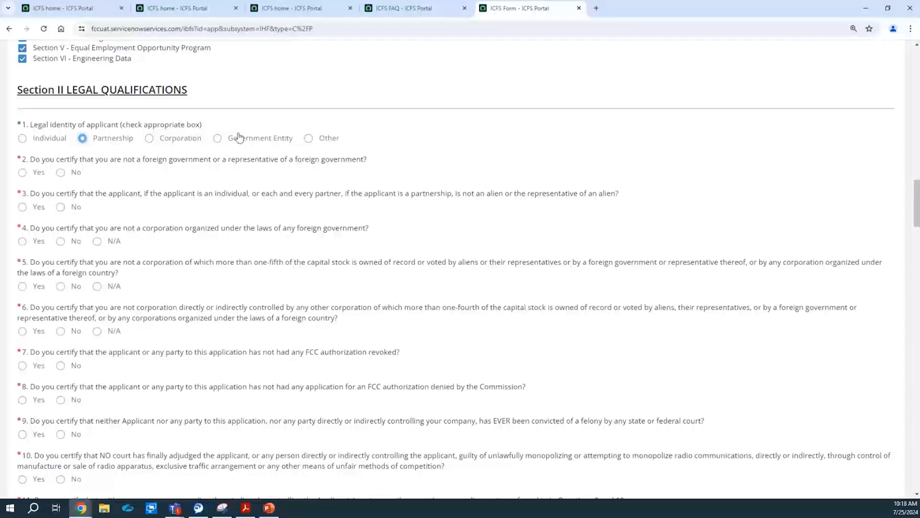
Answer Yes to questions 2 and 3, N/A to 4, No to 5, N/A to 6.
click(37, 175)
click(24, 208)
click(99, 242)
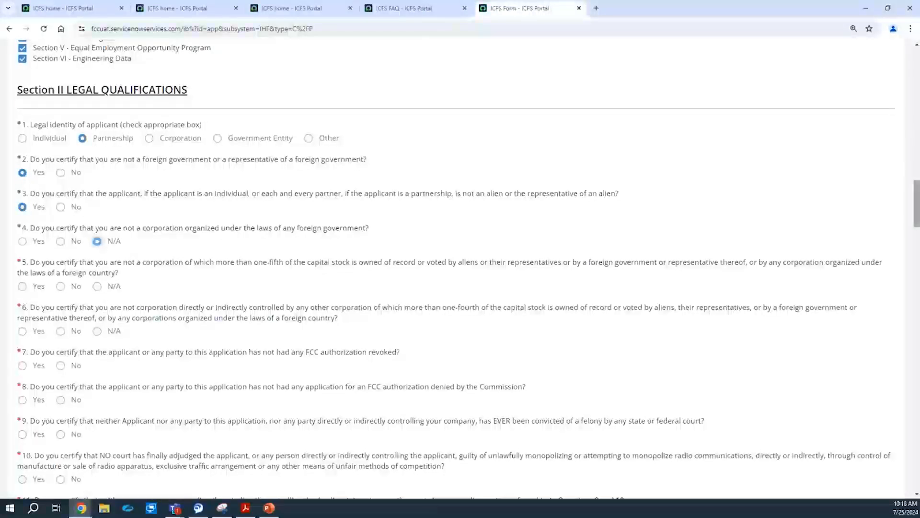
scroll(916, 203, down, 2)
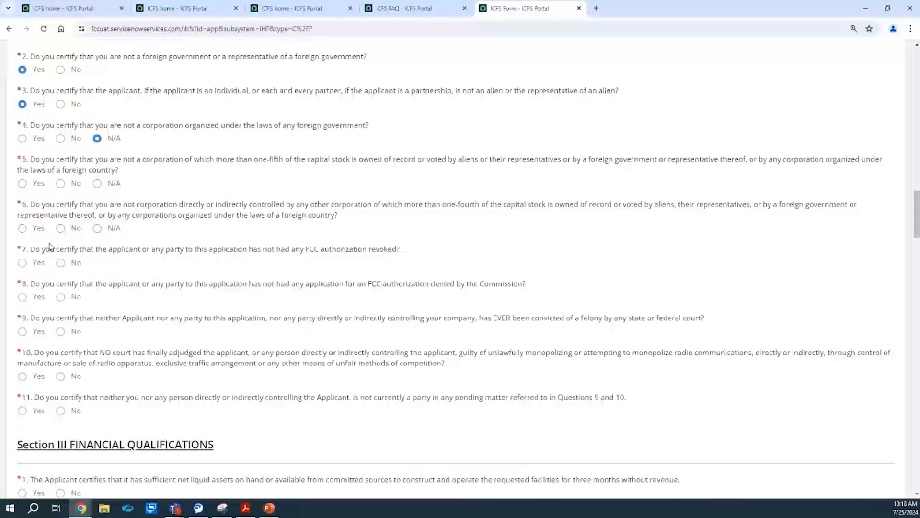
click(60, 184)
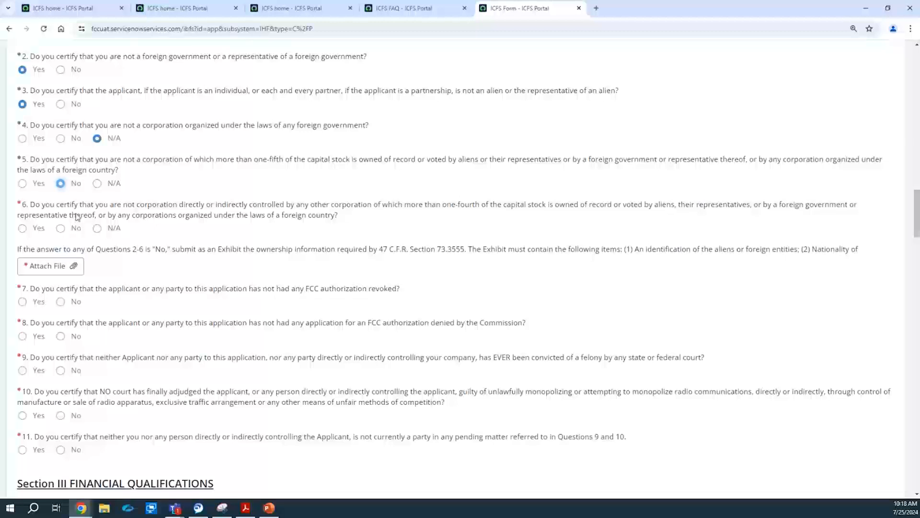
click(97, 228)
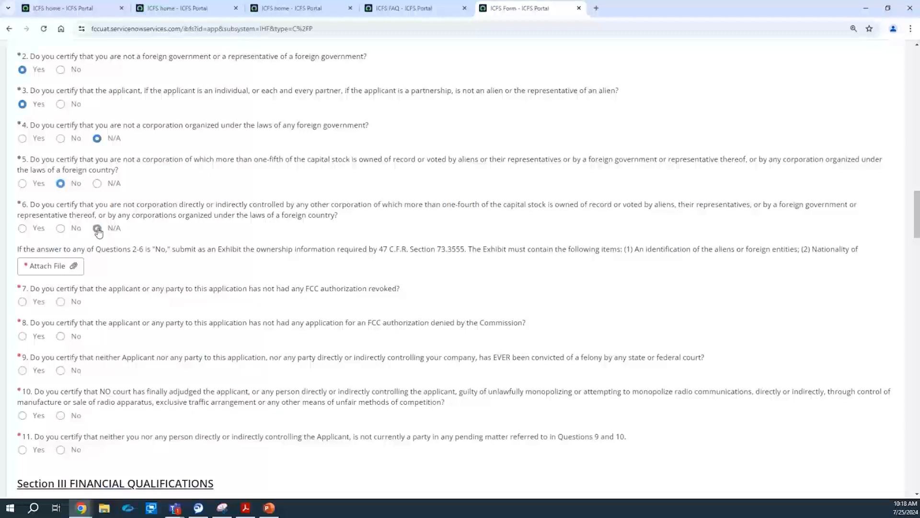
click(73, 269)
Upload IHF.docx as the ownership exhibit and answer Yes to questions 7, 8, 10 and 11.
click(108, 66)
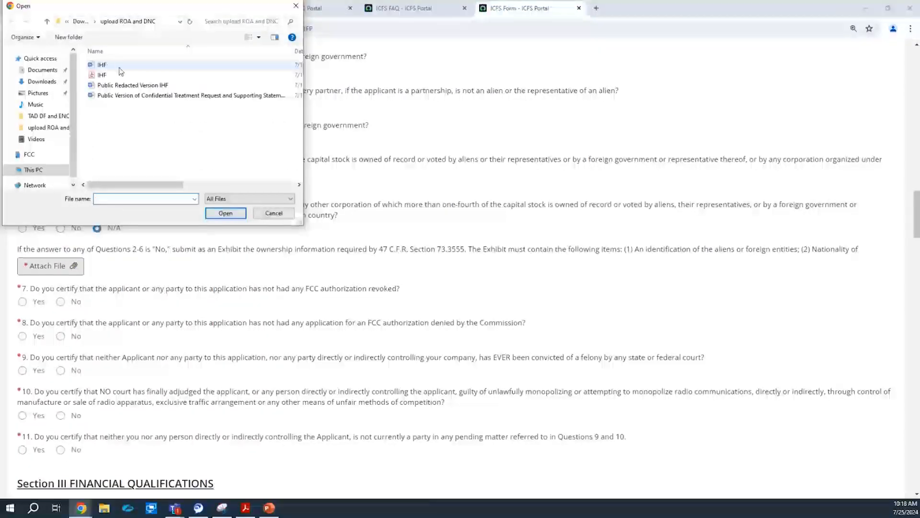
click(233, 214)
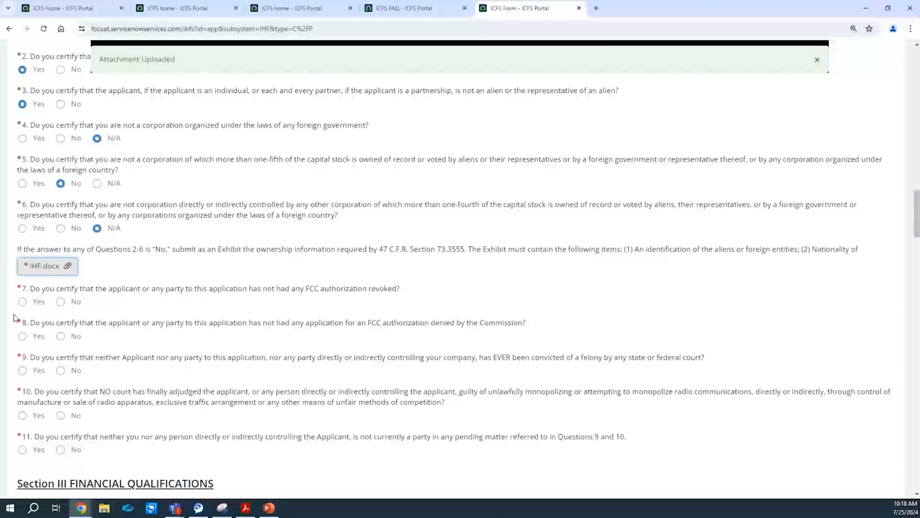
click(23, 302)
click(29, 338)
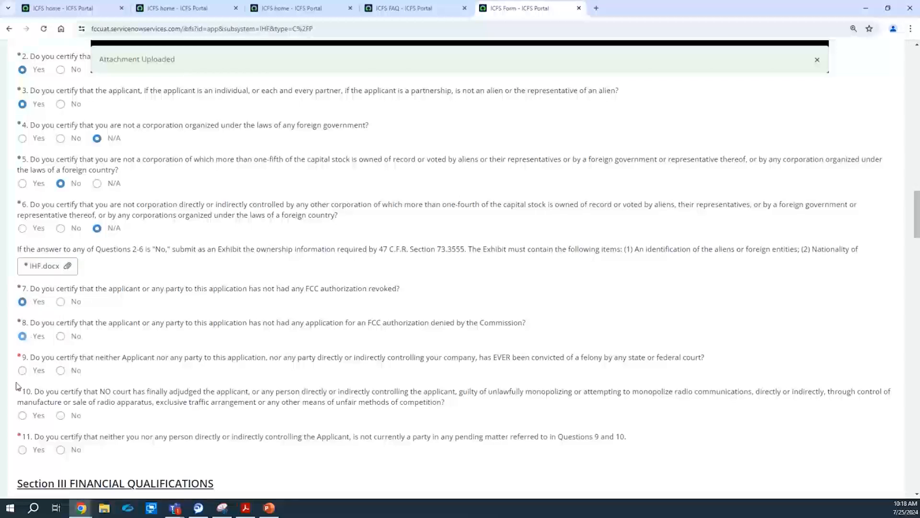
click(35, 450)
click(33, 418)
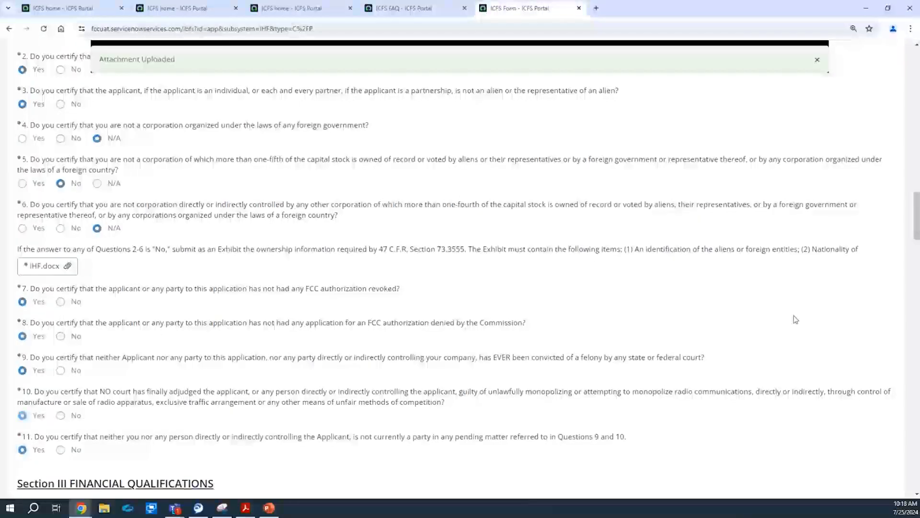
drag(916, 222, 916, 261)
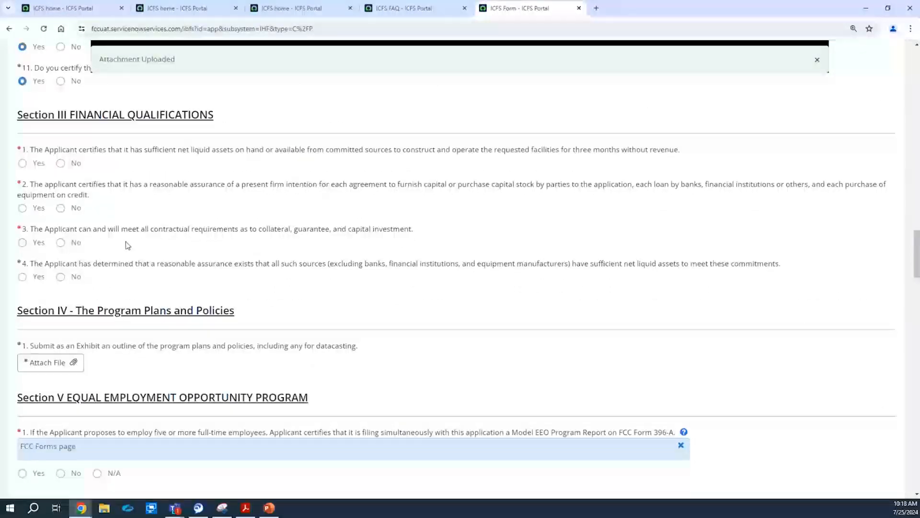
Answer Yes to all four Section III financial questions.
click(33, 164)
click(28, 210)
click(28, 243)
click(33, 278)
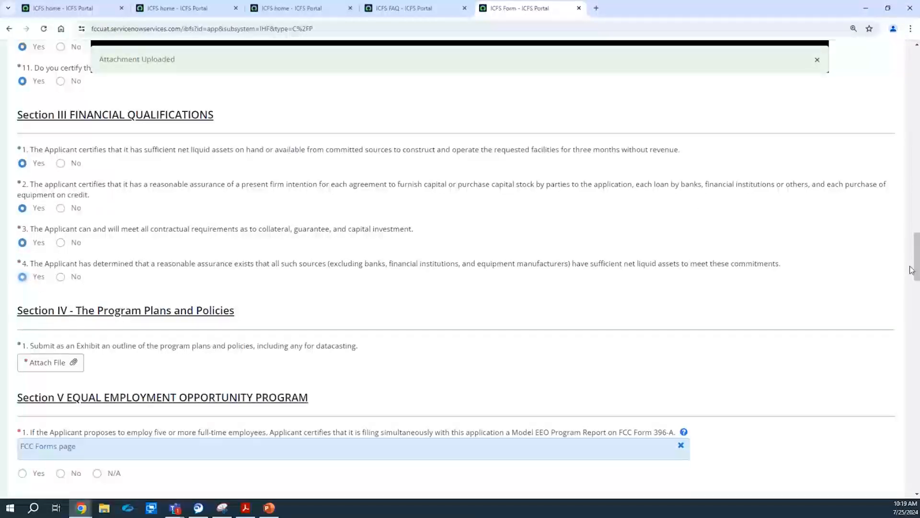
drag(916, 268, 915, 284)
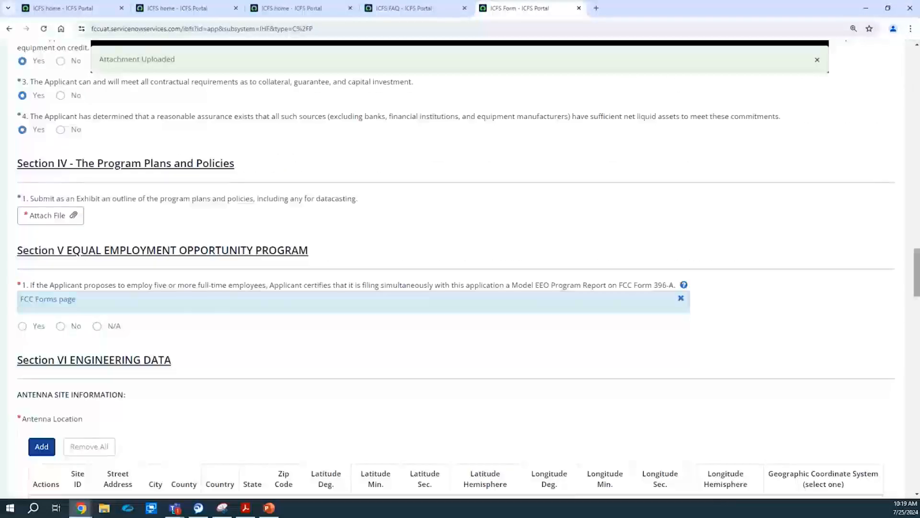
Attach IHF.docx as the program plans exhibit and mark the EEO question N/A.
click(817, 60)
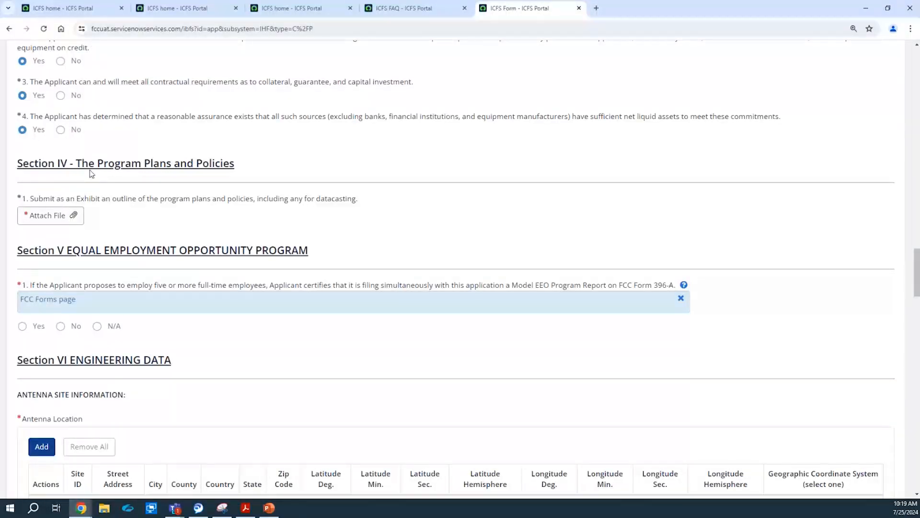
click(37, 215)
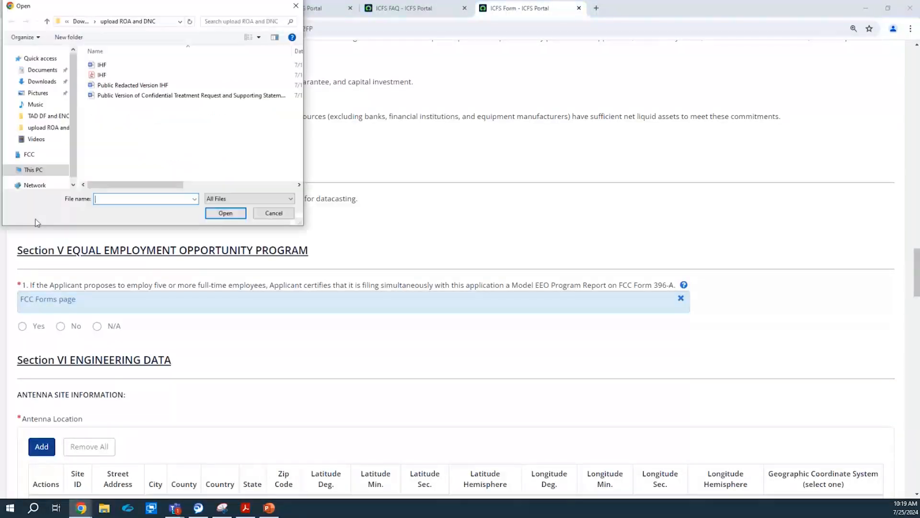
click(111, 66)
click(235, 213)
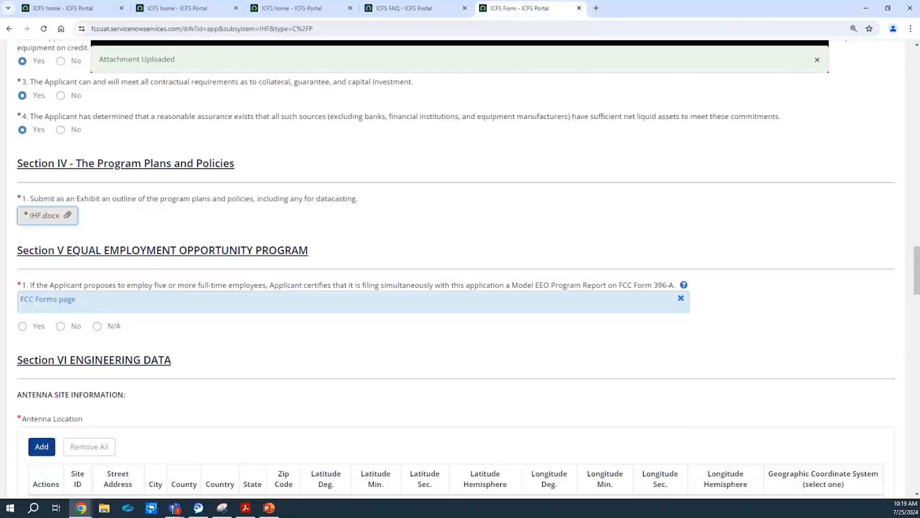
click(109, 326)
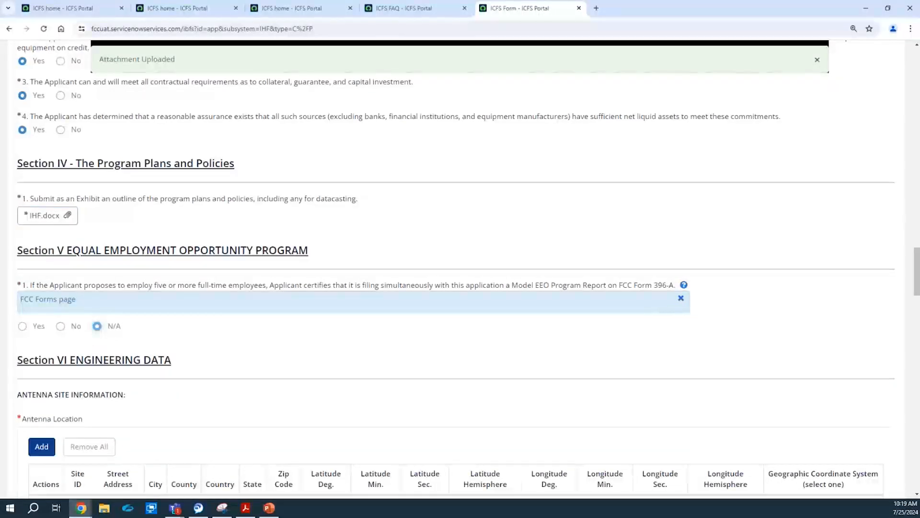
drag(917, 266, 918, 294)
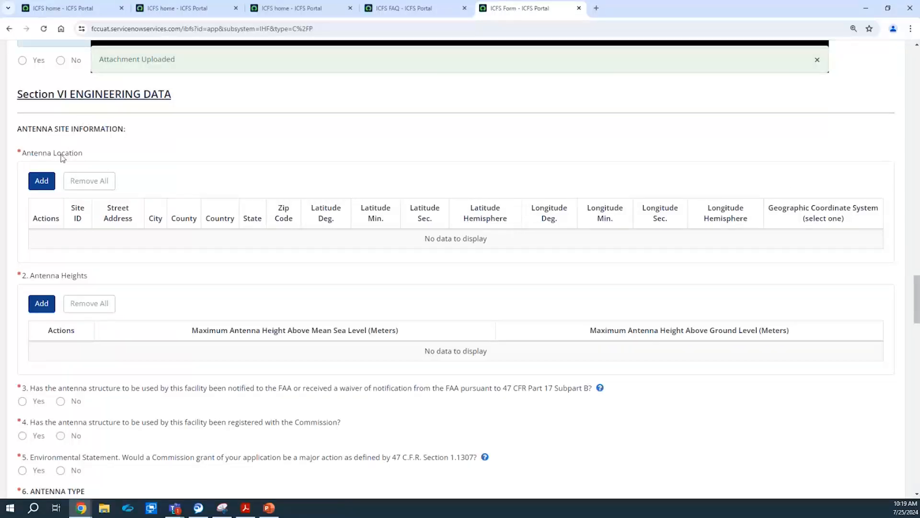
Start antenna site 1234LIC with its street address and city, country U.S., state California.
click(48, 177)
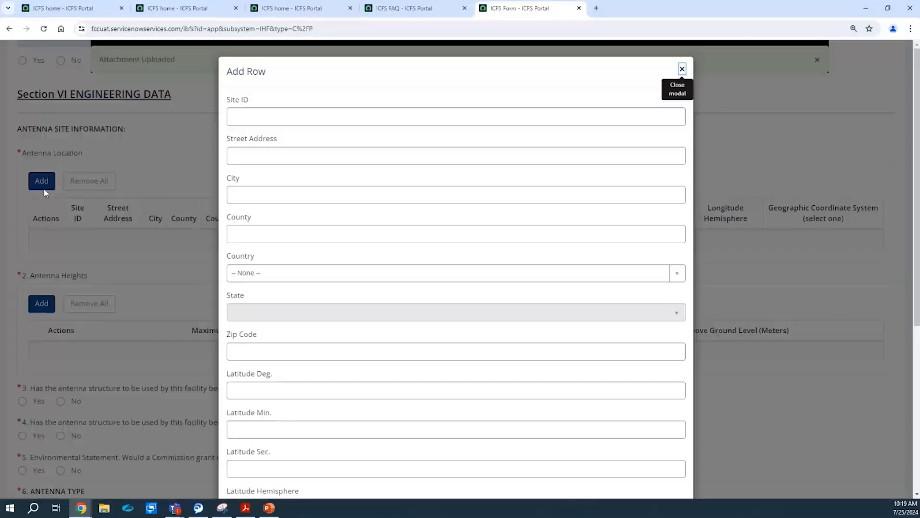
click(255, 116)
text(1234LIC)
click(245, 157)
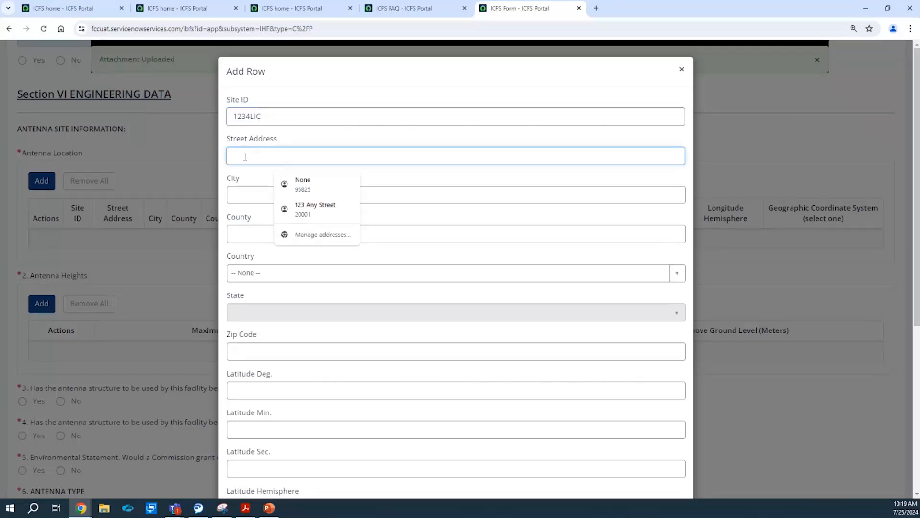
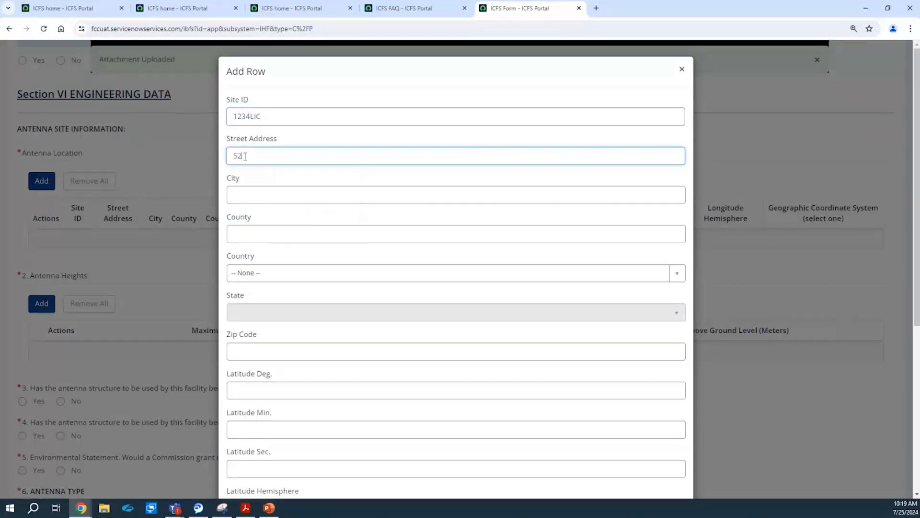
click(244, 188)
text(Centrevill)
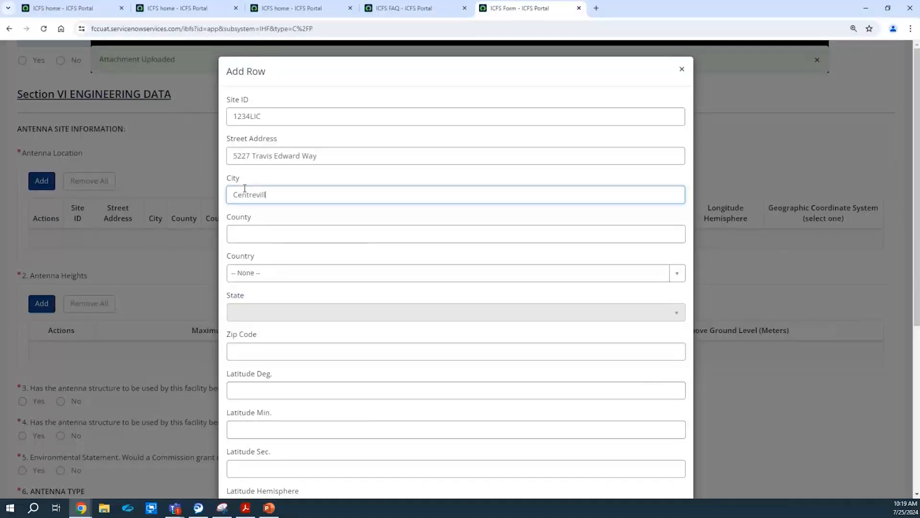
text(e)
key(Tab)
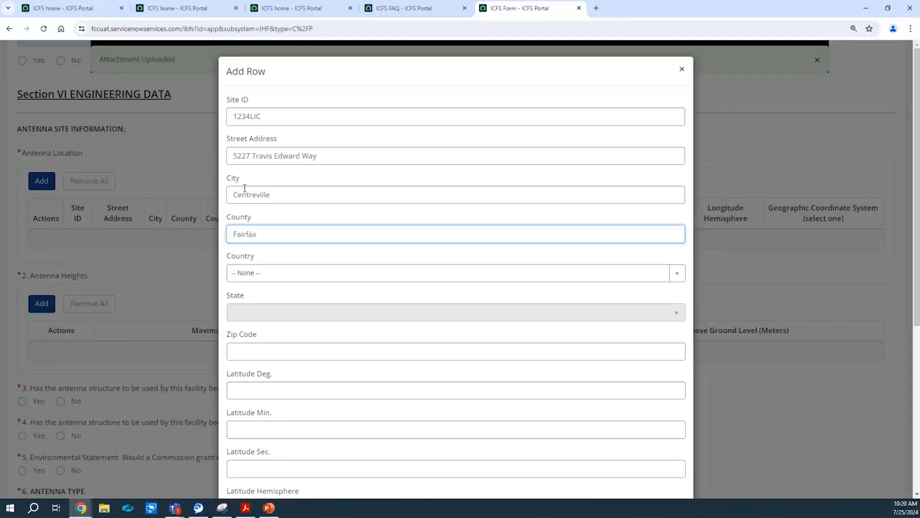
click(255, 272)
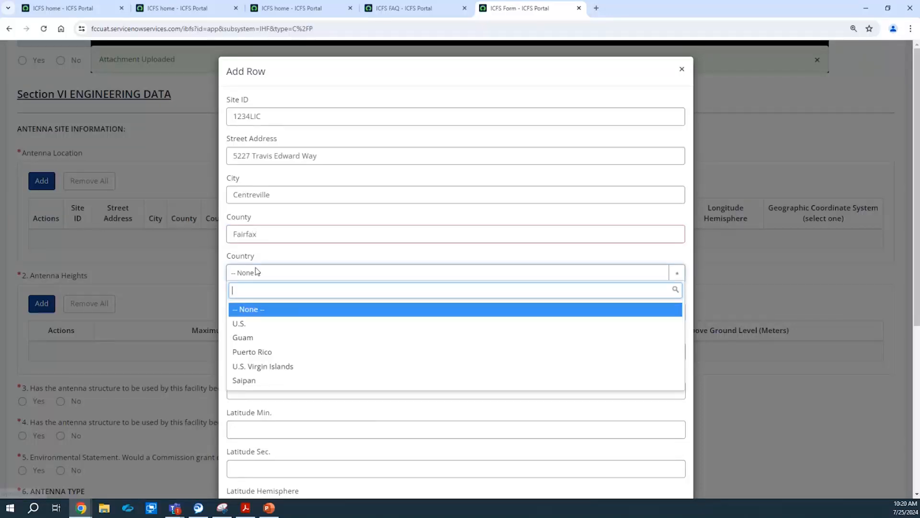
click(255, 324)
click(263, 310)
click(287, 406)
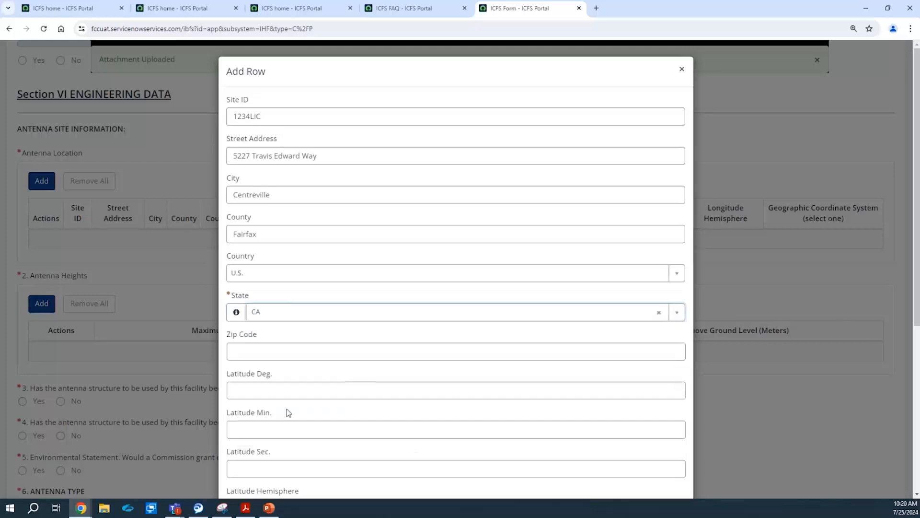
Enter the zip code and coordinates 12°17'39" N, 38°23'60" W, then save the site.
drag(916, 128, 912, 256)
click(270, 153)
text(22314)
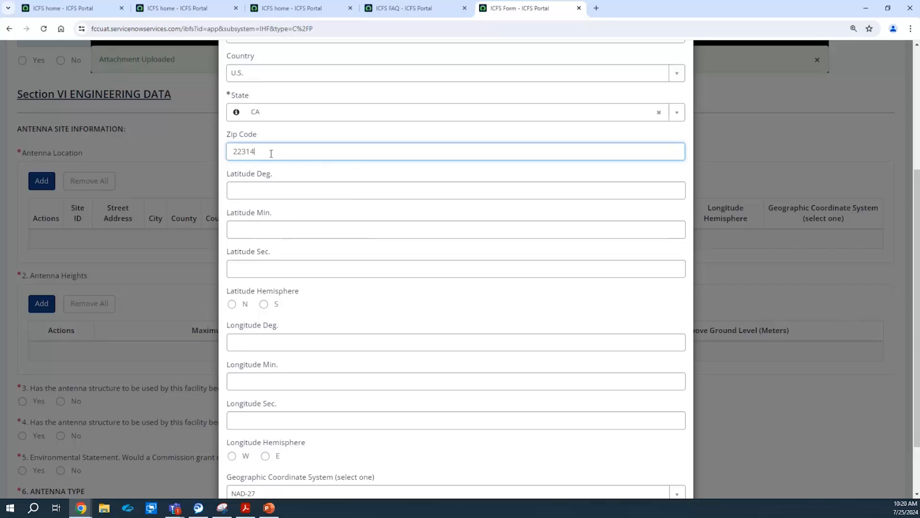
key(Tab)
text(12)
key(Tab)
text(17)
key(Tab)
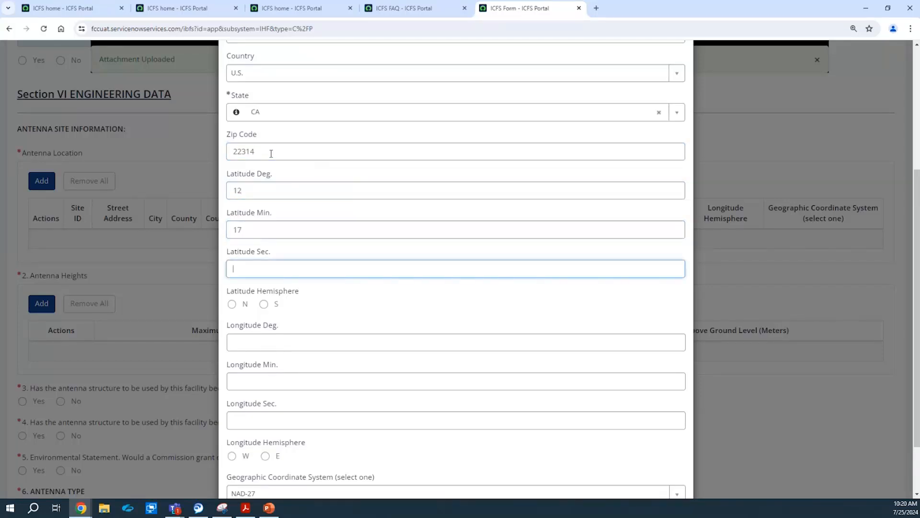
text(39)
click(229, 303)
click(250, 344)
text(38)
key(Tab)
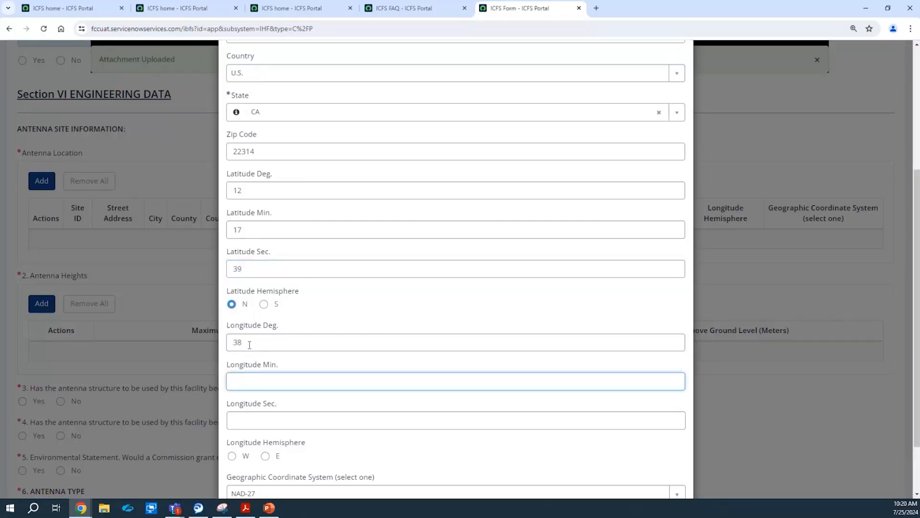
text(23)
key(Tab)
text(60)
click(233, 455)
scroll(910, 332, down, 2)
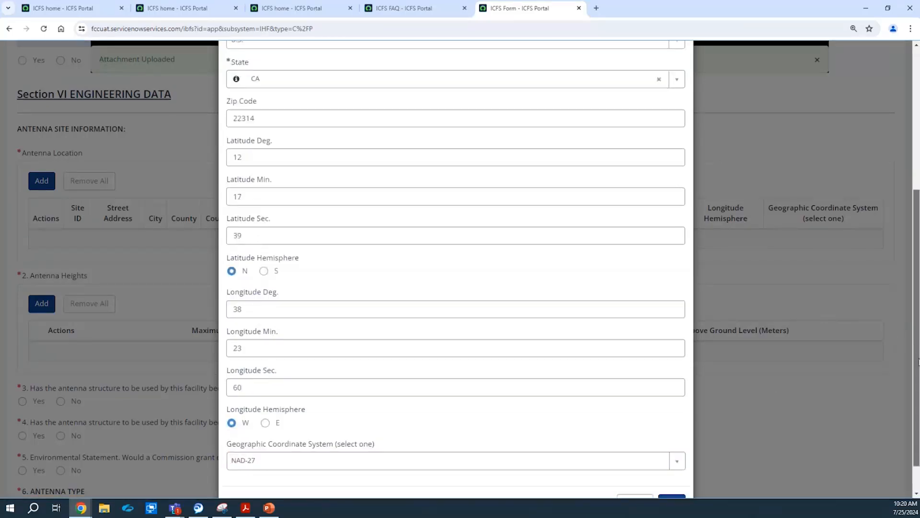
click(673, 464)
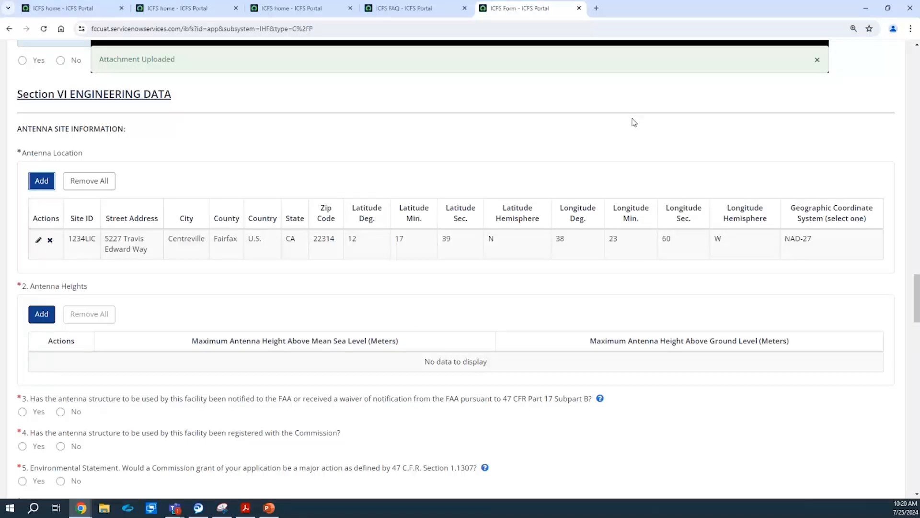
Record antenna heights of 48 m above mean sea level and 29 m above ground.
drag(917, 287, 918, 311)
click(36, 96)
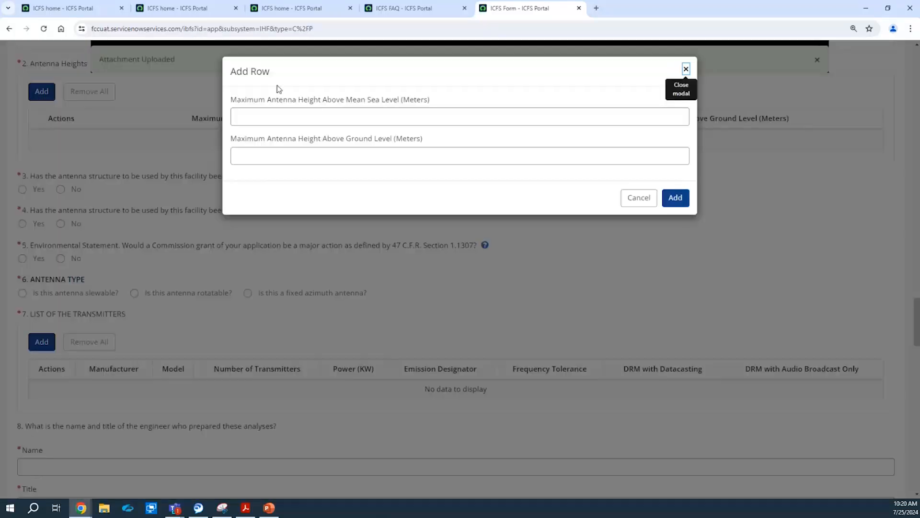
click(271, 124)
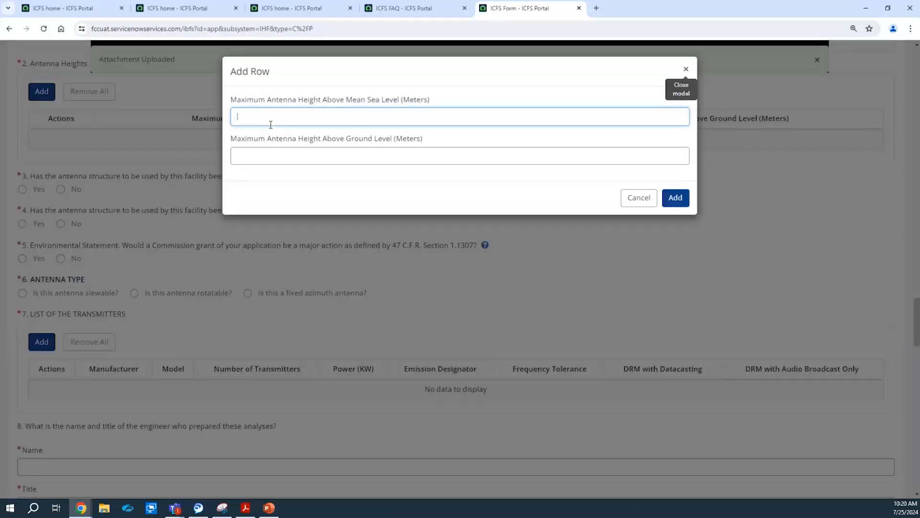
text(48)
key(Tab)
text(29)
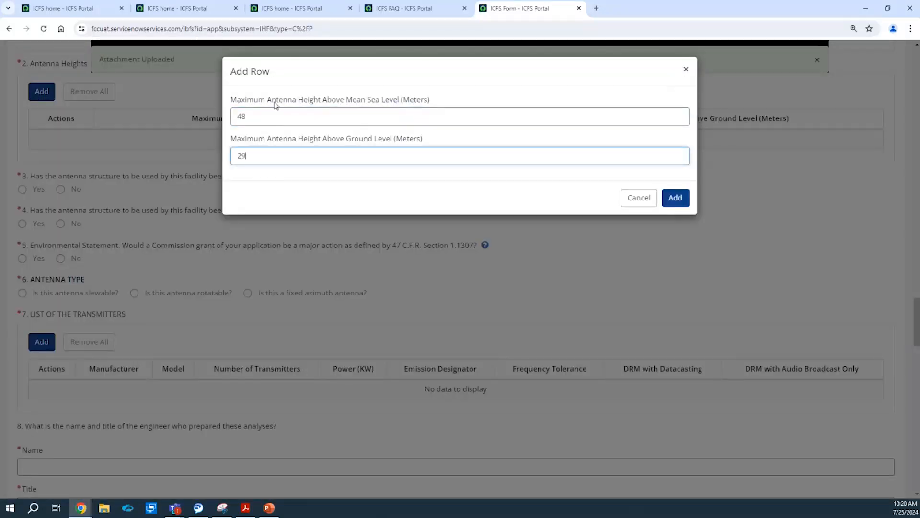
click(671, 200)
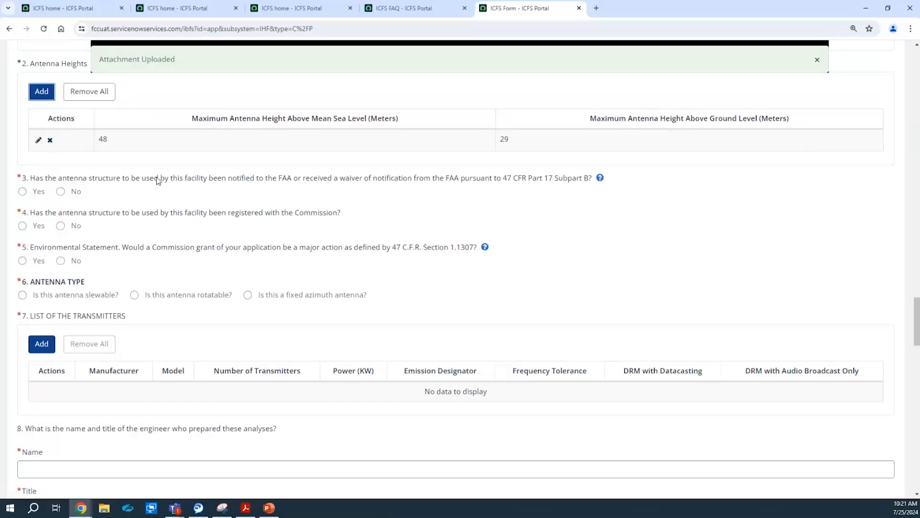
Answer Yes to antenna questions 3 and 4 and enter registration number NJU.
click(61, 192)
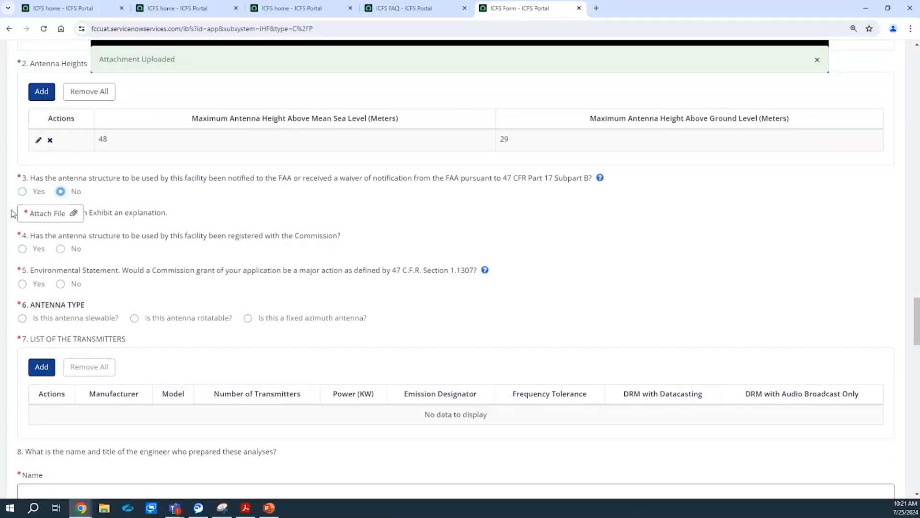
click(22, 192)
click(61, 191)
click(22, 191)
click(22, 225)
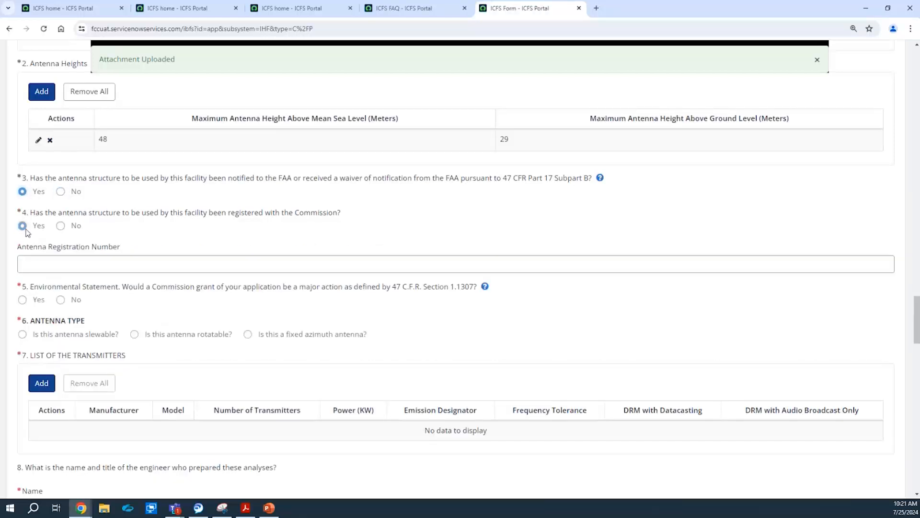
click(65, 229)
click(24, 229)
click(32, 264)
text(NJU89274)
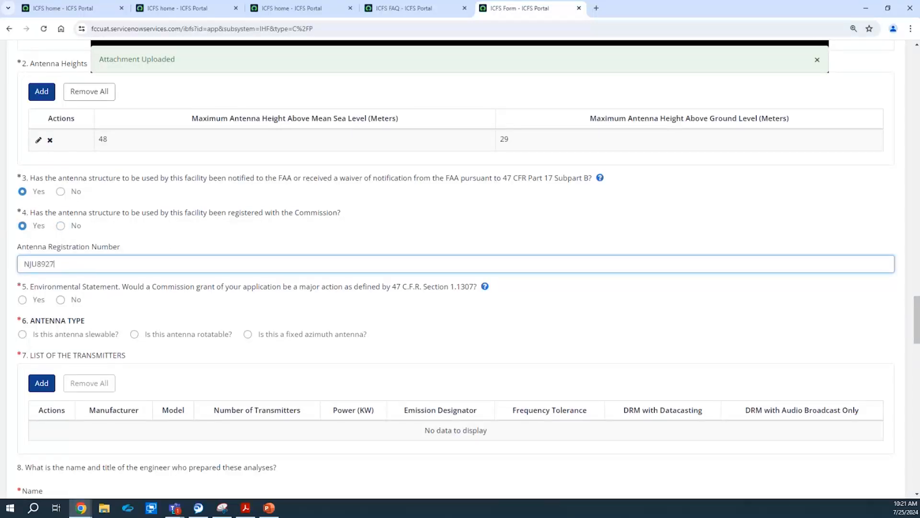
Answer Yes to question 5 and attach IHF.docx as the environmental statement.
click(61, 300)
click(33, 300)
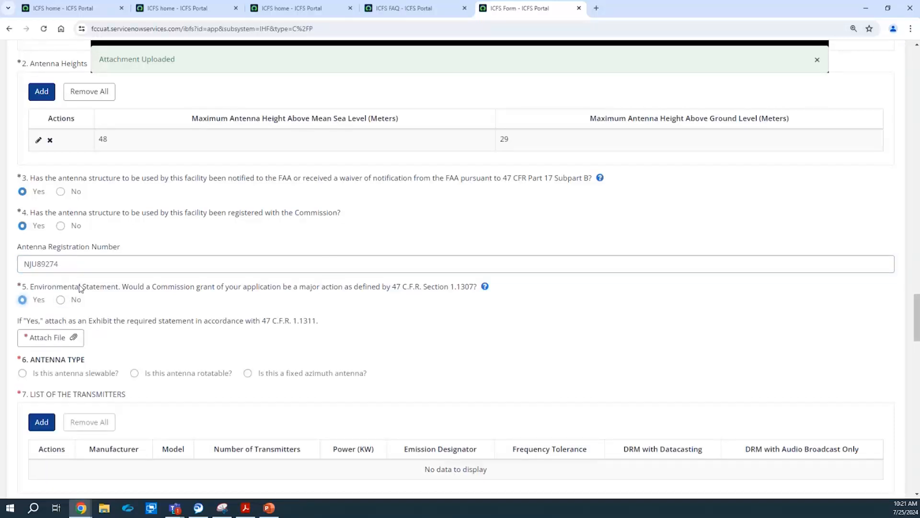
click(53, 342)
click(127, 65)
click(226, 213)
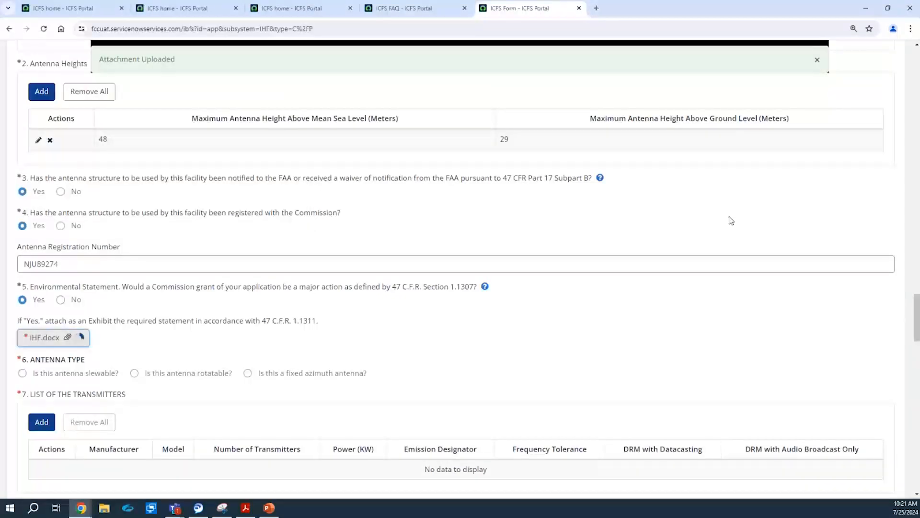
drag(917, 319, 917, 339)
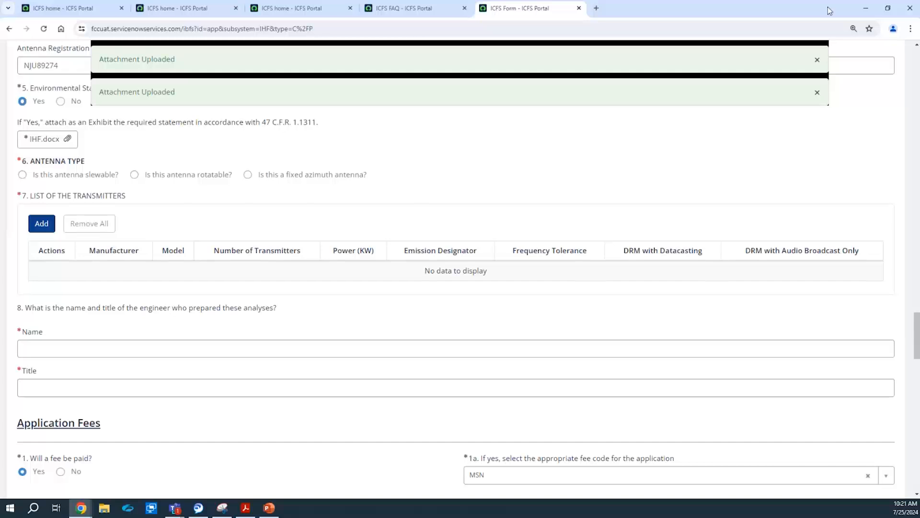
click(818, 60)
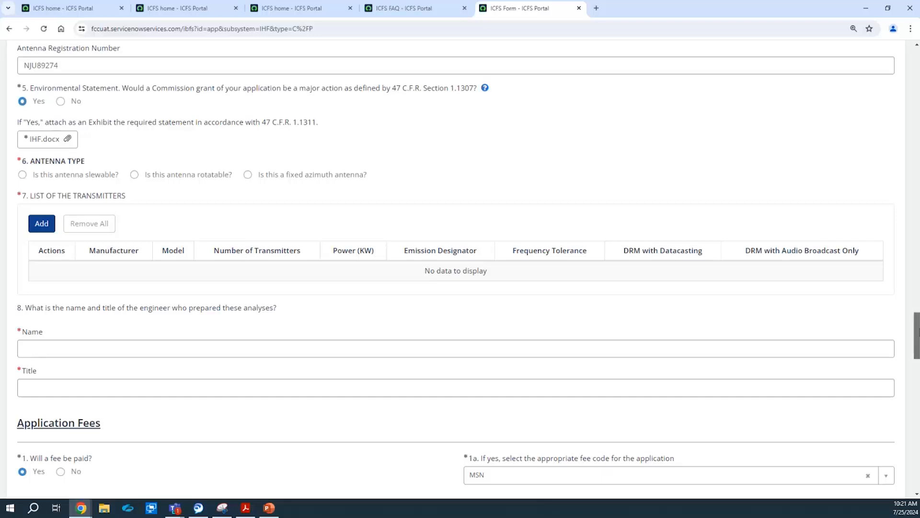
Try the slewable and rotatable antenna types, then settle on fixed azimuth.
scroll(917, 336, down, 1)
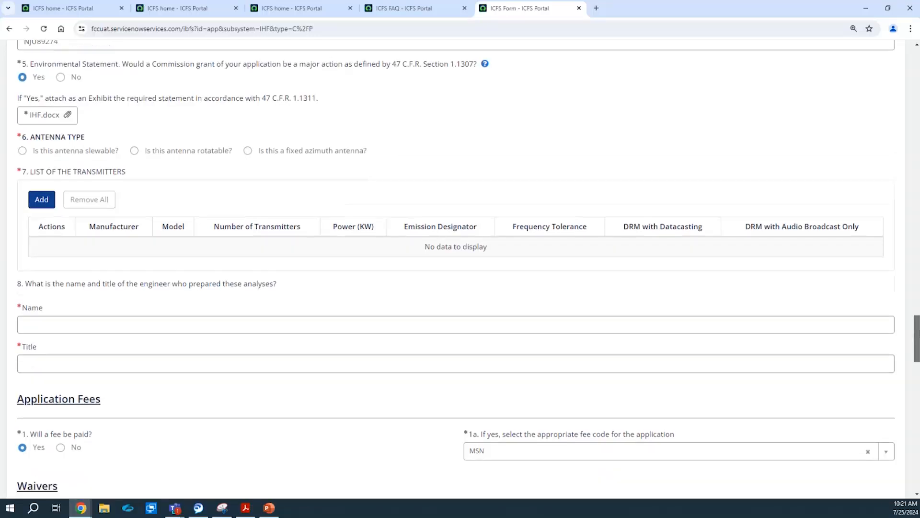
click(72, 154)
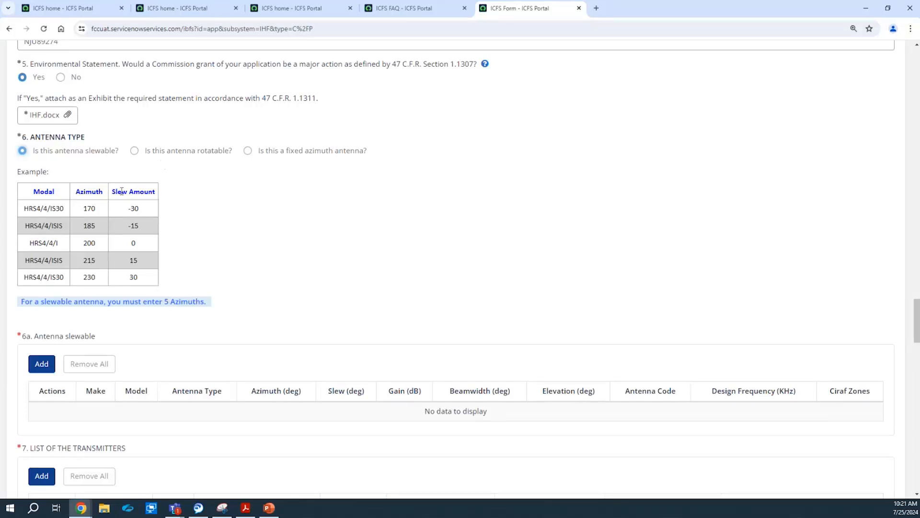
click(181, 155)
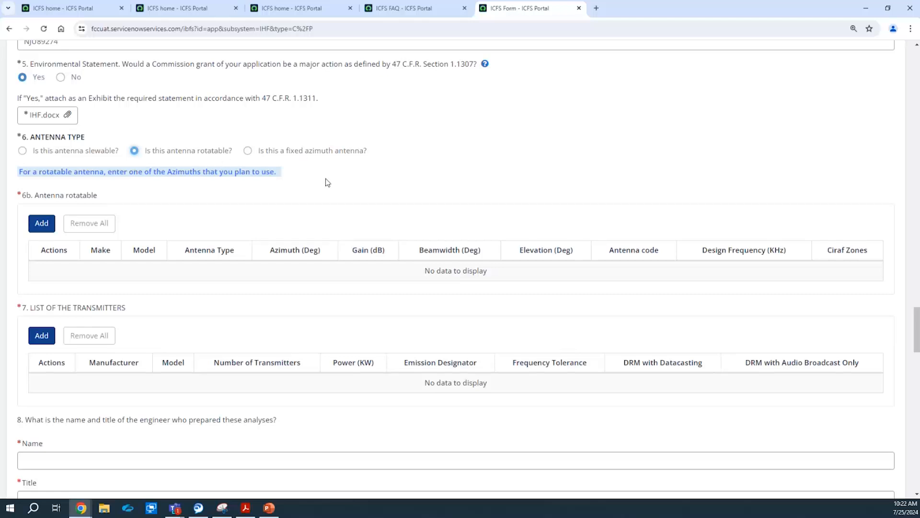
click(314, 153)
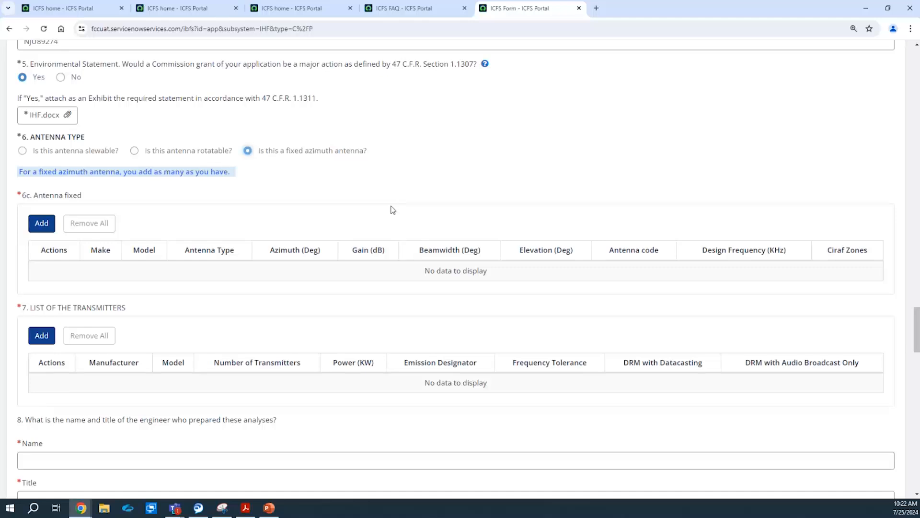
click(52, 225)
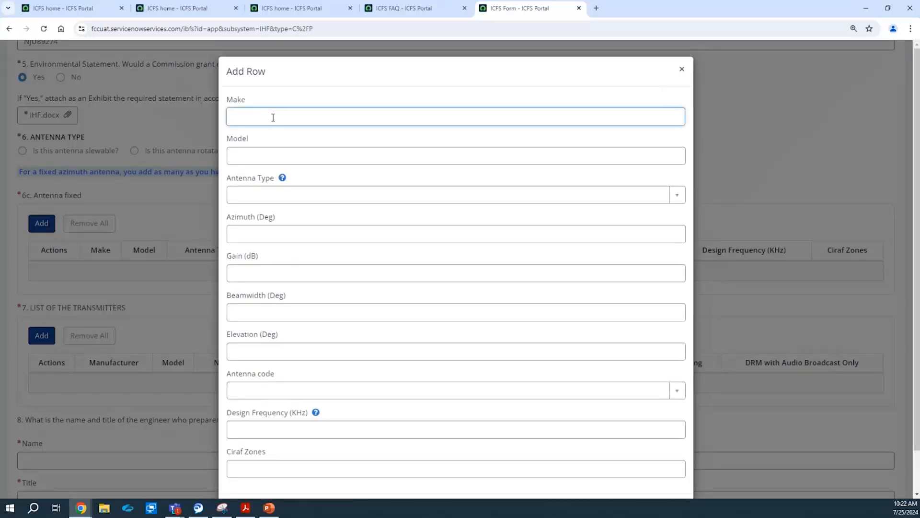
Enter make 'Make Antenna Type', model 'Model Antenna Type', and choose Curtain antenna, half-wave dipole array.
text(Make A)
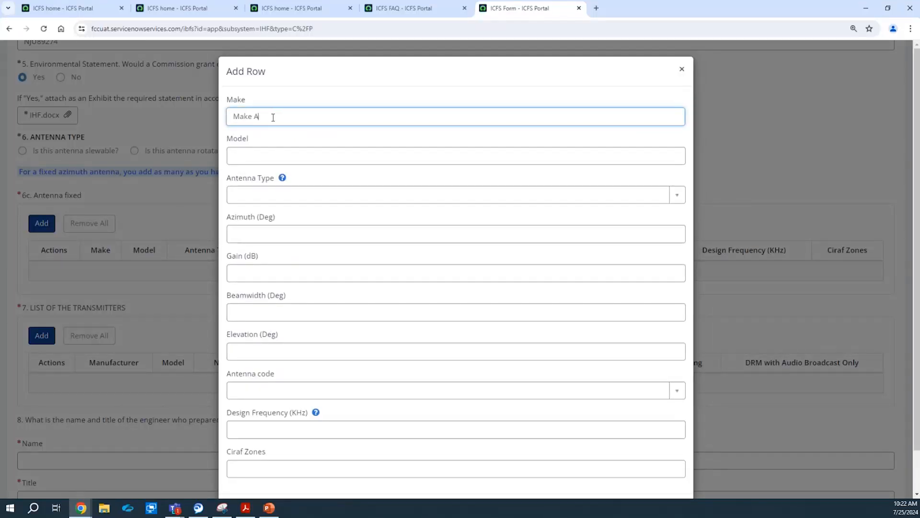
text(ntenna Type)
click(290, 157)
text(Model)
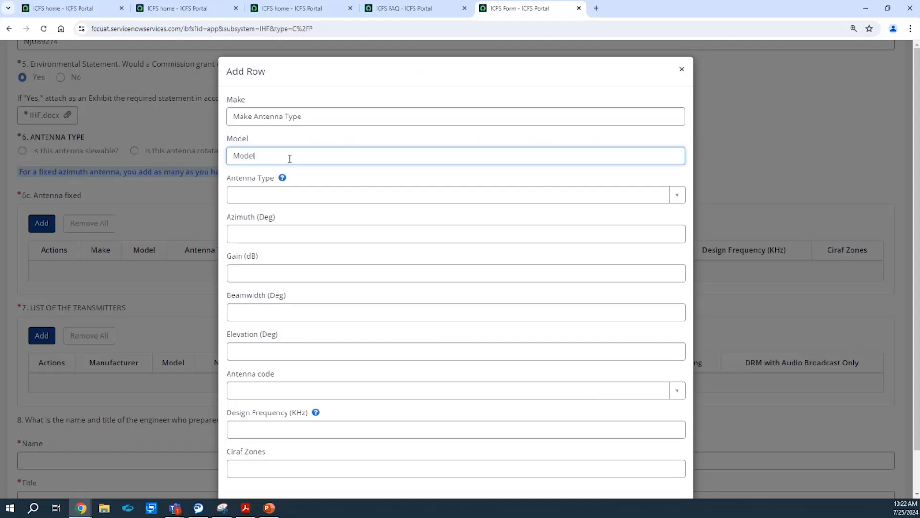
text( Ant)
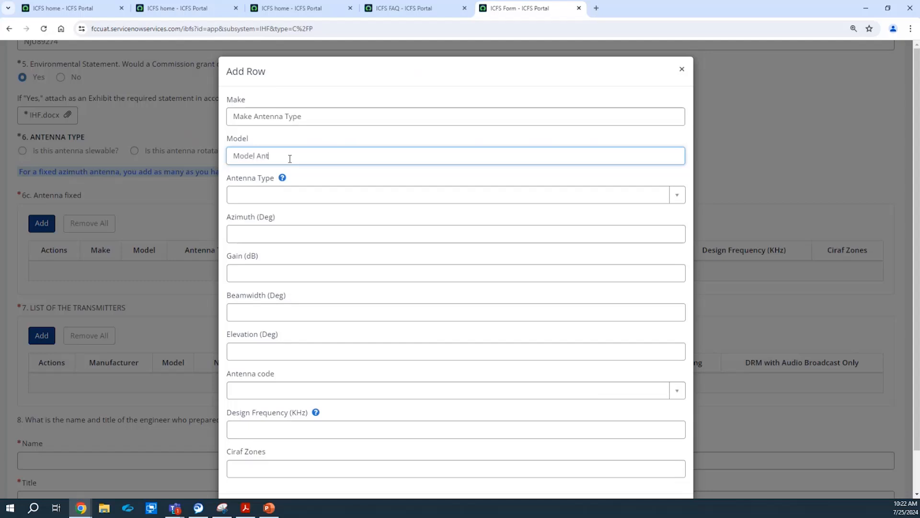
text(enna Type)
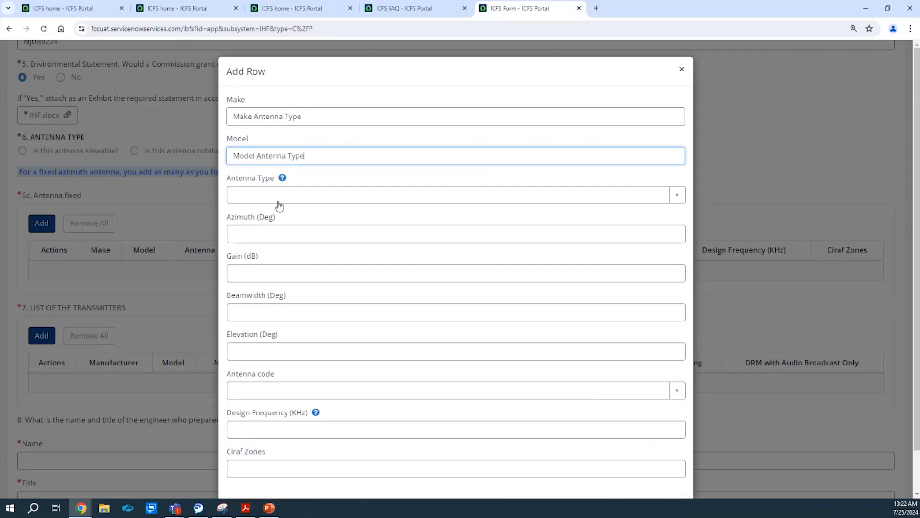
click(285, 179)
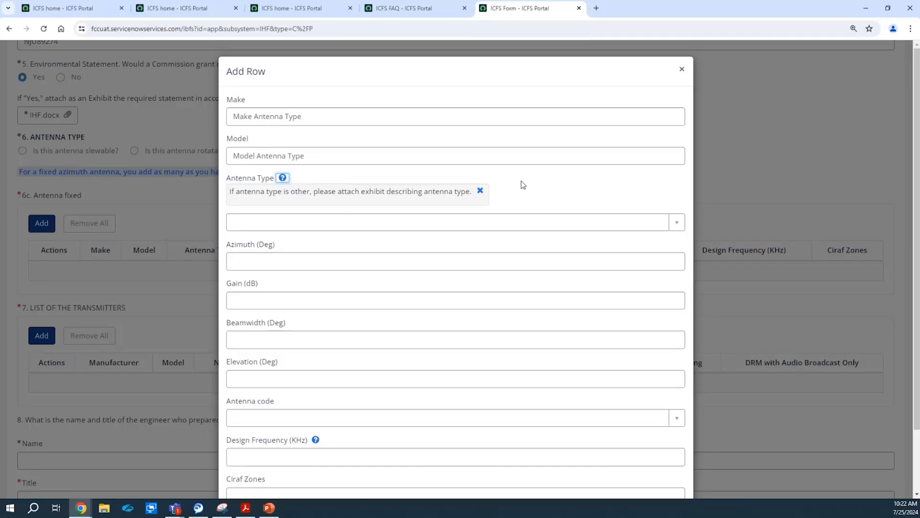
click(480, 191)
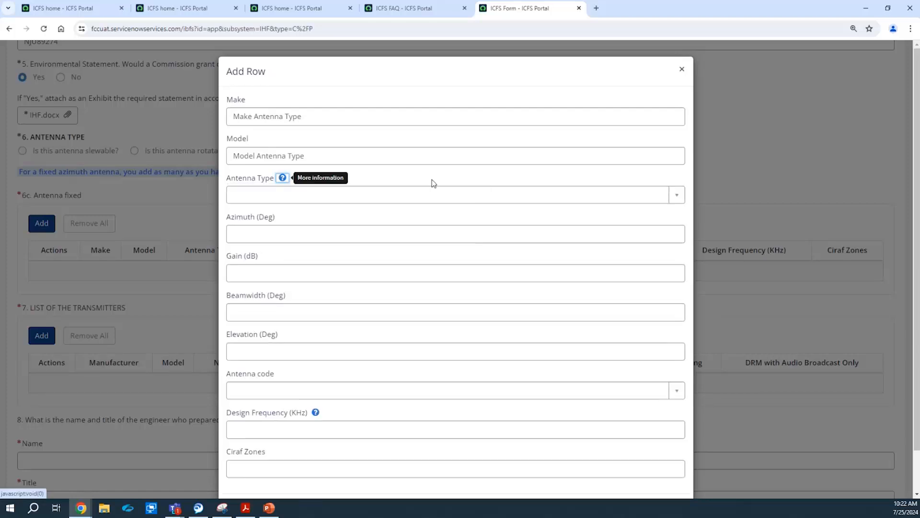
click(288, 195)
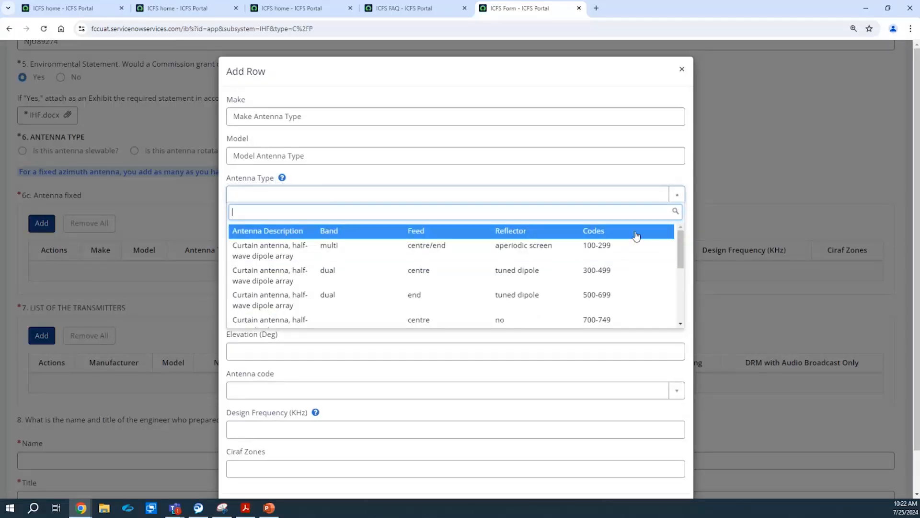
click(593, 305)
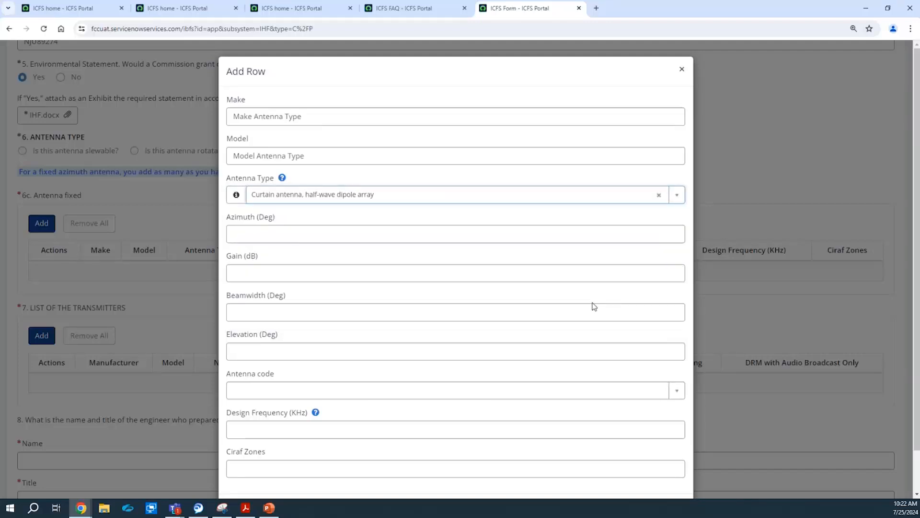
Set the fixed antenna's azimuth to 285, gain to 28 and beamwidth to 90.
click(349, 230)
text(285)
key(Tab)
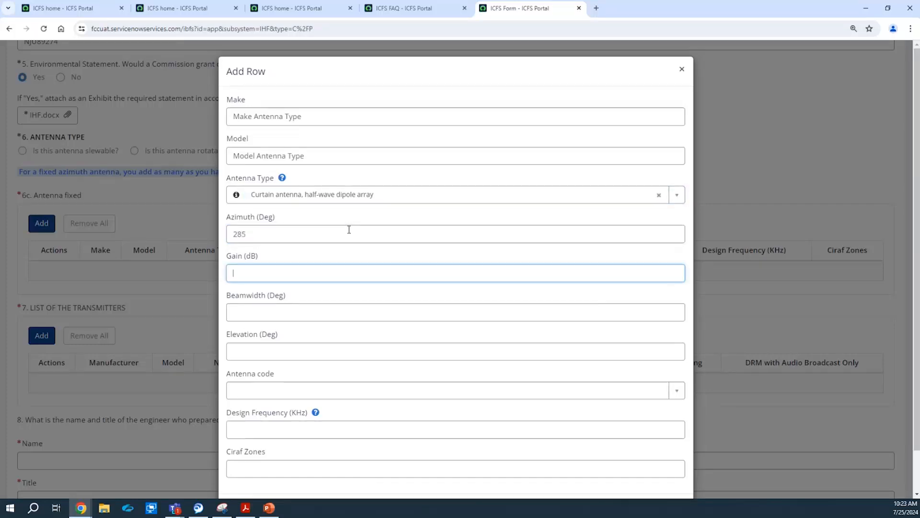
text(28)
key(Tab)
text(30)
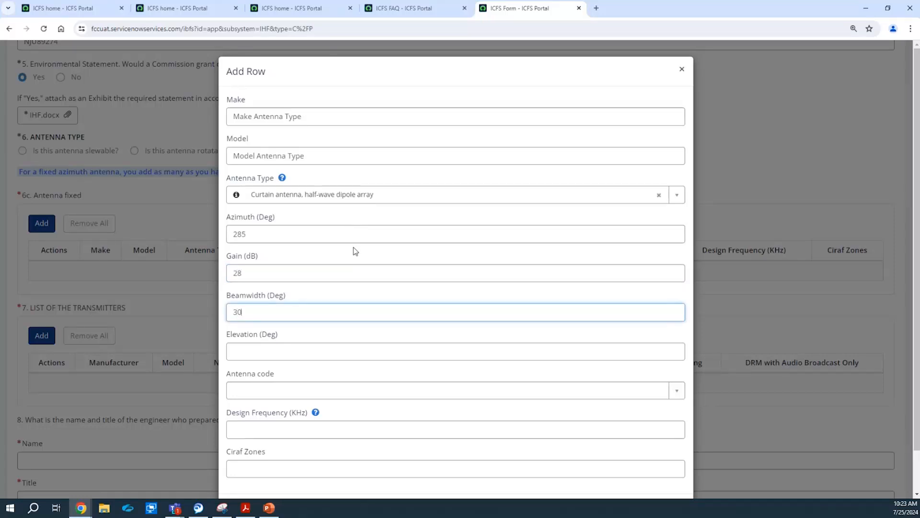
key(Tab)
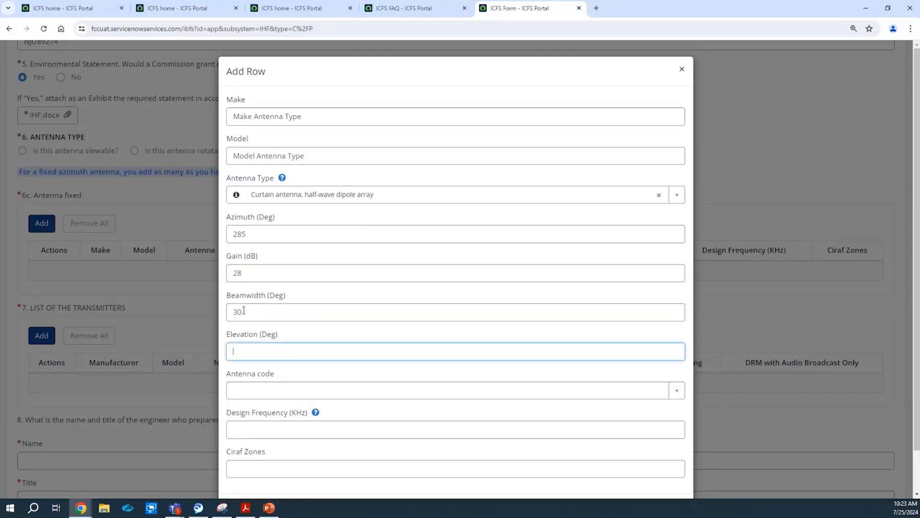
scroll(334, 306, down, 1)
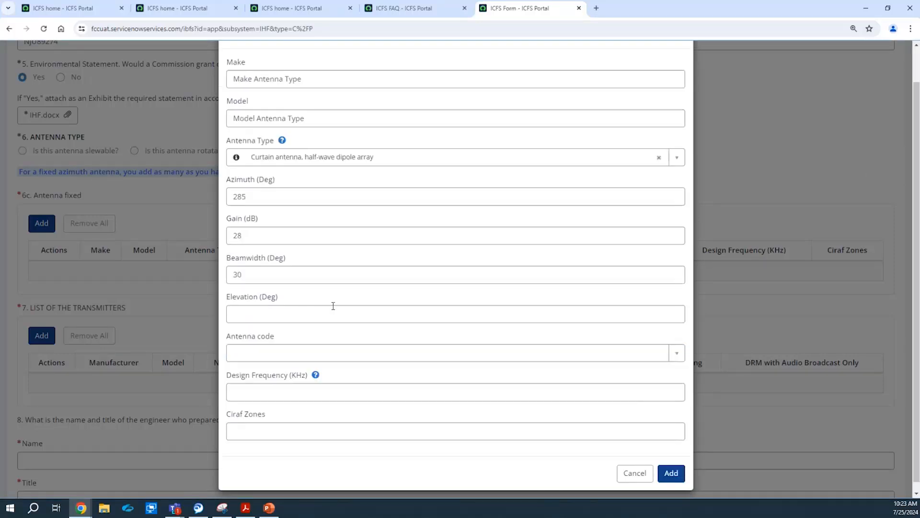
click(272, 282)
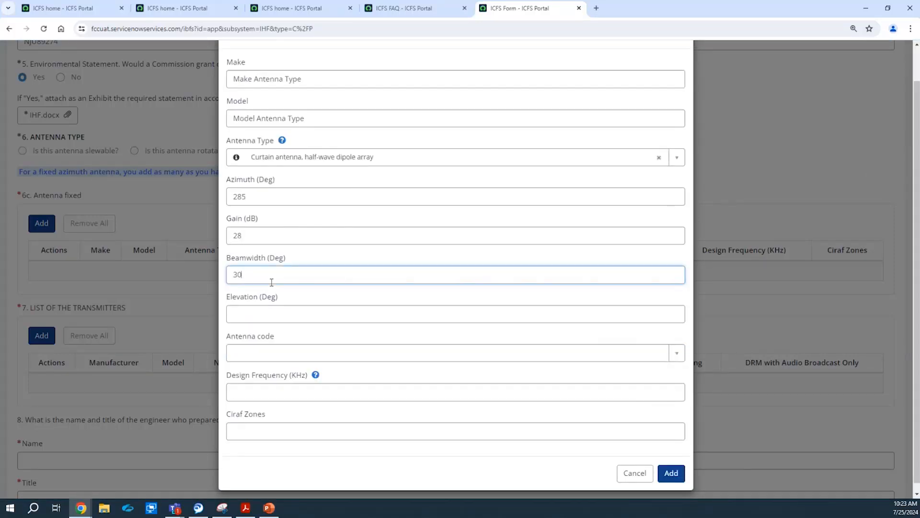
key(BackSpace)
key(BackSpace)
text(69)
key(BackSpace)
key(BackSpace)
text(80)
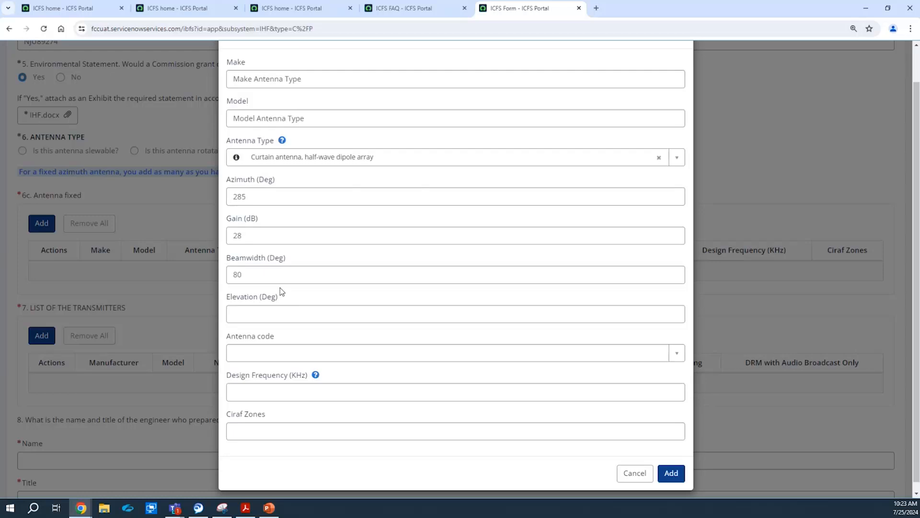
key(BackSpace)
key(BackSpace)
text(90)
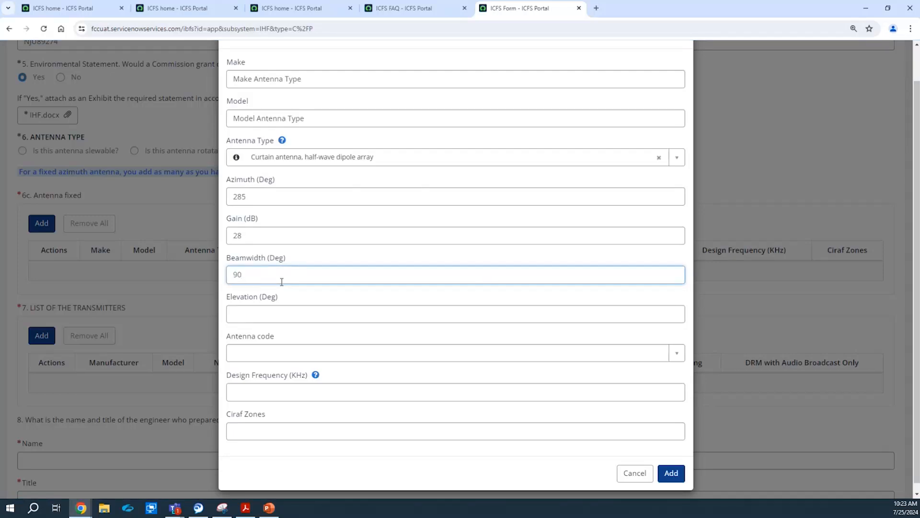
click(315, 250)
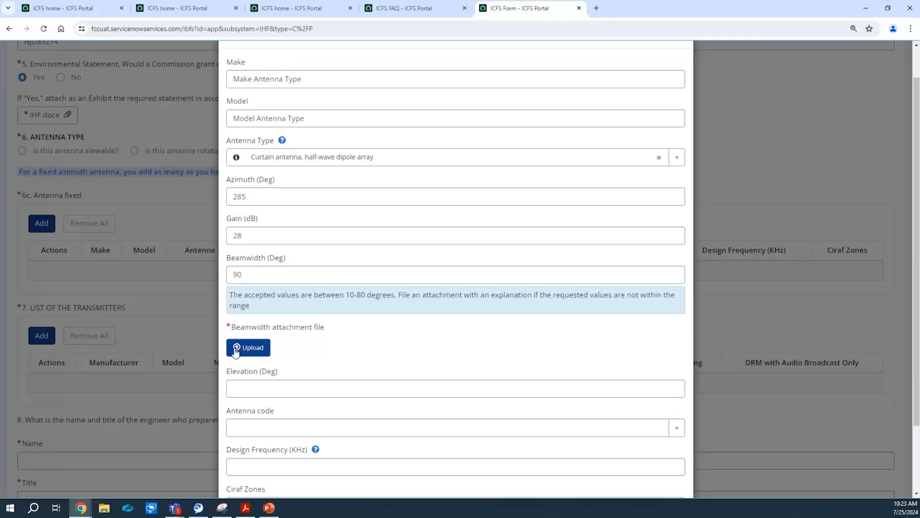
Correct the beamwidth to 80 degrees and enter an elevation of 18.
click(259, 278)
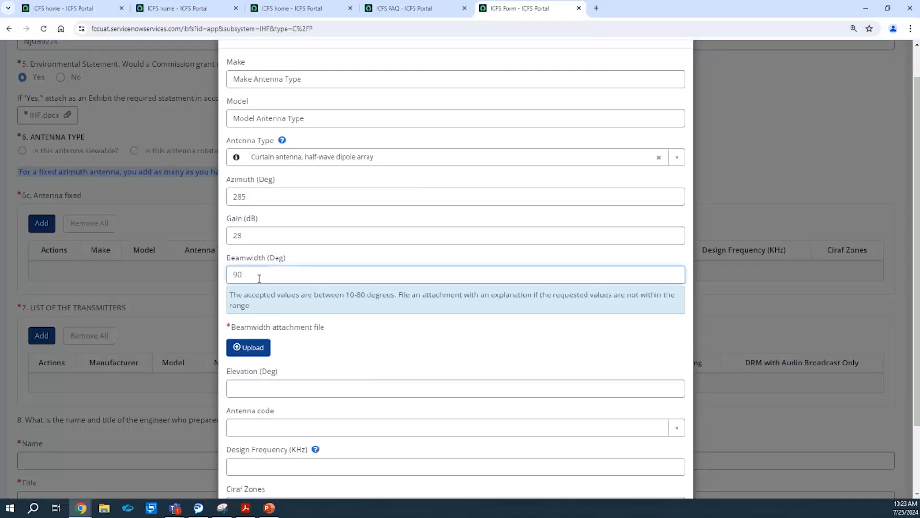
key(BackSpace)
key(BackSpace)
text(80)
click(467, 337)
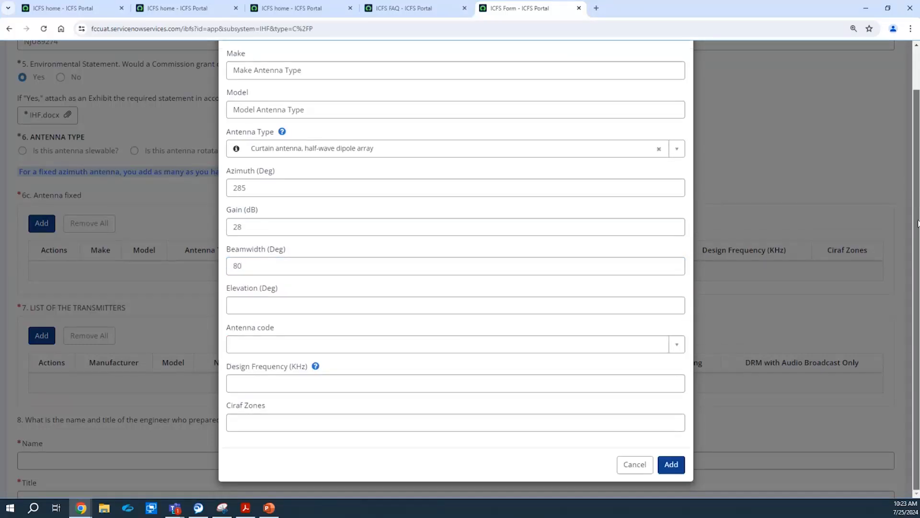
click(252, 304)
text(18)
Choose the curtain antenna type with codes 500-699 and antenna code 504.
right_click(309, 272)
click(265, 345)
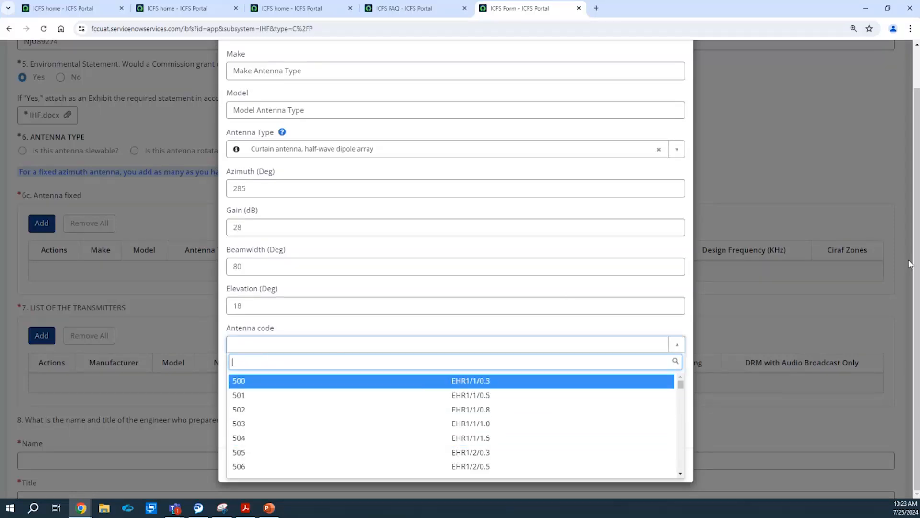
click(624, 326)
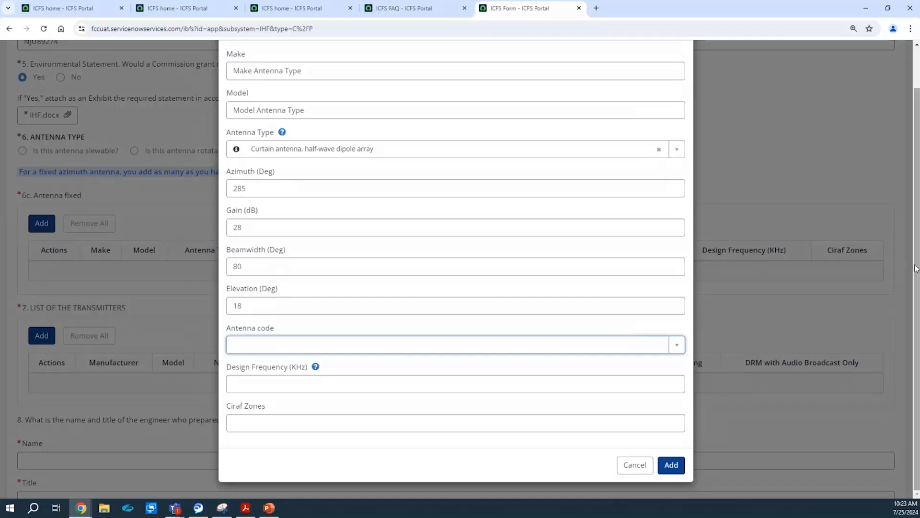
scroll(916, 268, up, 2)
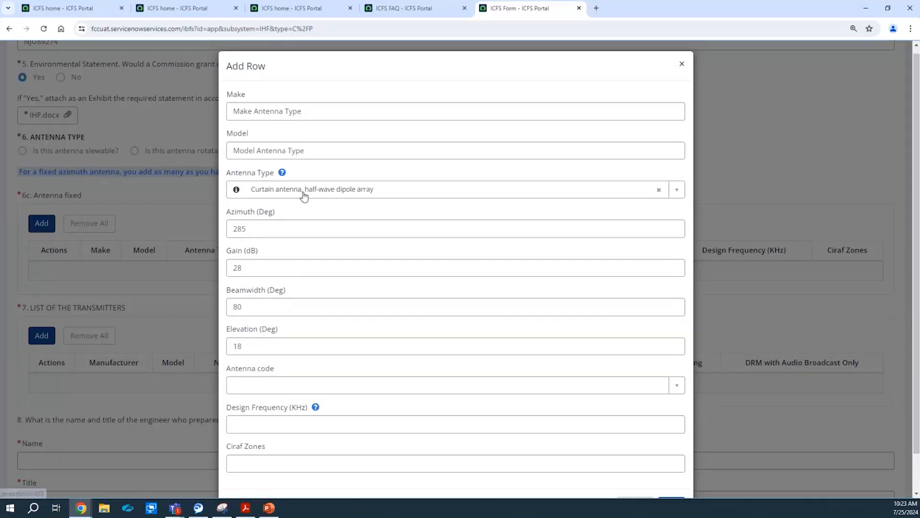
click(303, 192)
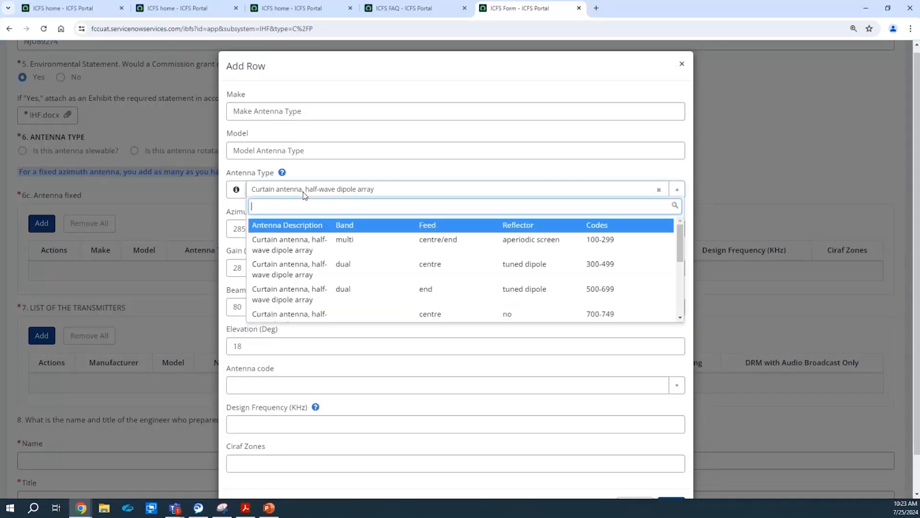
click(627, 295)
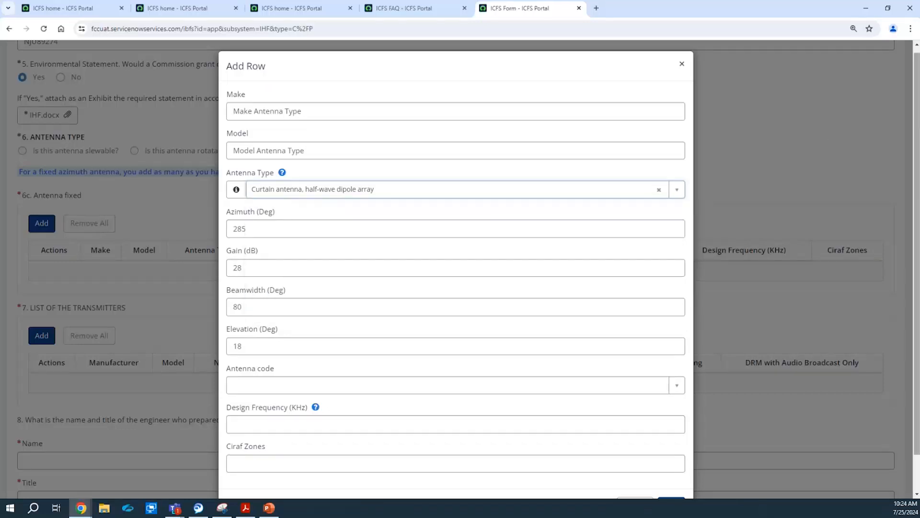
scroll(918, 139, down, 1)
click(324, 343)
click(309, 438)
Enter design frequency 3000 KHz and try values in the CIRAF zones field.
click(295, 384)
text(3000)
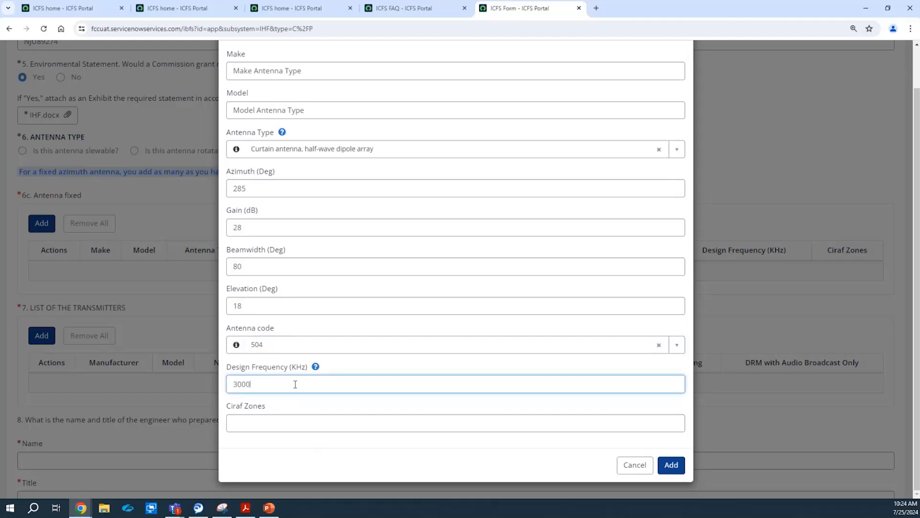
click(309, 419)
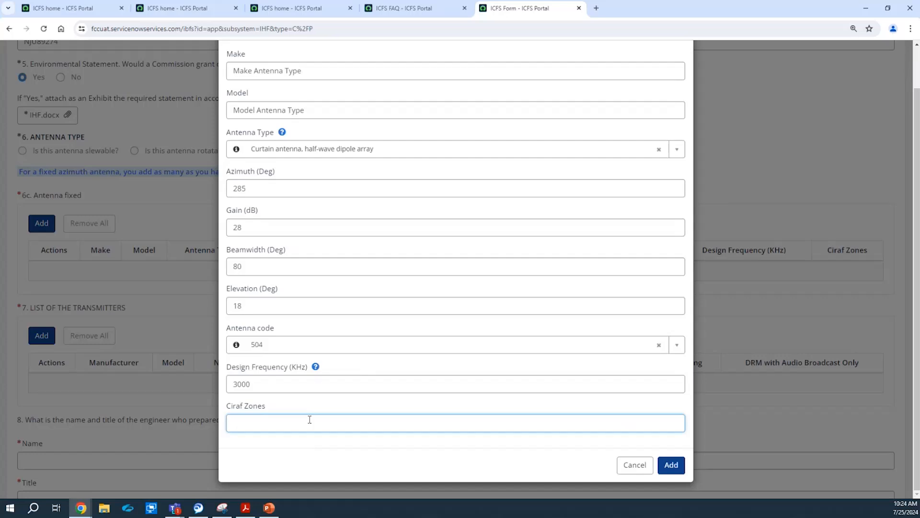
text(4)
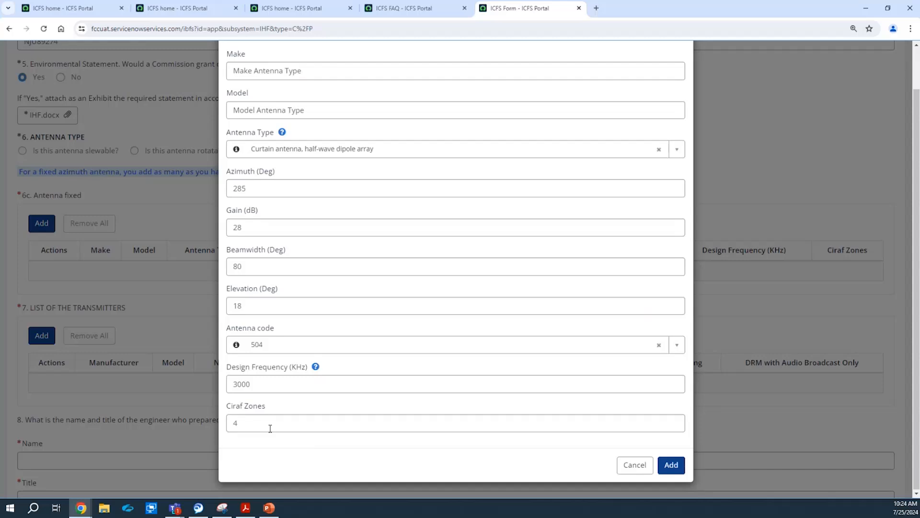
key(BackSpace)
text(9)
key(BackSpace)
text(8)
click(298, 402)
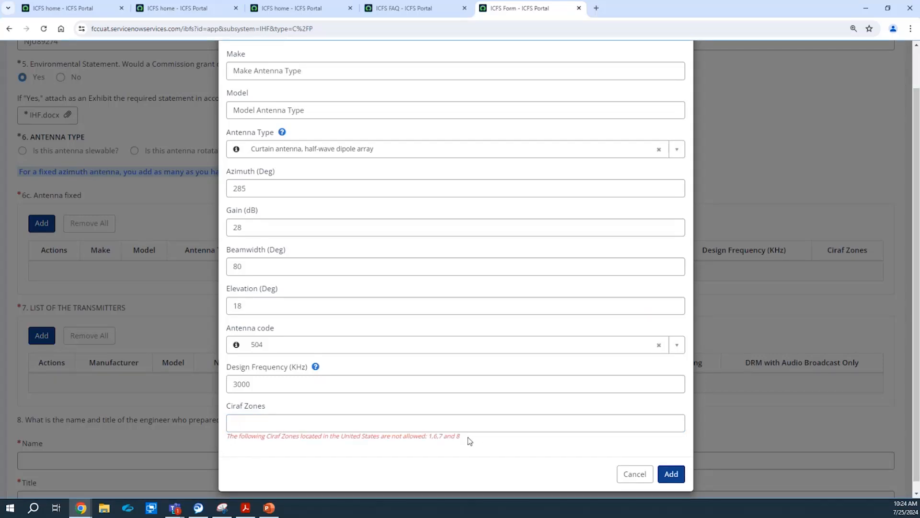
Set the Ciraf zone to 9, avoiding disallowed zones 1, 6, 7, 8, and add the row to table 6c.
drag(463, 437, 227, 454)
click(279, 402)
click(266, 424)
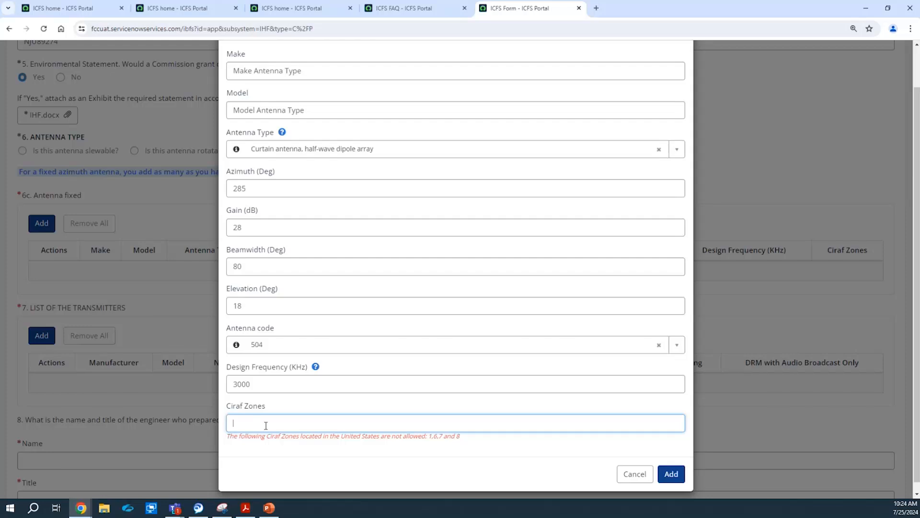
text(9)
click(290, 410)
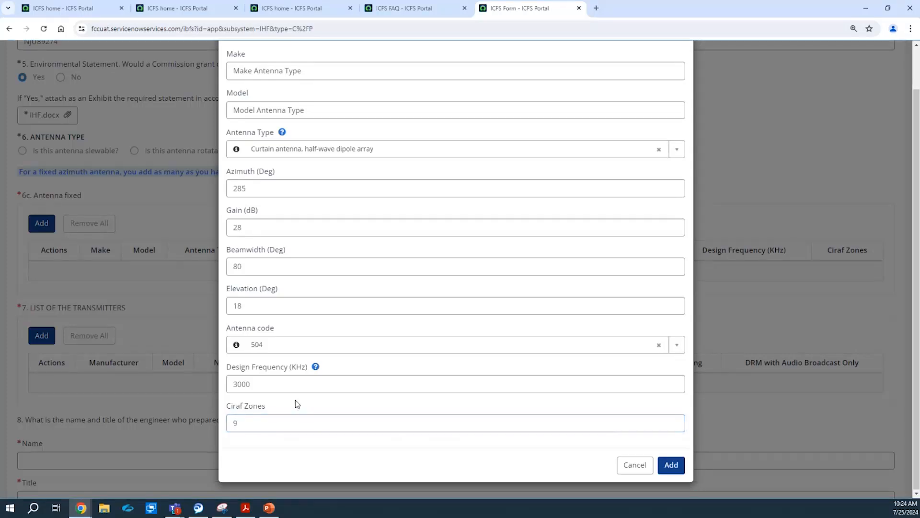
click(677, 464)
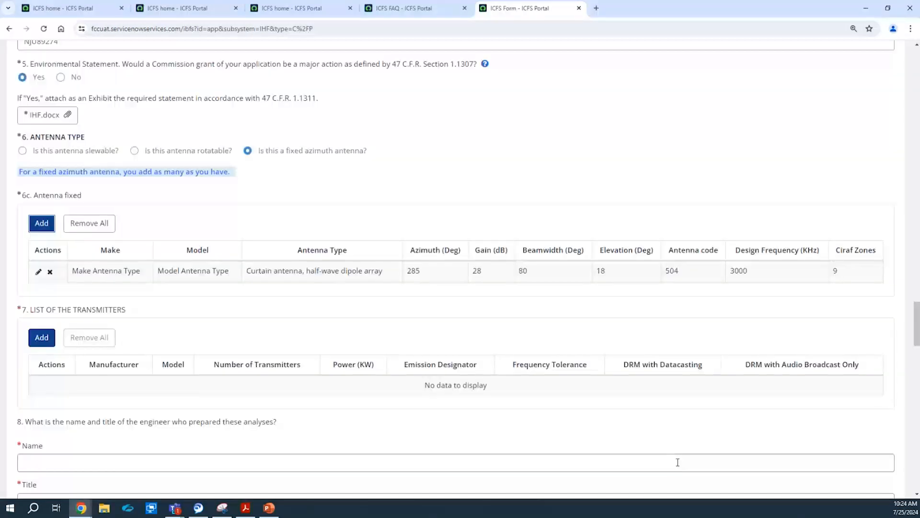
Start a new transmitter entry with manufacturer 'Manufacturer' and model 'Model'.
click(48, 339)
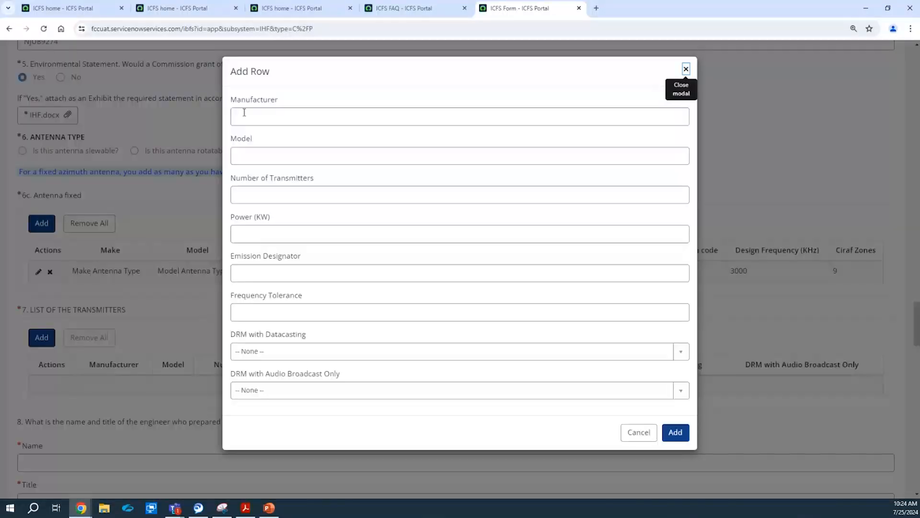
click(256, 118)
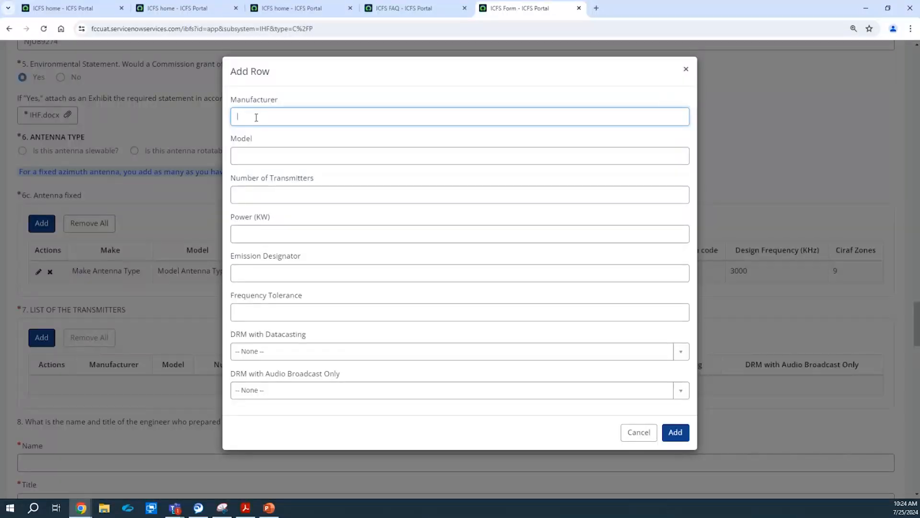
text(Manufacturer)
click(209, 301)
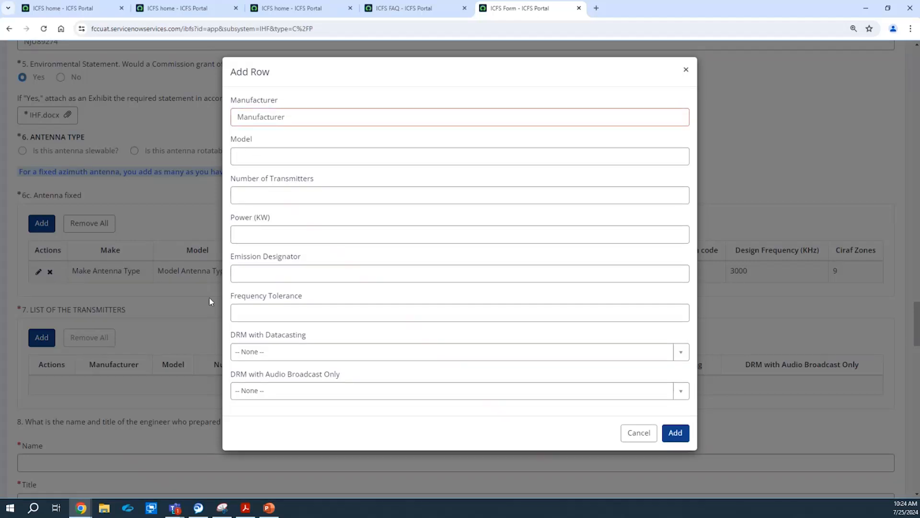
click(334, 156)
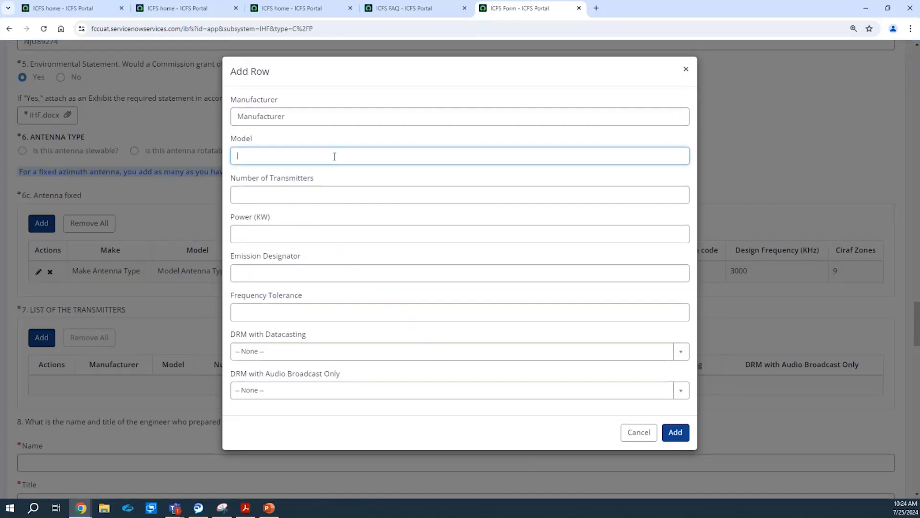
text(Model)
Enter 1 transmitter, 17 KW power, emission designator 59 and frequency tolerance 349.
click(318, 194)
text(1)
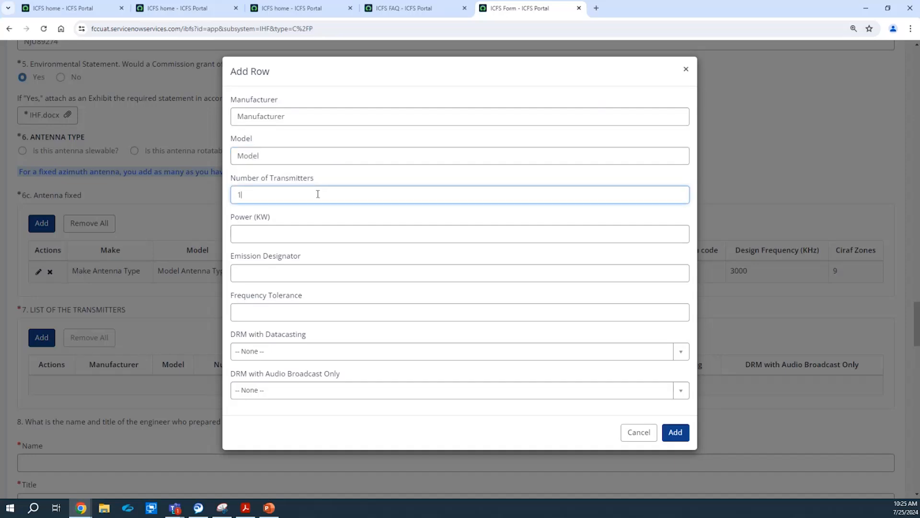
click(305, 228)
text(17)
click(291, 277)
text(59)
click(280, 309)
text(34)
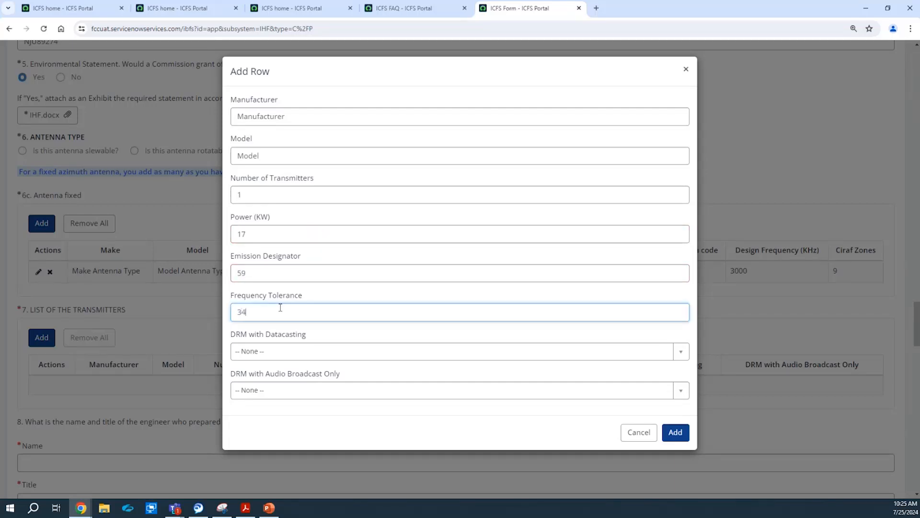
text(9)
click(324, 336)
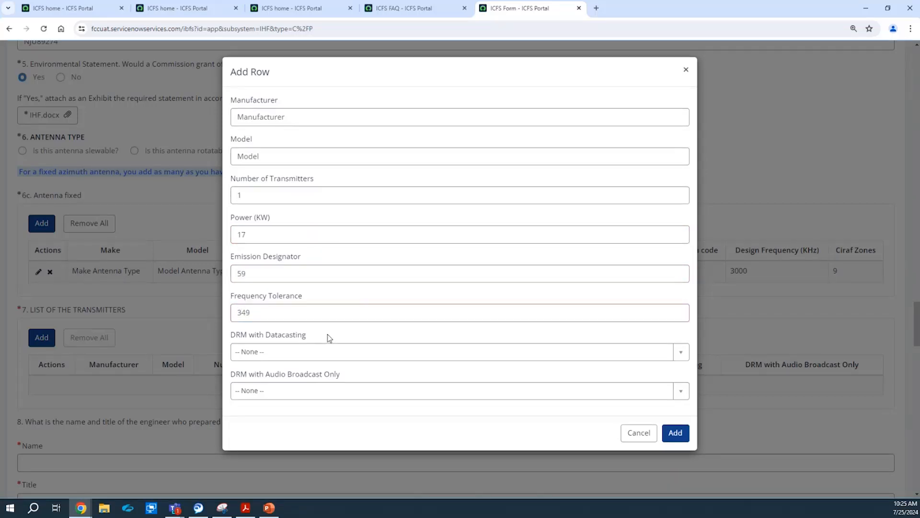
Set both DRM options to No and add the transmitter row to the list.
click(311, 353)
click(294, 415)
click(306, 390)
click(279, 455)
click(675, 433)
drag(917, 334, 918, 360)
Fill in the engineer's name and the title Supervisor.
click(284, 189)
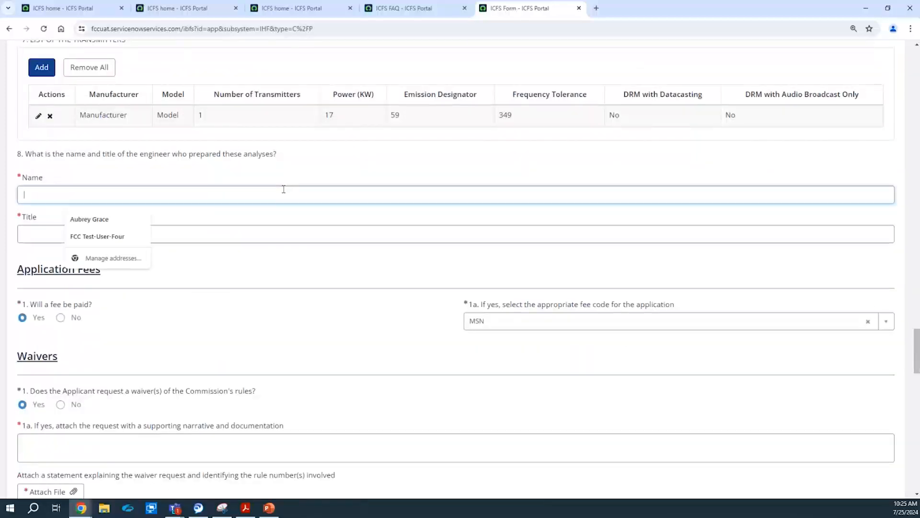
text(Jo)
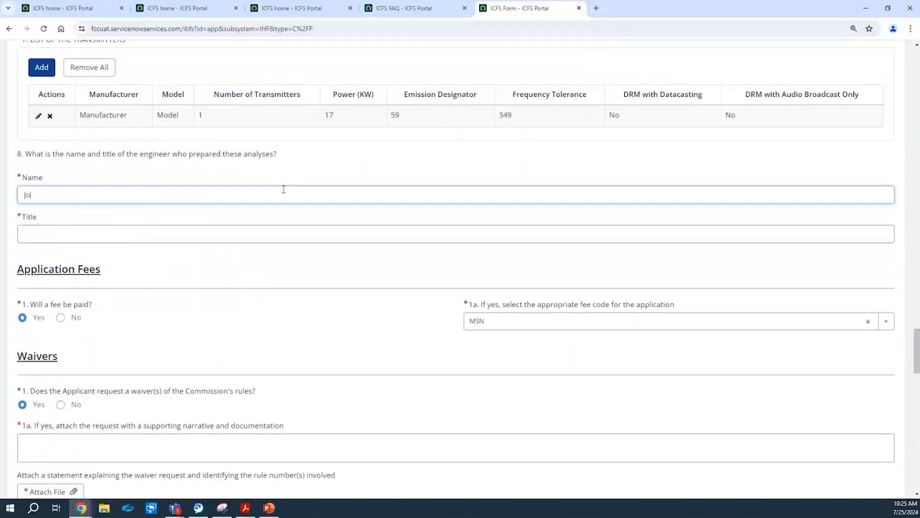
text(hn Smith)
click(264, 232)
text(Supervisor)
click(258, 271)
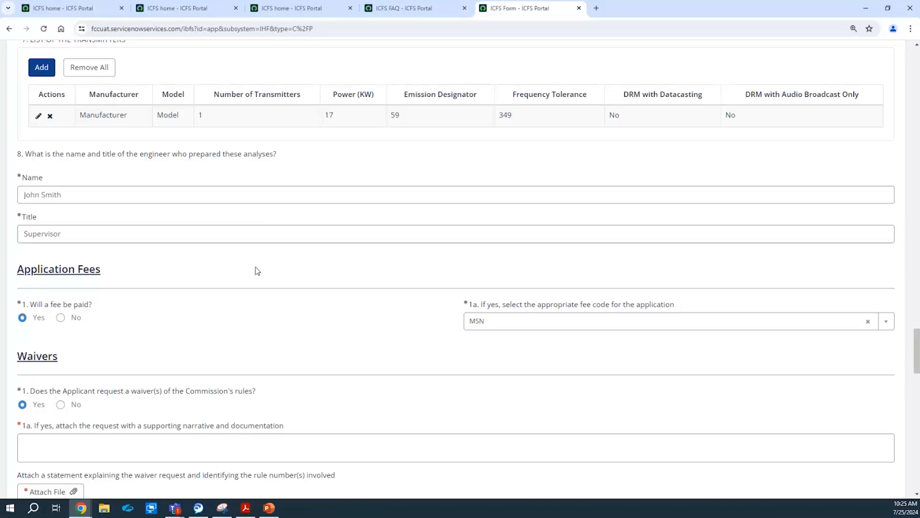
drag(917, 345, 917, 359)
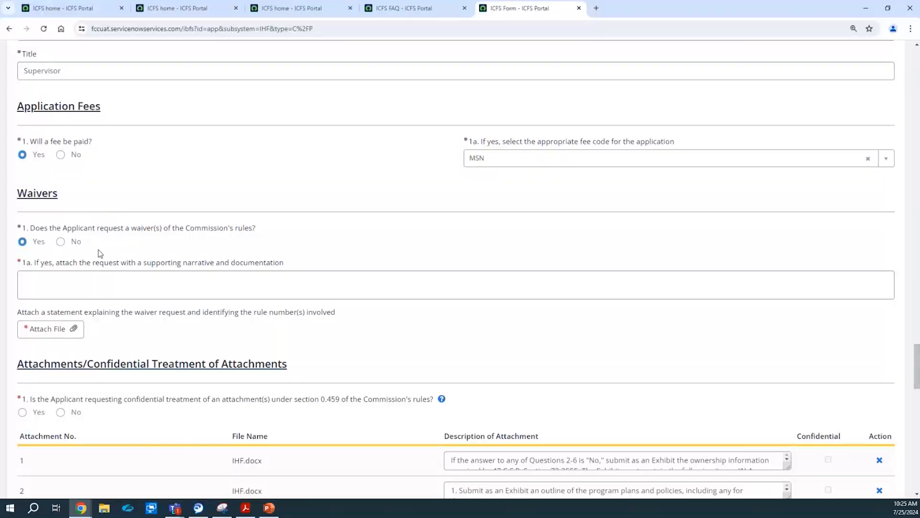
Mark no fee with an Other exemption explained as 'other exempt'.
click(61, 155)
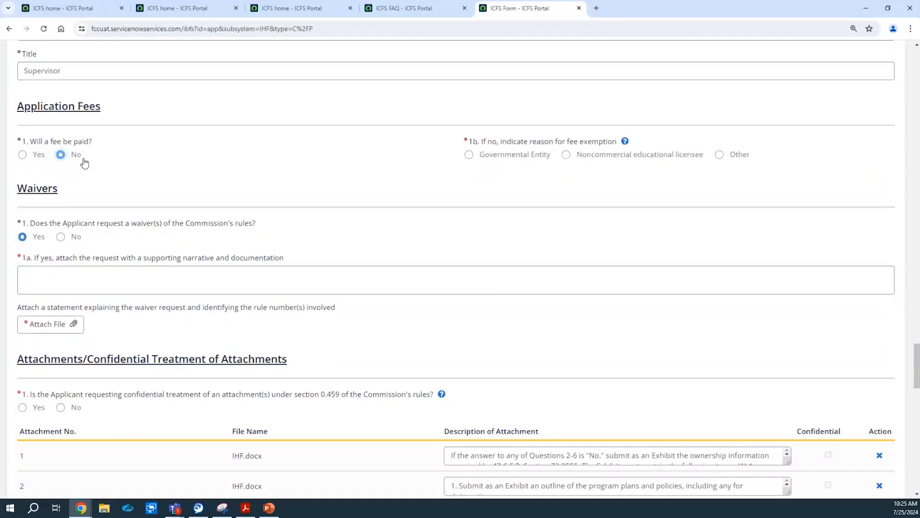
right_click(738, 154)
click(739, 155)
click(544, 190)
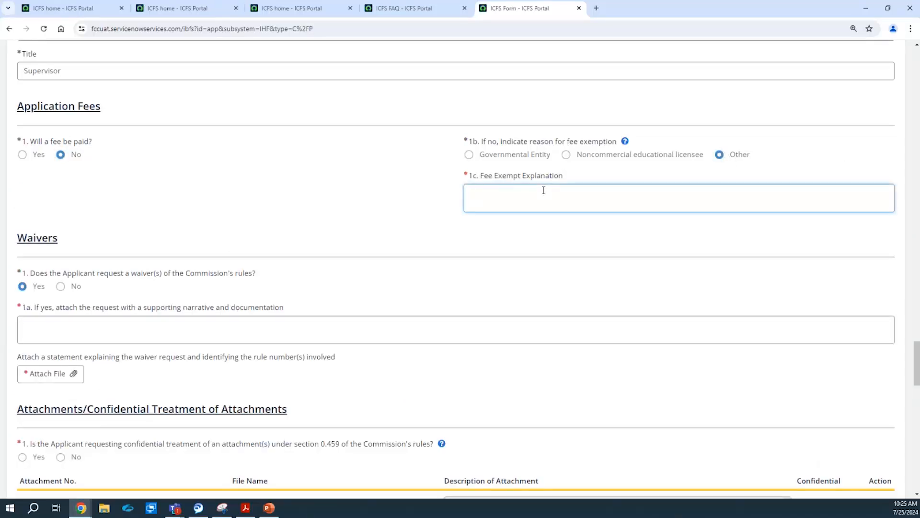
text(other exempt)
click(430, 241)
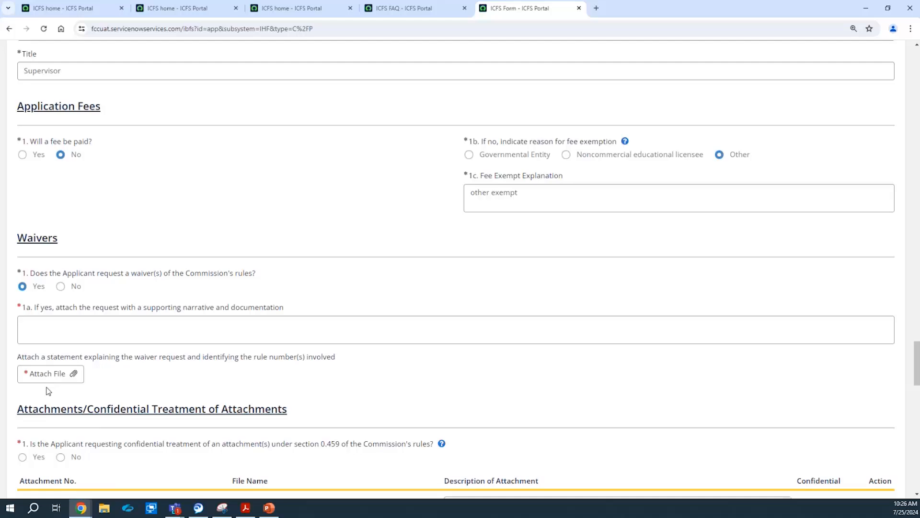
Decline a waiver and request confidential treatment of attachments.
click(67, 290)
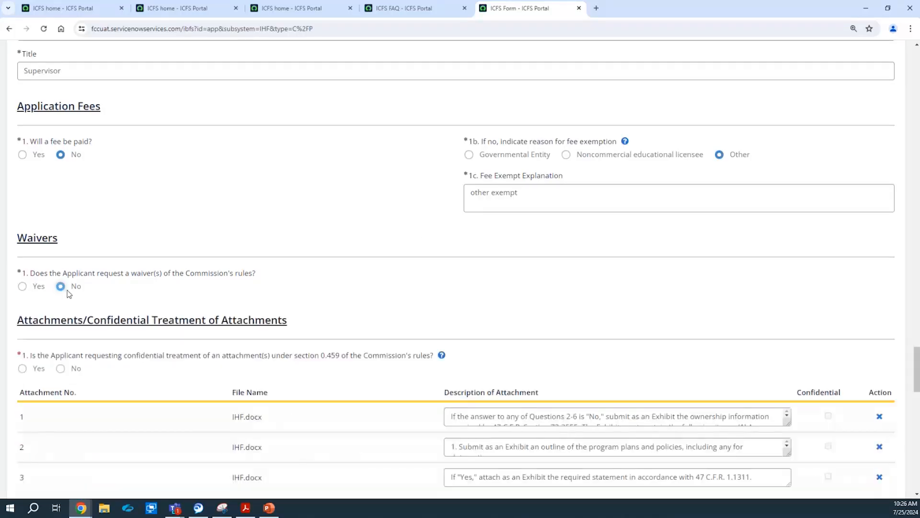
drag(917, 369, 918, 388)
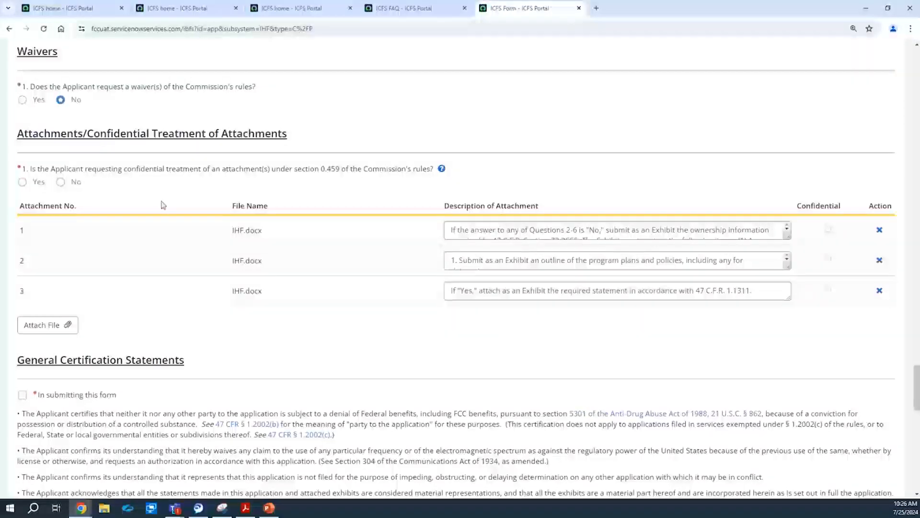
click(30, 184)
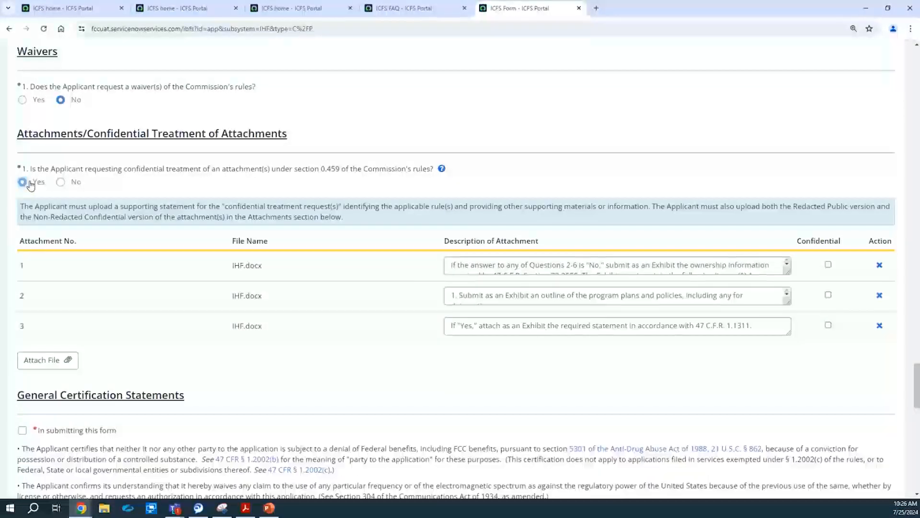
Attach the IHF.docx file and mark it as confidential.
click(38, 367)
click(101, 65)
click(226, 218)
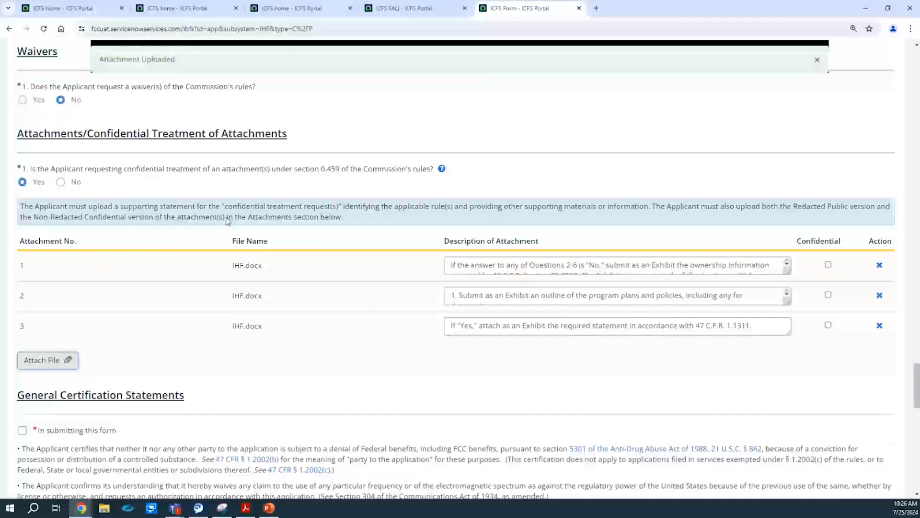
click(828, 355)
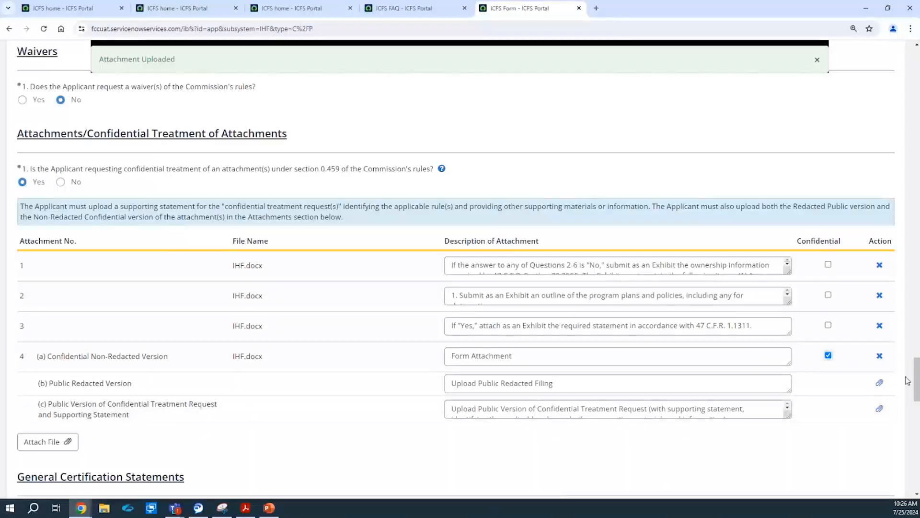
Upload the Public Redacted Version IHF file and the public confidential-treatment request file.
click(880, 384)
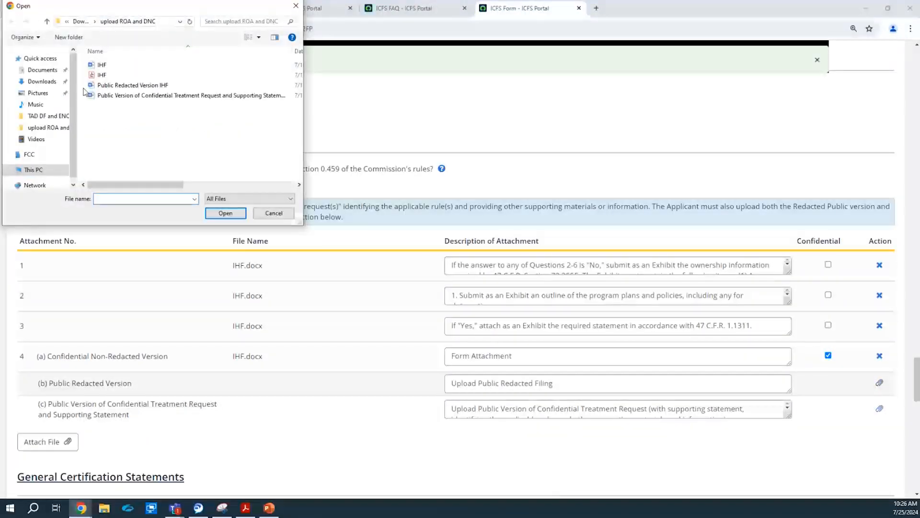
click(124, 85)
click(225, 213)
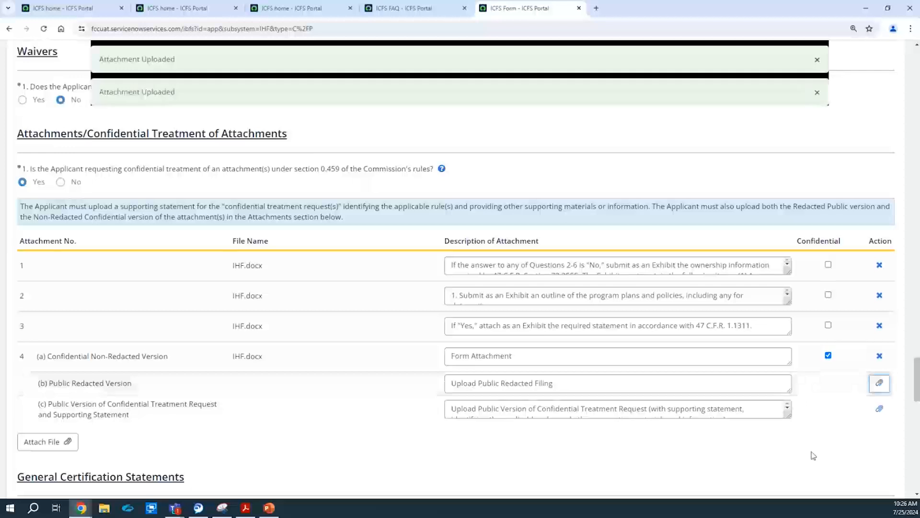
click(880, 408)
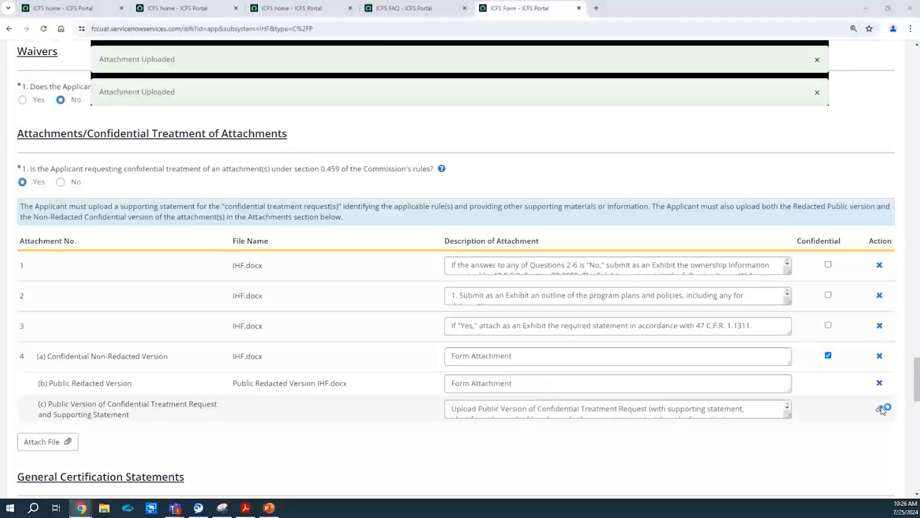
click(192, 95)
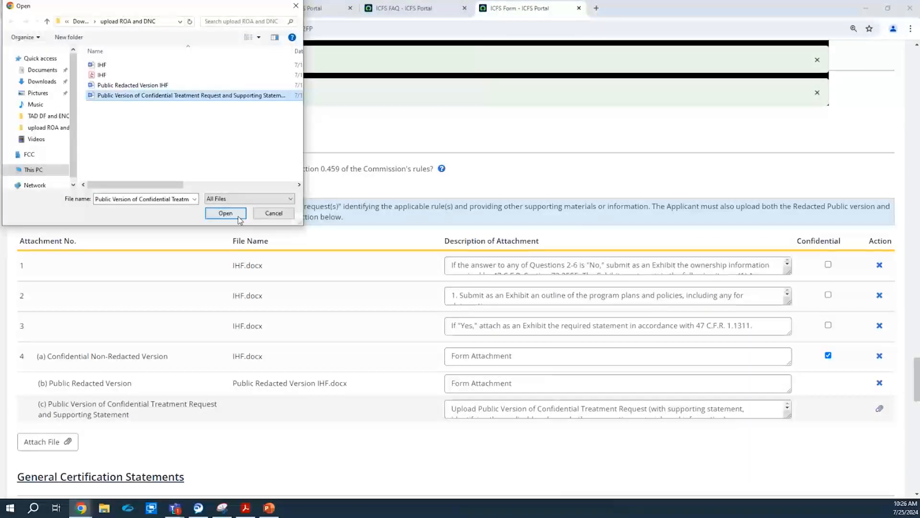
click(230, 213)
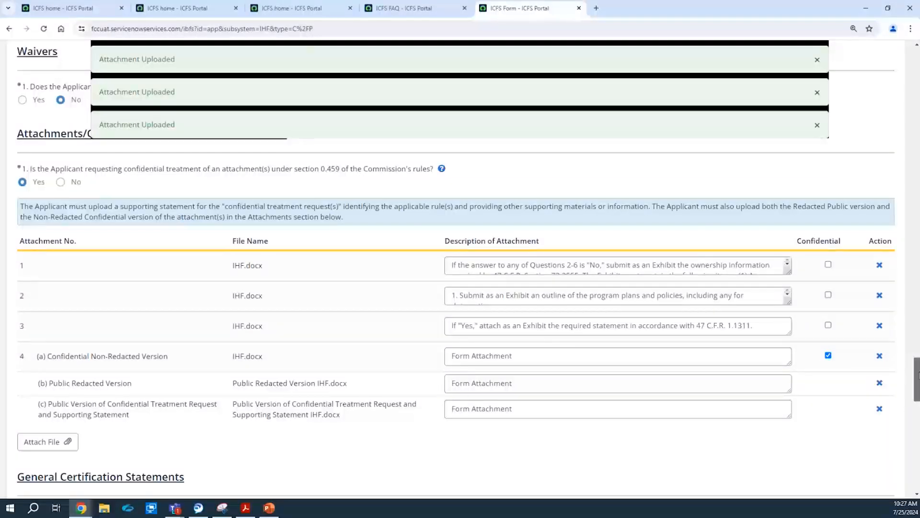
Agree to the certification statements and enter the signer's first and last name.
scroll(917, 376, down, 6)
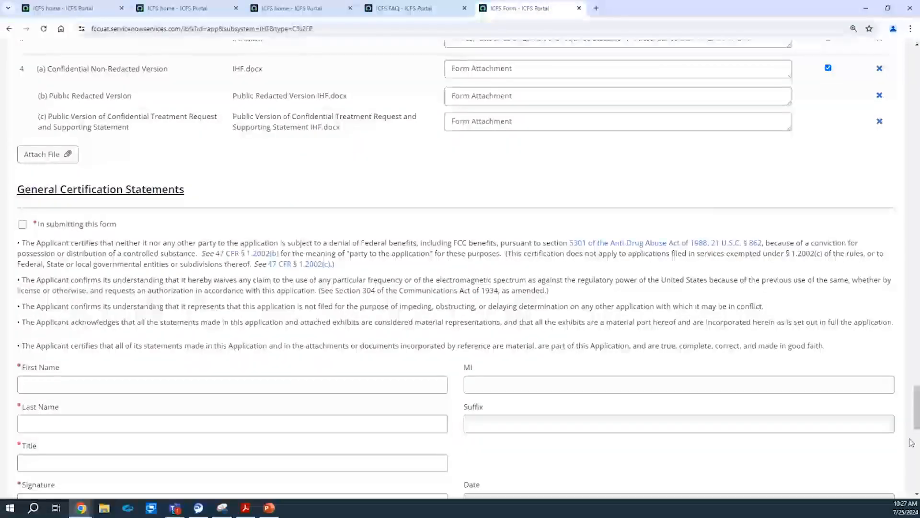
scroll(917, 433, down, 2)
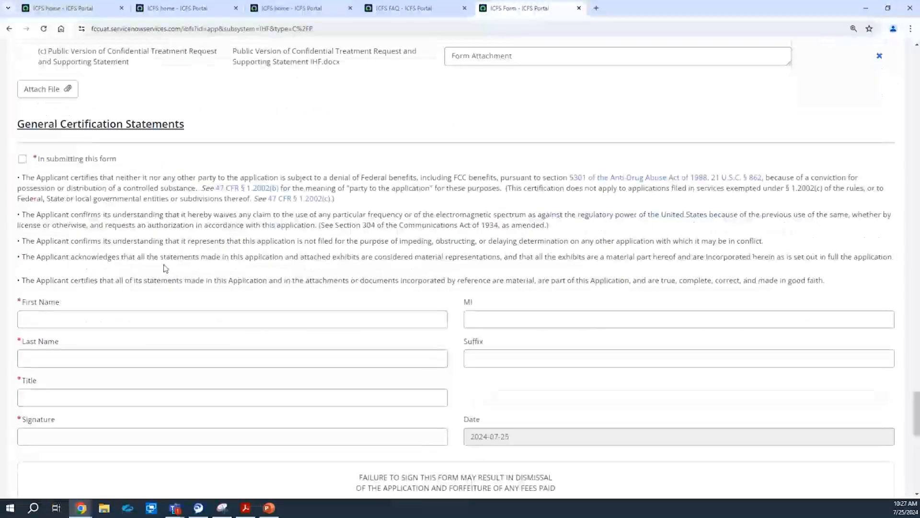
click(25, 160)
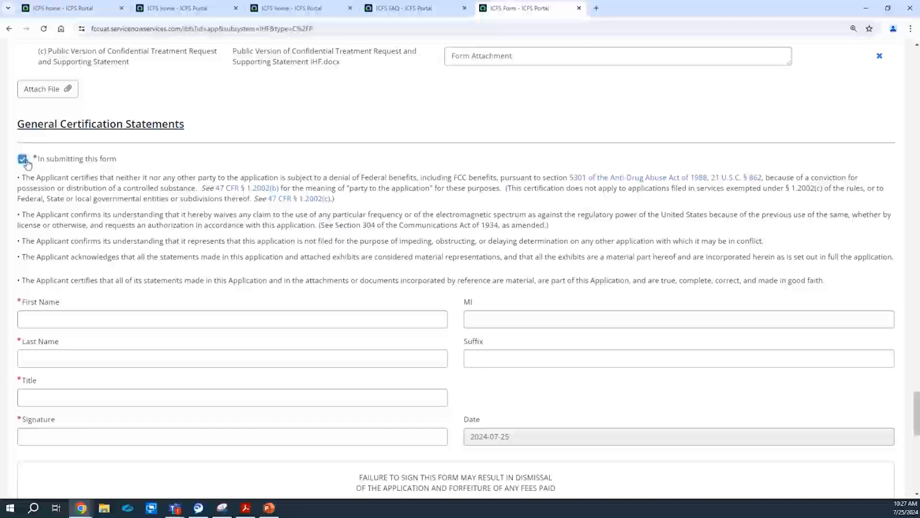
click(69, 320)
text(John)
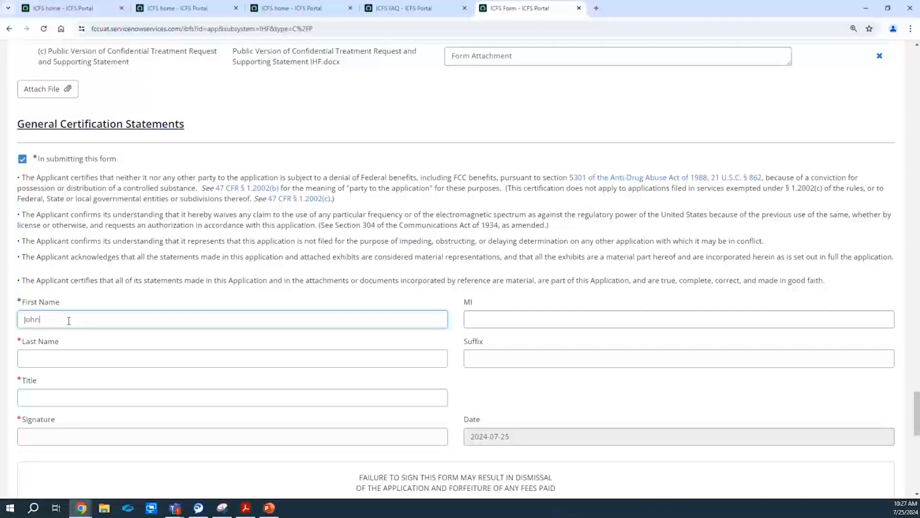
key(Tab)
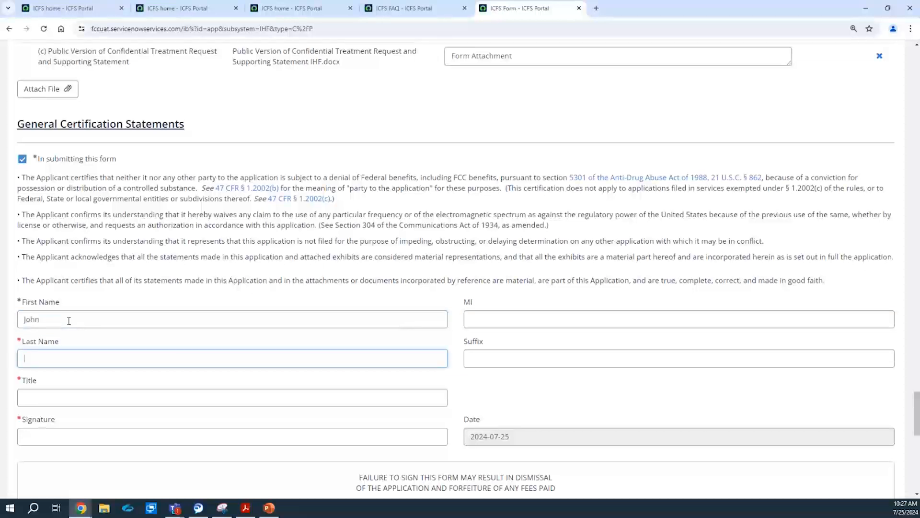
text(Smith)
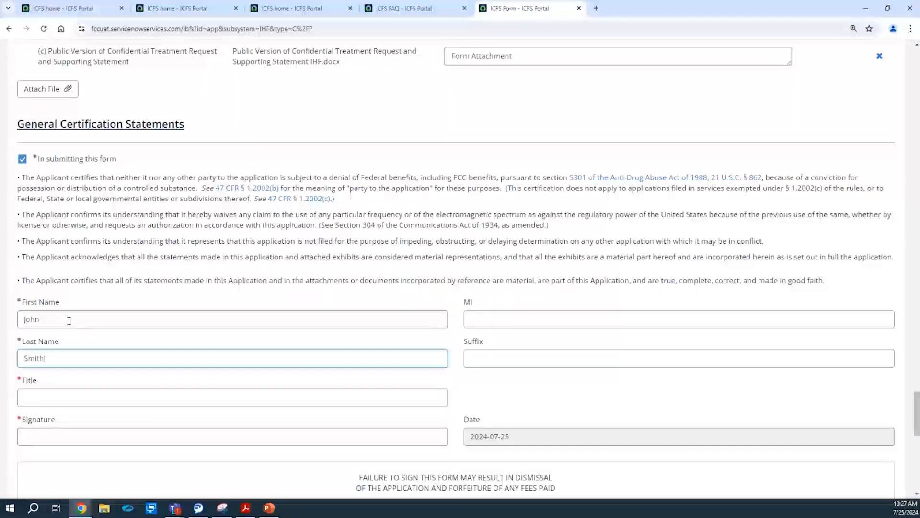
Enter the title Supervisor and the signer's typed signature, retyping the signature once.
key(Tab)
key(Tab)
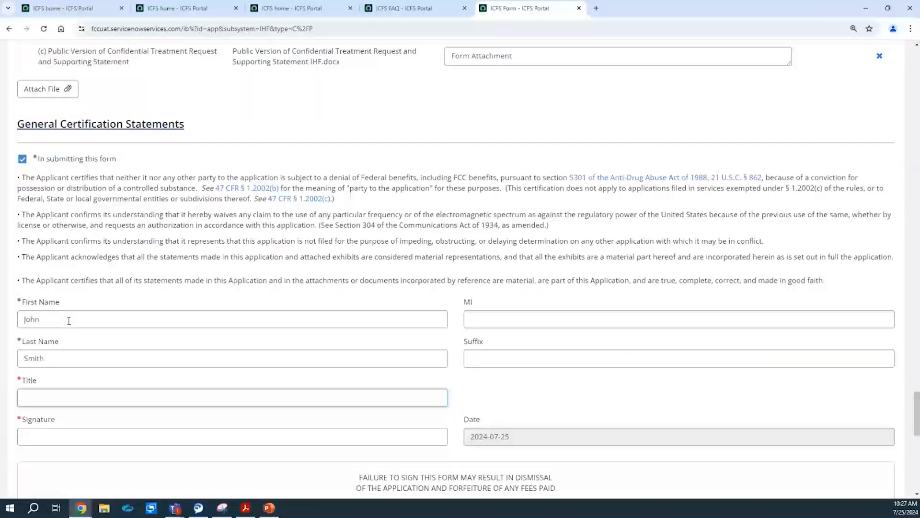
text(Supervisor)
key(Tab)
text(John Smith)
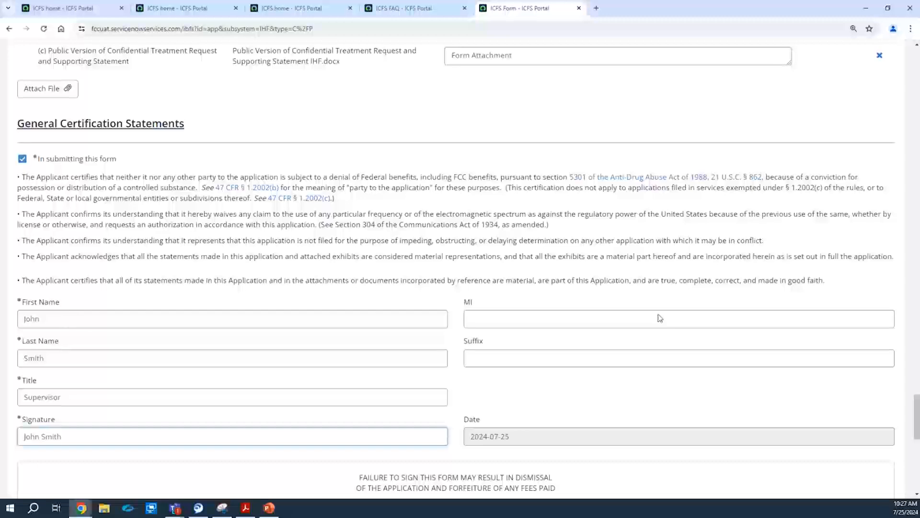
drag(916, 402, 916, 425)
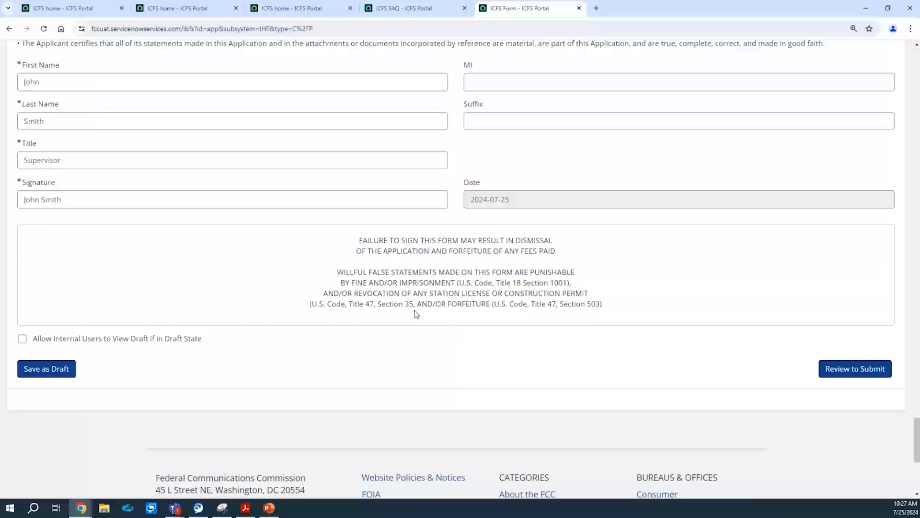
triple_click(57, 203)
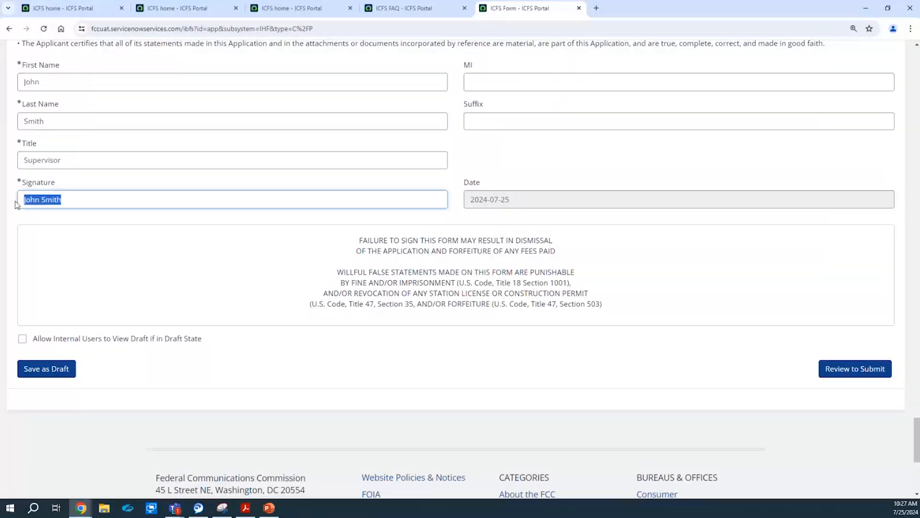
key(BackSpace)
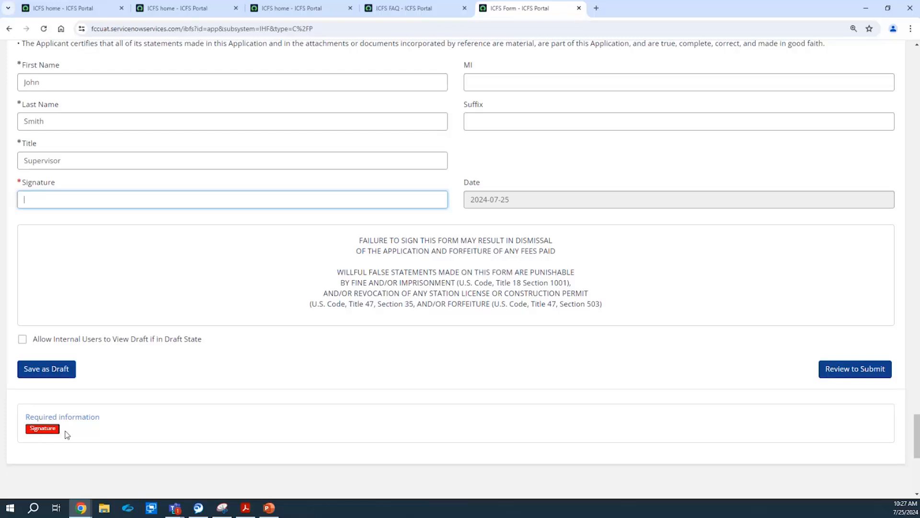
text(John )
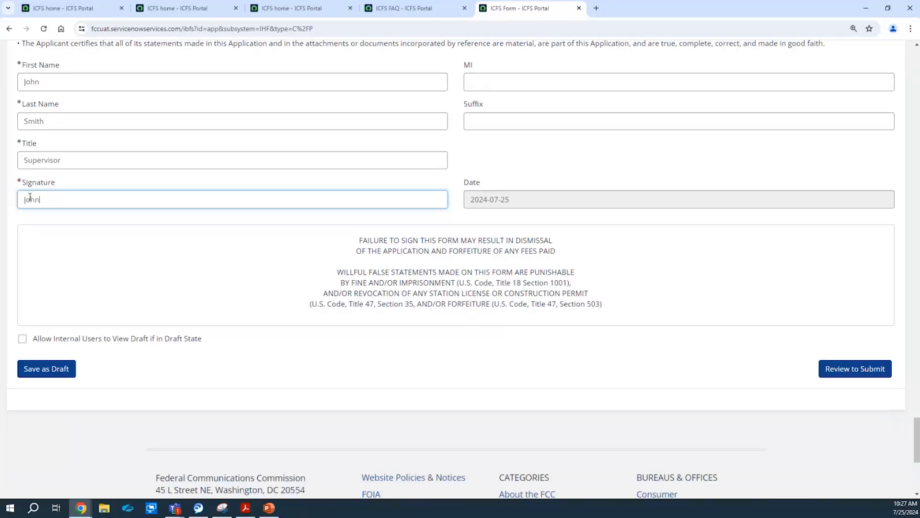
text(Smith)
mouse_move(918, 456)
mouse_down()
mouse_move(917, 99)
mouse_move(901, 96)
mouse_up()
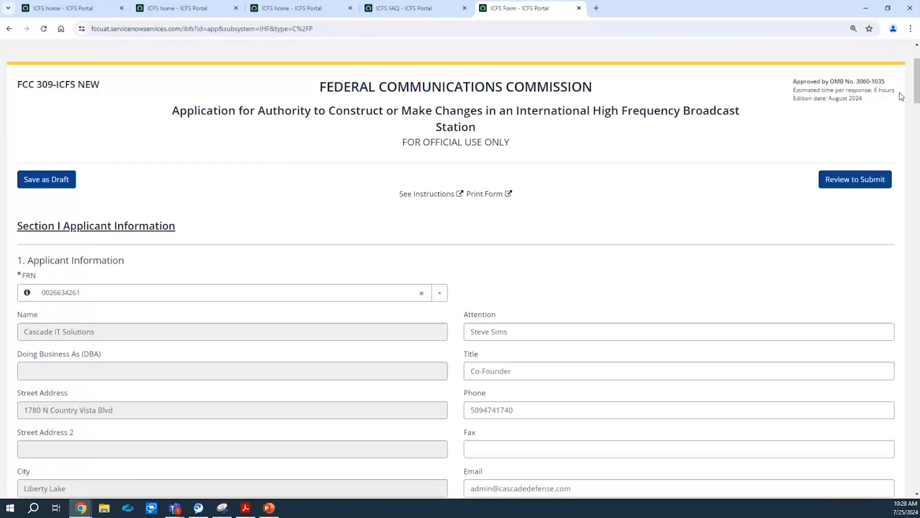
Save the construction permit as a draft and reopen the first DRAFT-IHF-C/P entry from My Filings.
click(32, 180)
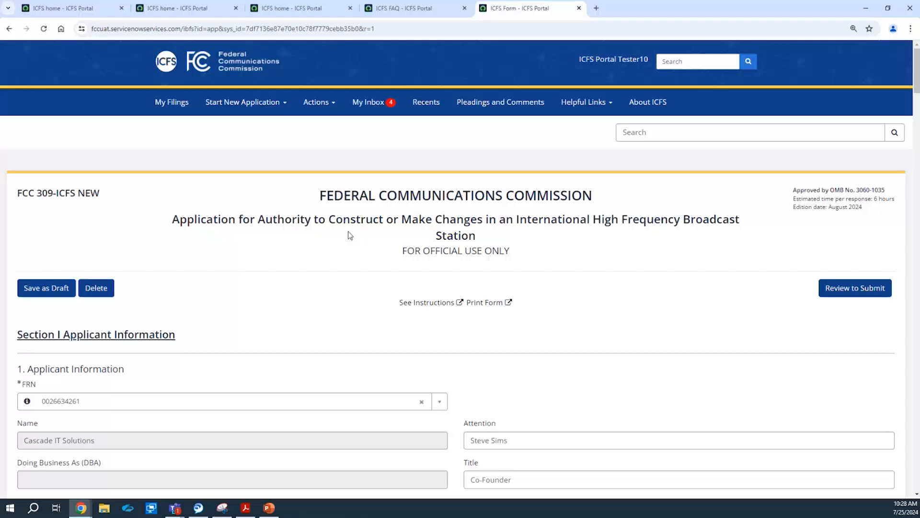
click(166, 113)
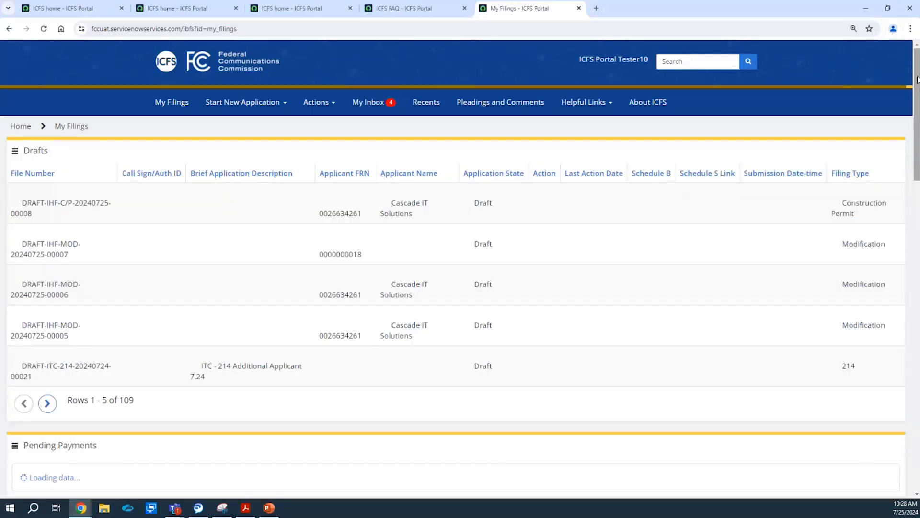
drag(918, 79, 918, 95)
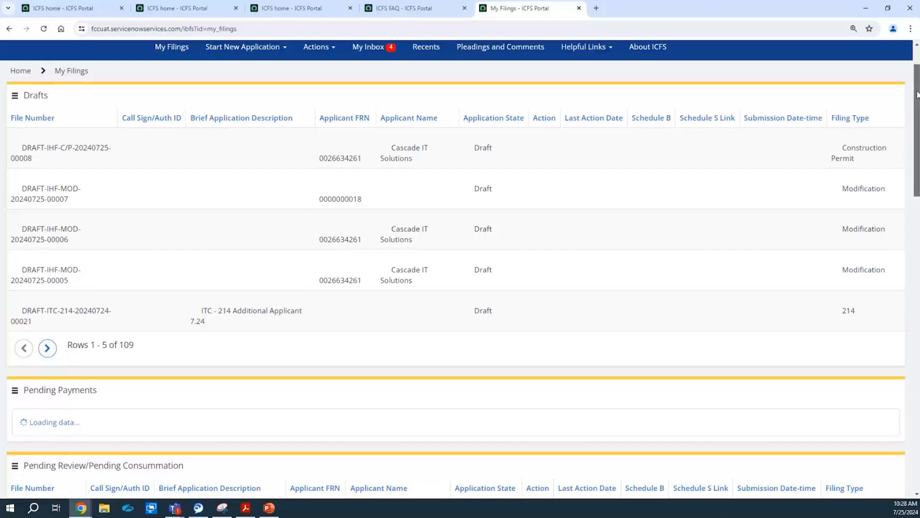
drag(918, 94, 897, 72)
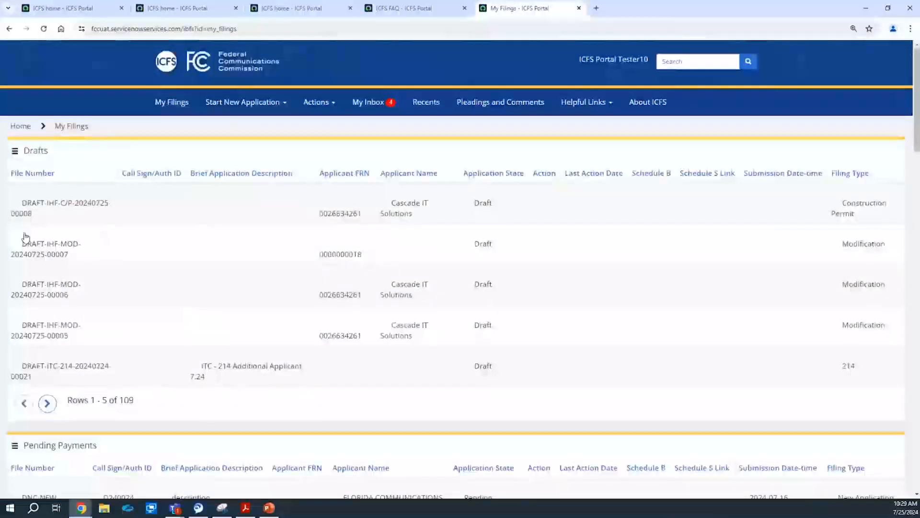
click(26, 212)
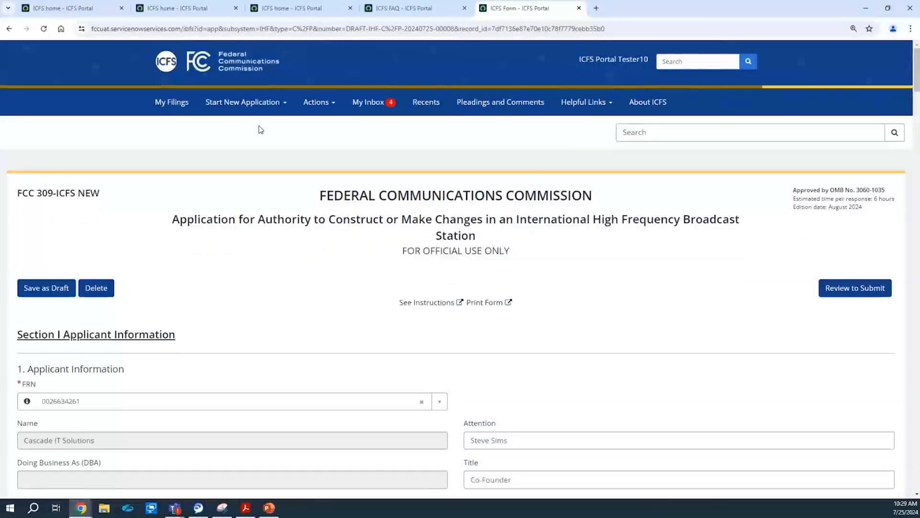
drag(916, 79, 915, 96)
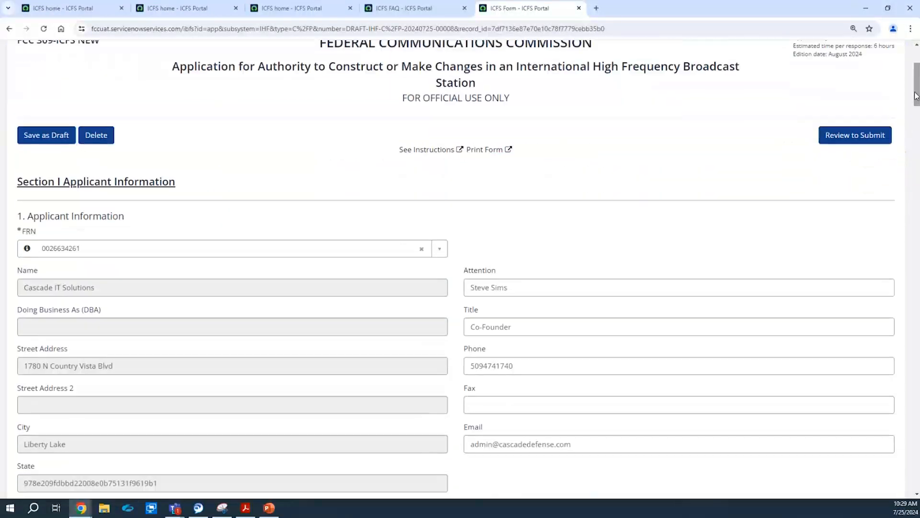
click(849, 140)
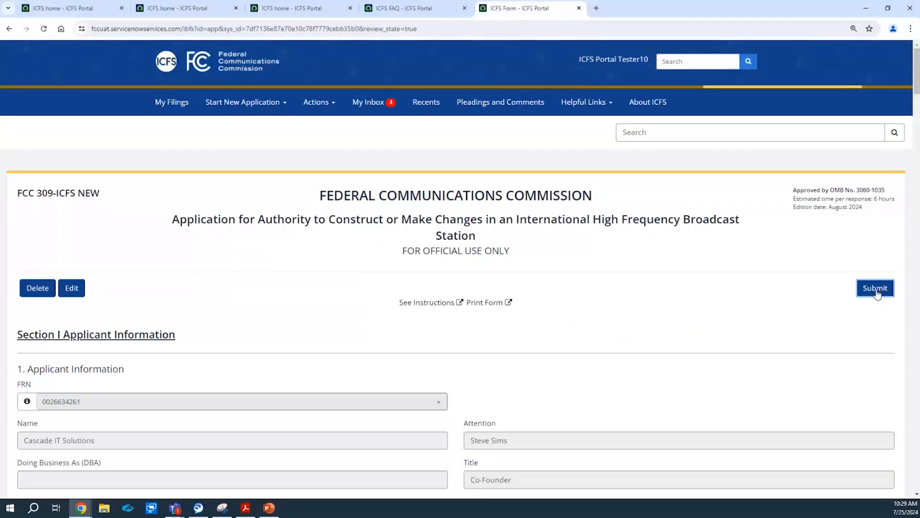
click(878, 294)
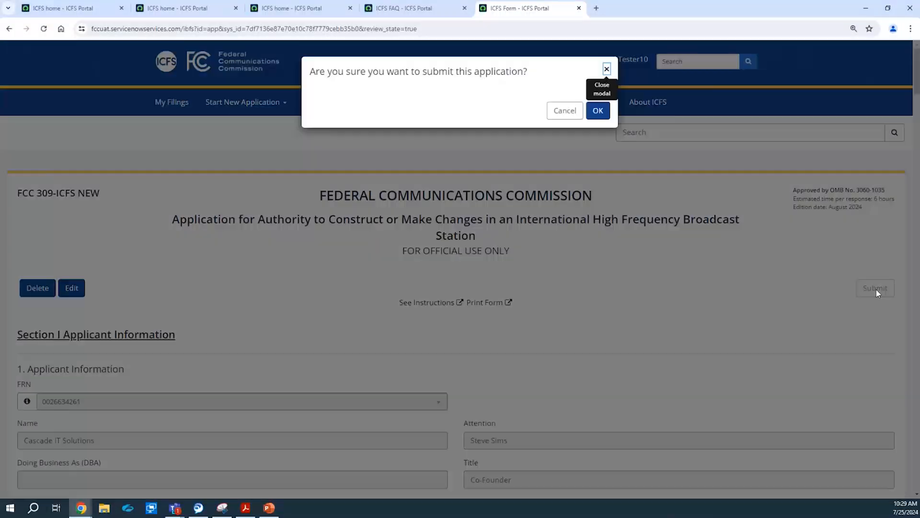
click(598, 110)
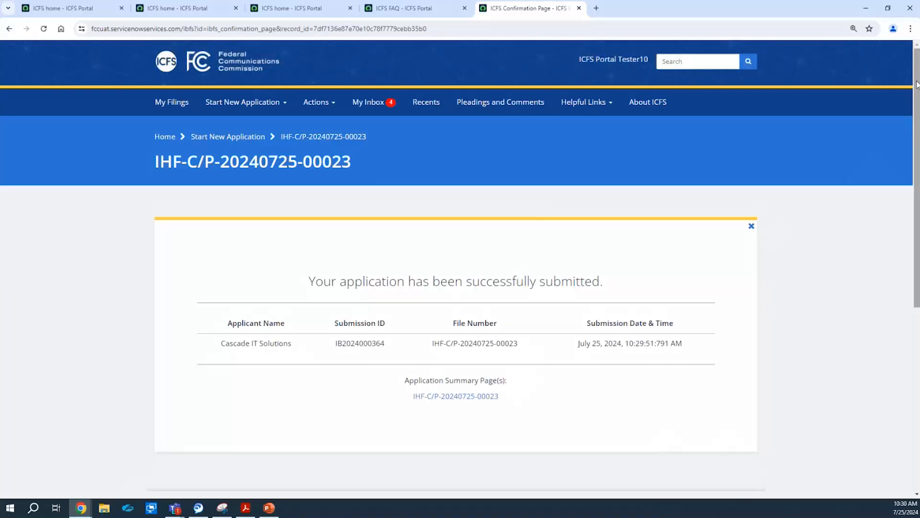
click(231, 113)
mouse_move(277, 187)
mouse_move(374, 190)
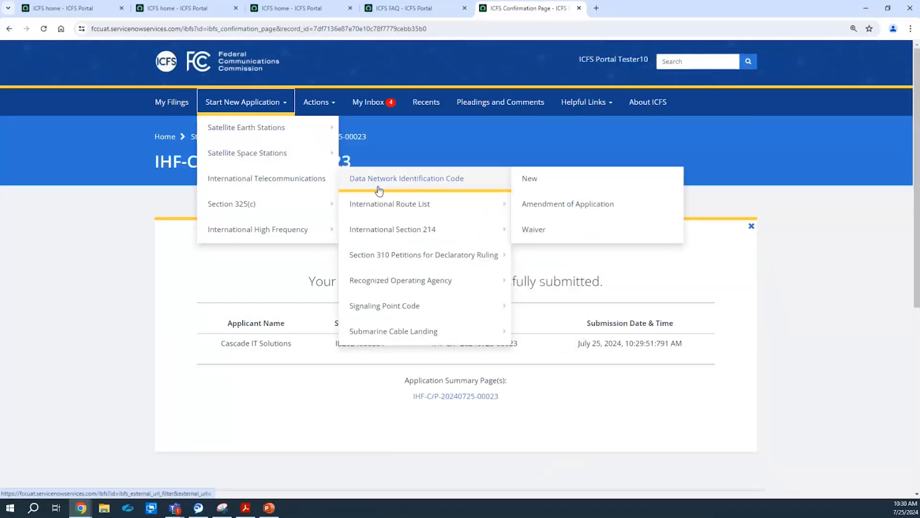
mouse_move(307, 229)
mouse_move(479, 238)
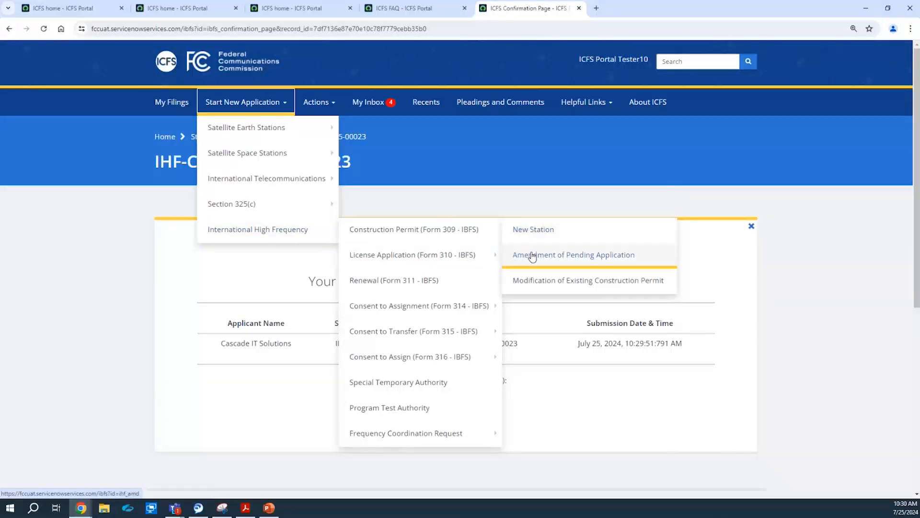
click(532, 257)
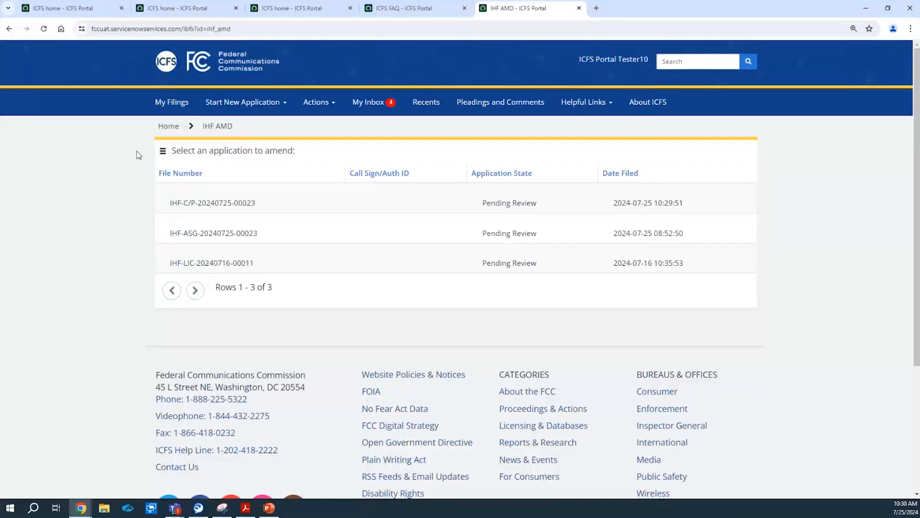
click(194, 204)
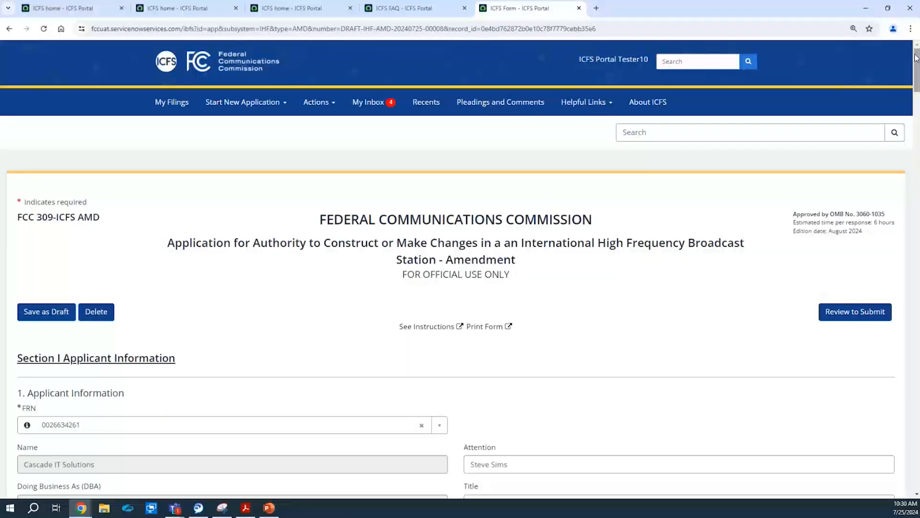
Accept the certification statements and enter the signer's name, title Supervisor and typed signature.
drag(917, 60, 917, 410)
click(22, 69)
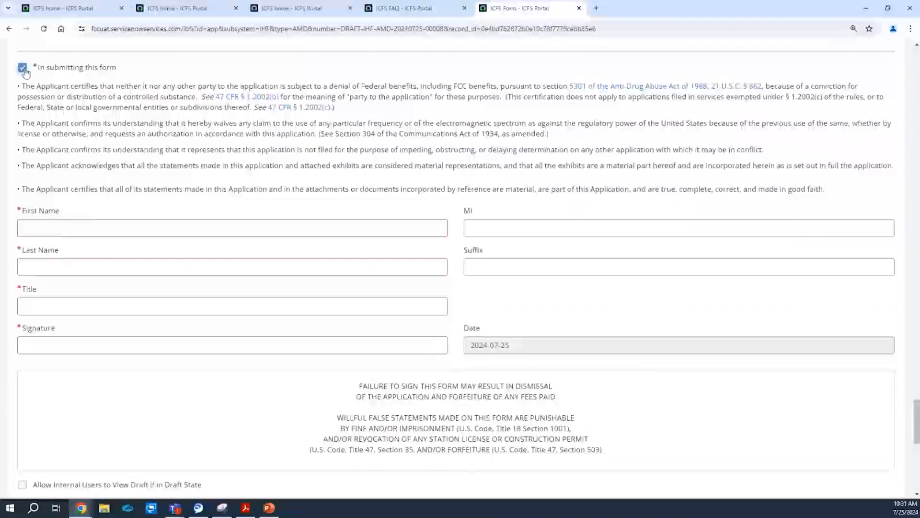
click(34, 229)
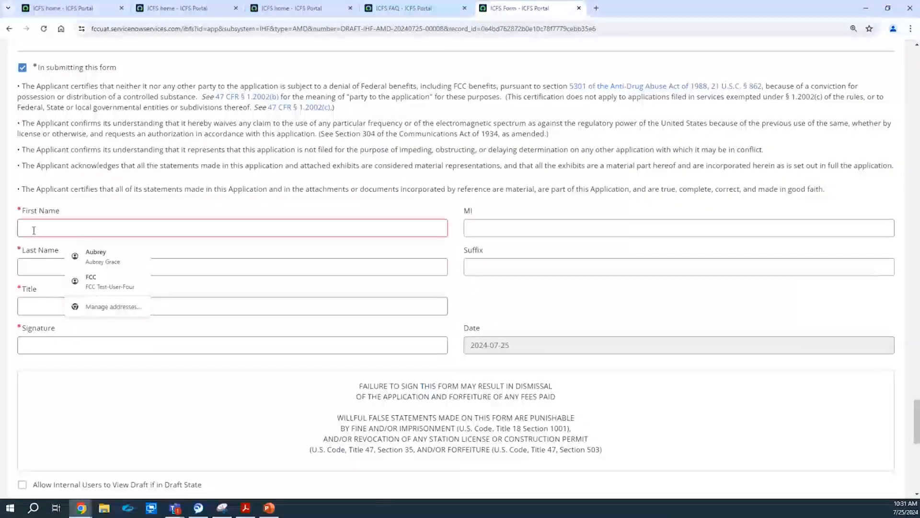
text(John)
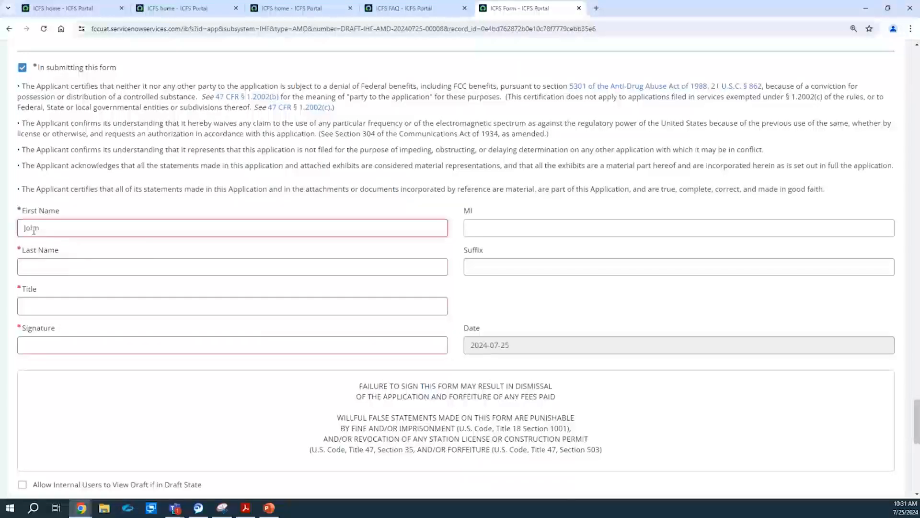
key(Tab)
key(Tab)
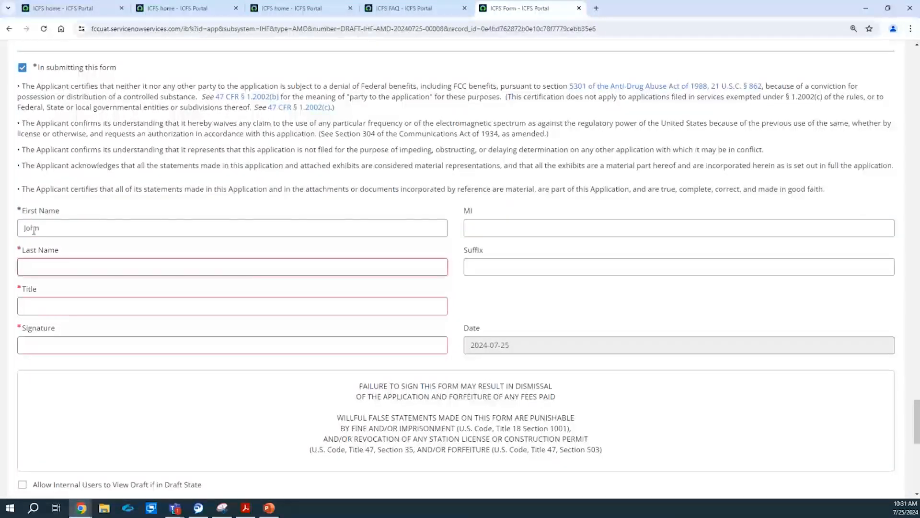
key(Tab)
key(Tab)
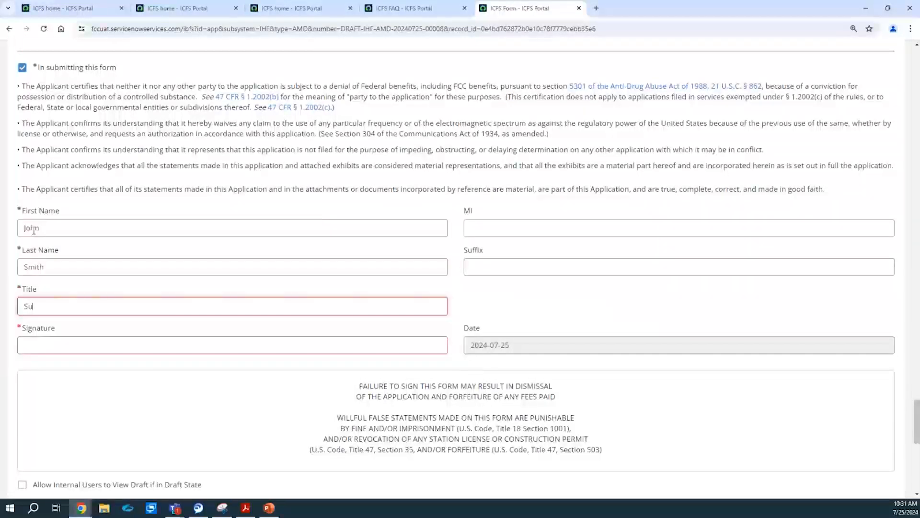
text(Supervisor)
key(Tab)
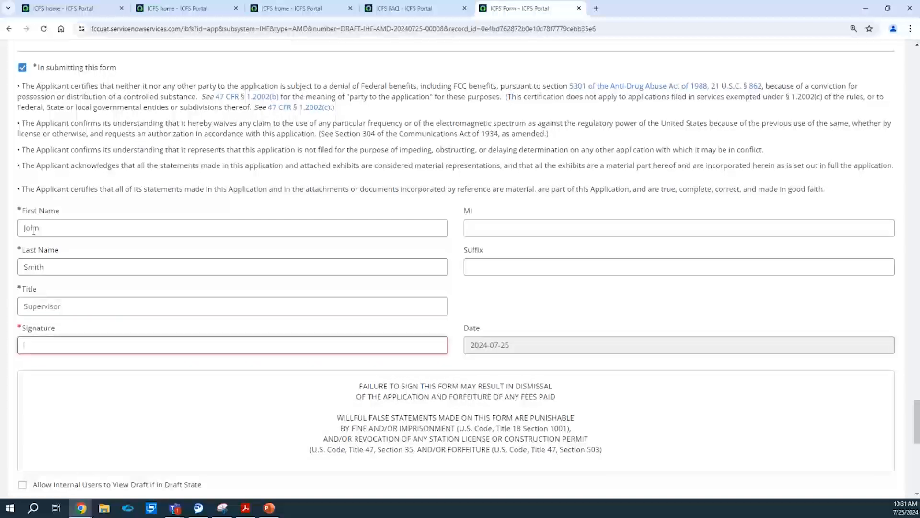
text(John Smith)
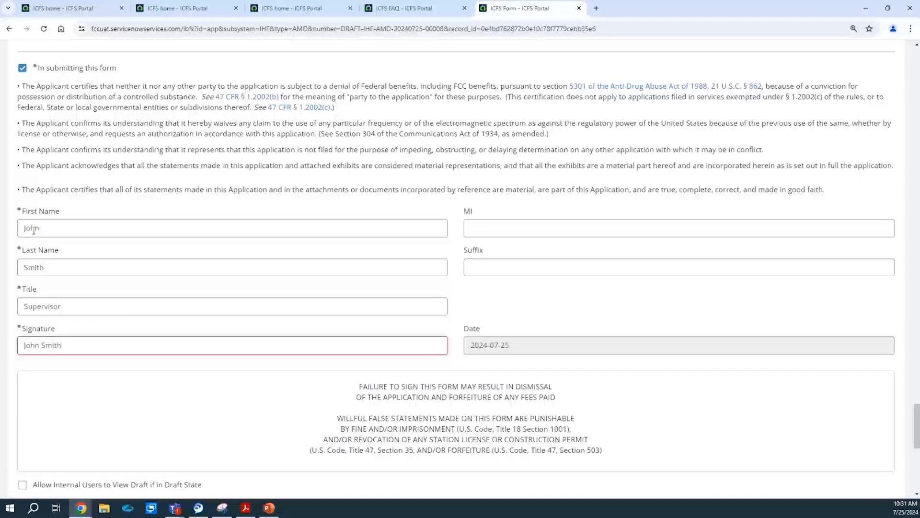
click(526, 303)
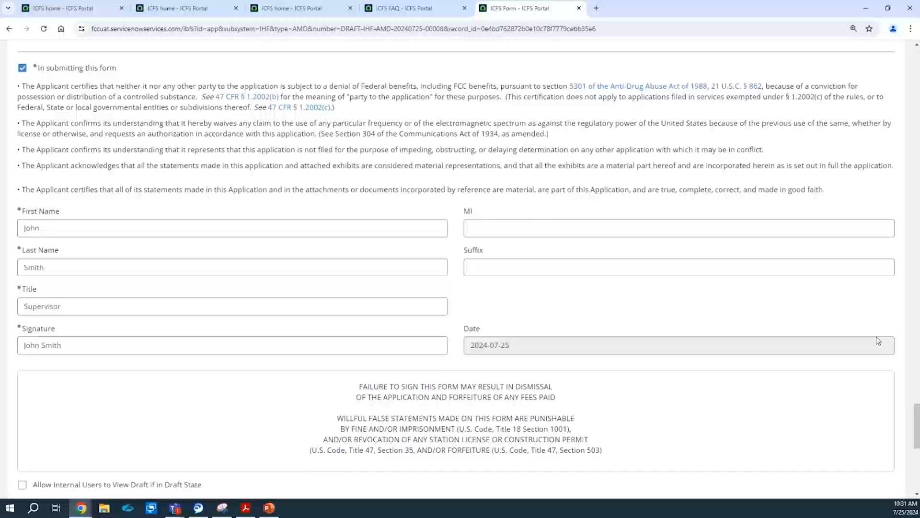
scroll(460, 269, down, 2)
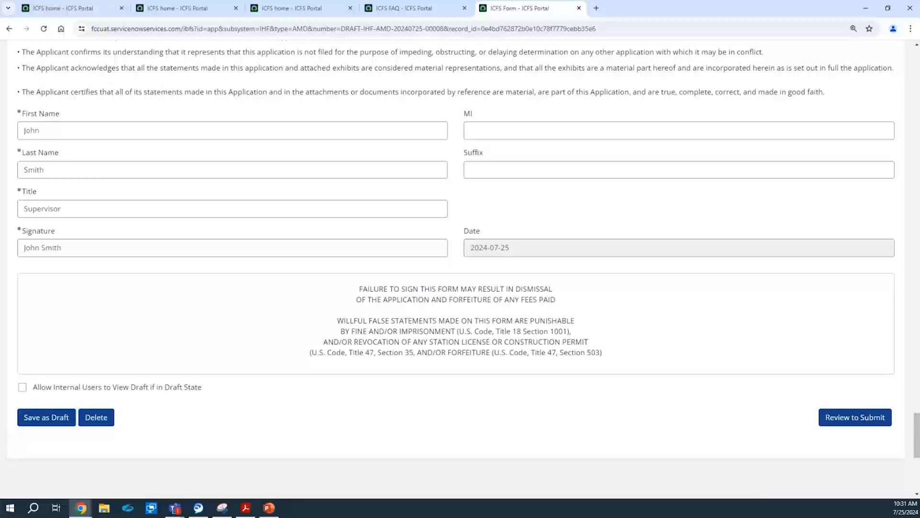
click(847, 421)
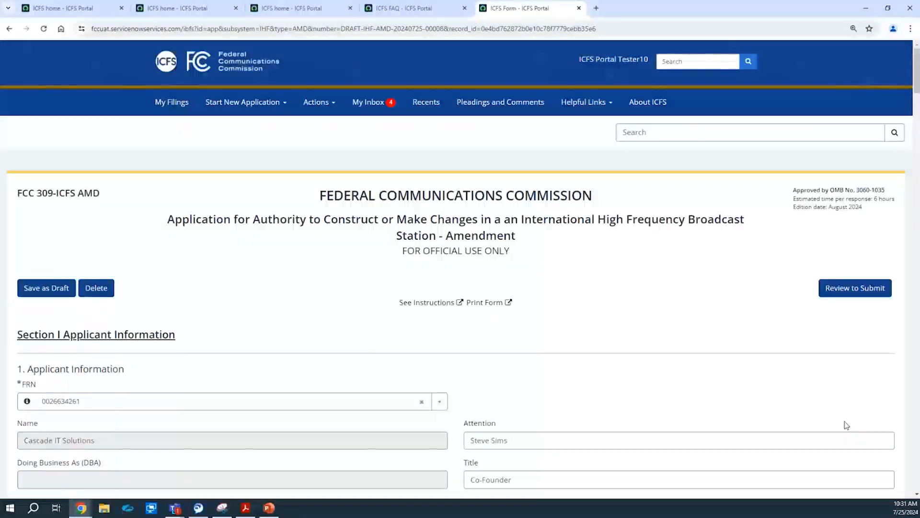
click(849, 293)
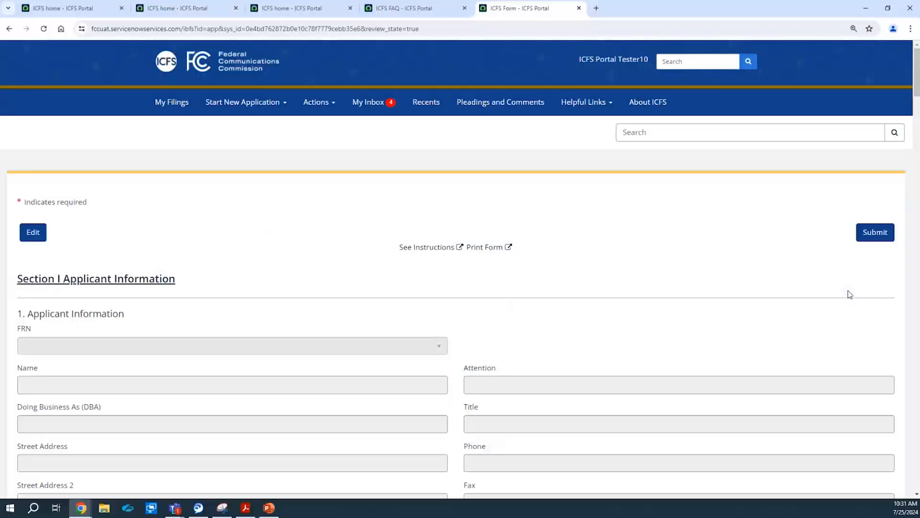
click(863, 290)
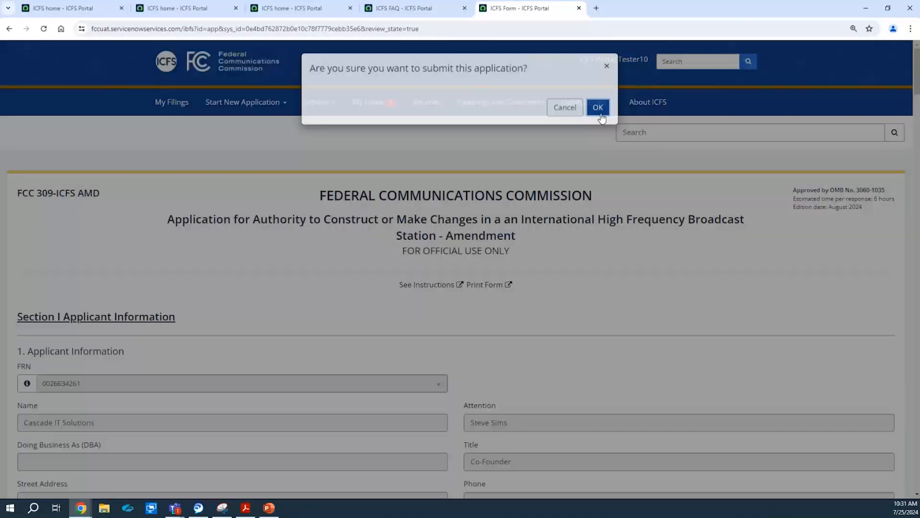
click(598, 107)
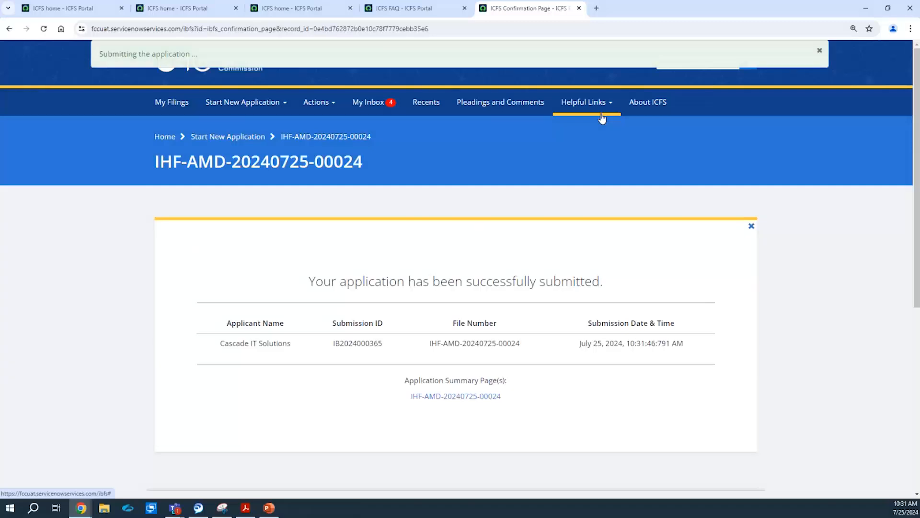
click(820, 52)
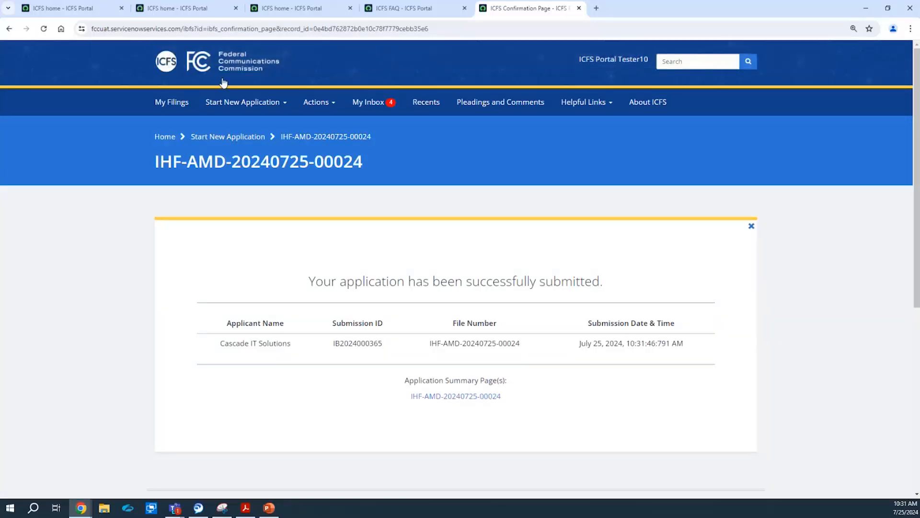
click(232, 99)
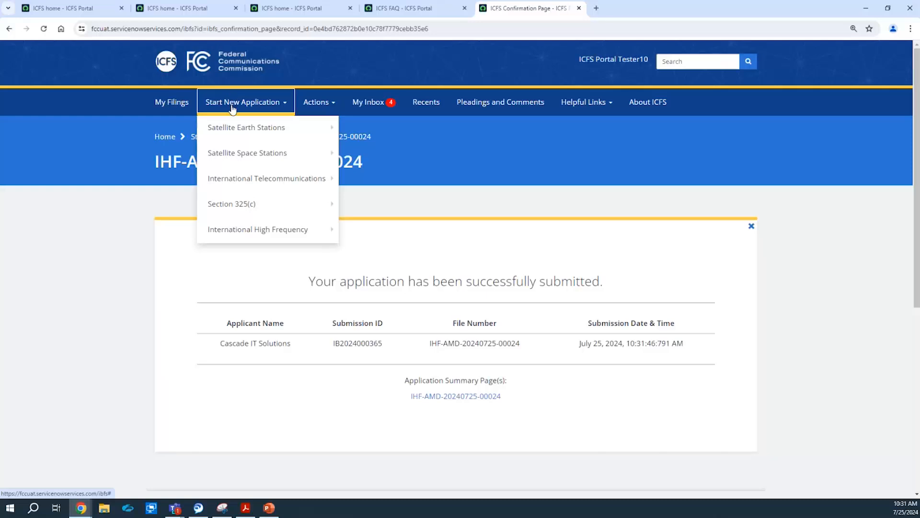
mouse_move(281, 235)
mouse_move(402, 241)
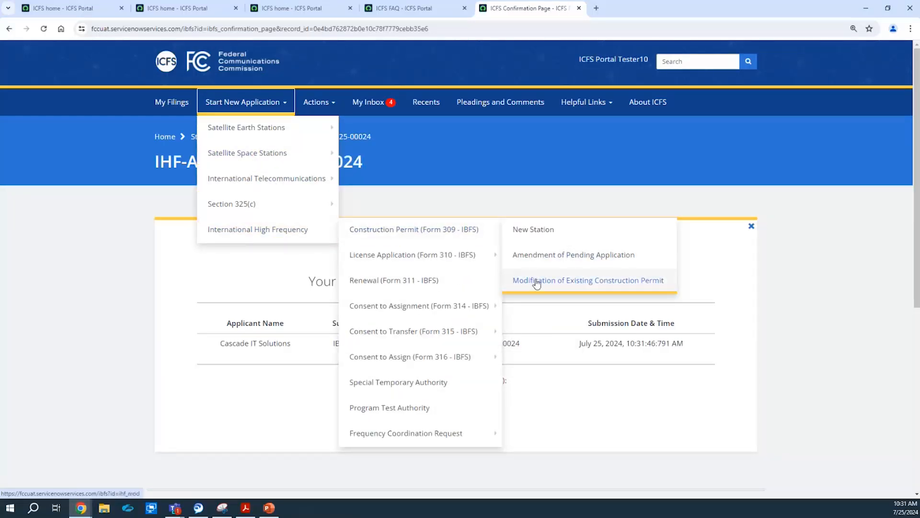
click(537, 283)
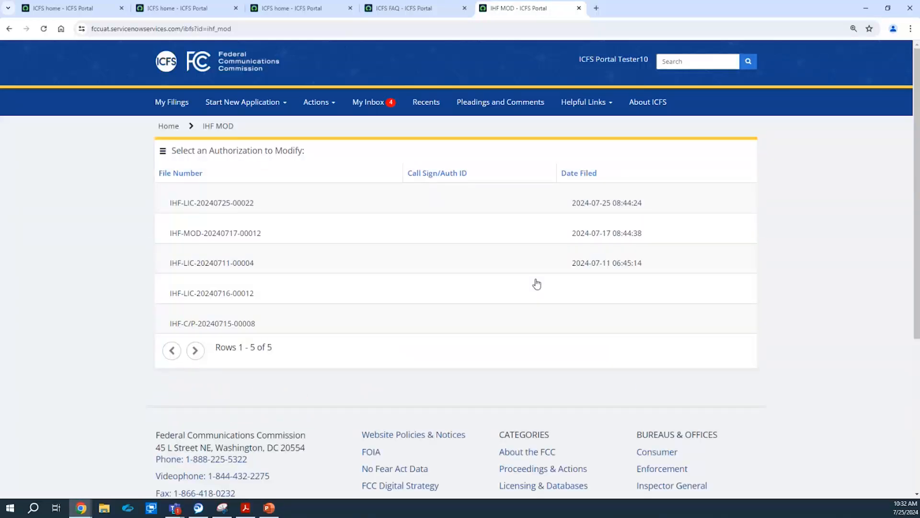
click(225, 211)
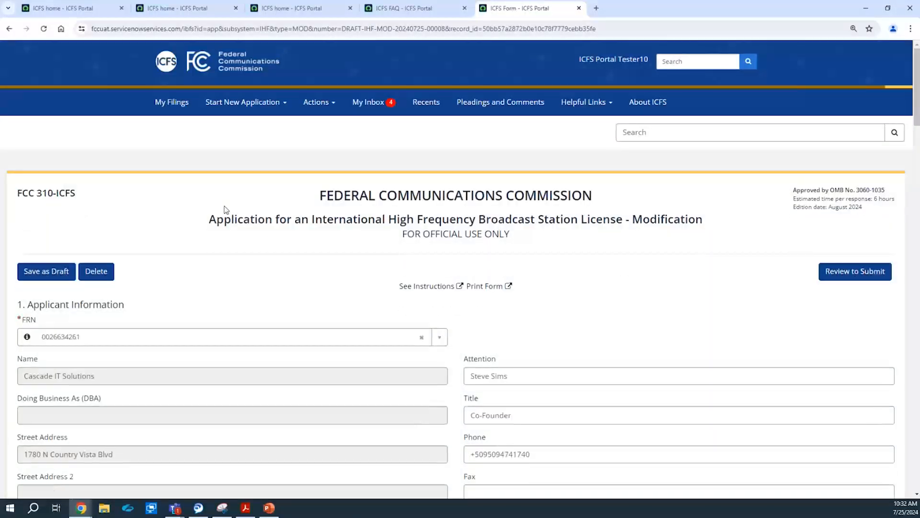
drag(916, 82, 862, 103)
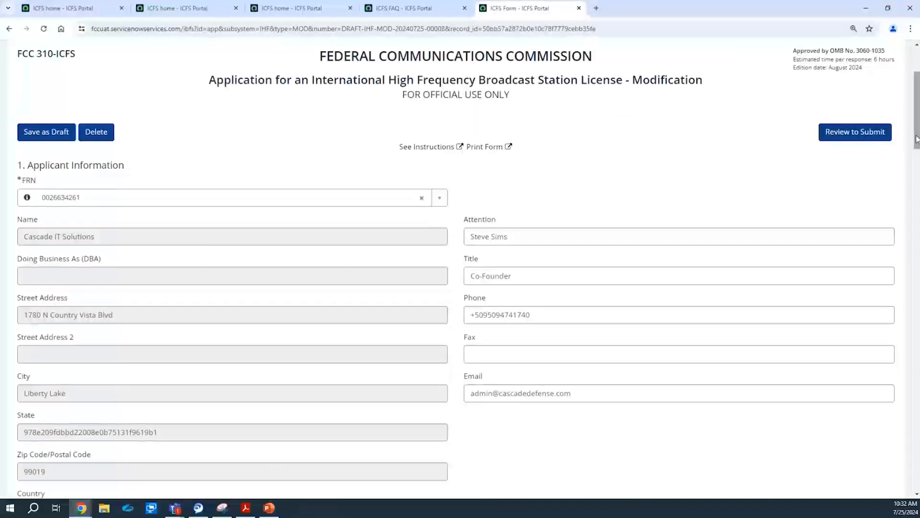
scroll(918, 139, up, 3)
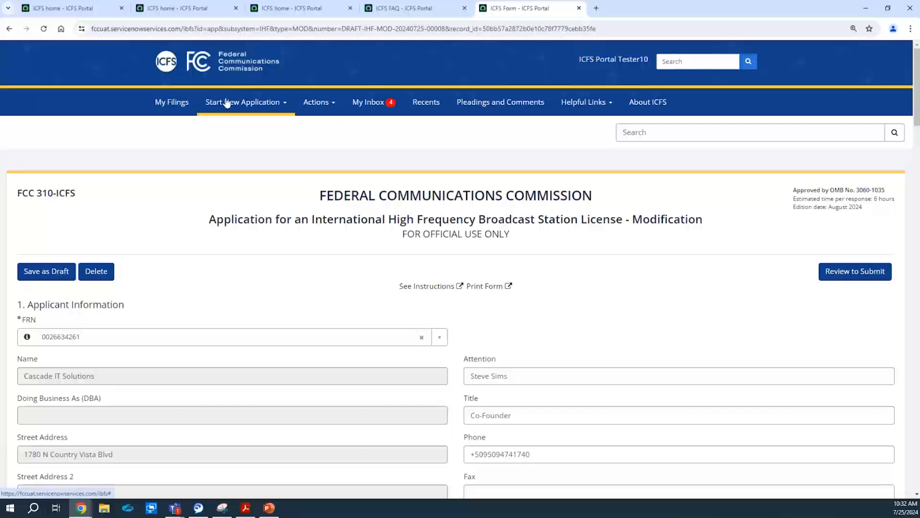
Start a blank Form 310 IHF Broadcast Station License application and scroll through its empty fields.
click(226, 101)
mouse_move(273, 229)
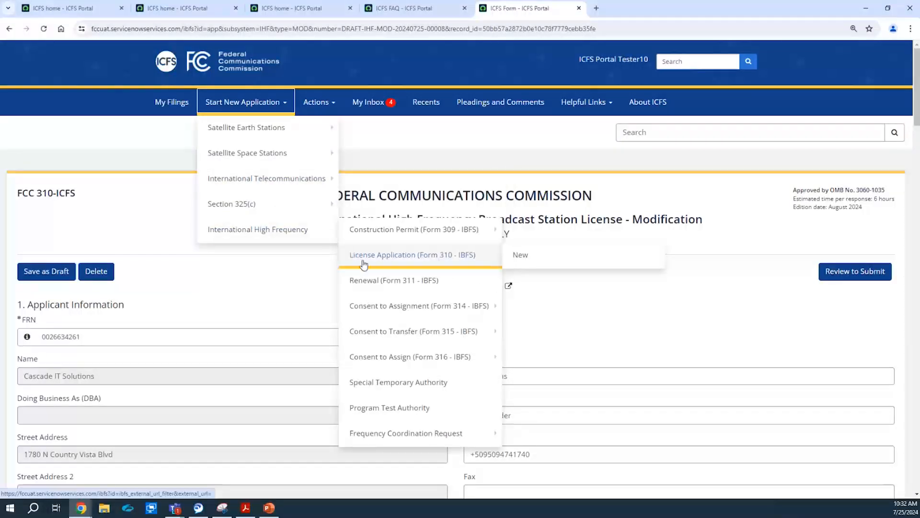
mouse_move(453, 262)
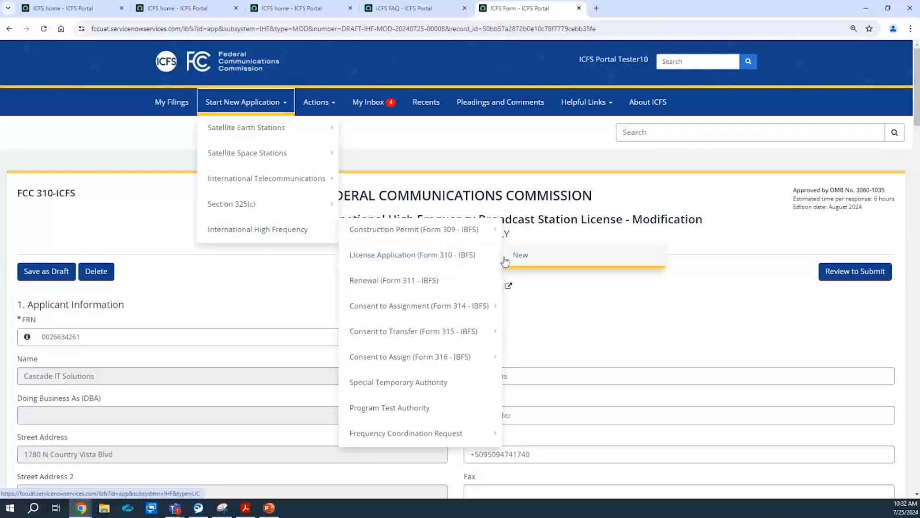
click(516, 257)
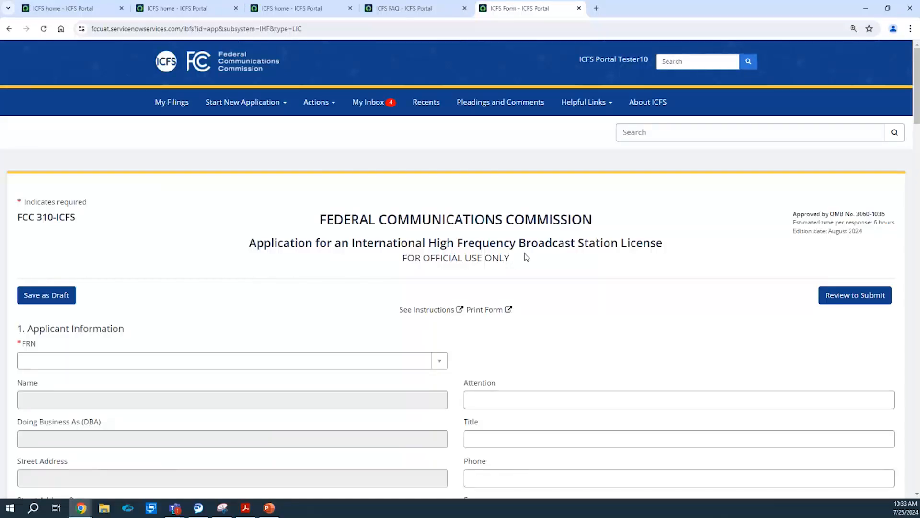
drag(916, 68, 917, 106)
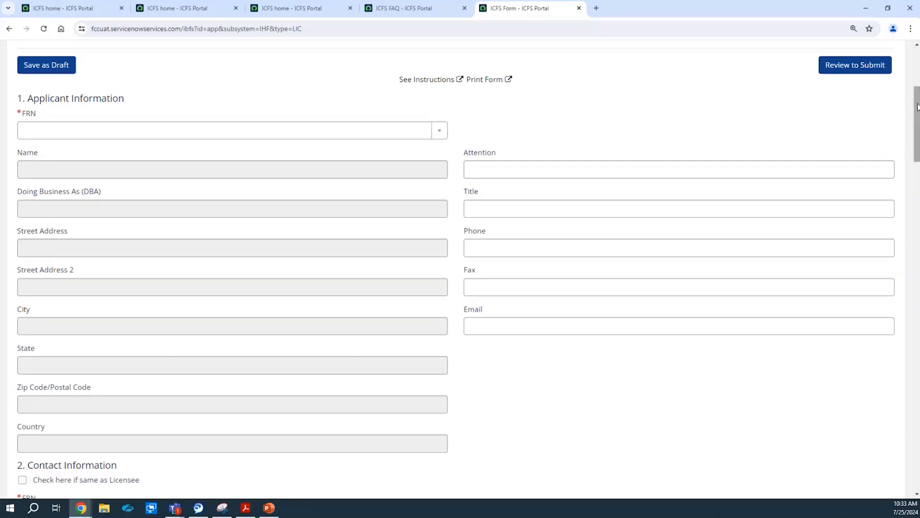
drag(916, 108, 916, 216)
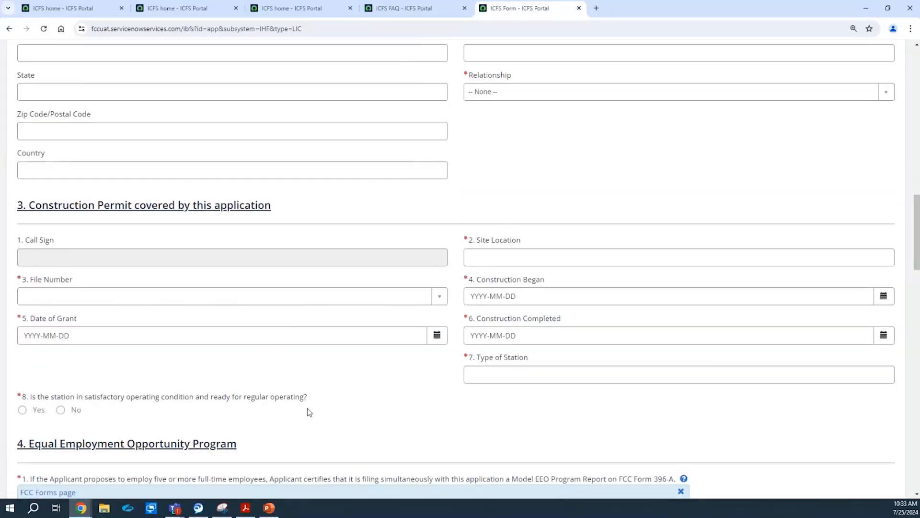
click(323, 293)
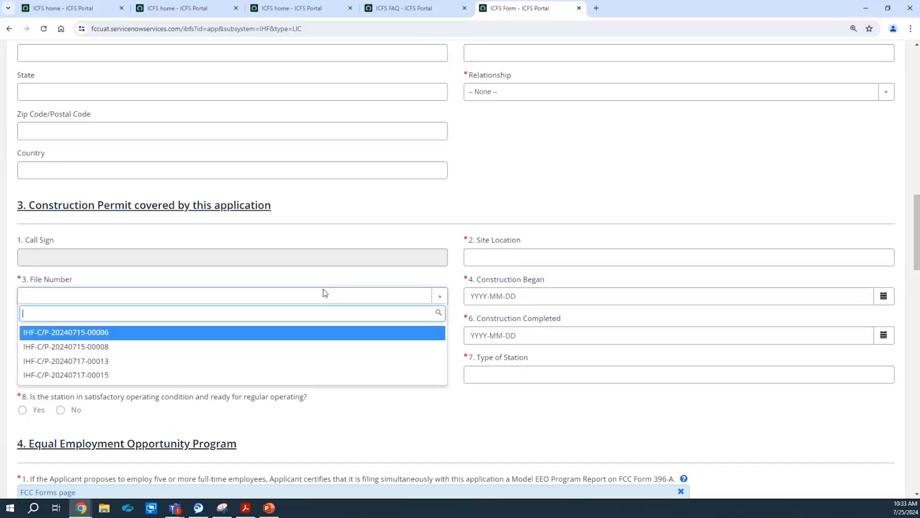
click(188, 381)
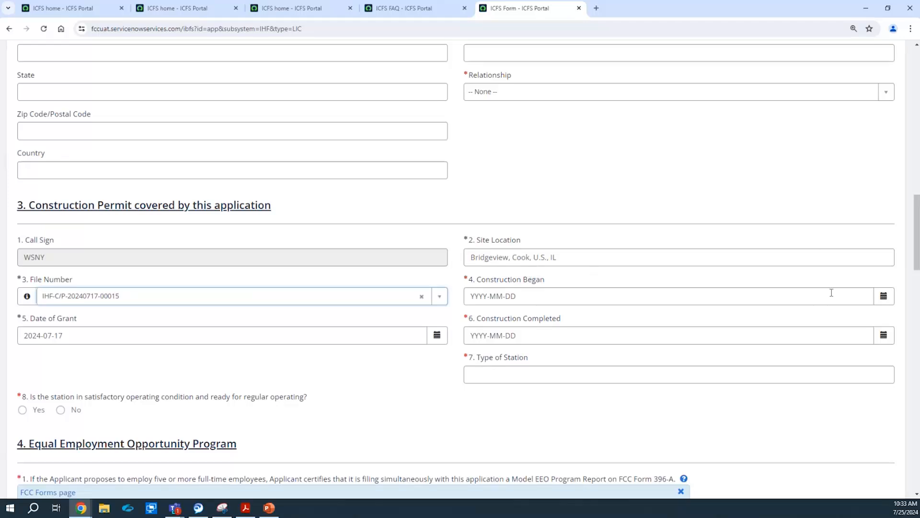
click(884, 301)
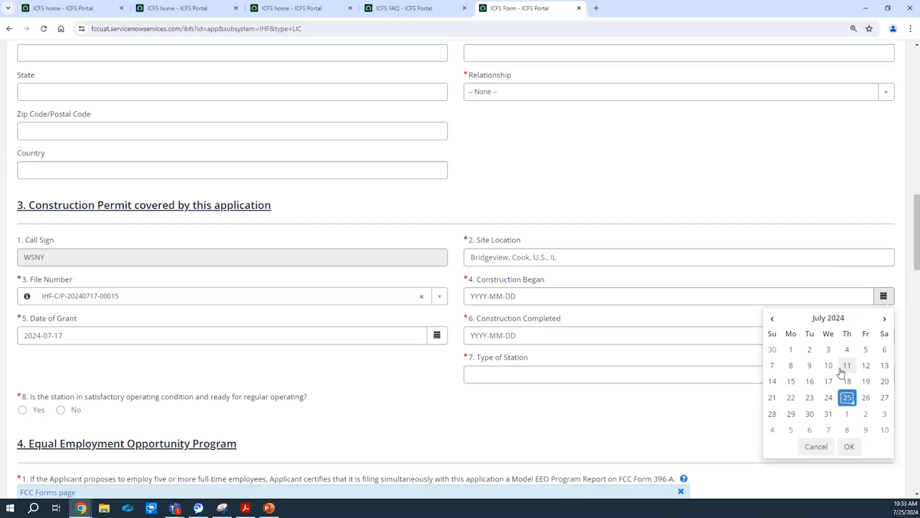
click(829, 350)
click(850, 446)
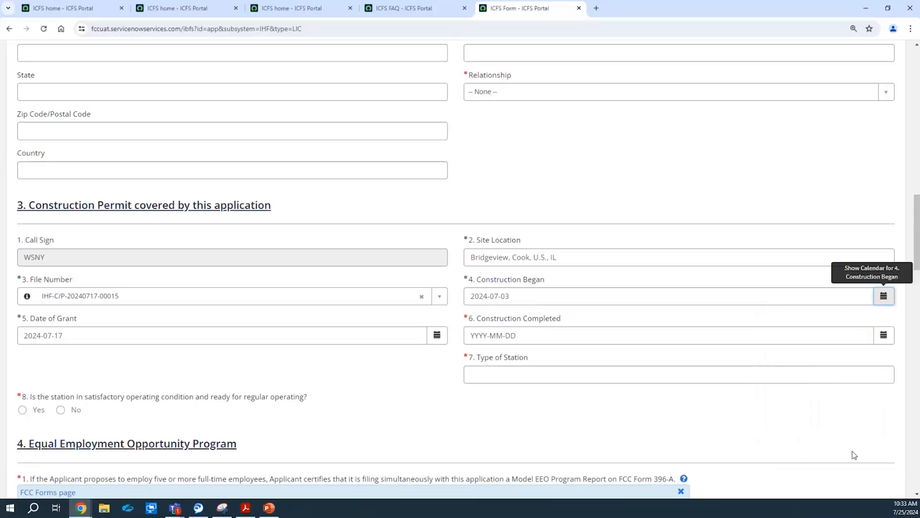
click(883, 335)
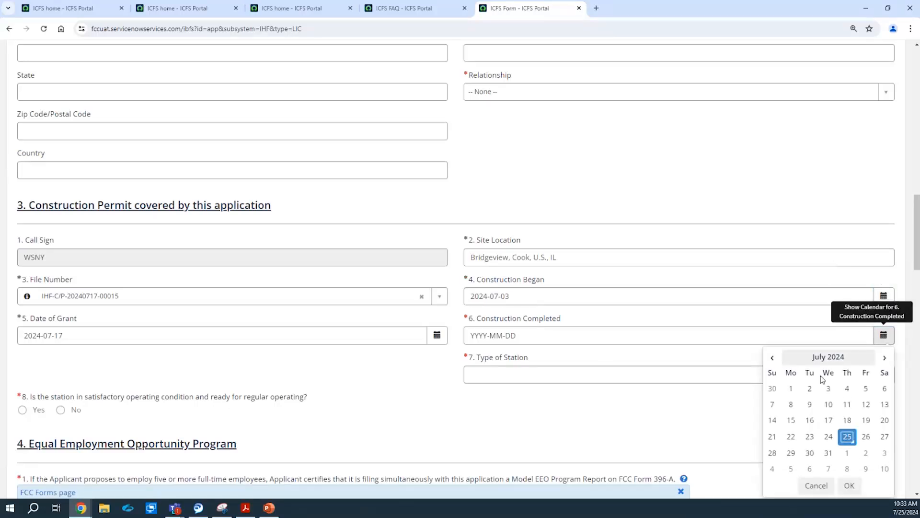
click(830, 438)
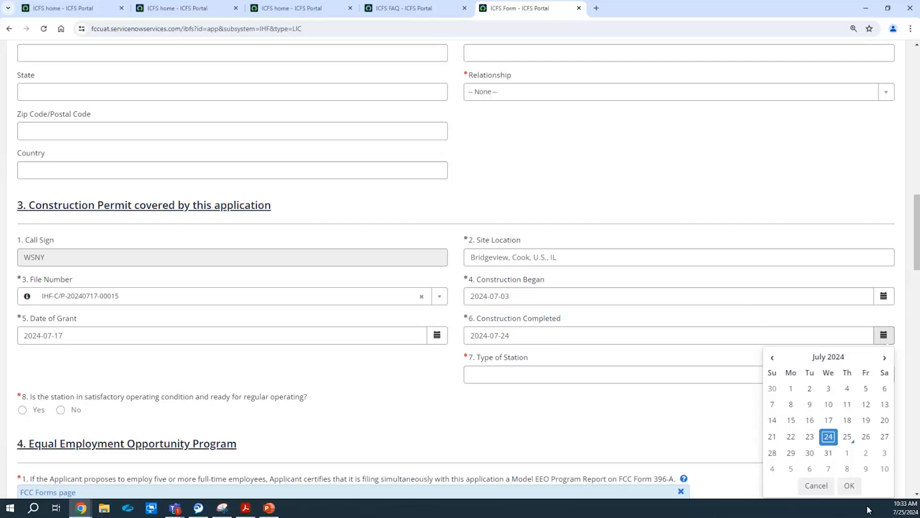
click(850, 486)
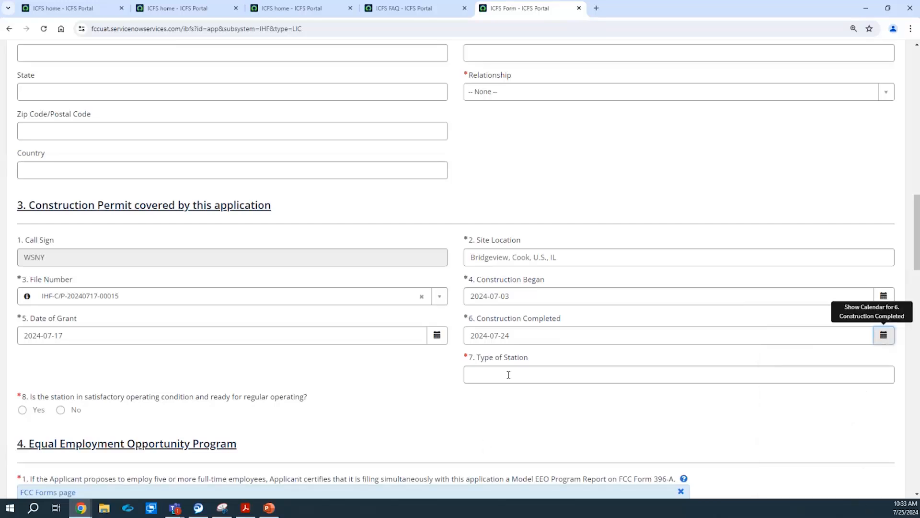
Answer Yes to question 8 on operating conditions.
click(22, 410)
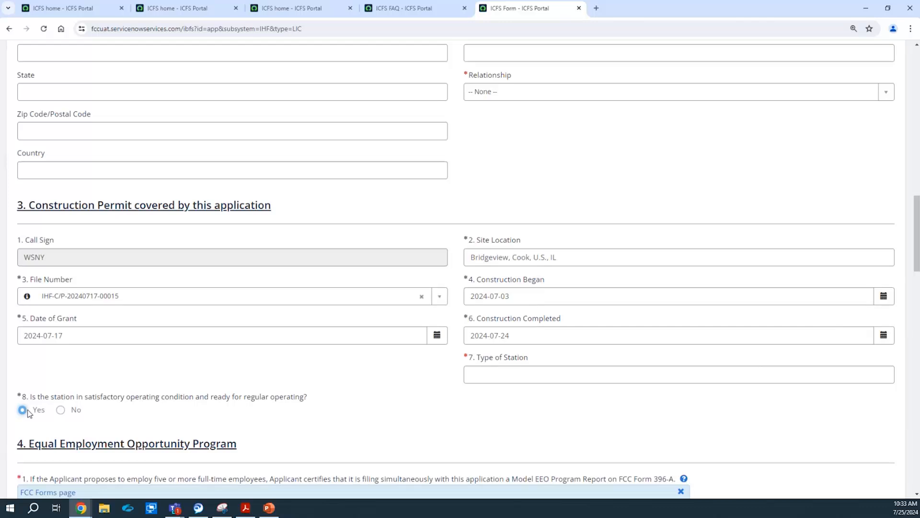
click(61, 410)
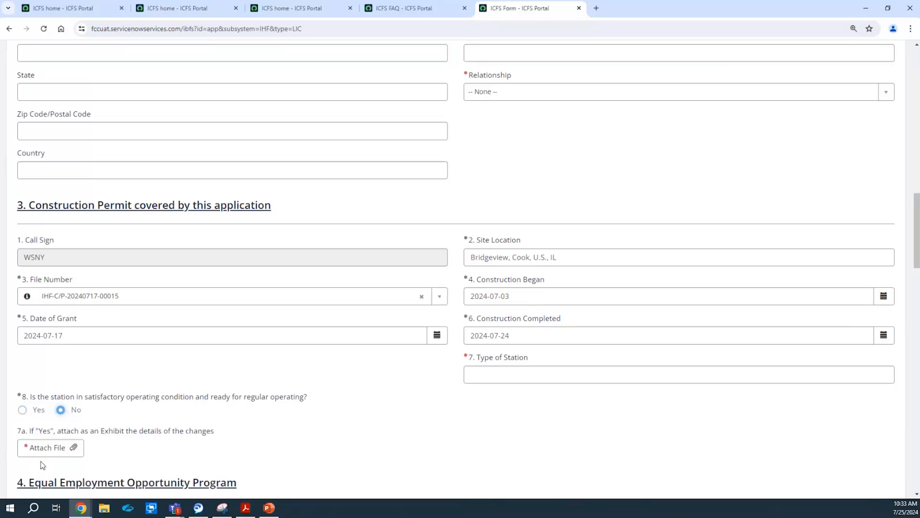
click(35, 415)
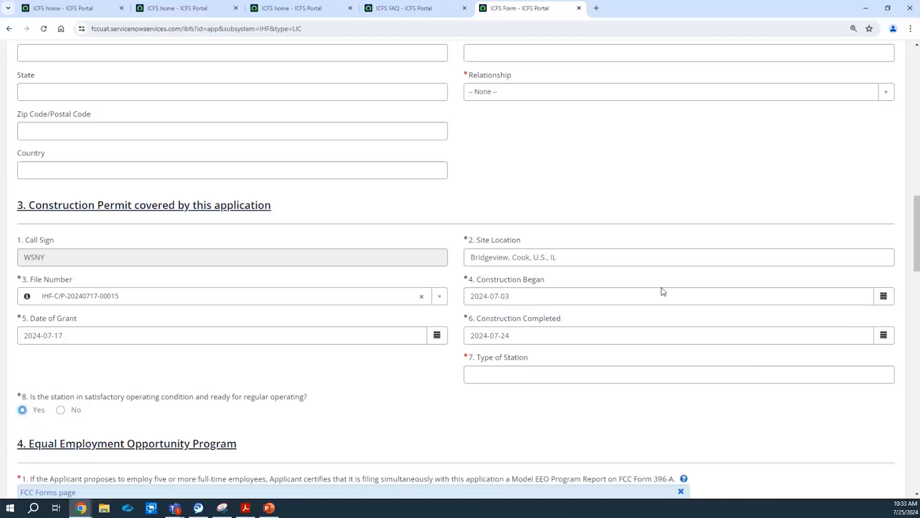
drag(918, 230, 918, 275)
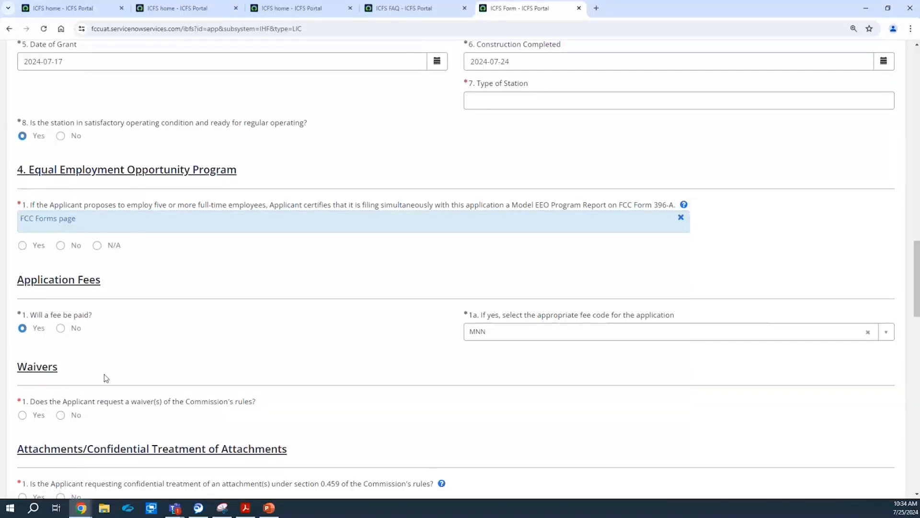
Review Fees, Waivers, Attachments and Certification, then return to the top for Start New Application.
drag(913, 249, 914, 293)
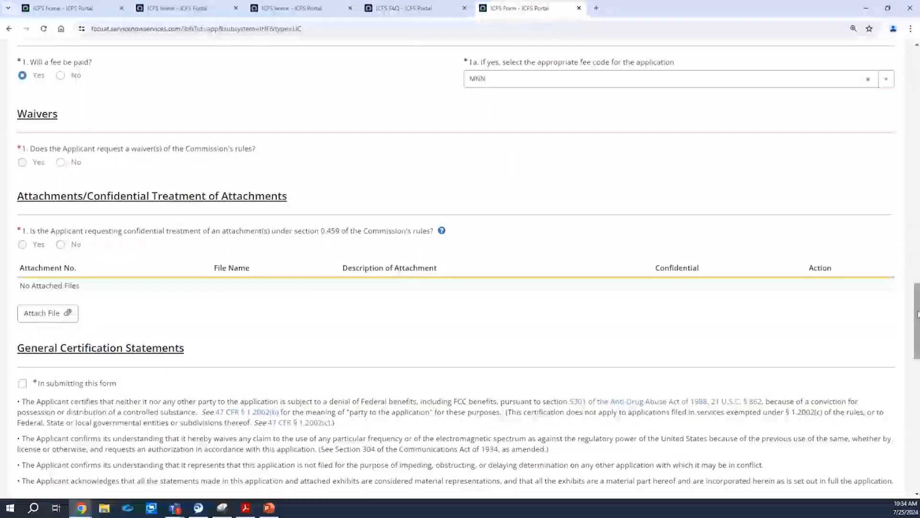
drag(917, 314, 917, 384)
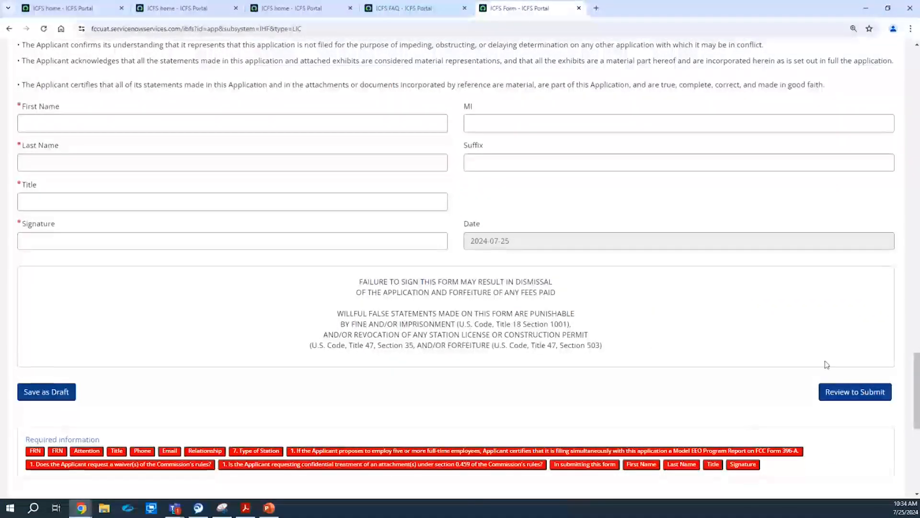
drag(919, 399, 914, 84)
click(253, 111)
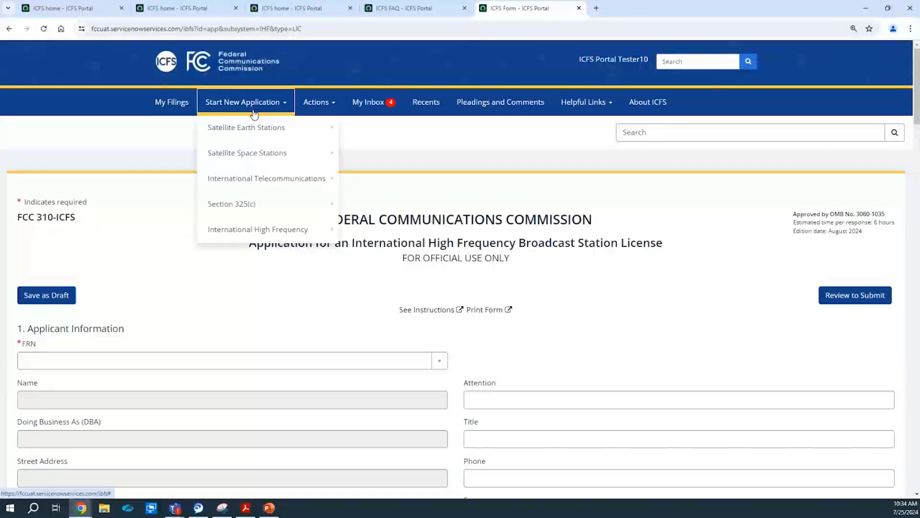
Open a new Form 311 IHF renewal, discarding the unsaved Form 310.
mouse_move(301, 203)
mouse_move(302, 229)
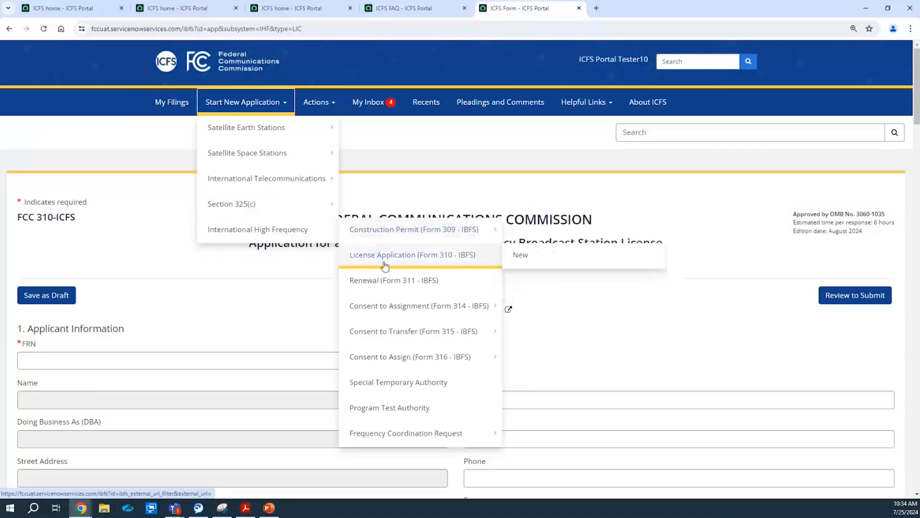
click(381, 283)
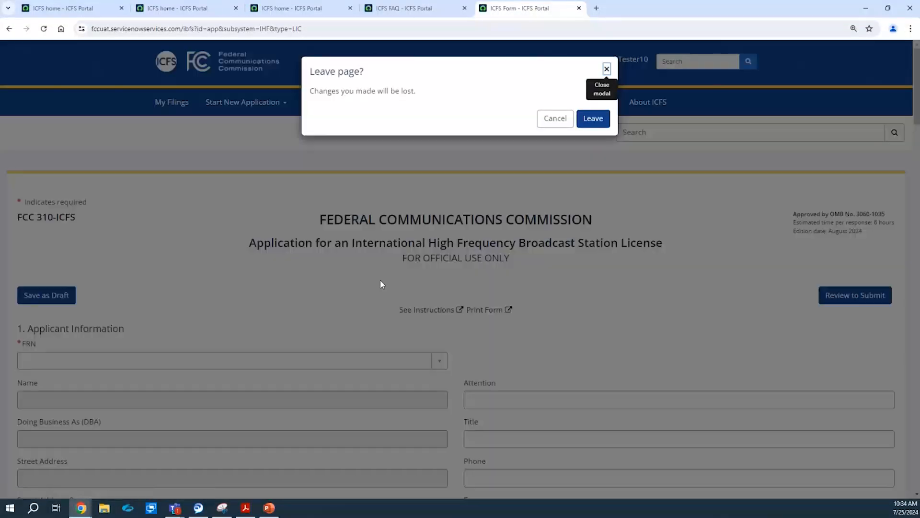
click(593, 119)
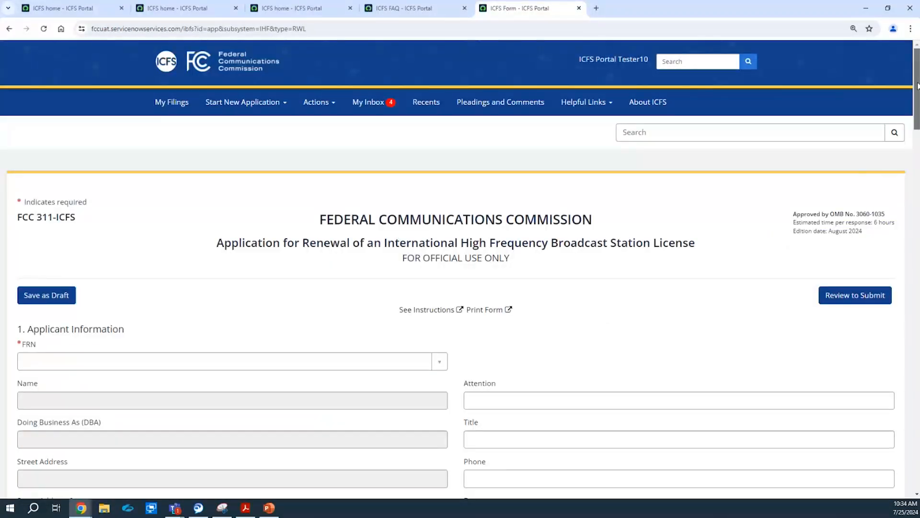
drag(918, 85, 905, 127)
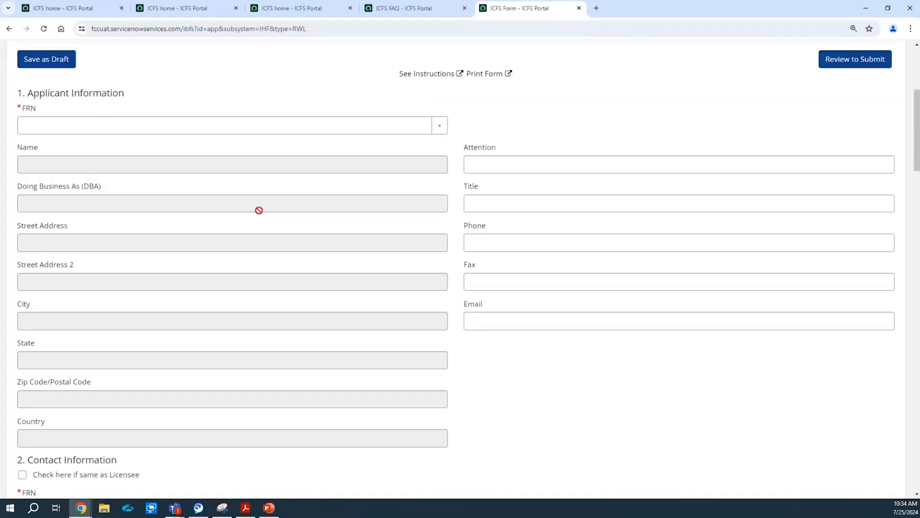
drag(917, 138, 891, 249)
click(818, 235)
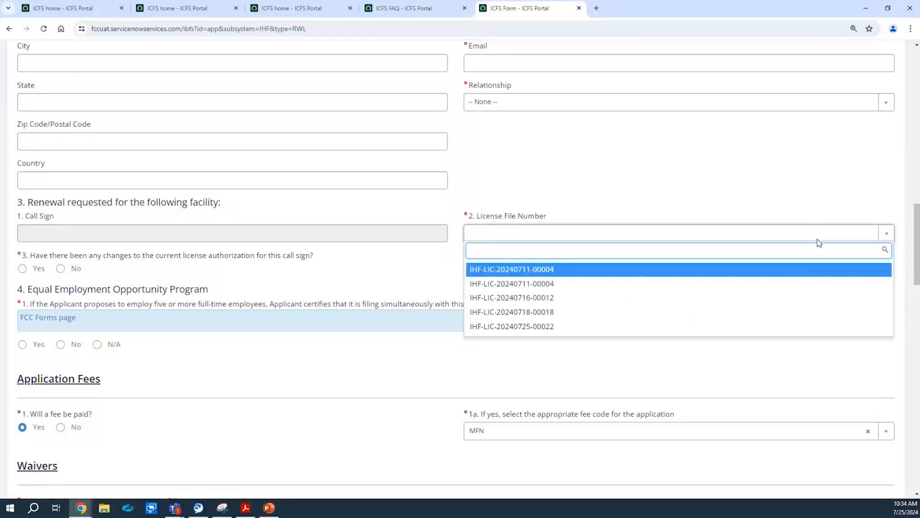
click(773, 271)
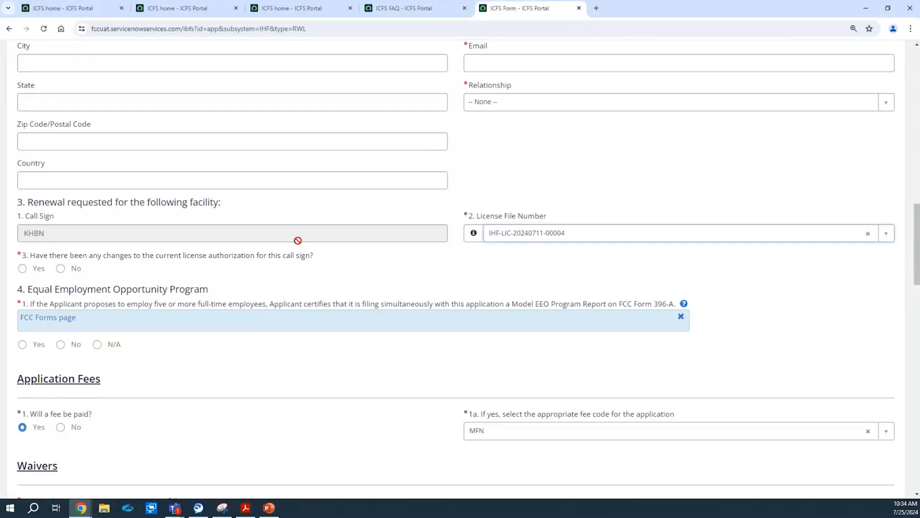
click(48, 270)
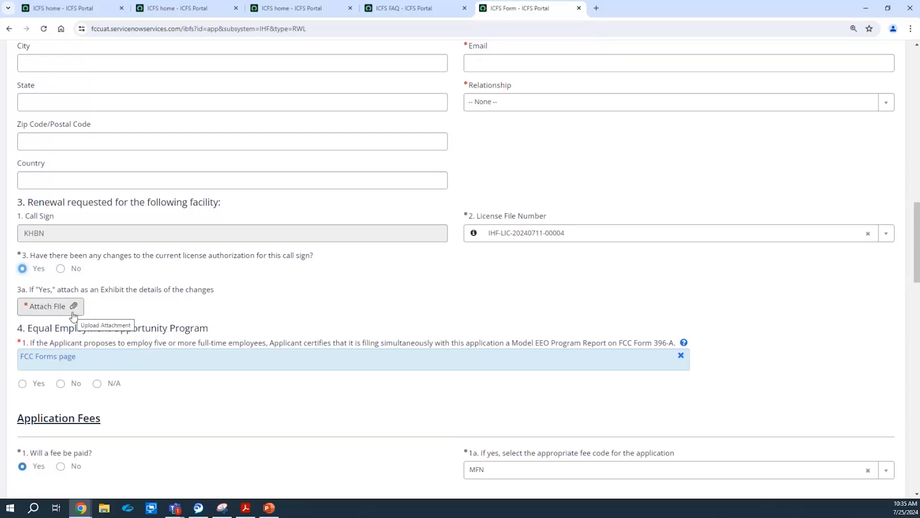
drag(916, 211, 917, 336)
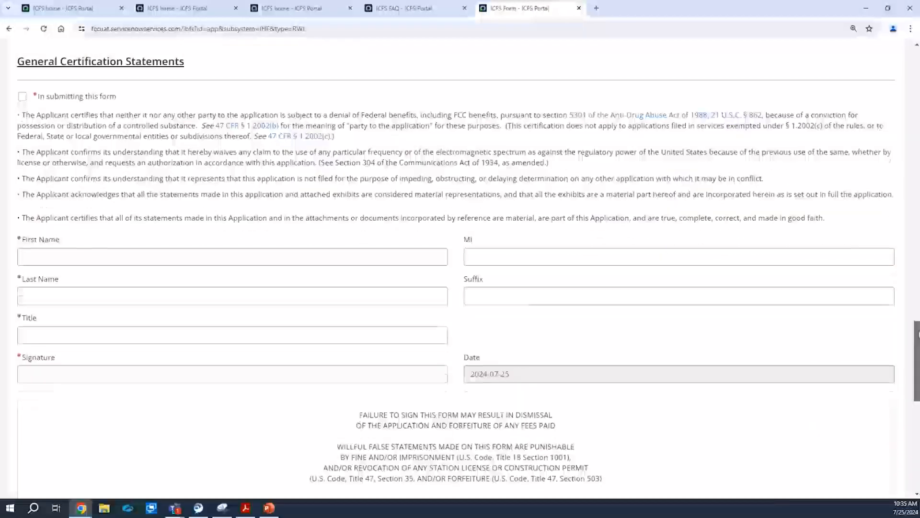
scroll(857, 313, down, 5)
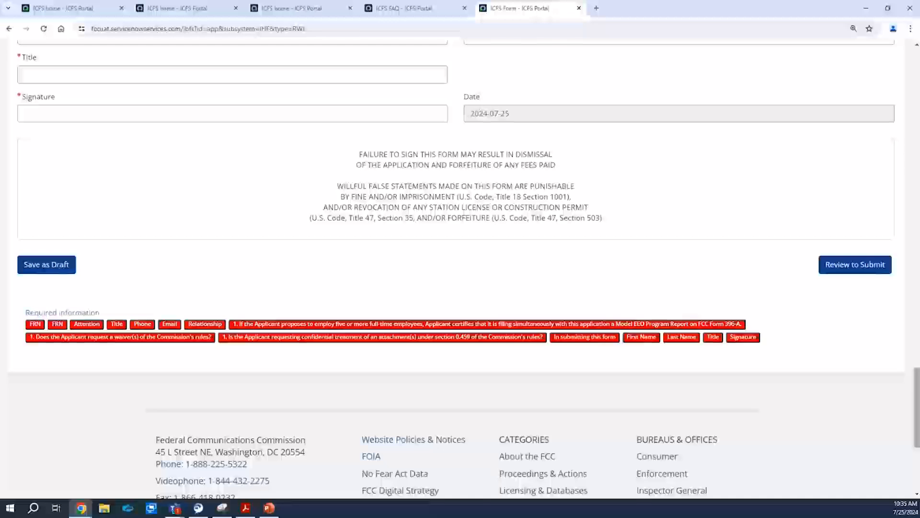
drag(917, 415, 916, 84)
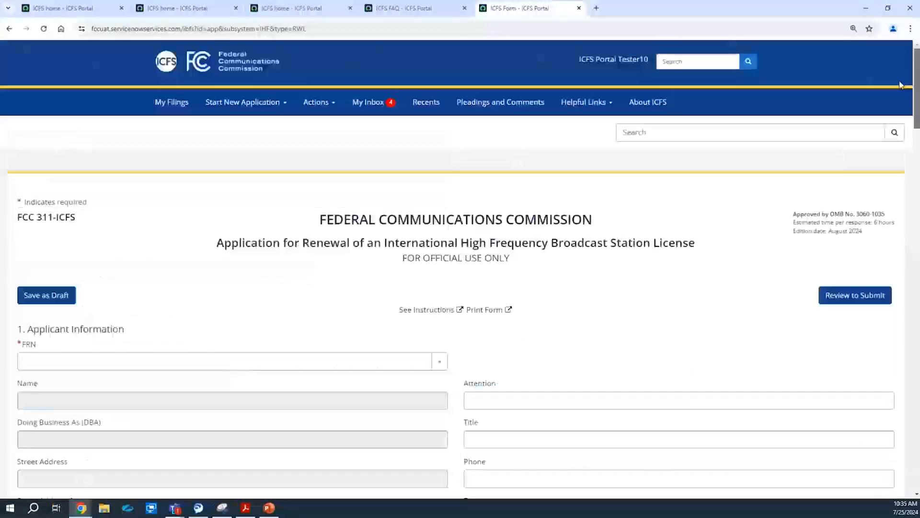
Open a new IHF Special Temporary Authority application, discarding the unsaved renewal.
click(259, 109)
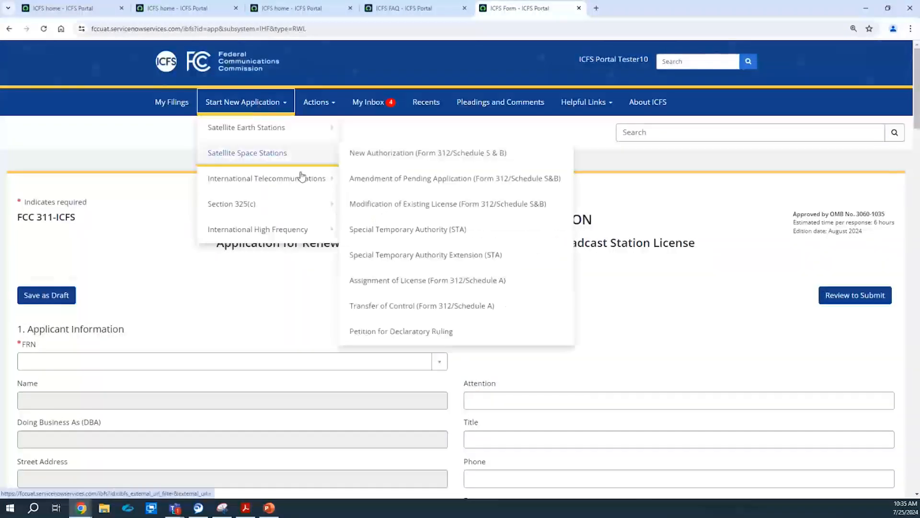
mouse_move(356, 197)
mouse_move(307, 235)
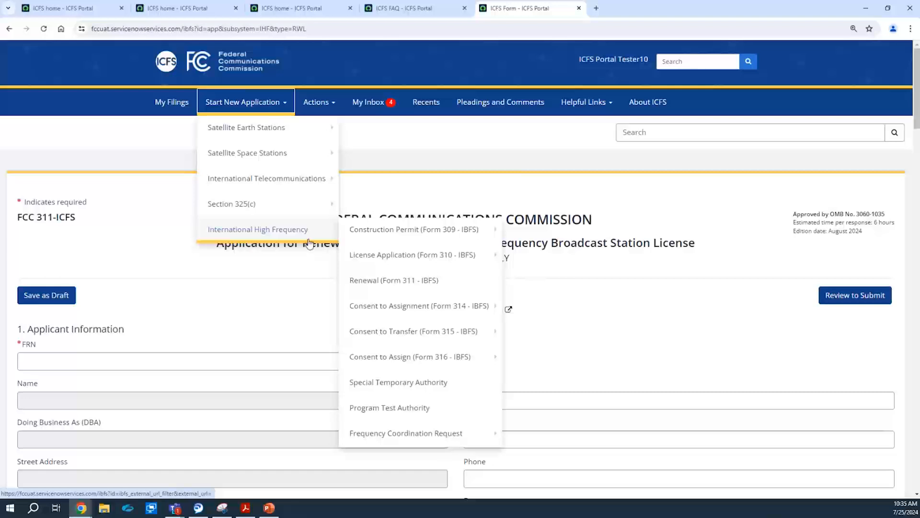
mouse_move(383, 257)
mouse_move(484, 331)
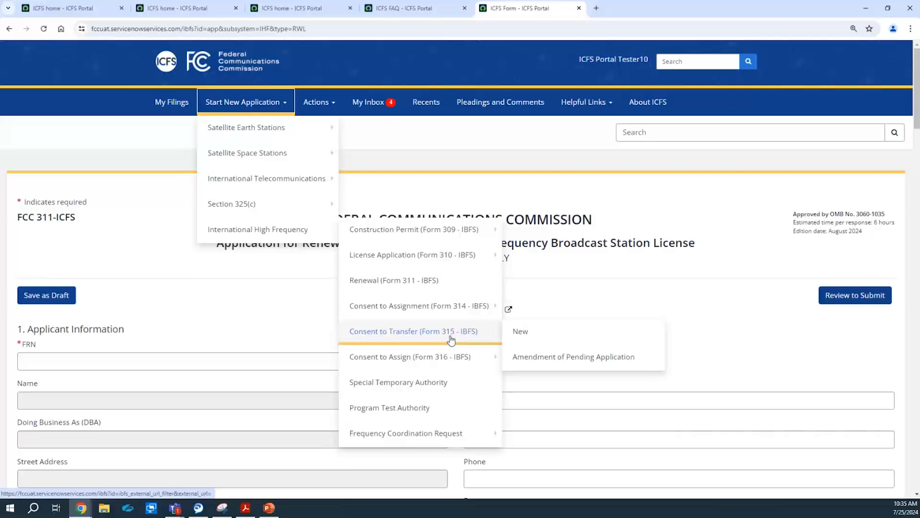
click(402, 389)
click(599, 119)
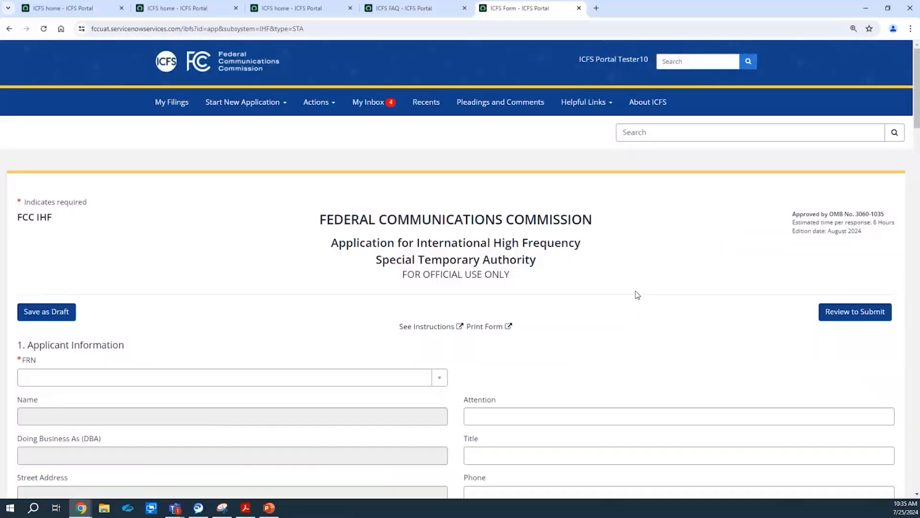
Try the Authority options and settle on Equipment Test Authority.
drag(916, 72, 912, 232)
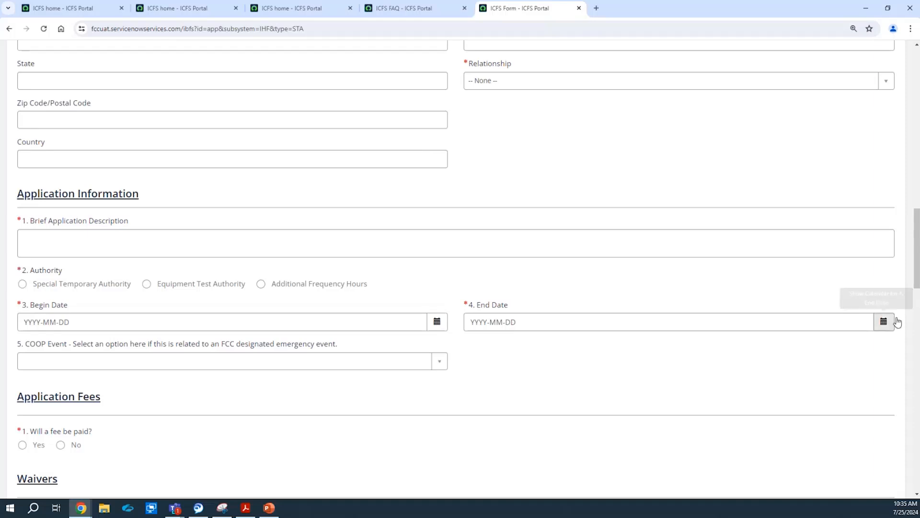
scroll(916, 268, down, 1)
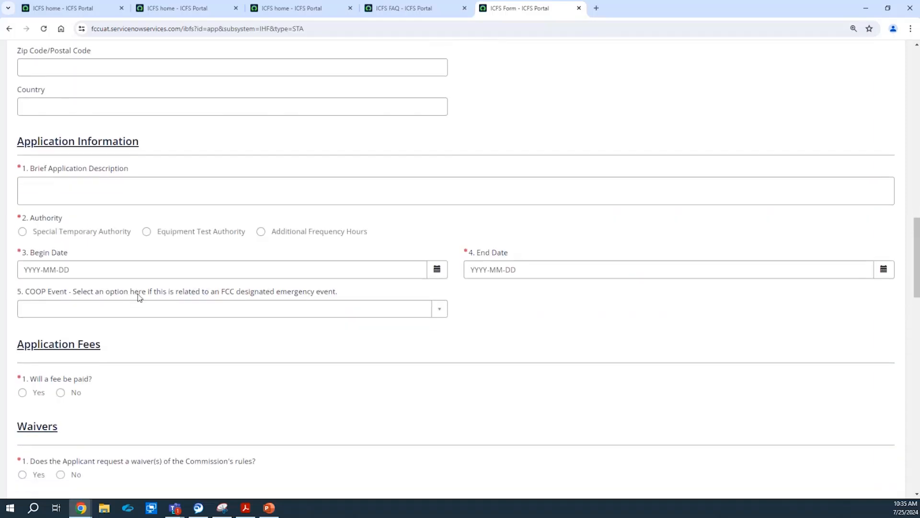
click(52, 234)
click(161, 236)
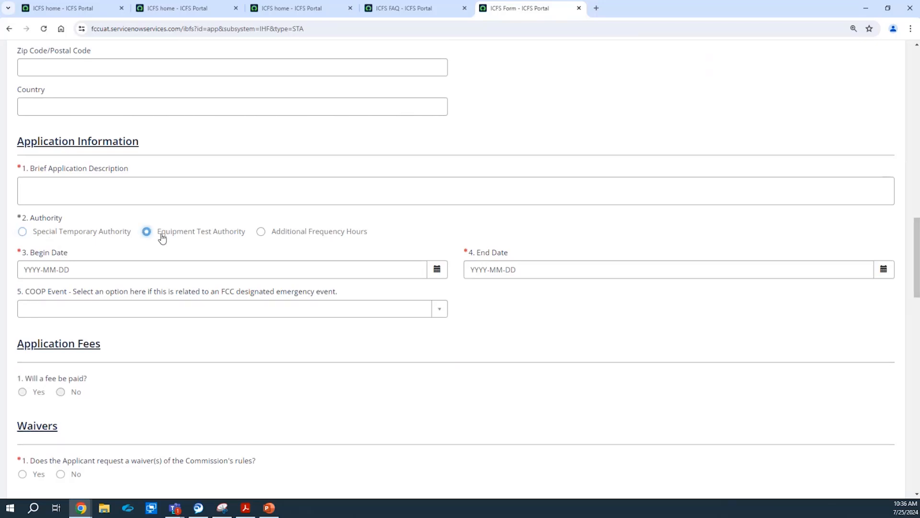
click(265, 239)
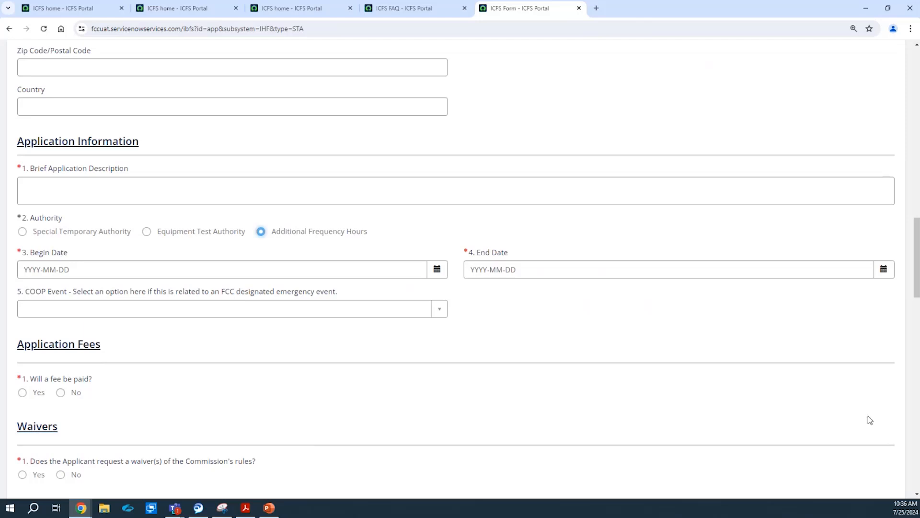
click(201, 231)
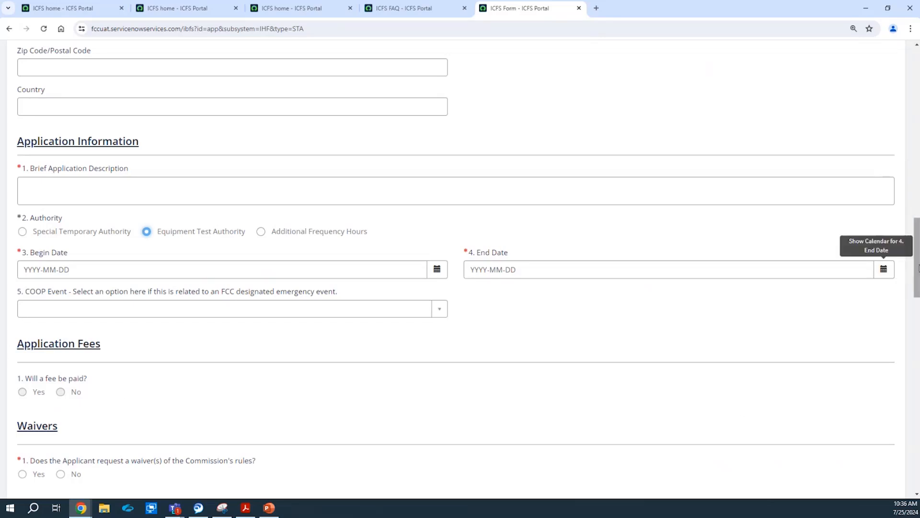
Check the COOP Event dropdown, find it empty, and scroll back to the top.
drag(917, 267, 917, 285)
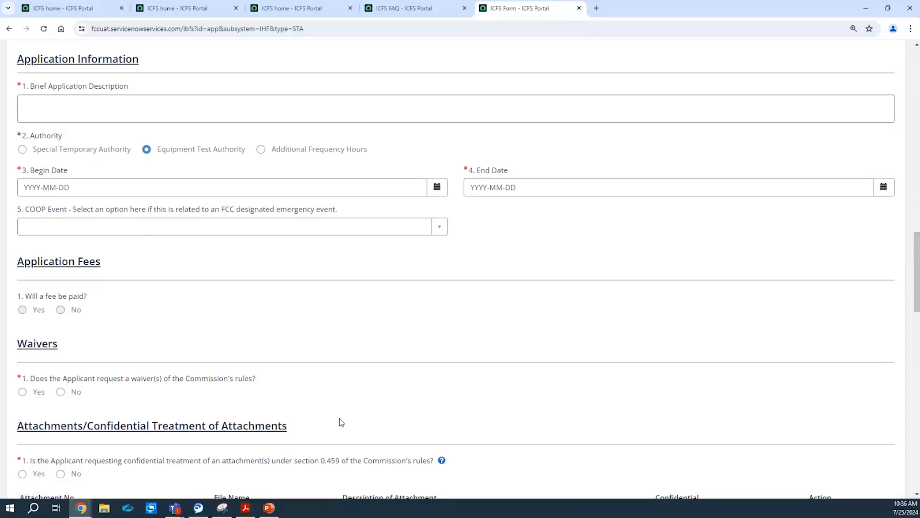
click(253, 235)
click(502, 259)
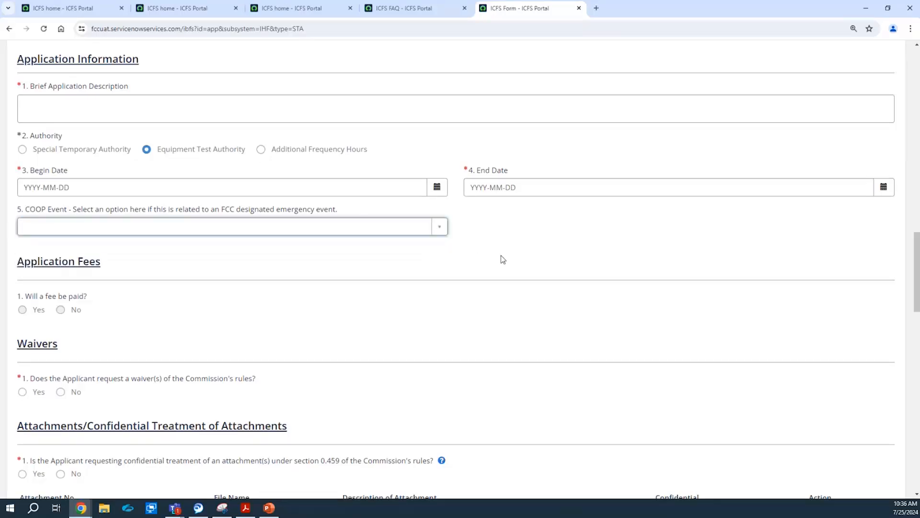
drag(917, 265, 916, 76)
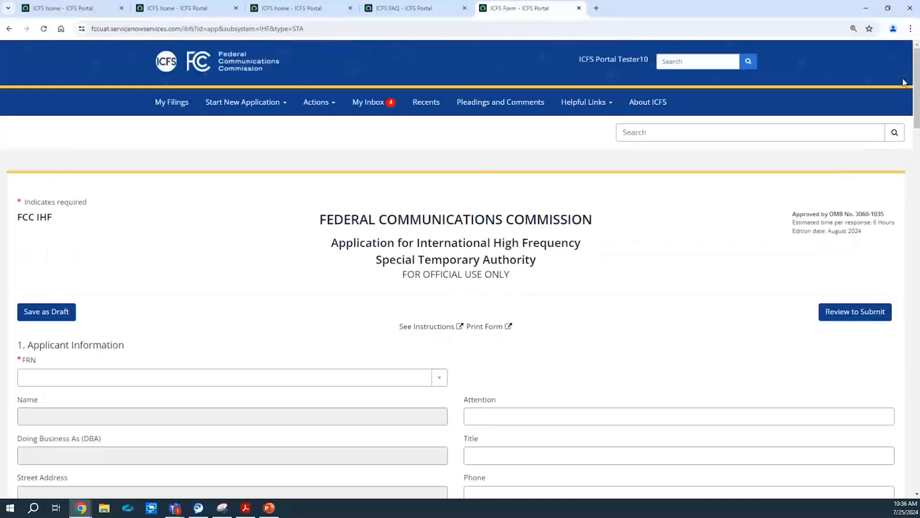
Open a new IHF Program Test Authority application, discarding the unsaved STA form.
click(229, 114)
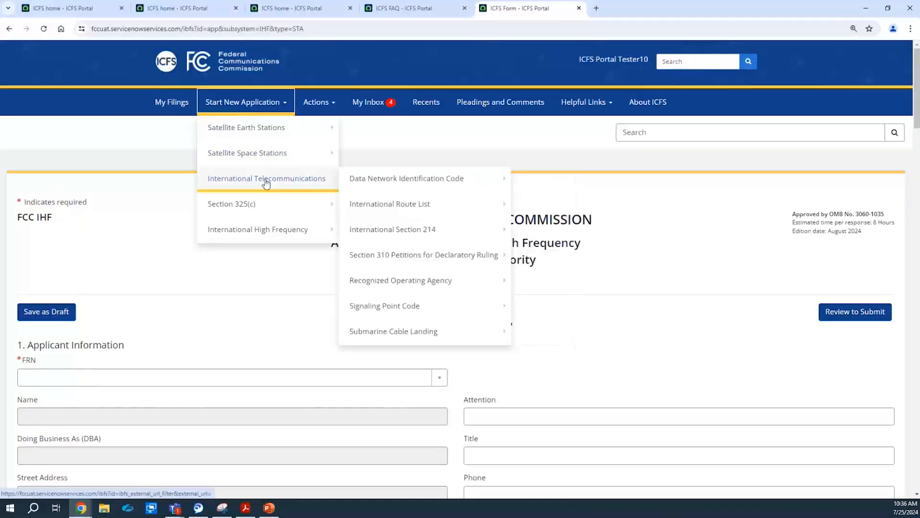
mouse_move(279, 232)
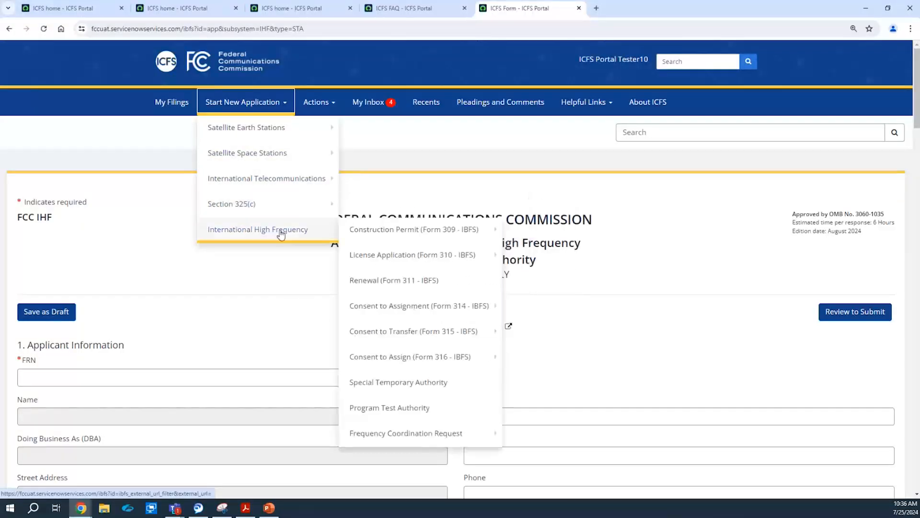
click(408, 413)
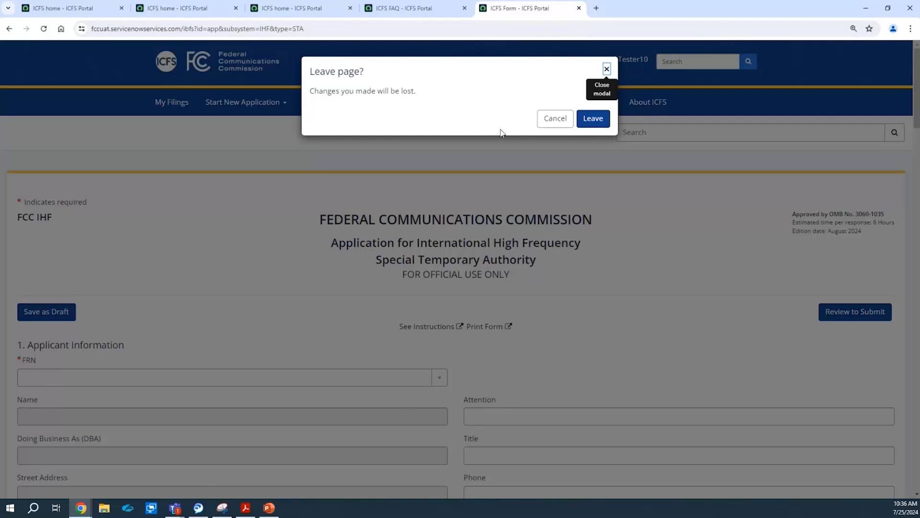
click(593, 118)
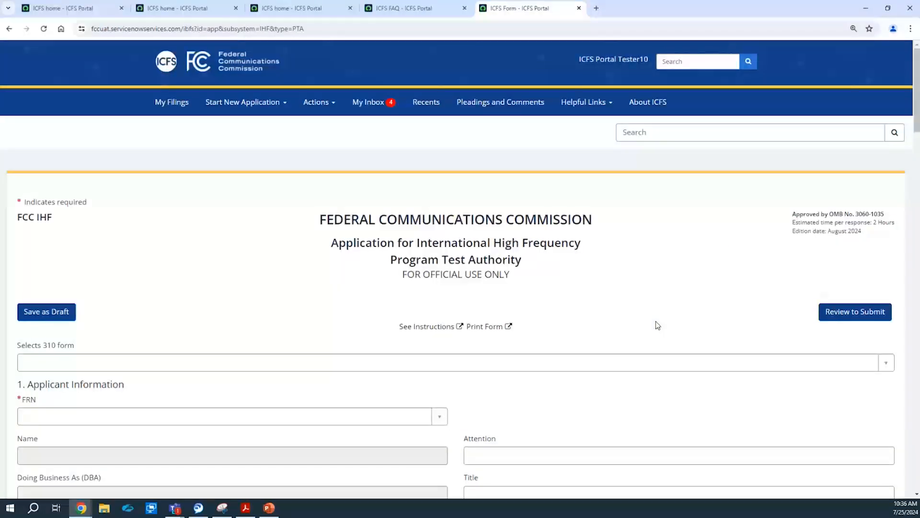
drag(916, 60, 917, 228)
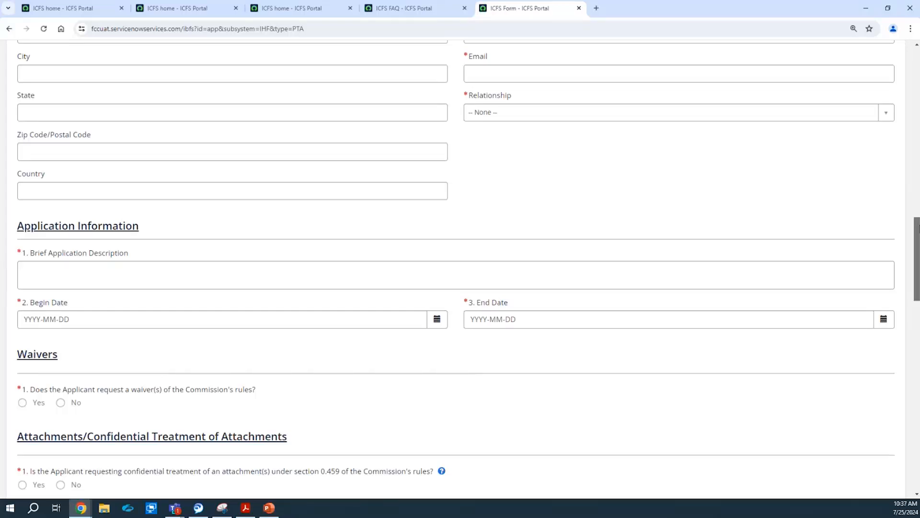
mouse_move(919, 226)
mouse_down()
mouse_move(895, 212)
mouse_move(911, 222)
mouse_up()
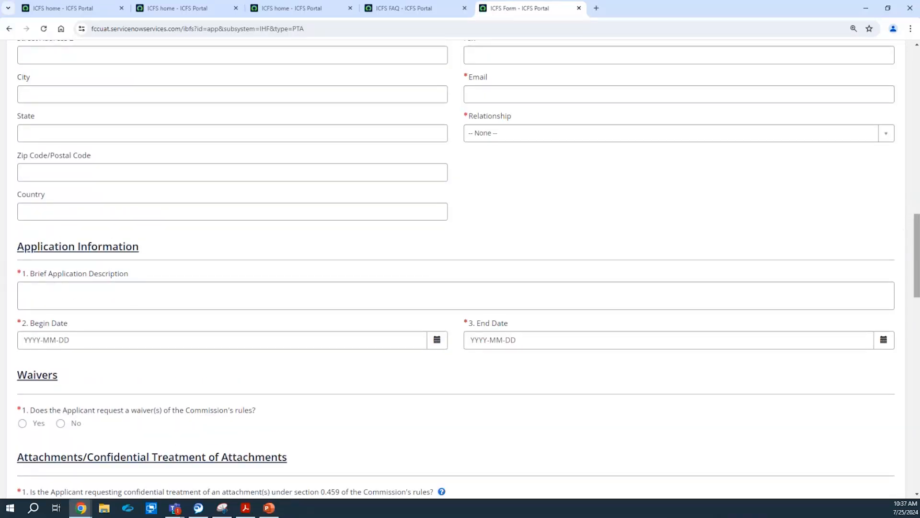
drag(917, 259, 913, 142)
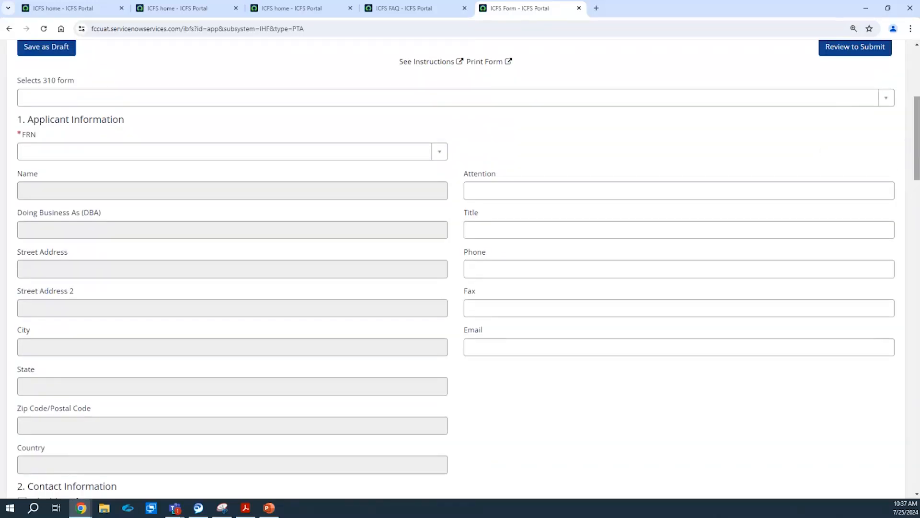
drag(917, 162, 917, 301)
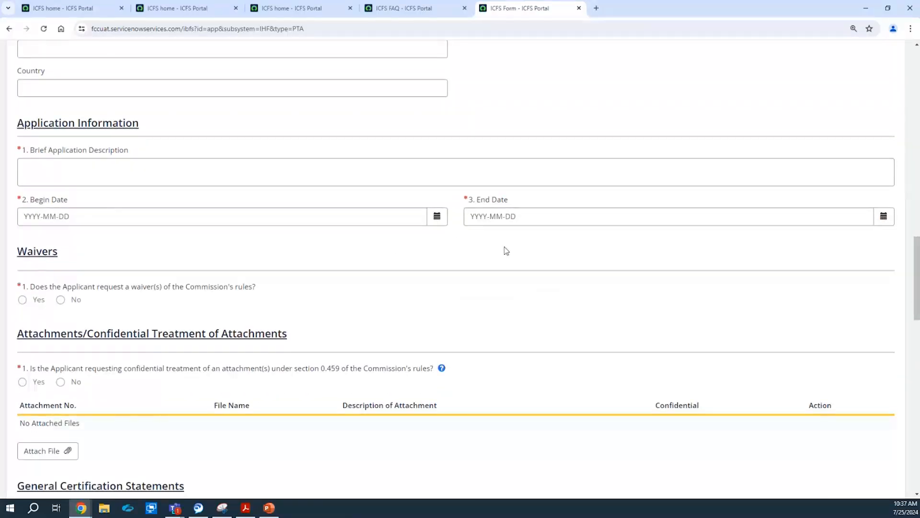
drag(916, 242, 916, 281)
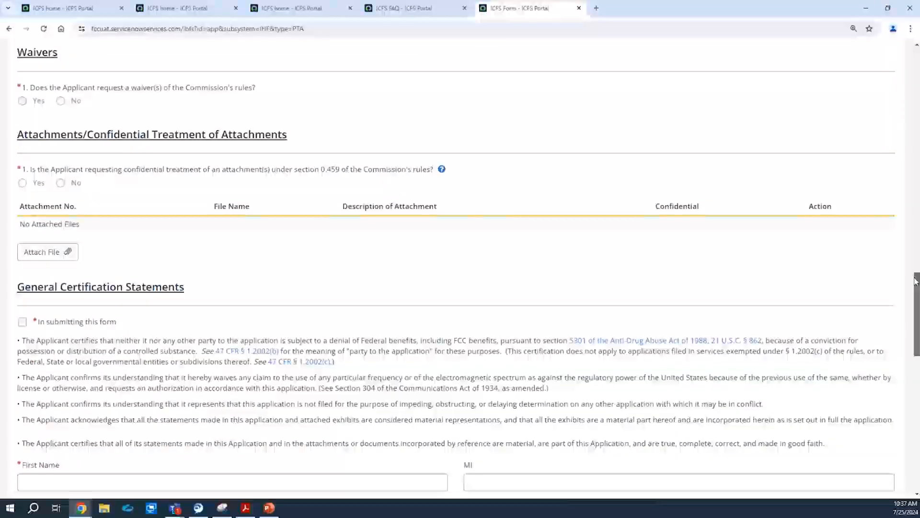
mouse_move(916, 282)
mouse_down()
mouse_move(917, 317)
mouse_move(917, 49)
mouse_up()
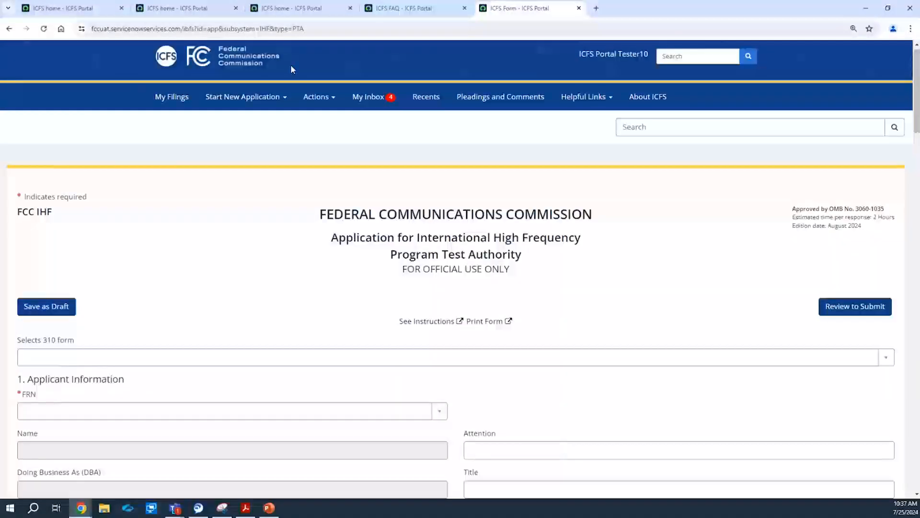
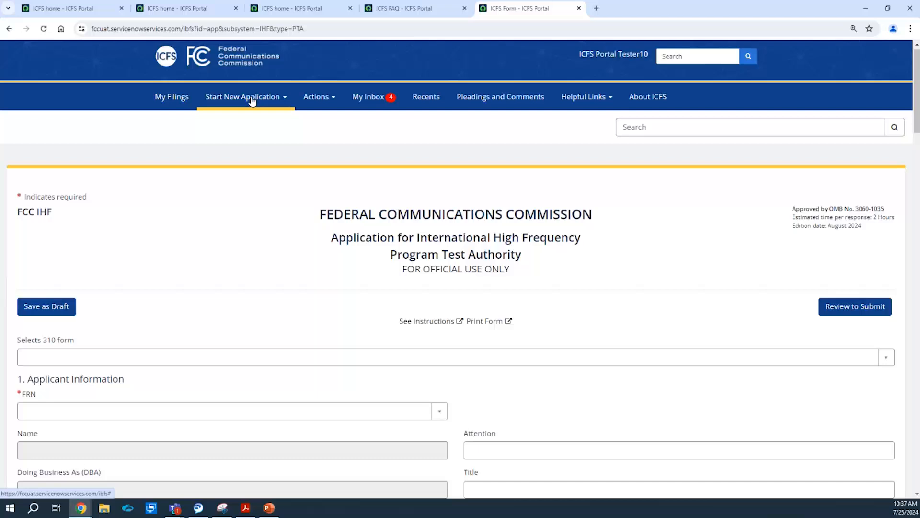
Show the New and Amendment choices under International High Frequency > Consent to Transfer (Form 315 - IBFS).
click(251, 100)
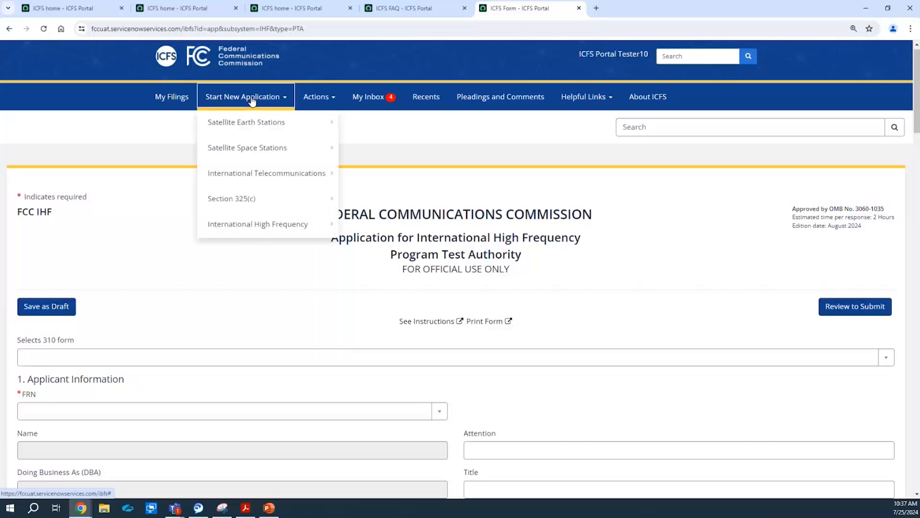
mouse_move(254, 123)
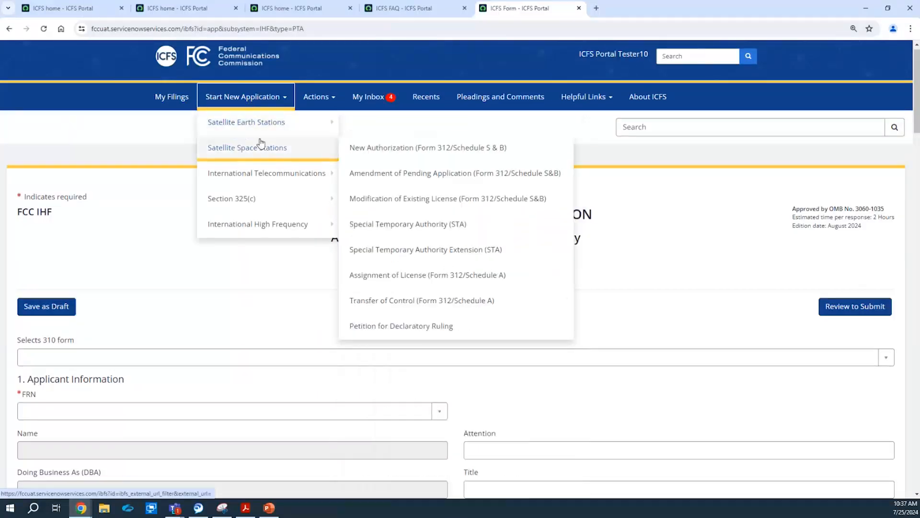
mouse_move(280, 225)
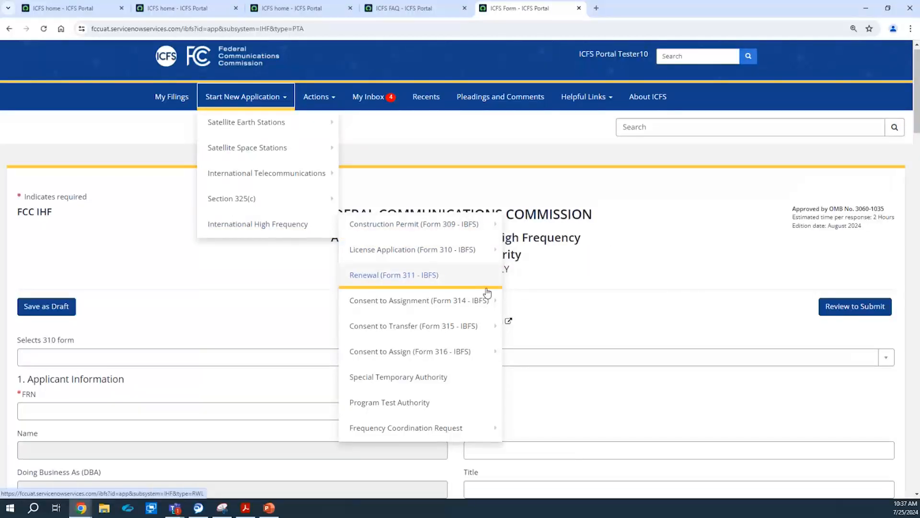
mouse_move(491, 300)
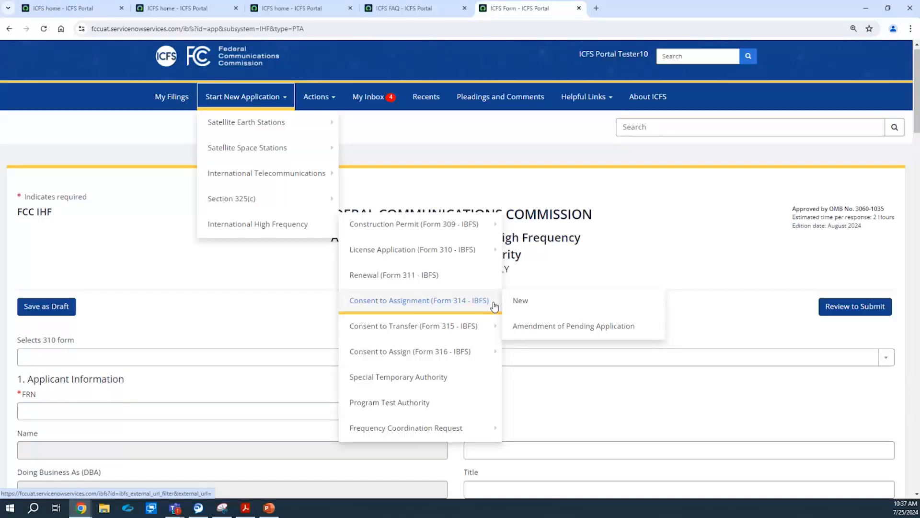
mouse_move(493, 325)
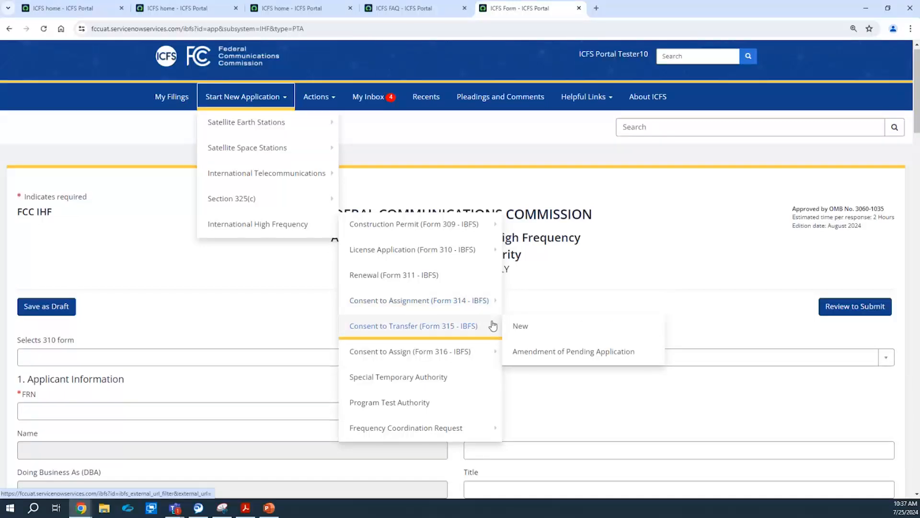
mouse_move(493, 350)
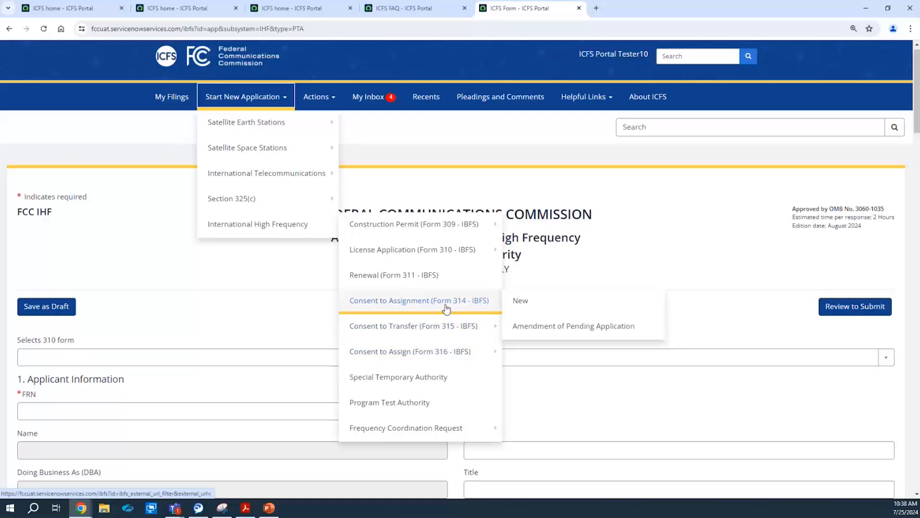
mouse_move(457, 329)
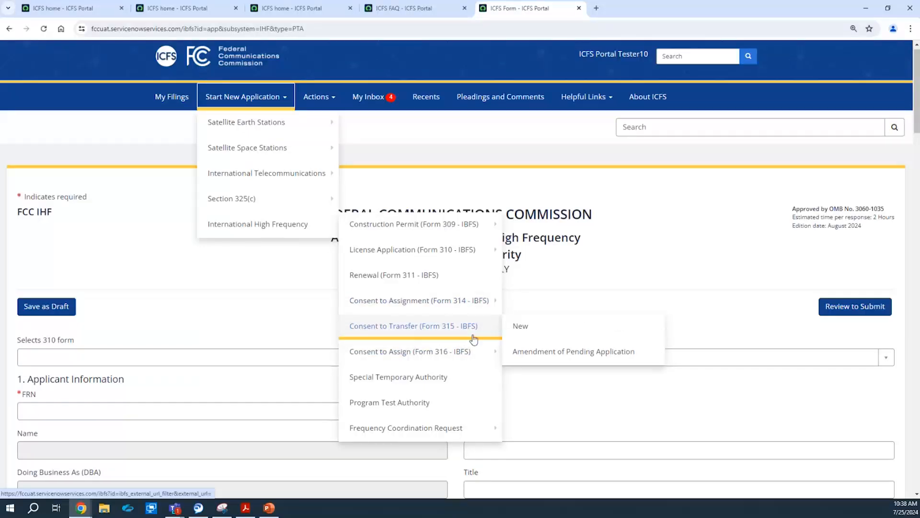
Start a new blank Form 315 Consent to Transfer application and scroll down to Section I.
click(514, 329)
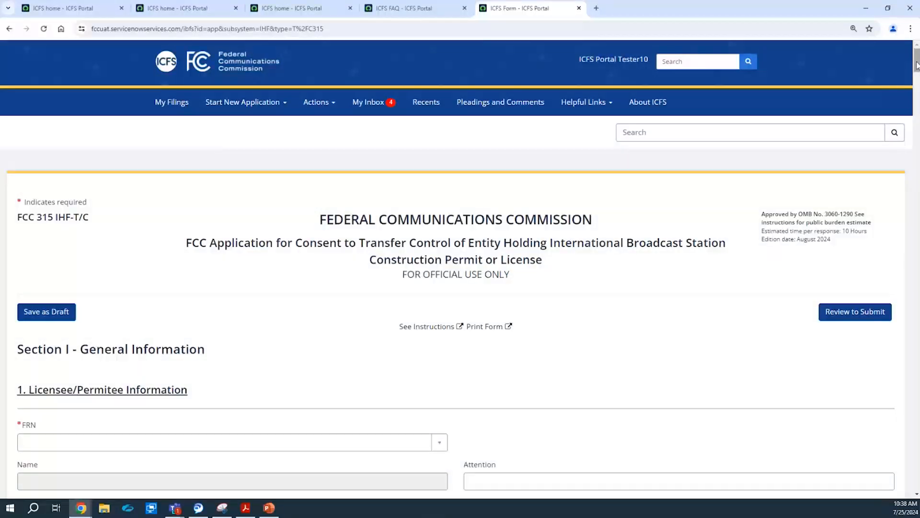
drag(916, 65, 917, 79)
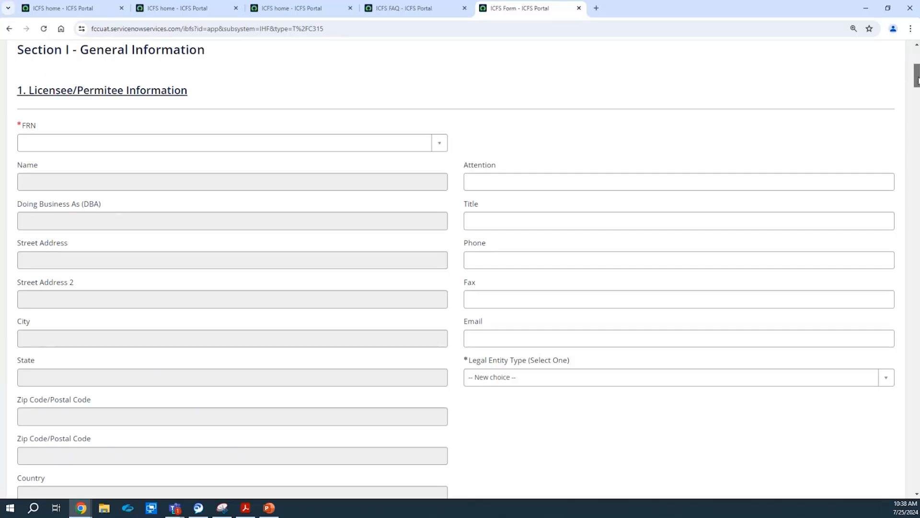
mouse_move(917, 79)
mouse_down()
mouse_move(915, 187)
mouse_move(904, 71)
mouse_up()
scroll(623, 134, down, 1)
Pick the licensee's FRN, copy its details into the contact section, and set the relationship to Legal Counsel.
click(95, 279)
click(119, 323)
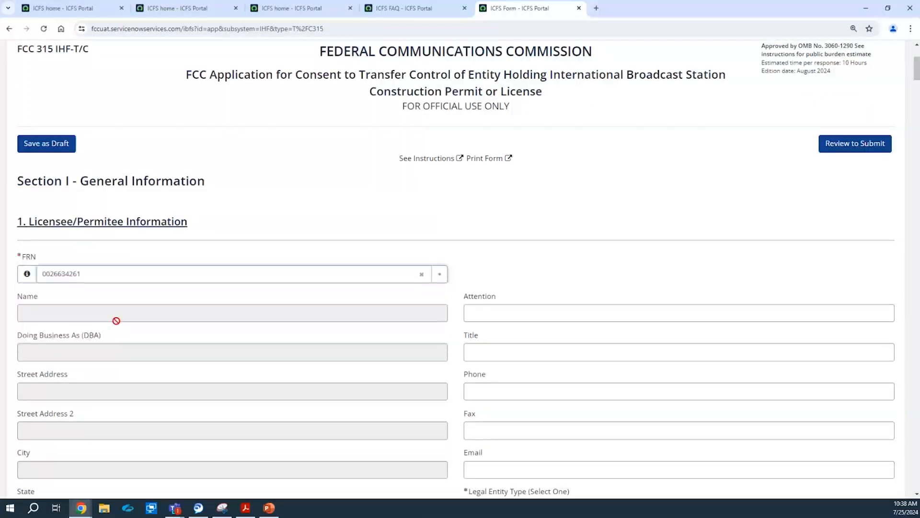
drag(917, 69, 917, 88)
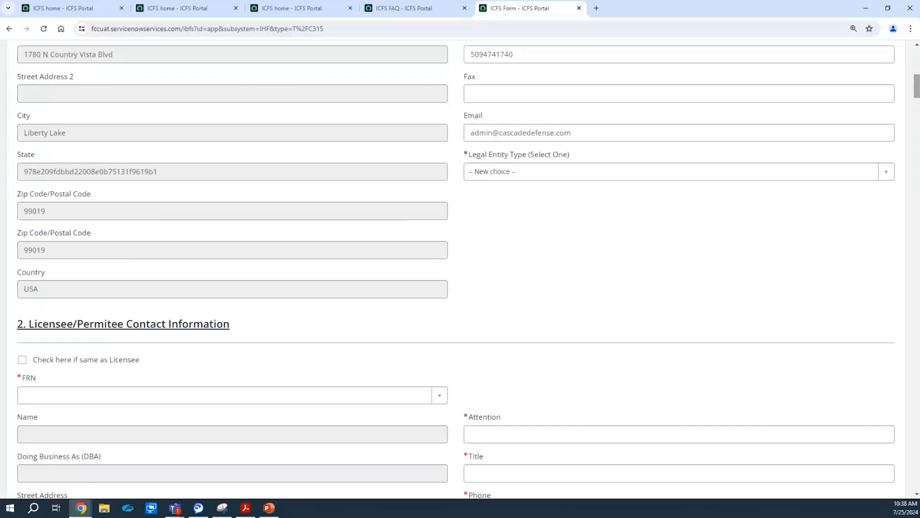
click(22, 360)
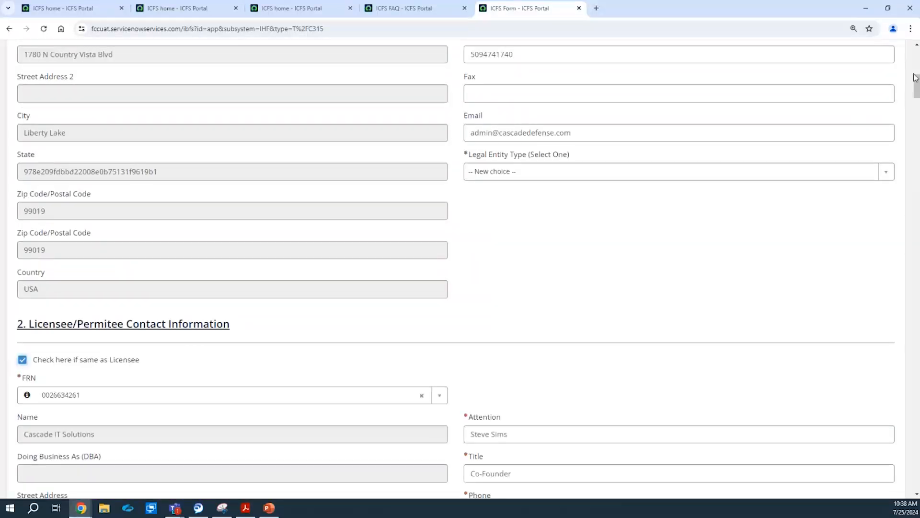
drag(916, 76, 915, 102)
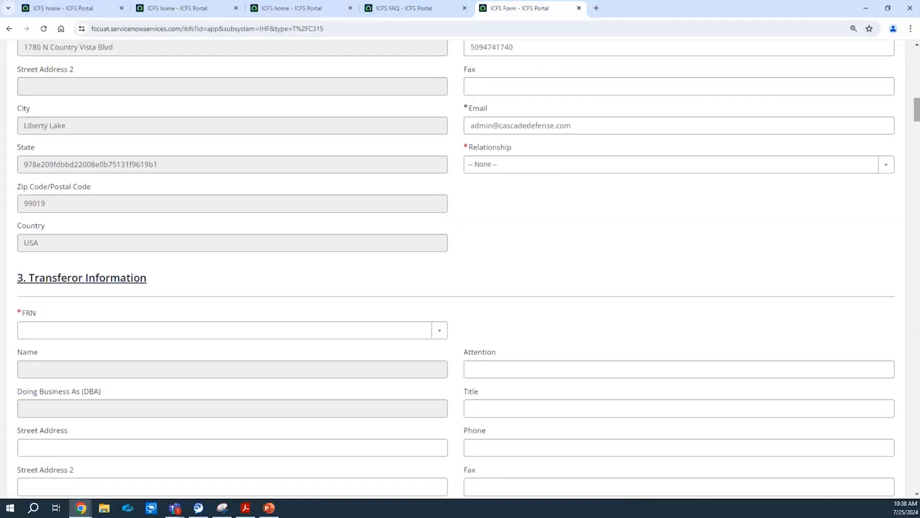
click(766, 168)
click(756, 231)
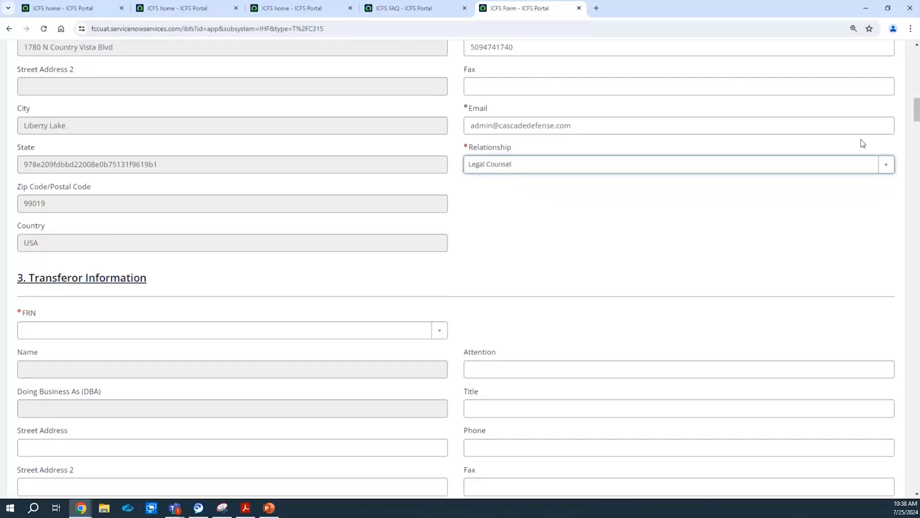
drag(919, 116, 917, 118)
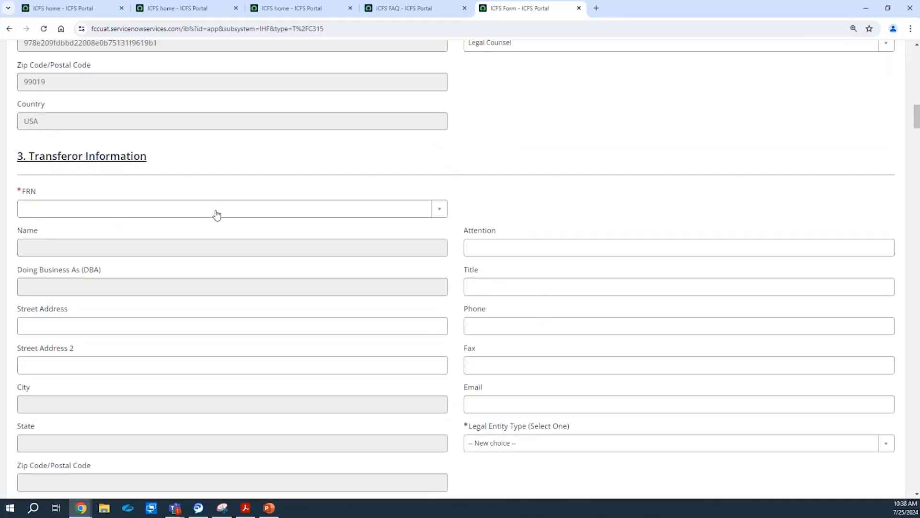
Pick the transferor's FRN, reuse the licensee contact details, and set the relationship to Legal Counsel.
click(215, 213)
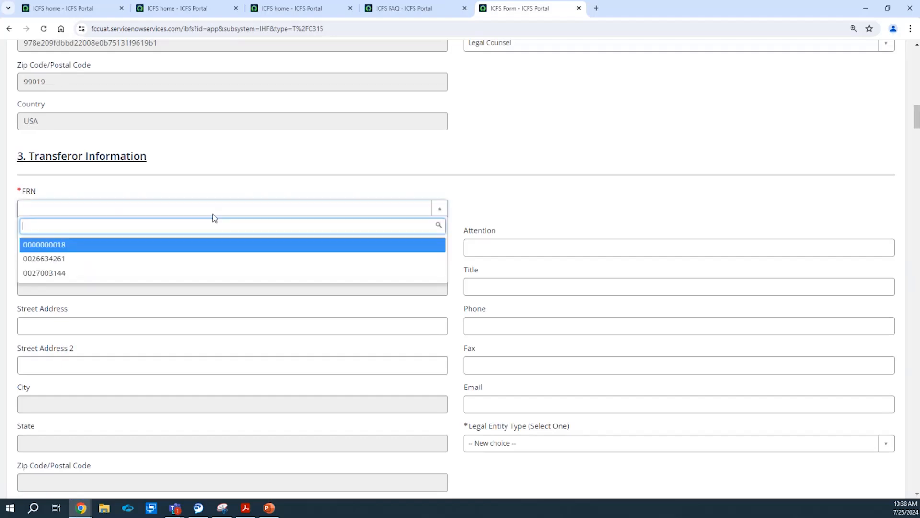
click(210, 258)
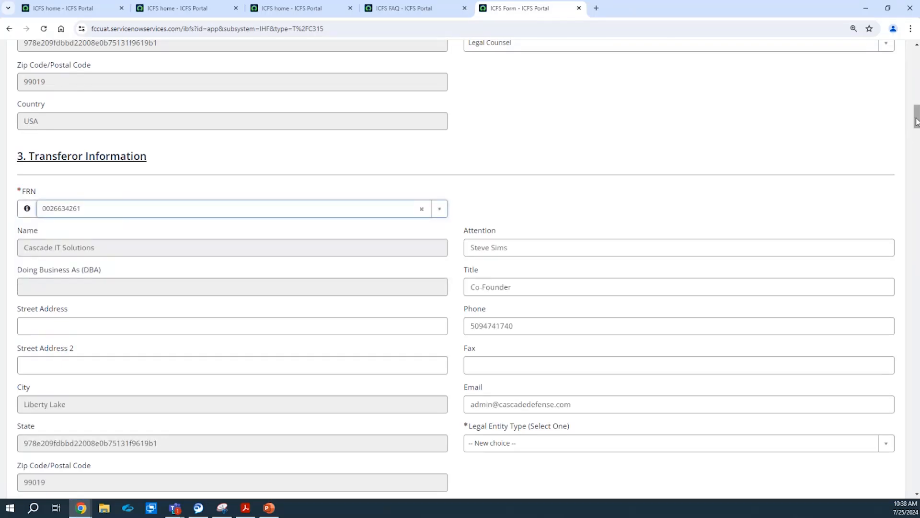
drag(917, 121, 917, 142)
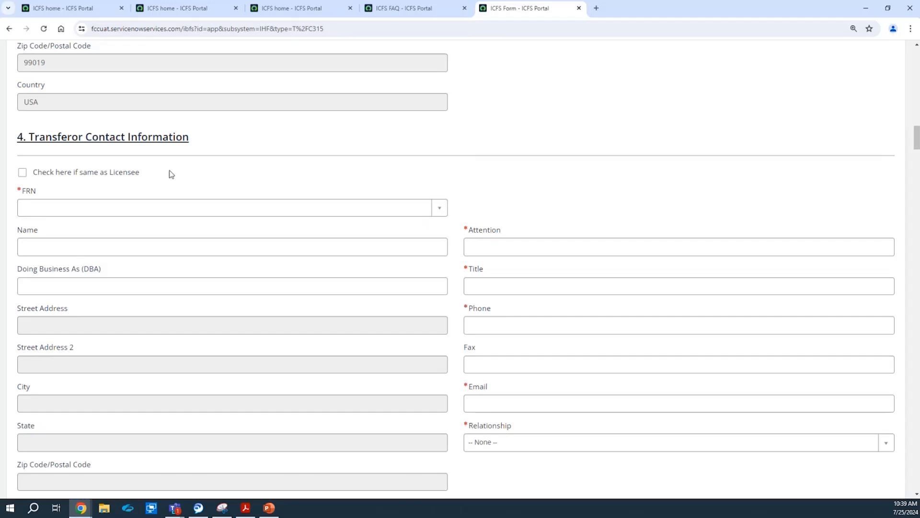
click(86, 178)
drag(917, 142, 916, 157)
click(674, 176)
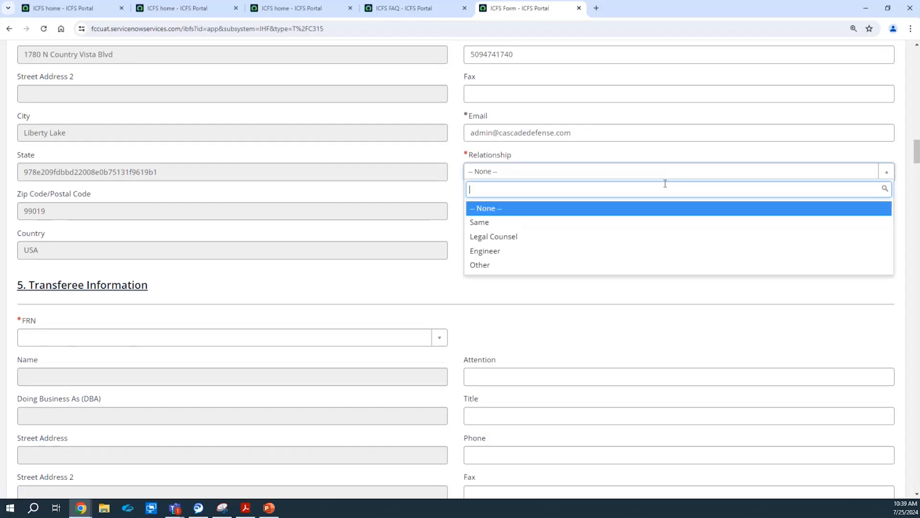
click(655, 239)
Pick the transferee's FRN, make it a Corporation, and reuse licensee contact details with Legal Counsel relationship.
click(154, 337)
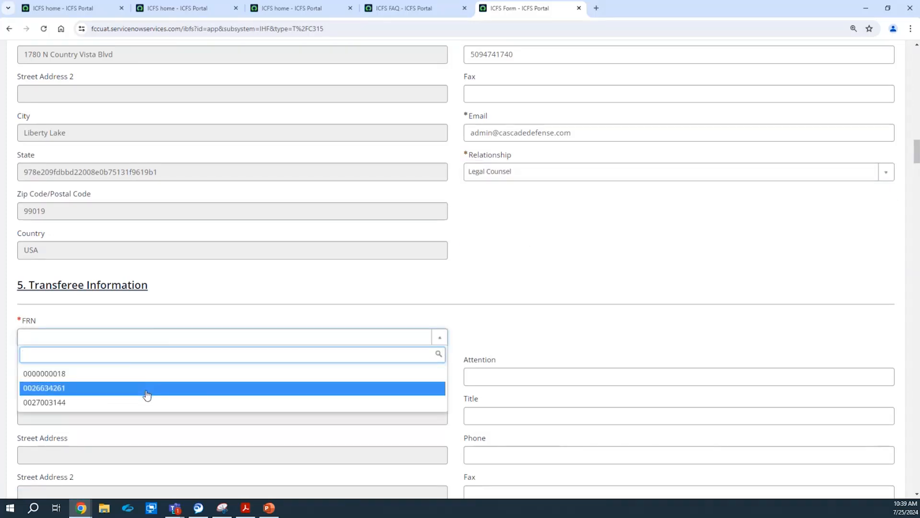
click(149, 401)
drag(918, 148, 917, 167)
click(799, 199)
click(773, 293)
click(69, 349)
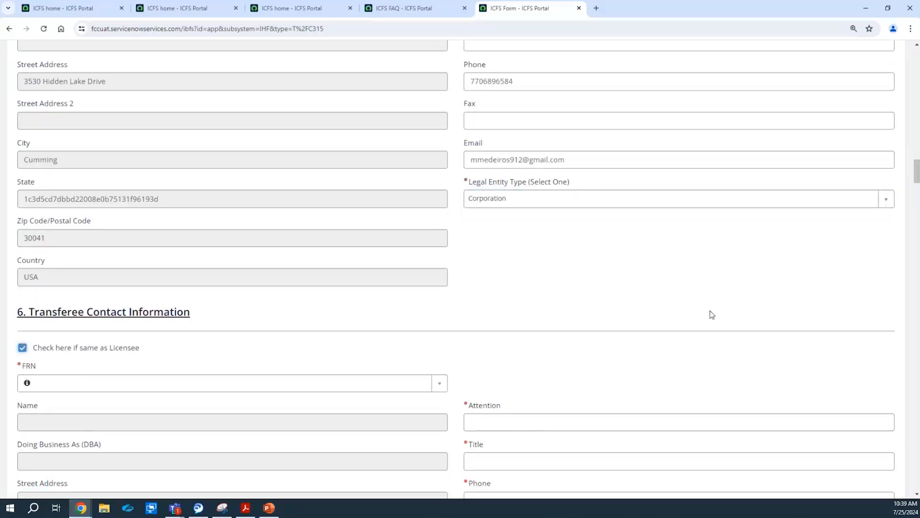
drag(917, 175, 917, 190)
click(837, 195)
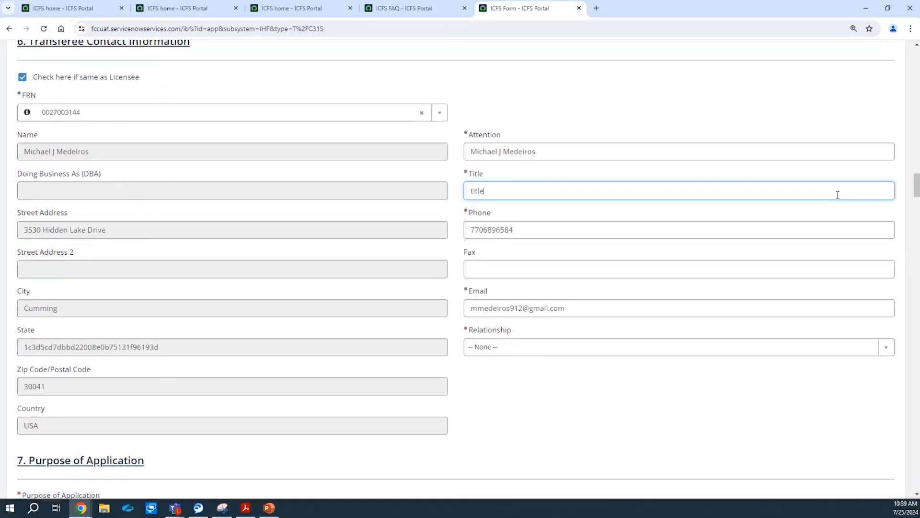
drag(917, 185, 917, 199)
click(799, 78)
click(776, 141)
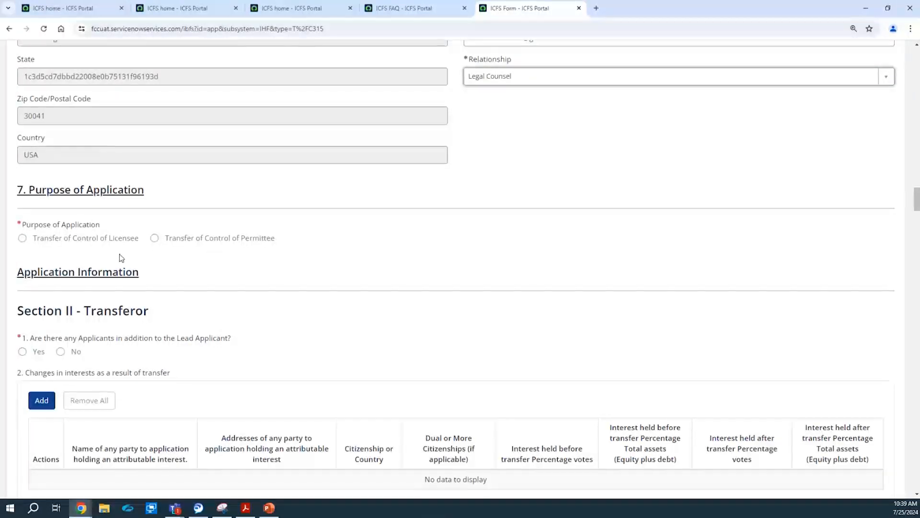
Set the purpose to Transfer of Control of Permittee and answer Yes to additional applicants.
click(155, 240)
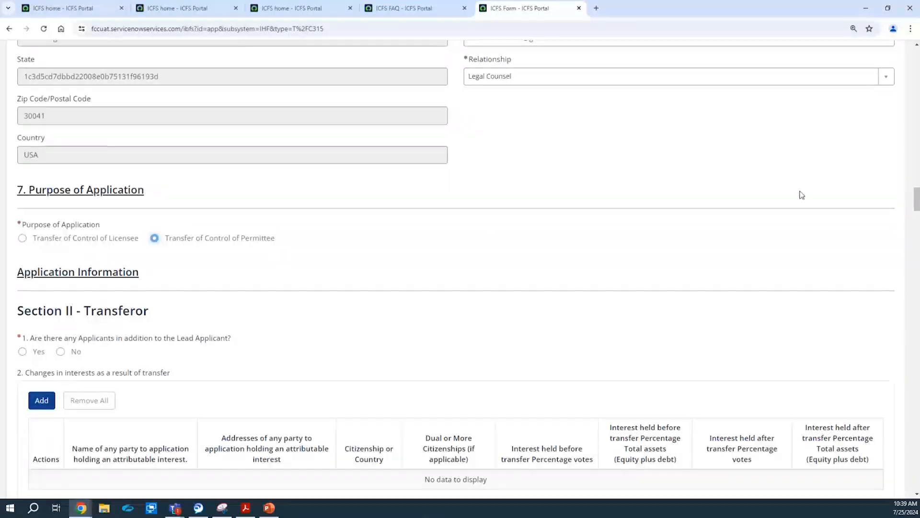
drag(917, 201, 917, 215)
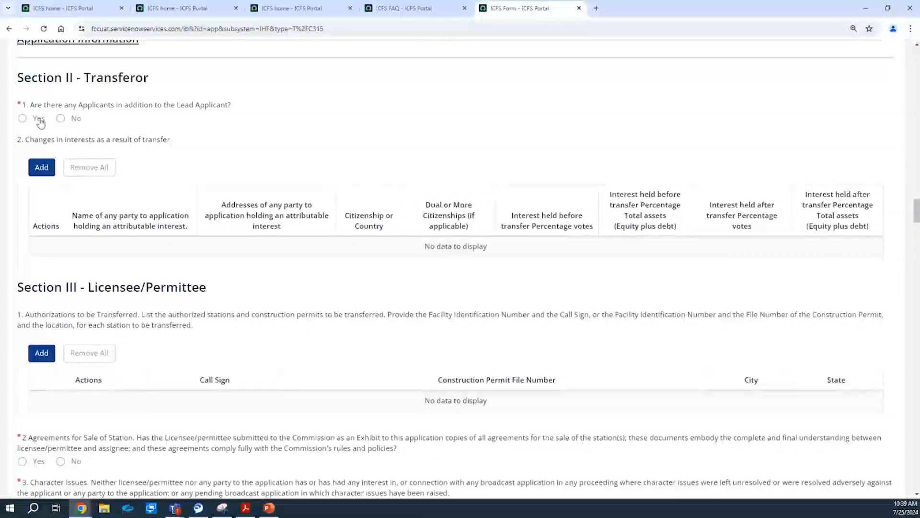
click(39, 120)
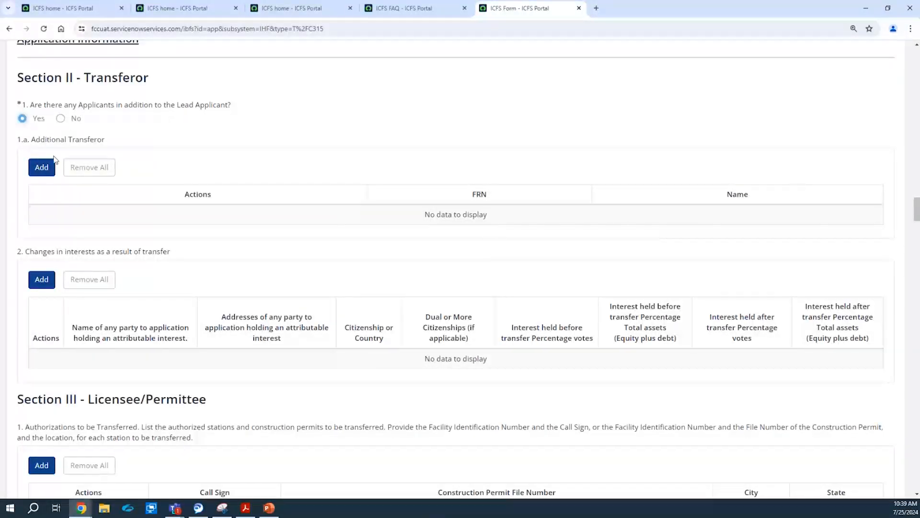
Add a transferor row with the Federal Communications Commission's FRN, then cancel the changes-in-interests add-row form.
click(45, 173)
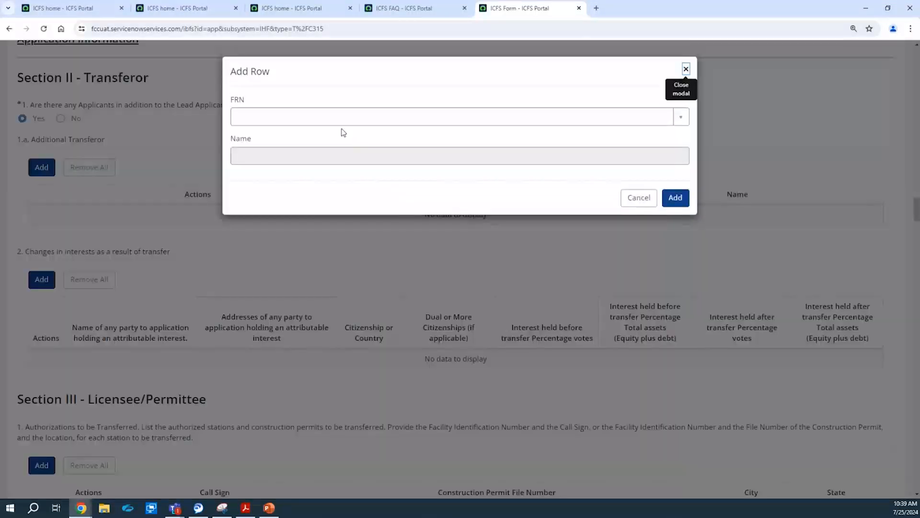
click(342, 122)
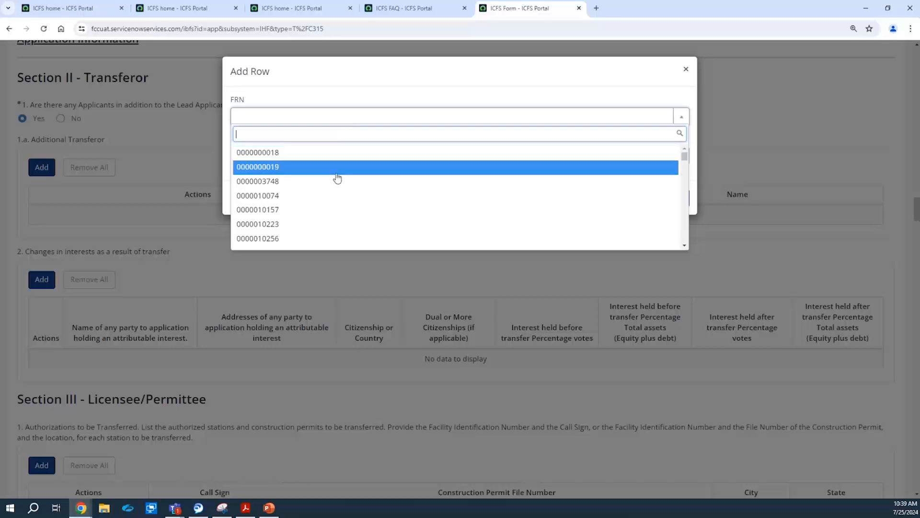
click(346, 154)
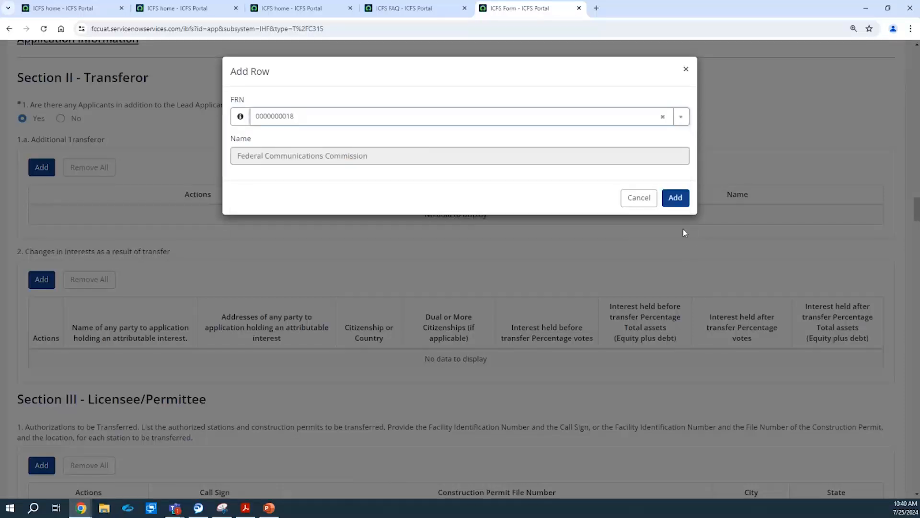
click(676, 198)
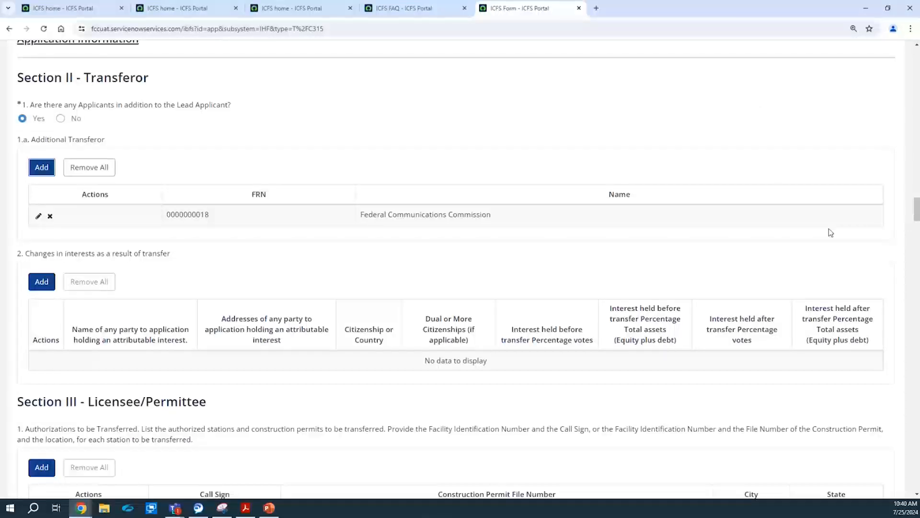
drag(917, 208, 917, 216)
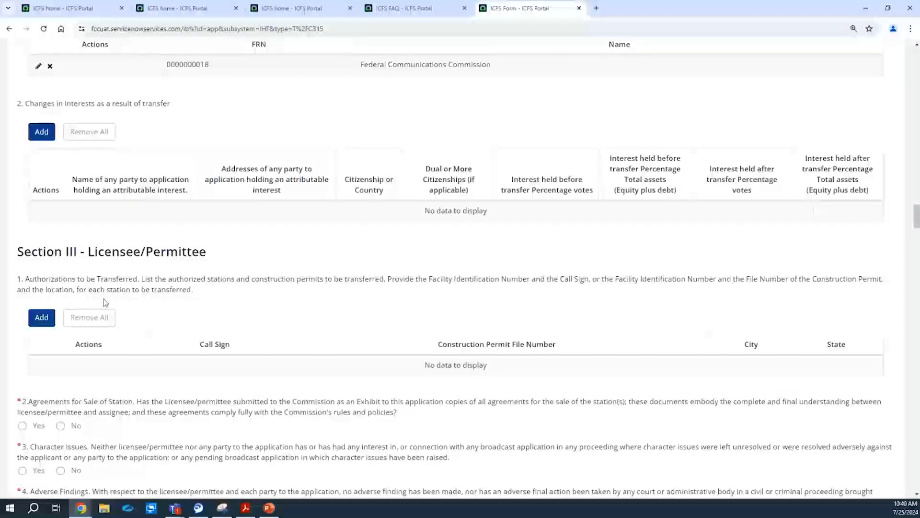
click(43, 136)
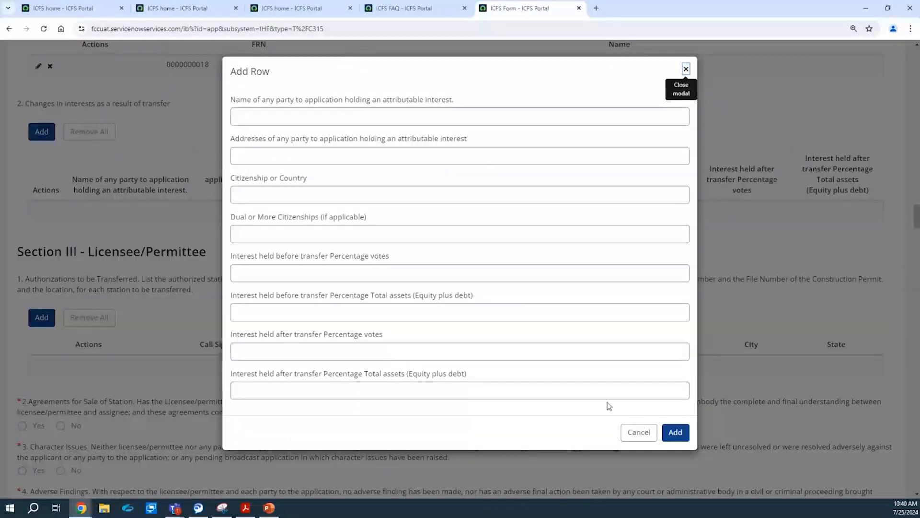
click(640, 432)
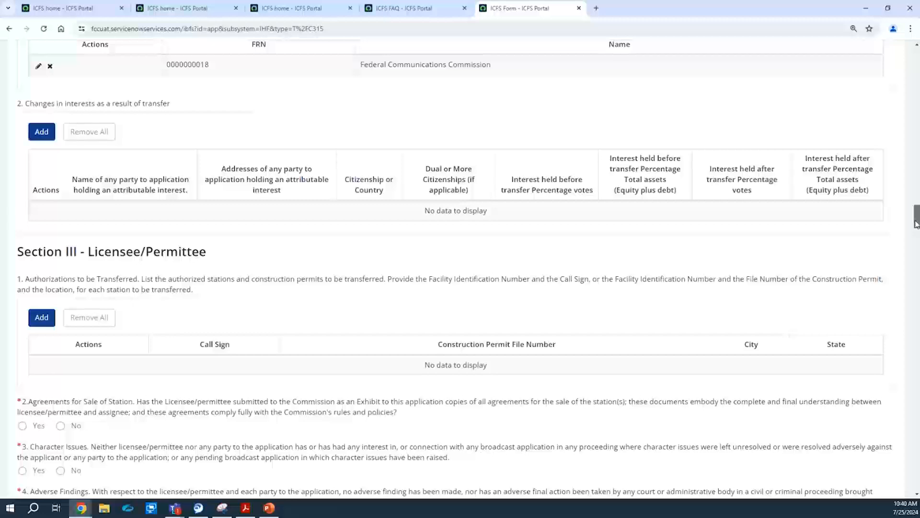
Answer Section III questions 2, 3 and 4 with No, Yes and No.
drag(916, 225, 915, 239)
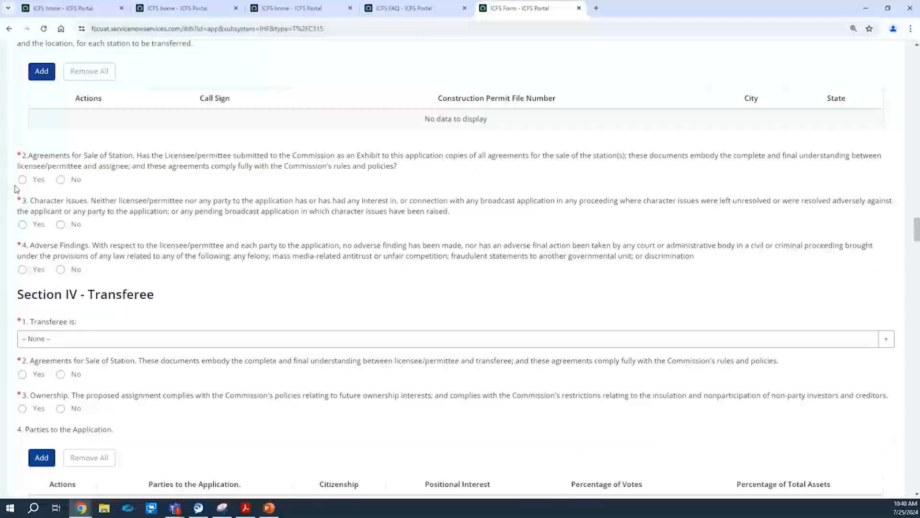
click(59, 180)
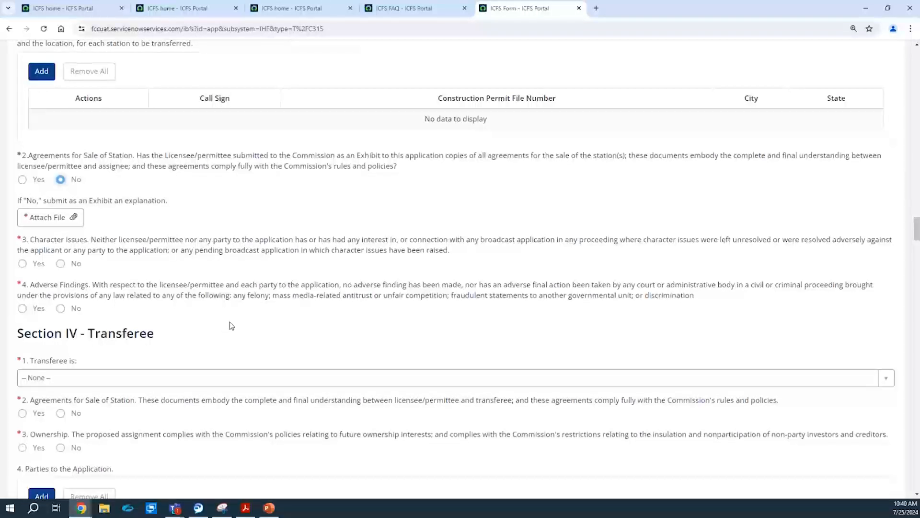
click(66, 266)
click(32, 265)
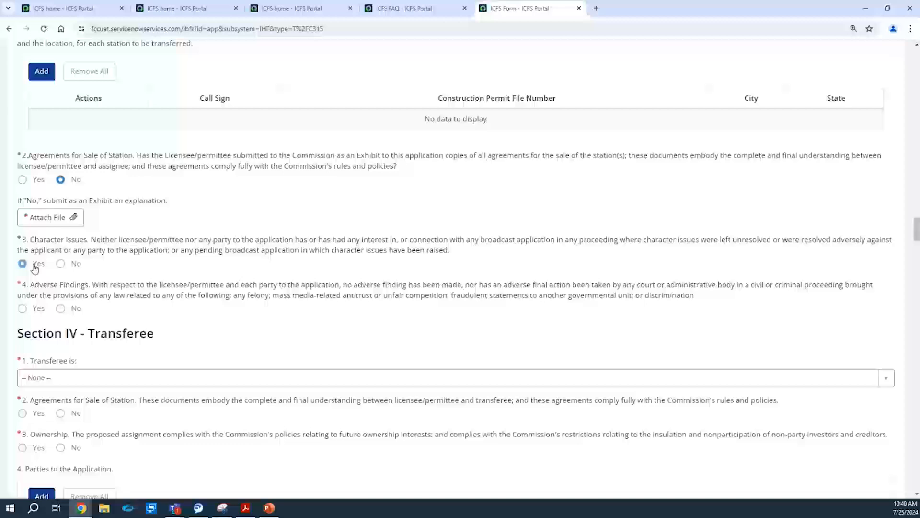
click(61, 309)
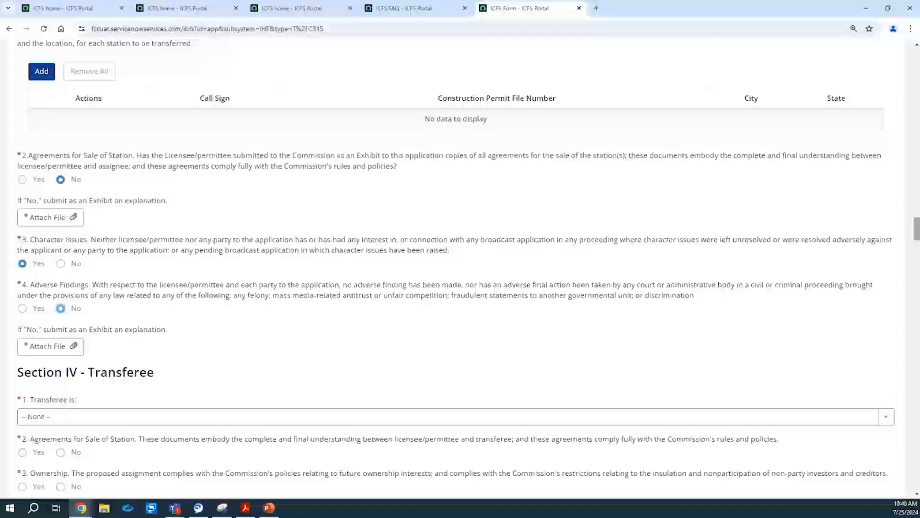
Set the transferee to An individual and answer Yes to Section IV questions 2, 3 and 5–8.
scroll(808, 109, down, 6)
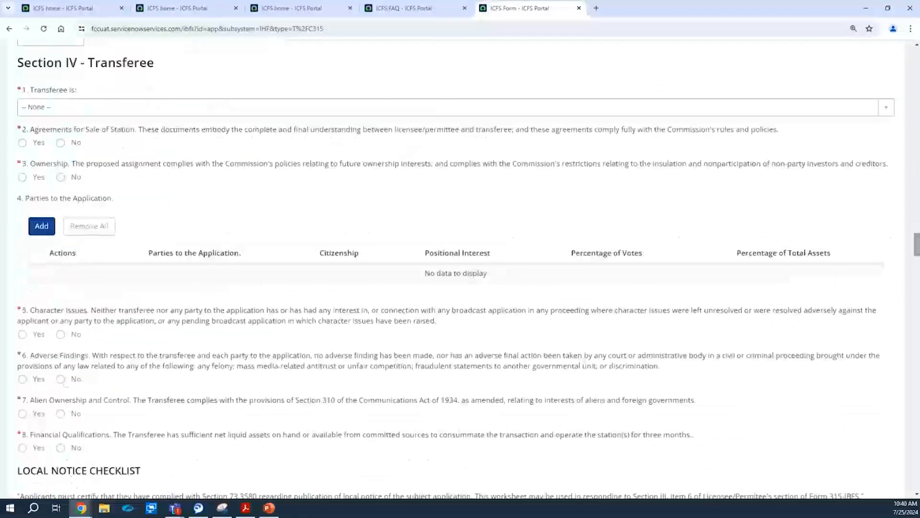
click(808, 110)
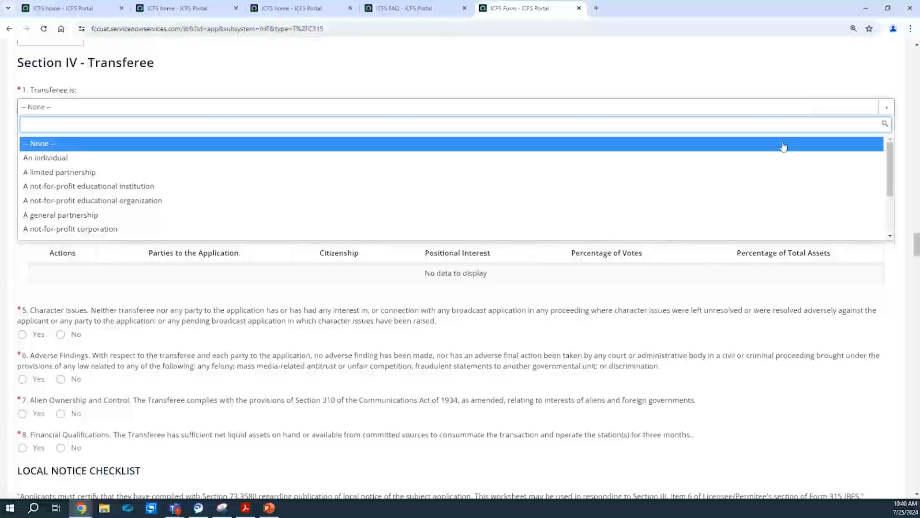
click(781, 158)
click(30, 146)
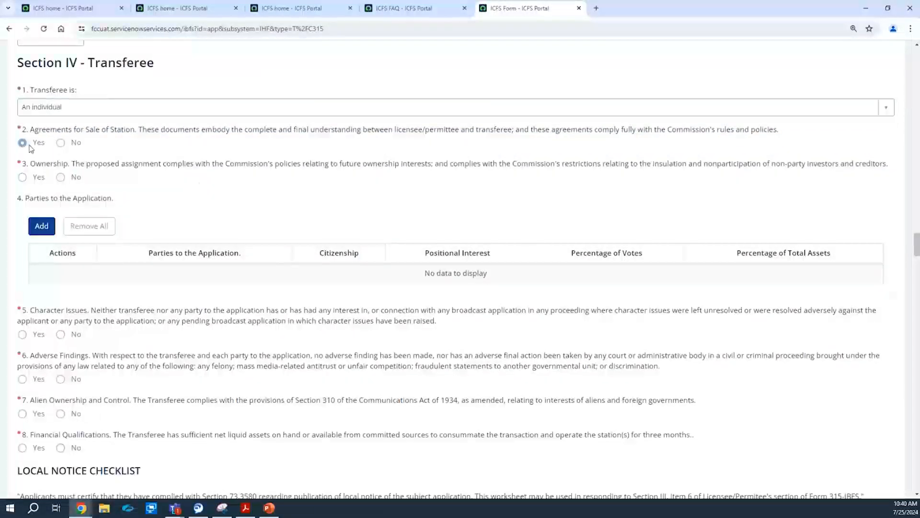
click(61, 177)
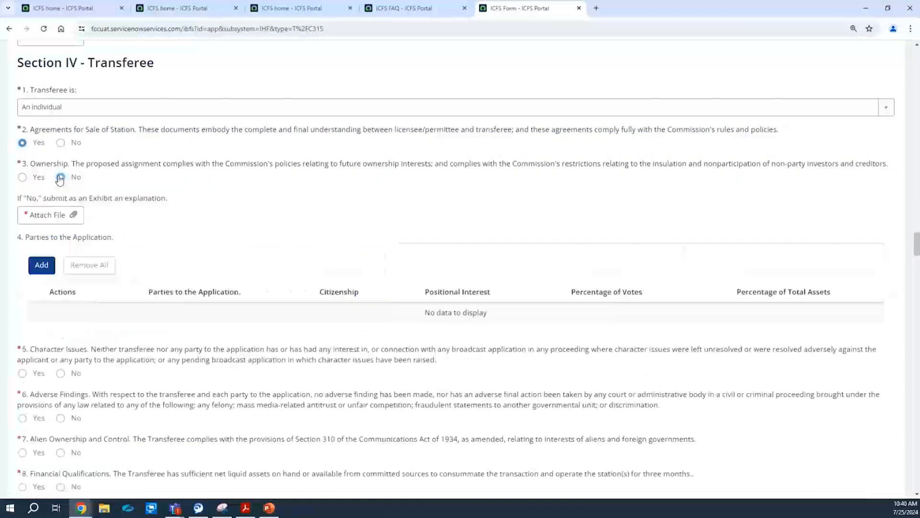
click(34, 179)
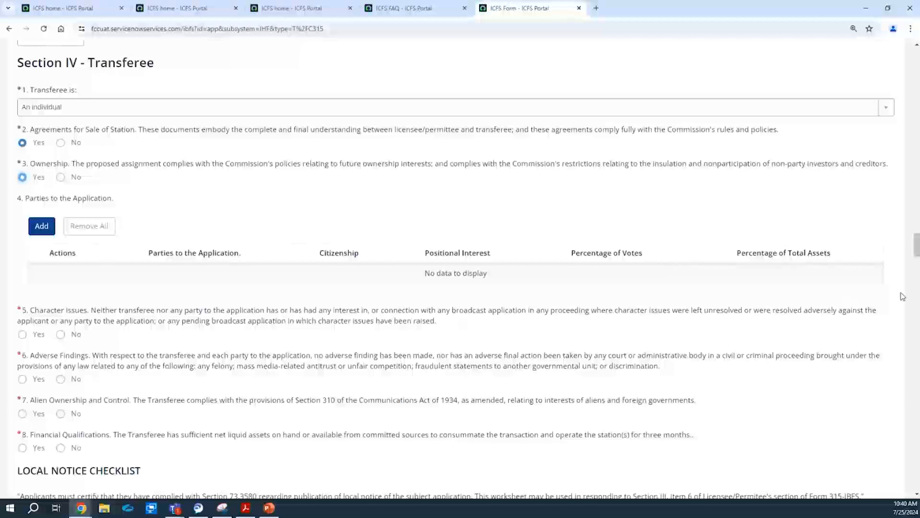
scroll(760, 185, down, 1)
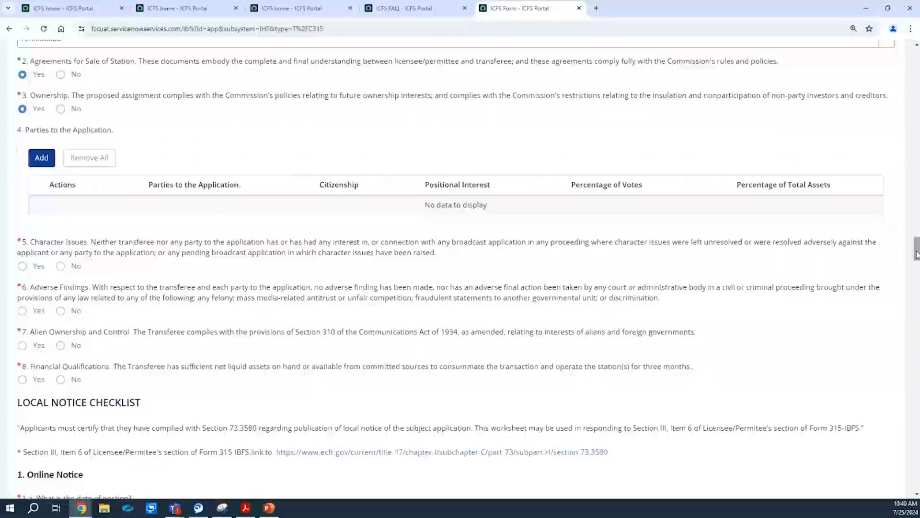
click(26, 269)
click(33, 311)
click(38, 349)
click(33, 379)
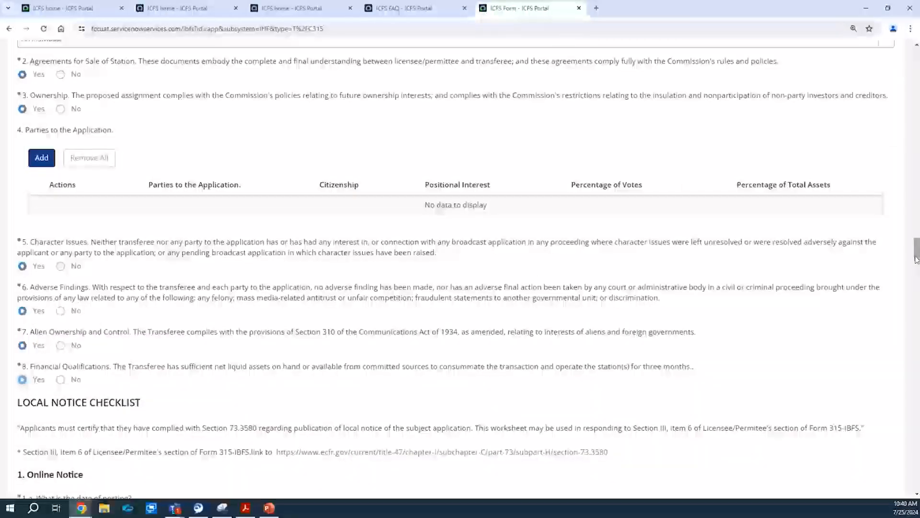
drag(914, 264, 916, 278)
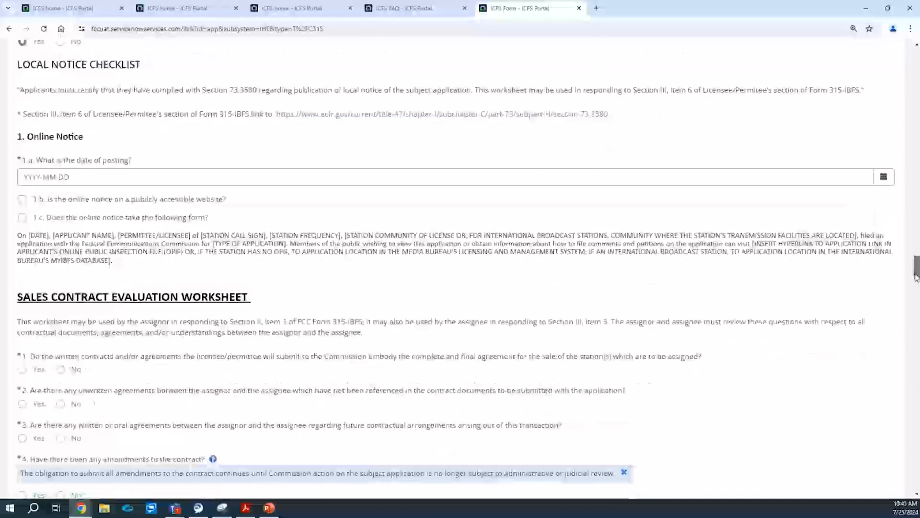
Answer No to Sales Contract Evaluation Worksheet questions 1 and 2.
right_click(888, 176)
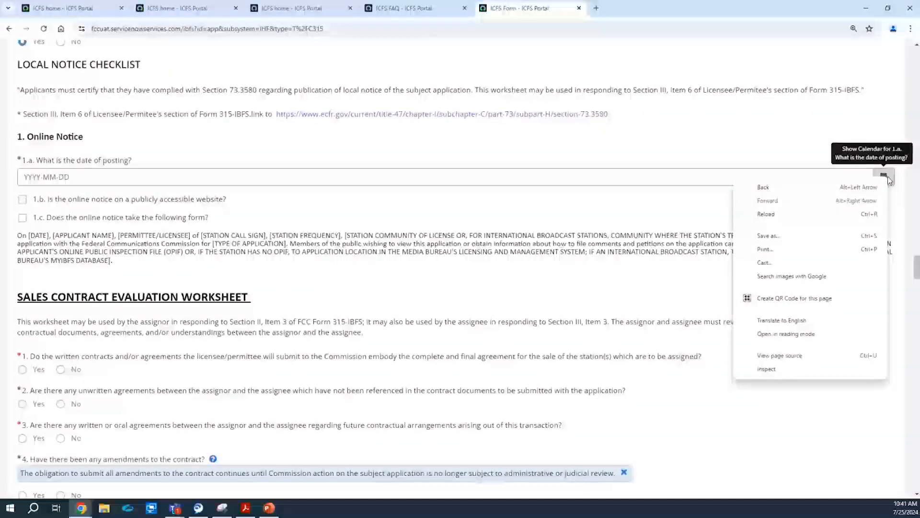
click(797, 123)
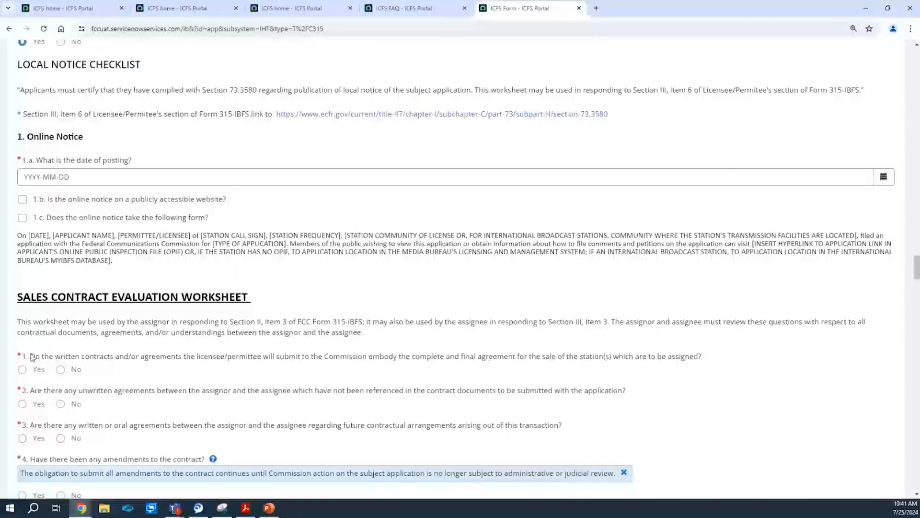
click(23, 369)
click(62, 370)
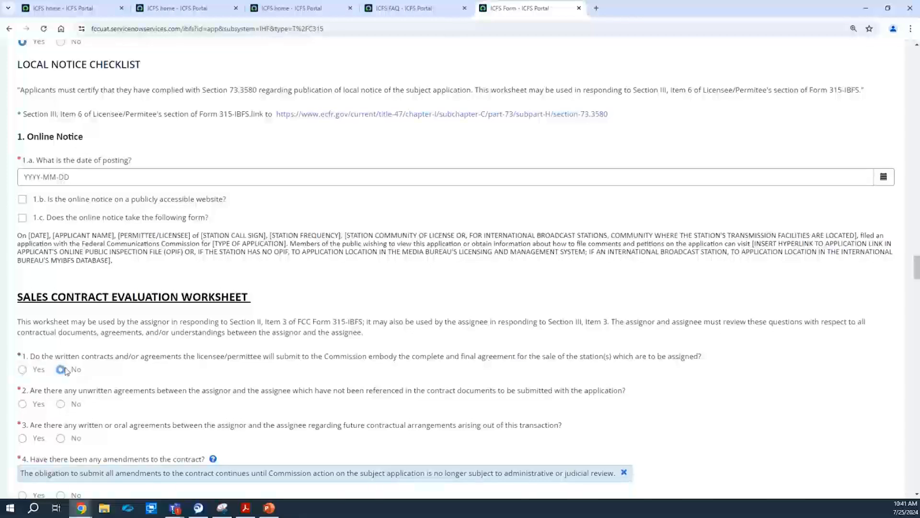
click(60, 404)
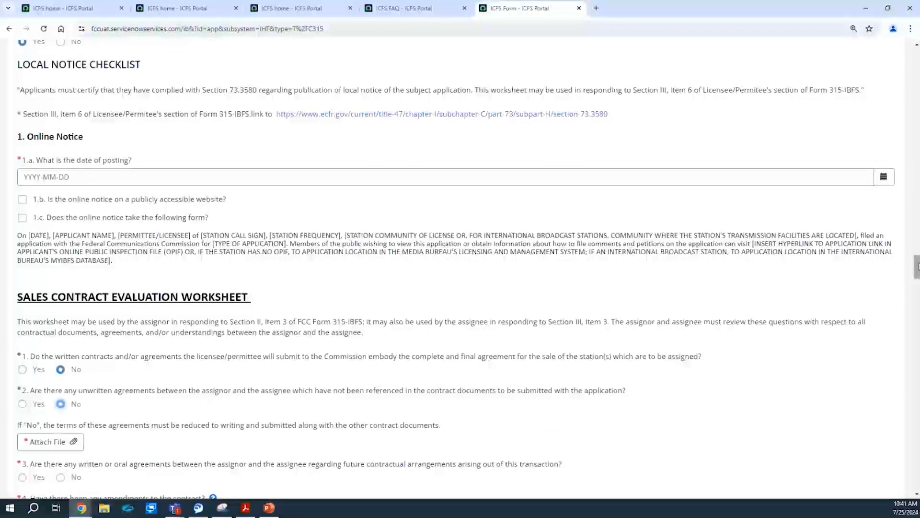
Answer No to question 4, Yes to control questions 5 and 6, and No to license reversion.
scroll(899, 298, down, 1)
scroll(108, 198, down, 5)
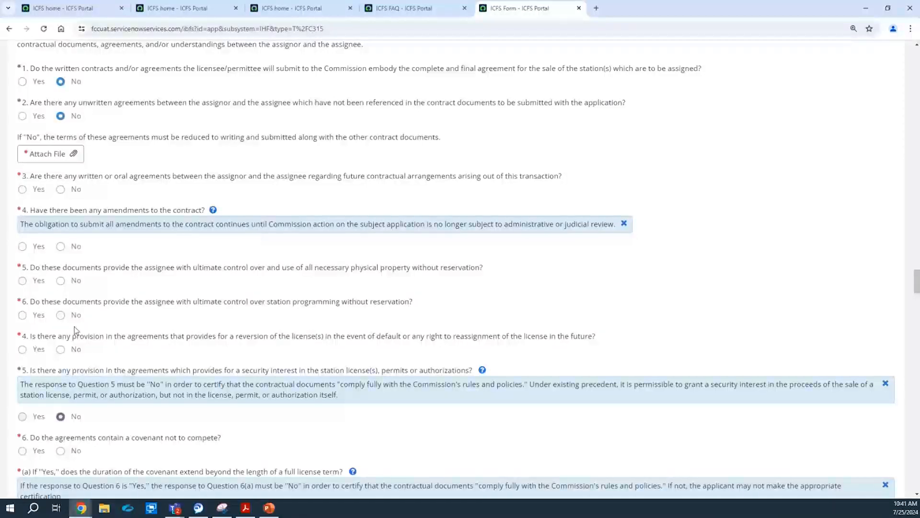
click(22, 246)
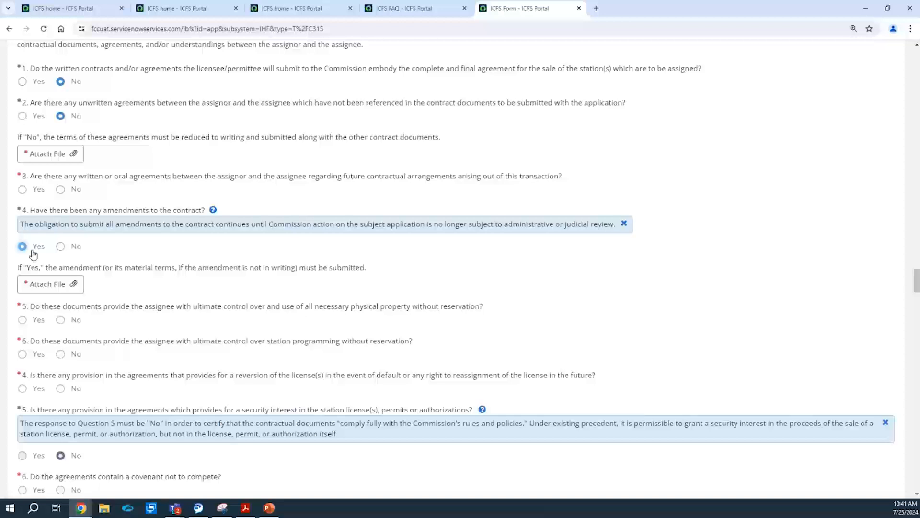
click(61, 246)
click(24, 281)
click(36, 317)
click(72, 350)
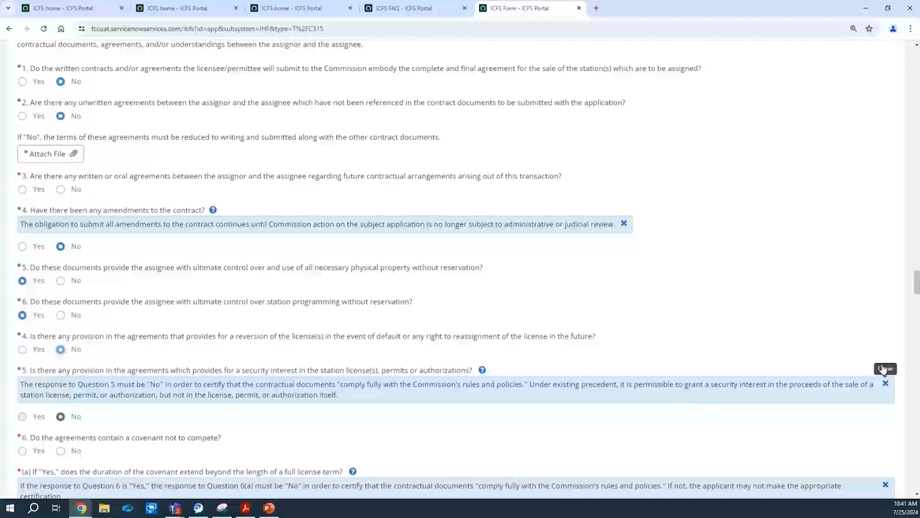
Answer Yes to Worksheet #3 question 1 on future ownership rights, then review through the signature sections.
scroll(917, 288, down, 6)
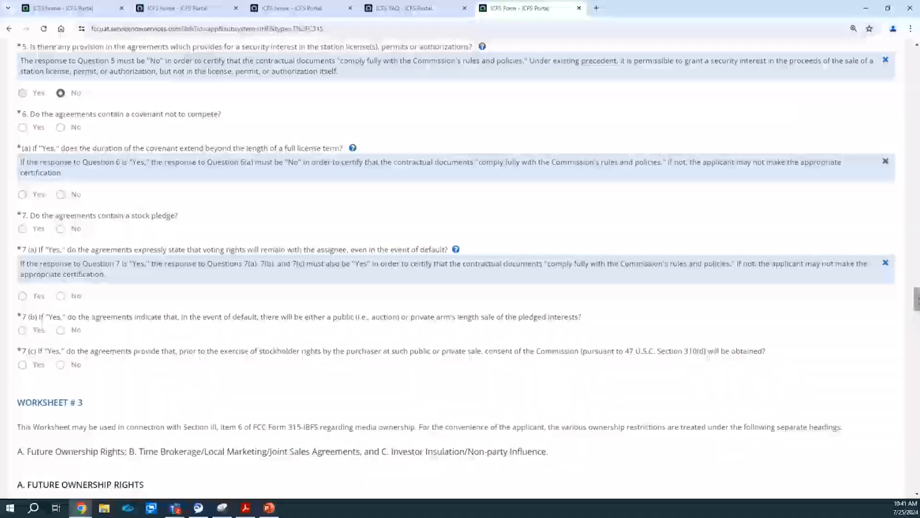
scroll(916, 307, down, 3)
drag(917, 307, 917, 327)
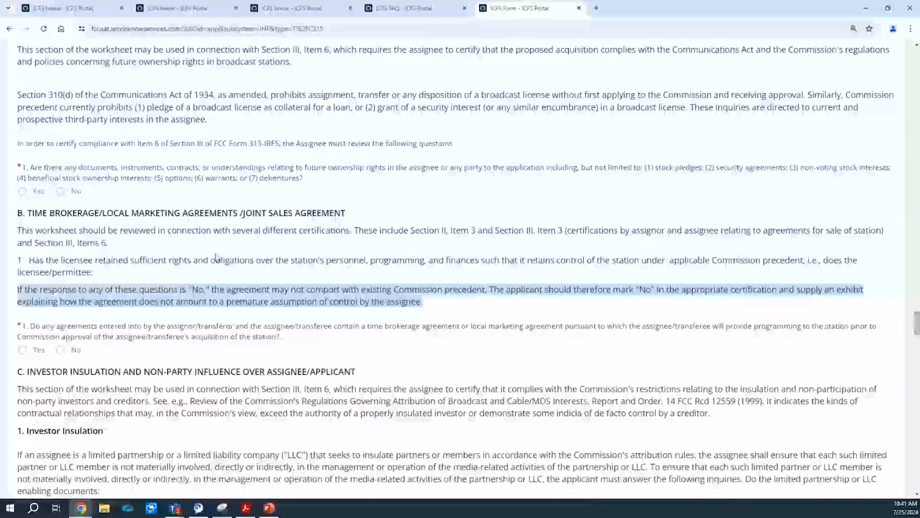
click(37, 192)
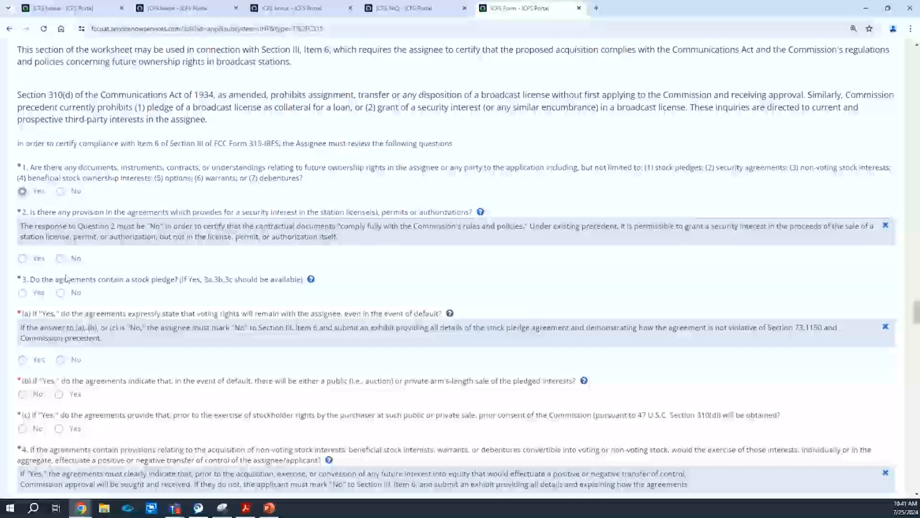
click(73, 191)
click(28, 192)
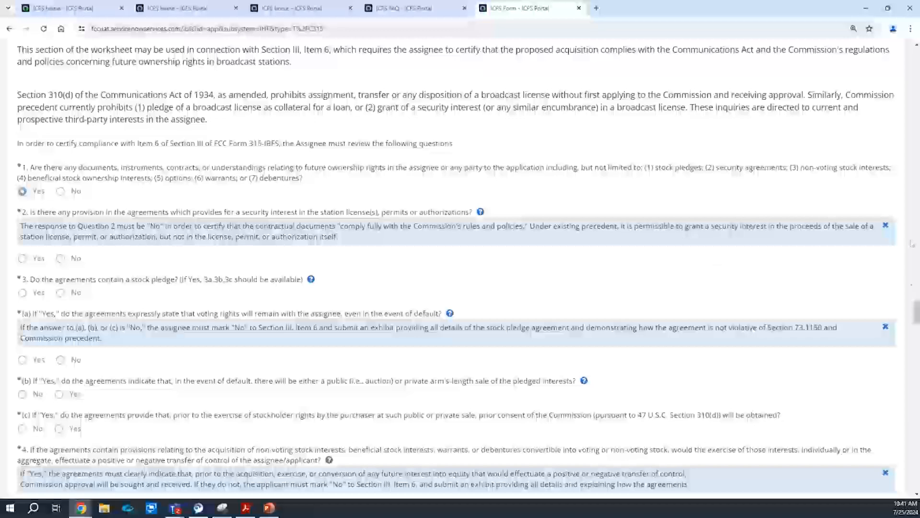
drag(916, 312, 917, 415)
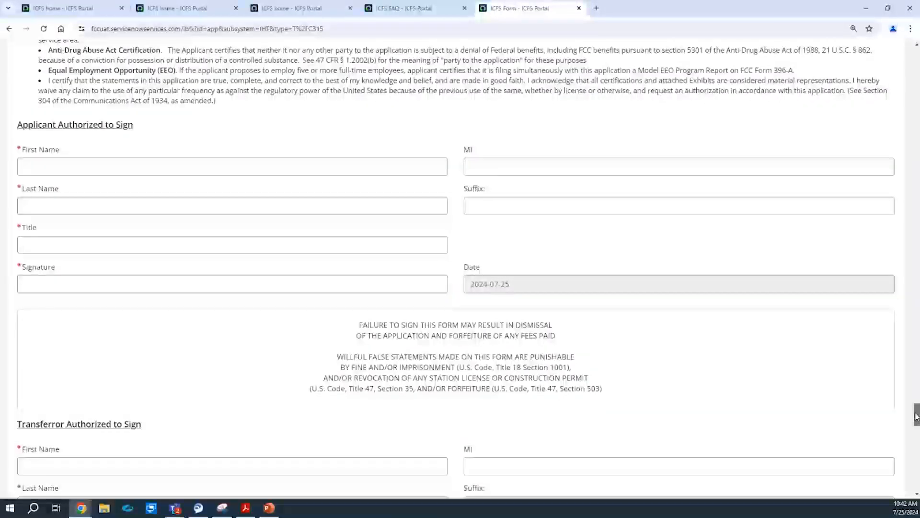
mouse_move(916, 415)
mouse_down()
mouse_move(918, 456)
mouse_move(904, 147)
mouse_move(889, 108)
mouse_move(839, 45)
mouse_up()
Go to the IHF amendment page for a pending Form 314 application, abandoning the unsaved Form 315 draft.
click(243, 102)
mouse_move(309, 174)
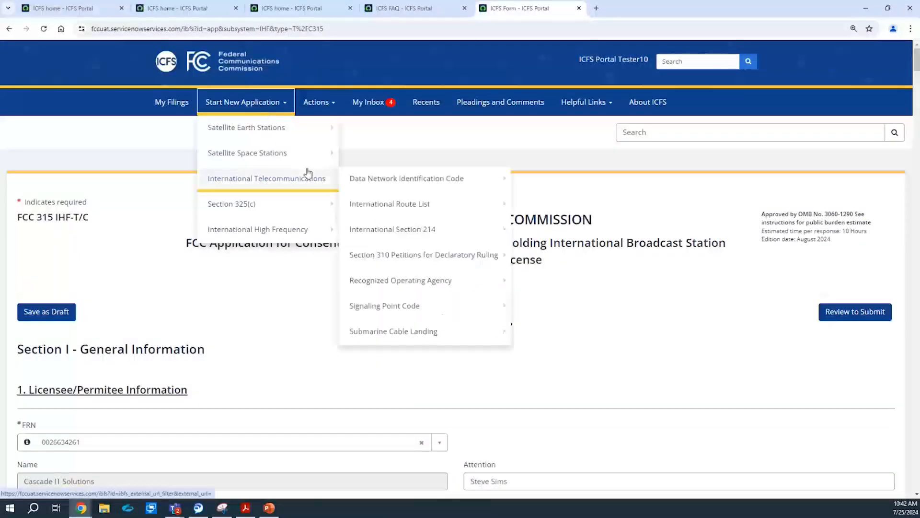
mouse_move(288, 230)
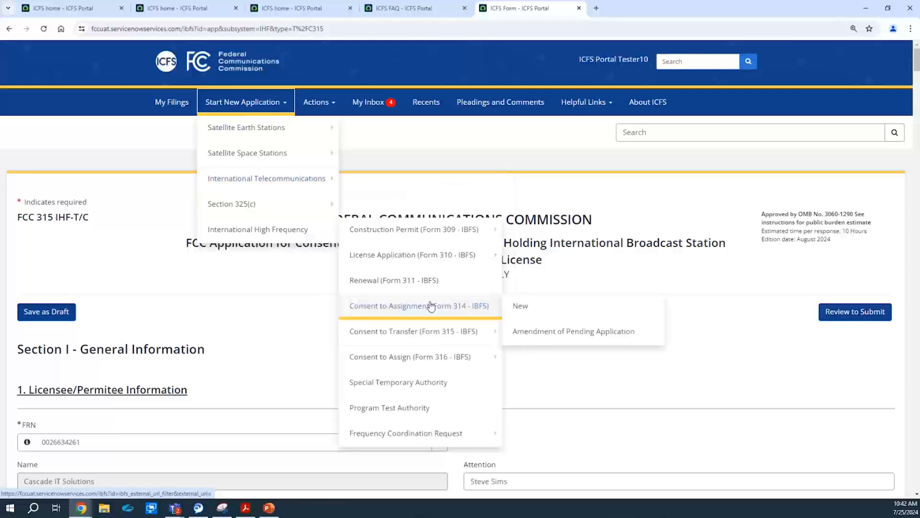
mouse_move(439, 356)
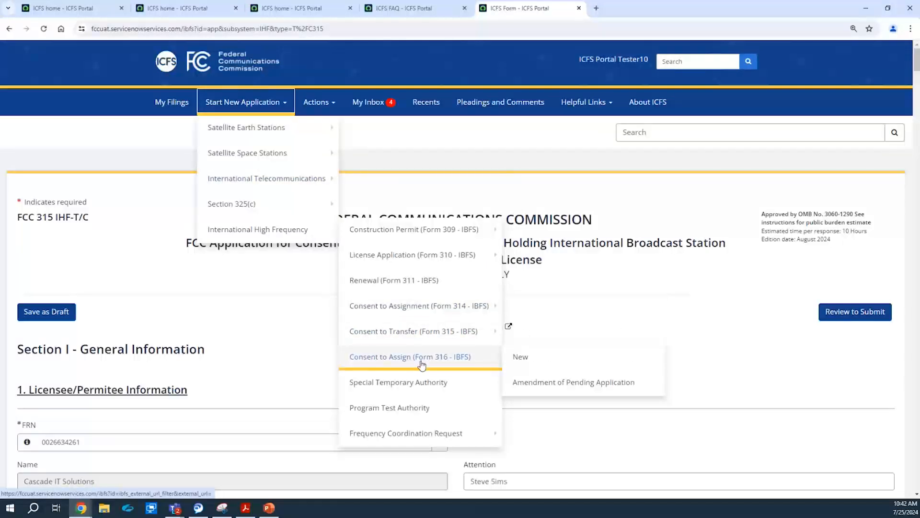
mouse_move(426, 335)
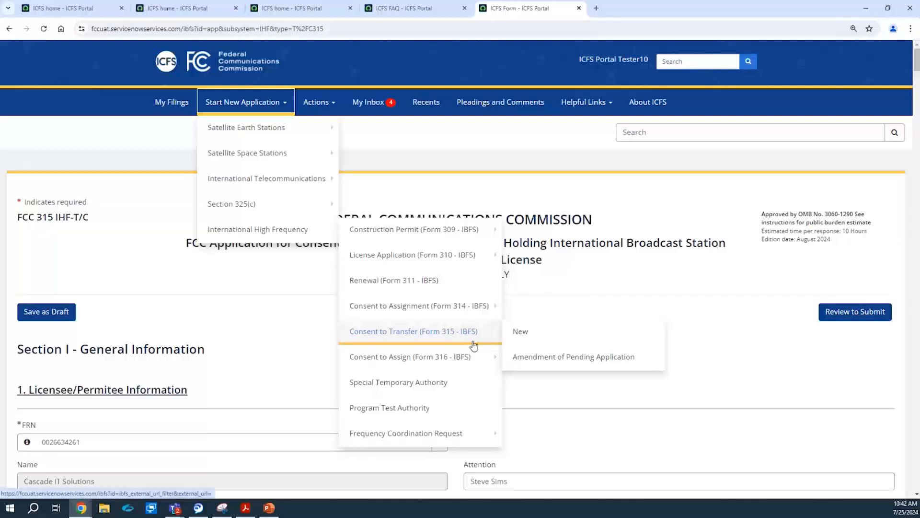
mouse_move(469, 311)
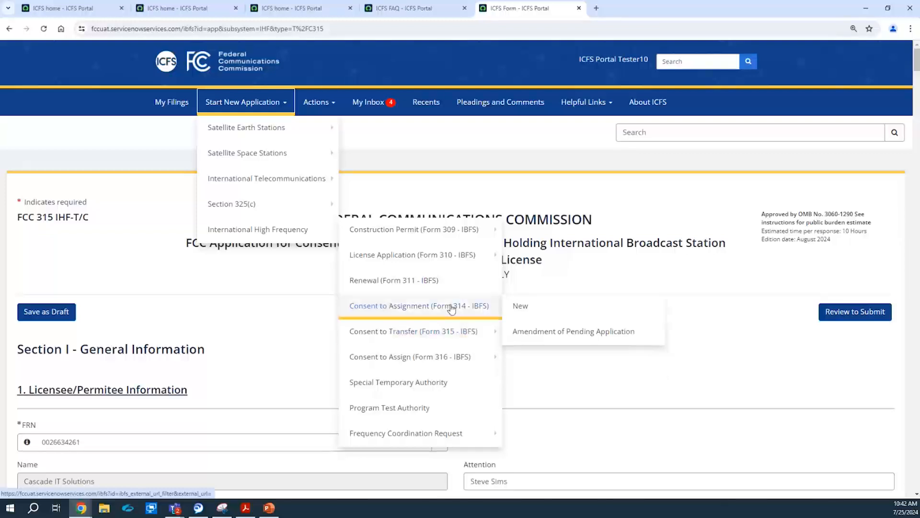
click(527, 331)
click(593, 124)
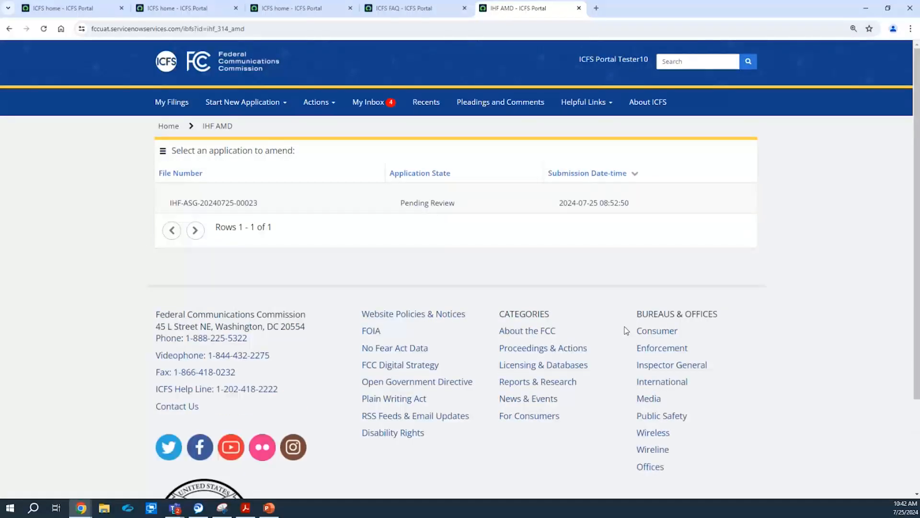
Open the pending application's FCC 314 IHF-ASG amendment form and scroll through it and back to the top.
click(222, 203)
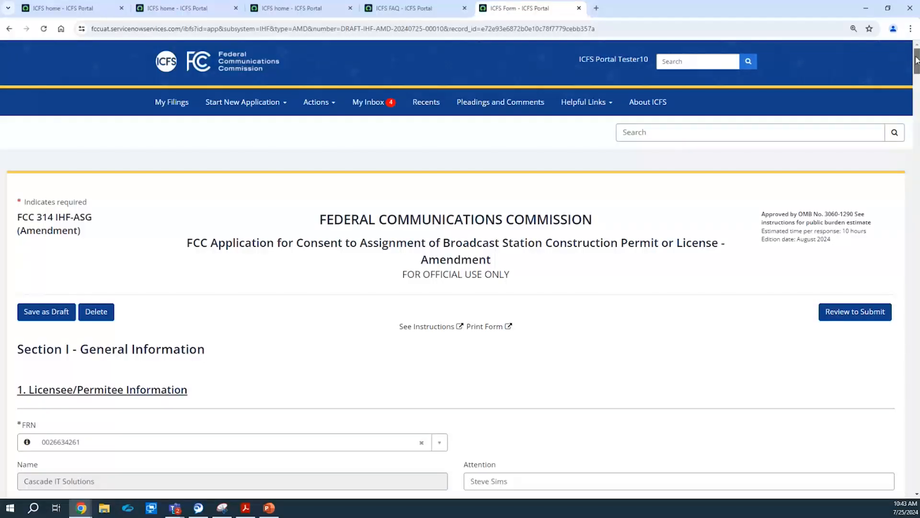
drag(917, 60, 912, 448)
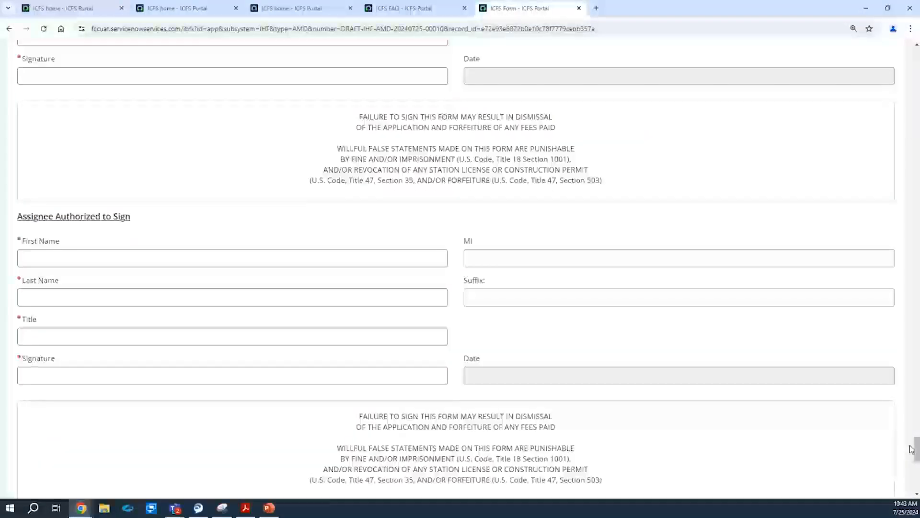
drag(916, 455, 893, 61)
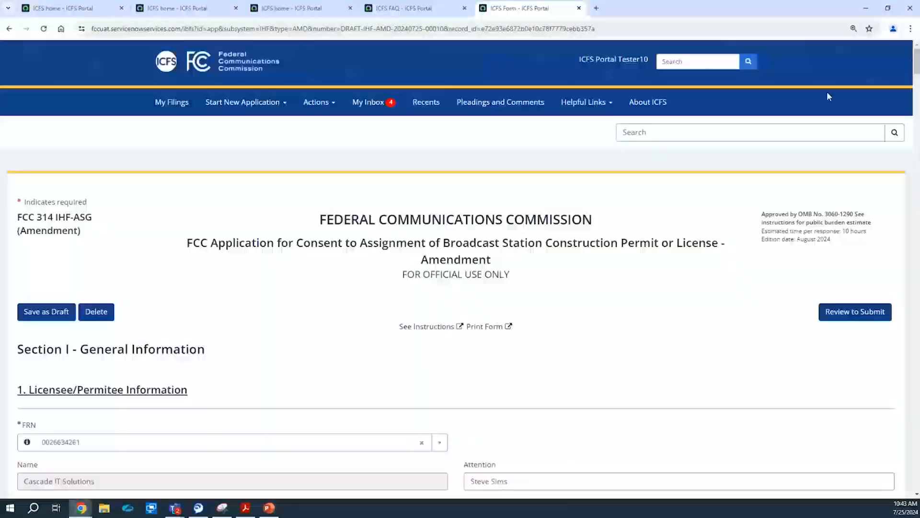
Bring up International High Frequency > Frequency Coordination Request > Propose Frequency for the Upcoming Season in the new-application menu.
click(255, 107)
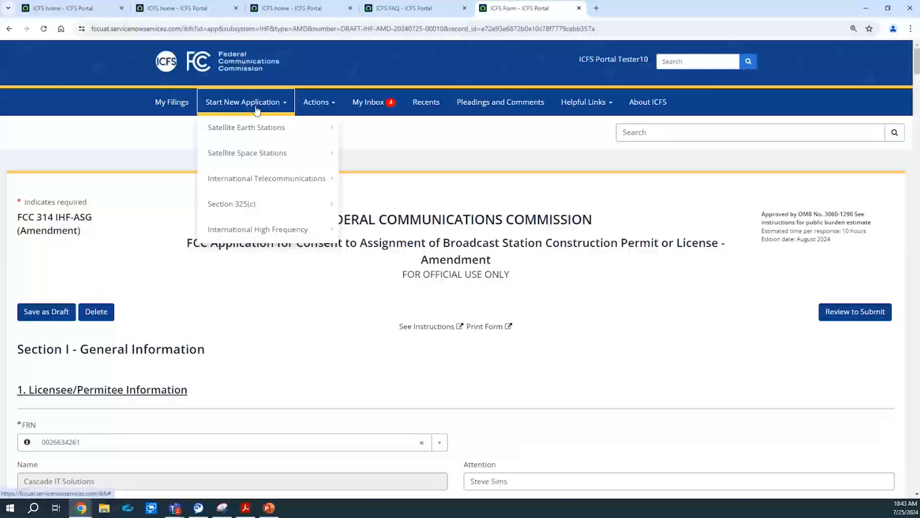
mouse_move(312, 177)
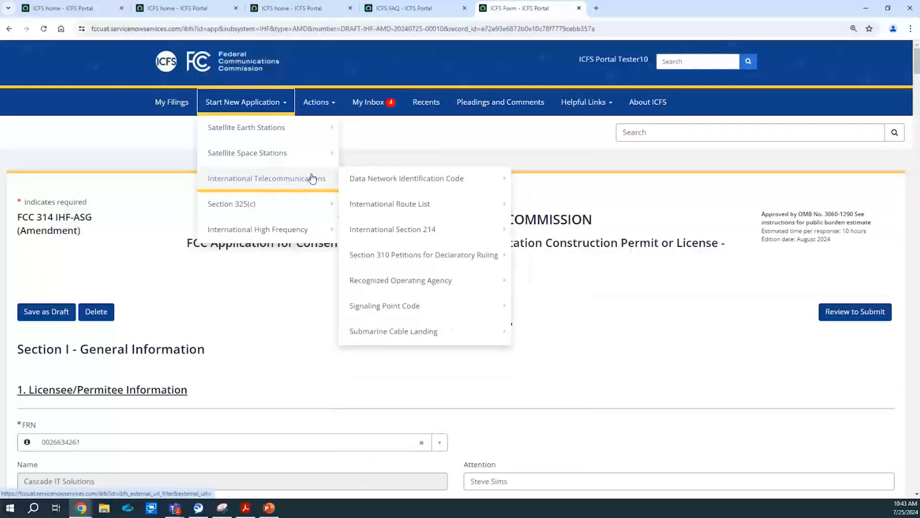
mouse_move(302, 230)
mouse_move(373, 240)
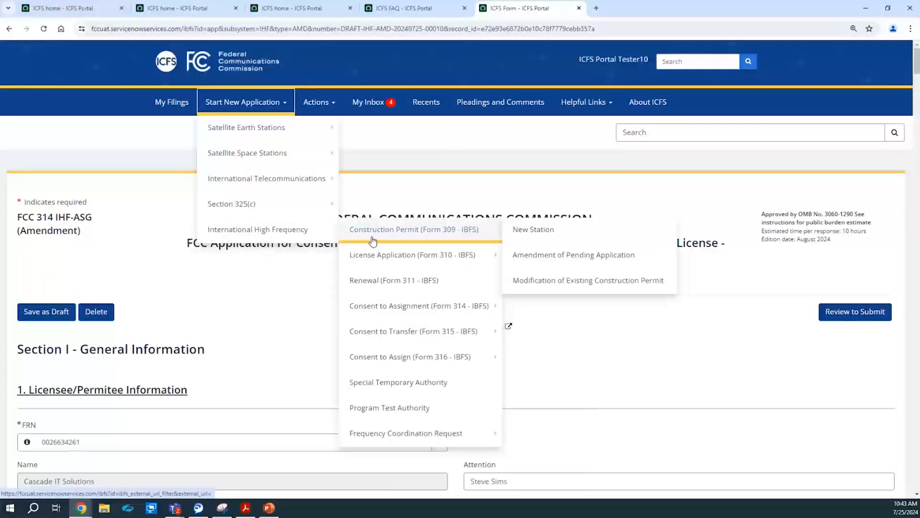
mouse_move(479, 433)
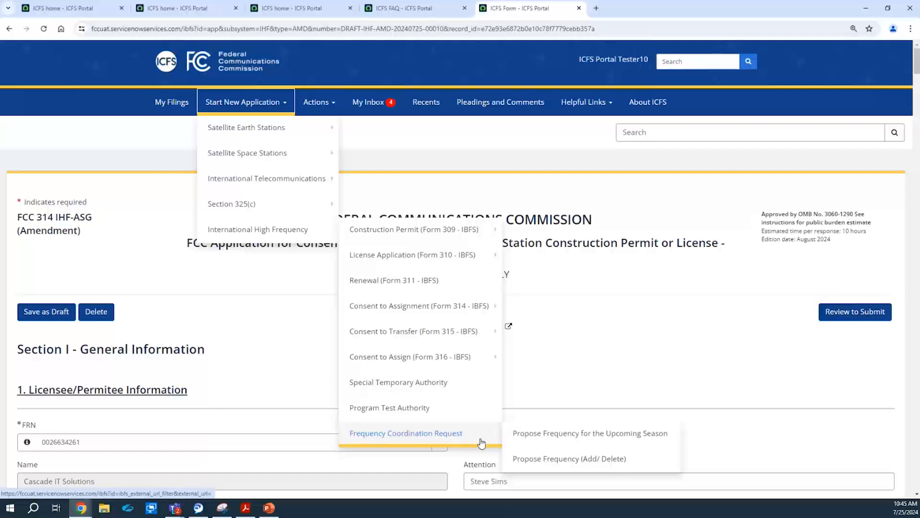
Start a new IHF proposal of frequencies for the upcoming season.
mouse_move(315, 234)
mouse_move(405, 244)
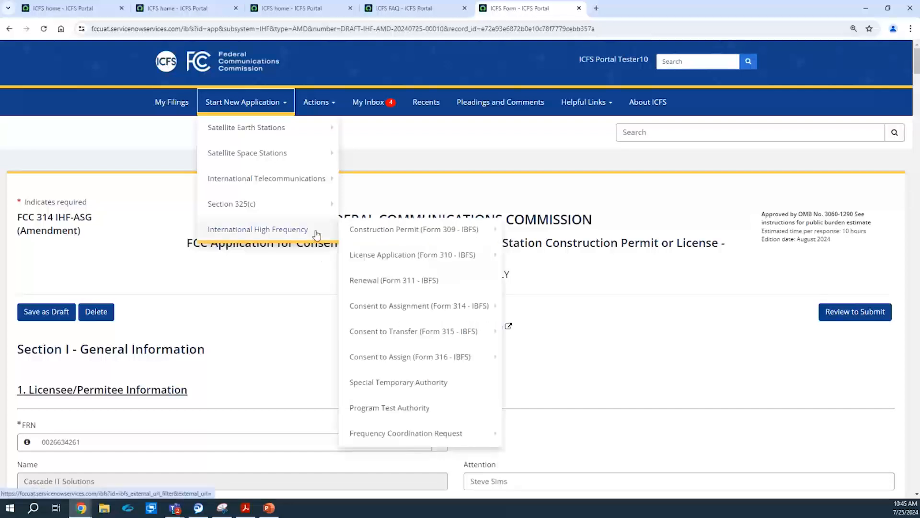
mouse_move(455, 433)
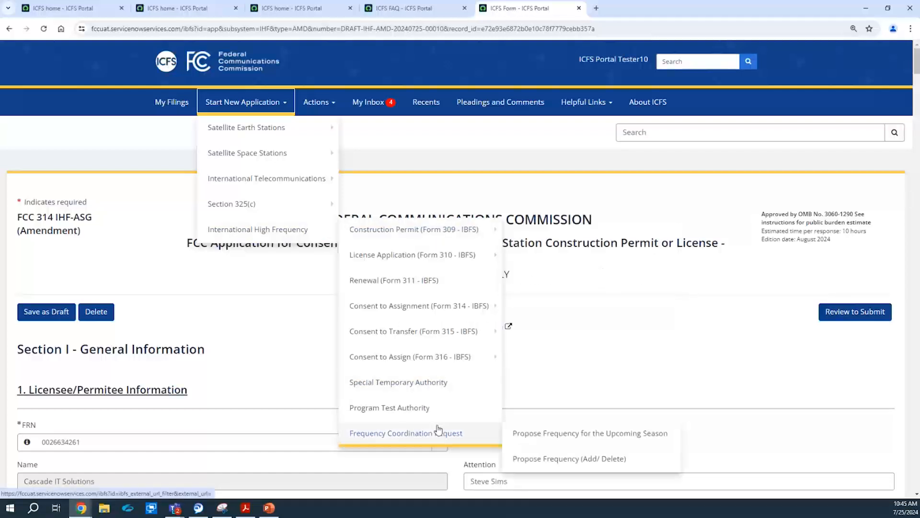
click(530, 434)
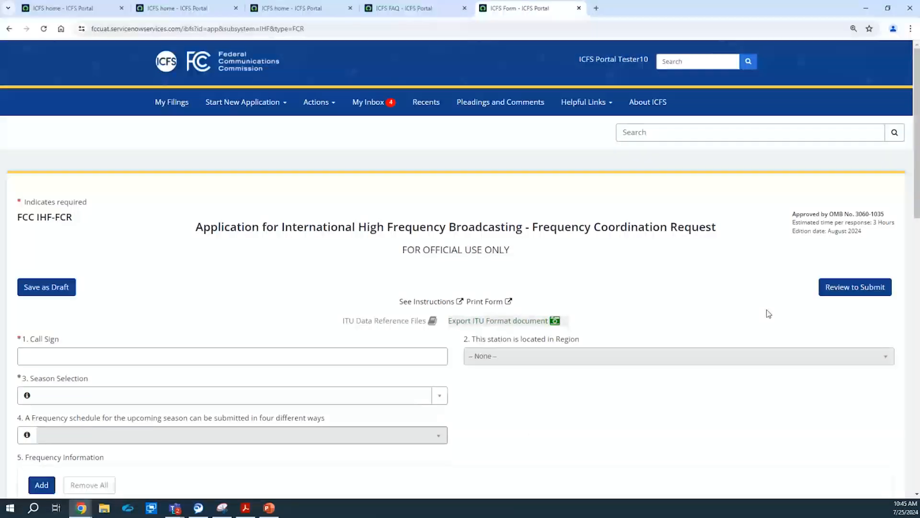
drag(918, 92, 918, 120)
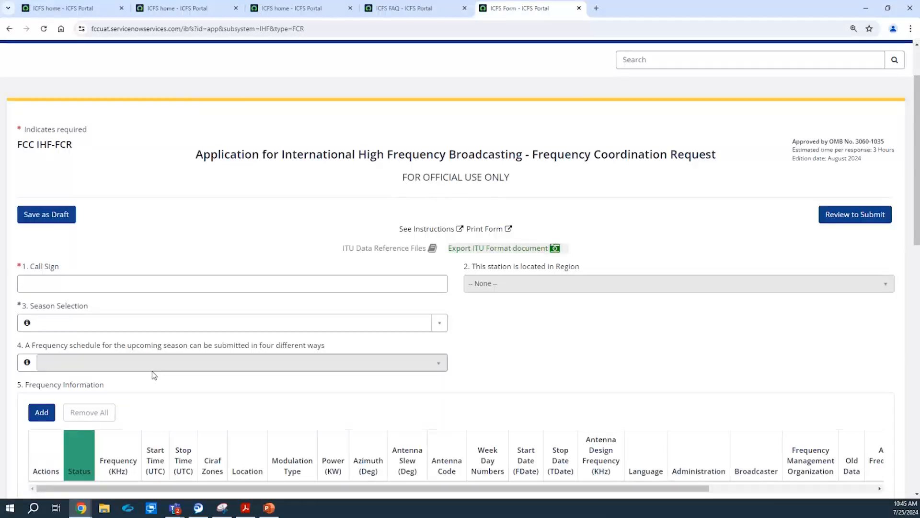
Enter call sign WEWN so Region 3 fills in, and select season B24 (Upcoming).
click(135, 277)
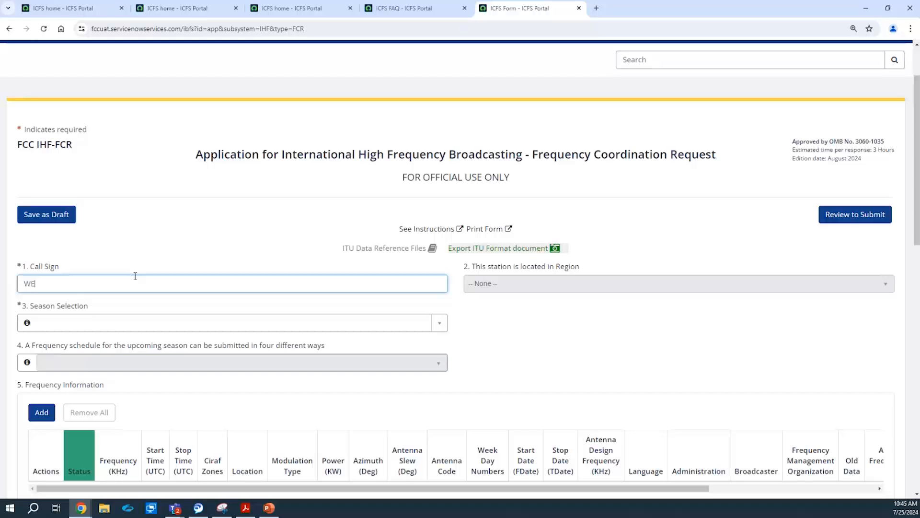
click(143, 249)
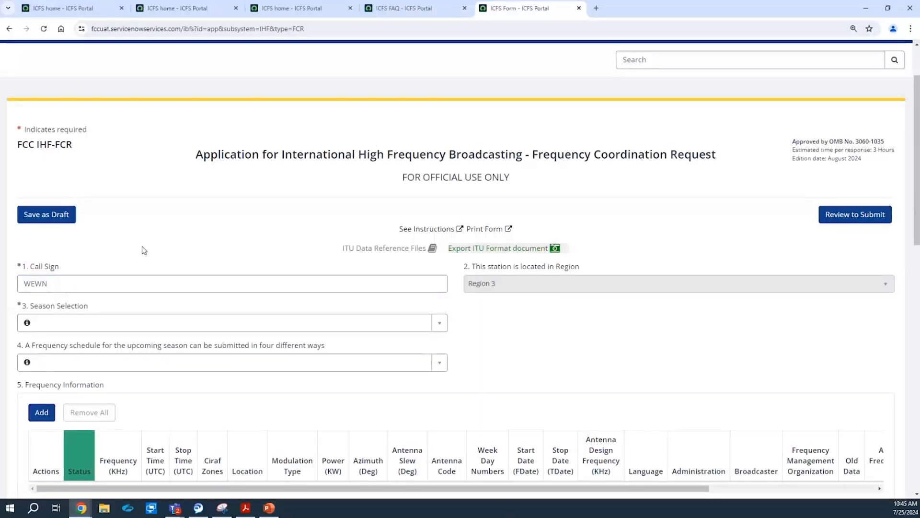
drag(917, 86, 918, 101)
click(79, 276)
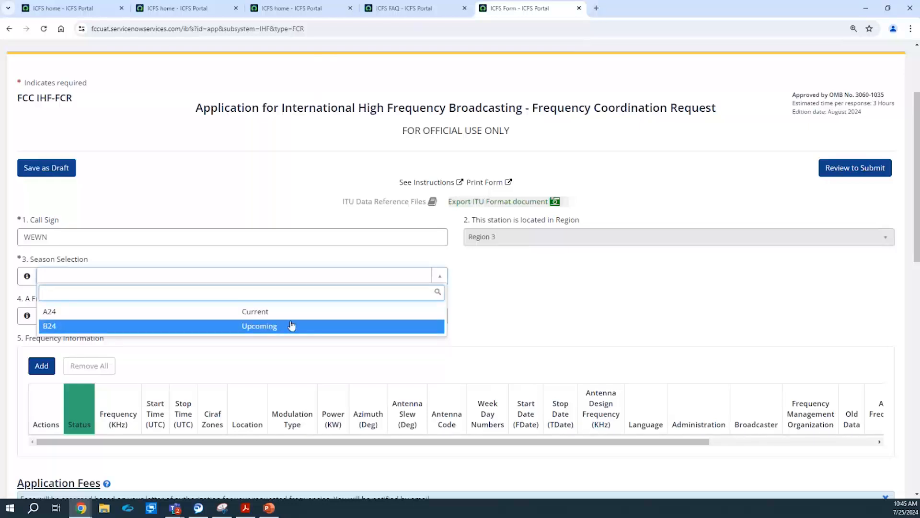
click(317, 326)
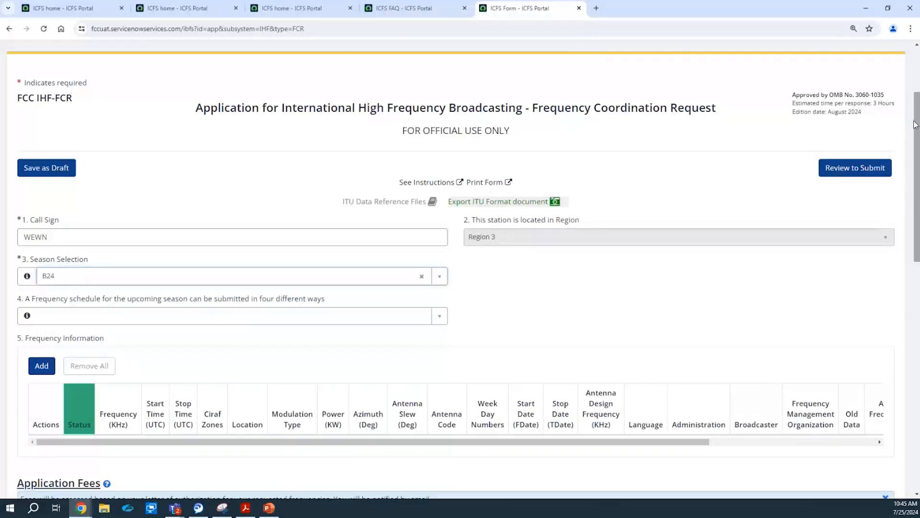
drag(918, 124, 917, 151)
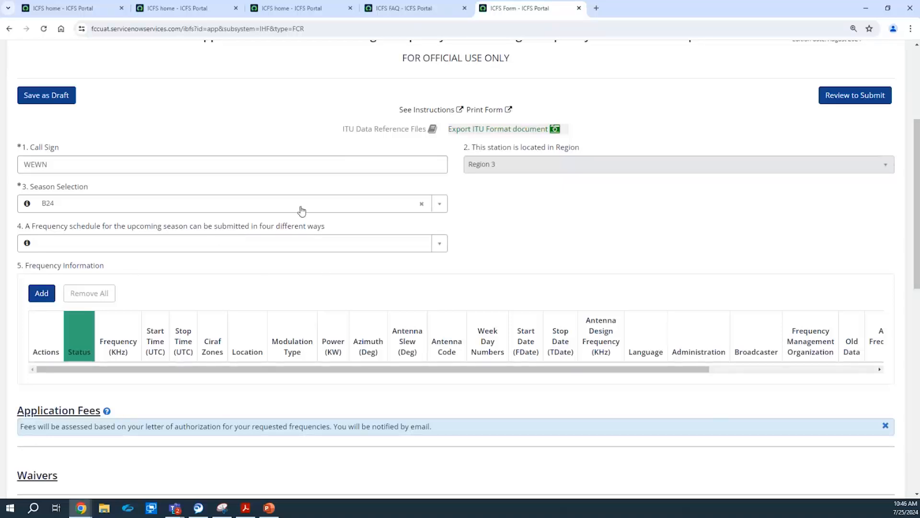
Reuse the current A24 schedule, loading a 7005 kHz, 1200–1400 UTC row.
click(407, 241)
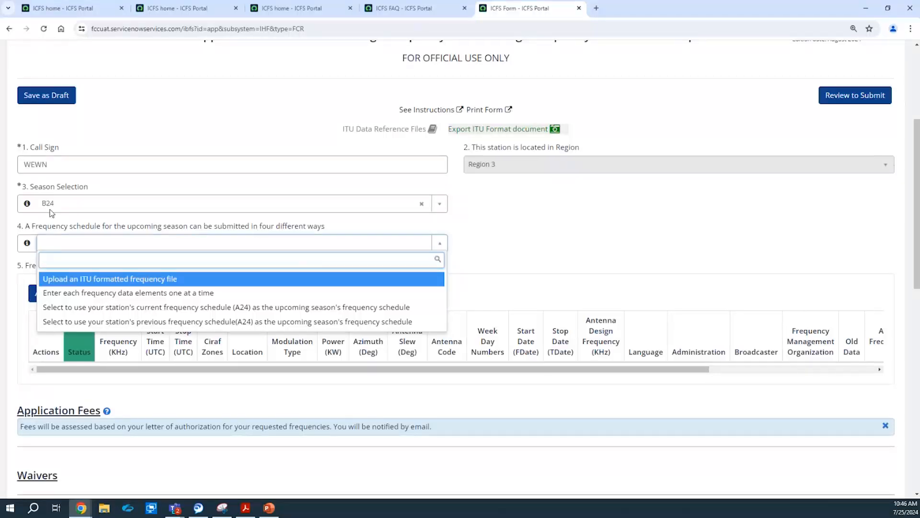
click(240, 309)
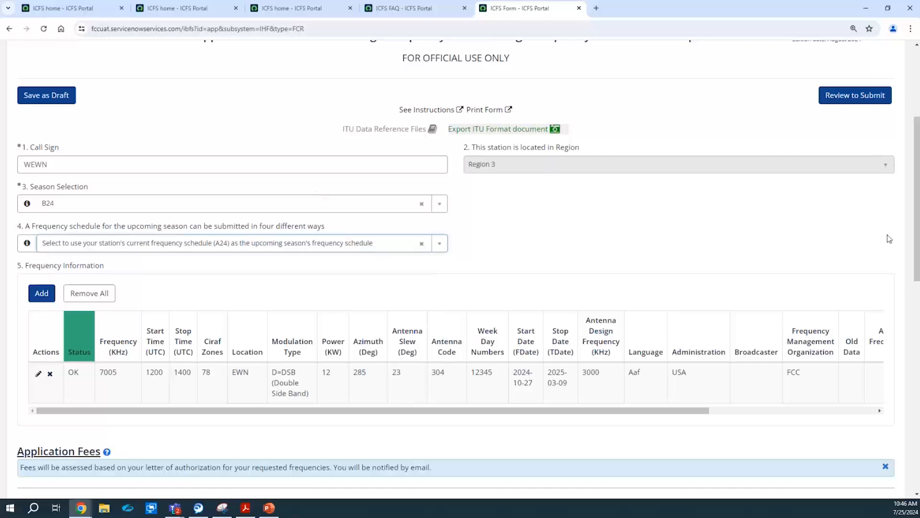
scroll(918, 220, up, 1)
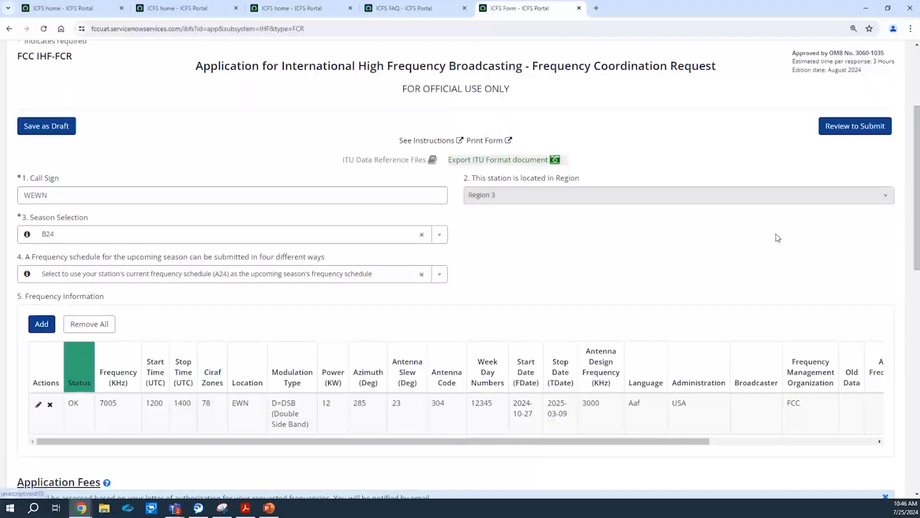
scroll(917, 145, up, 2)
scroll(916, 144, up, 1)
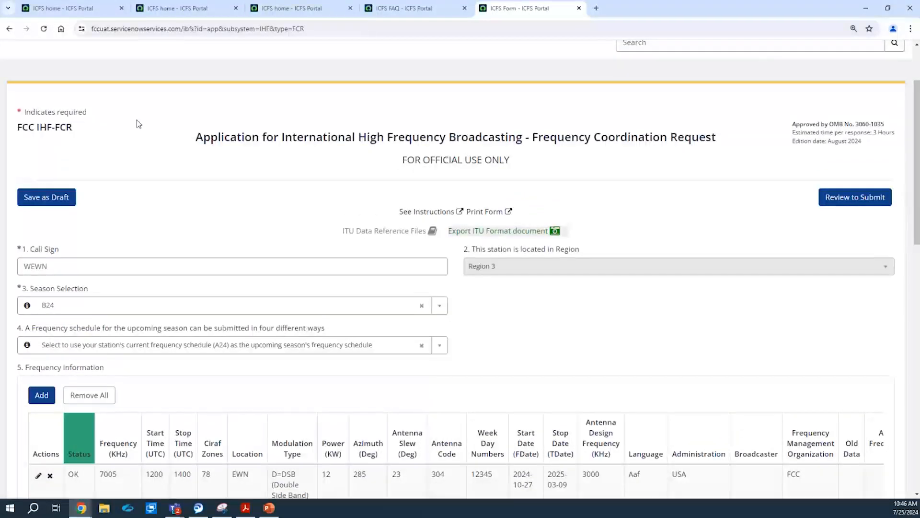
Clear the chosen frequency schedule option and try restarting the upcoming-season proposal.
click(423, 345)
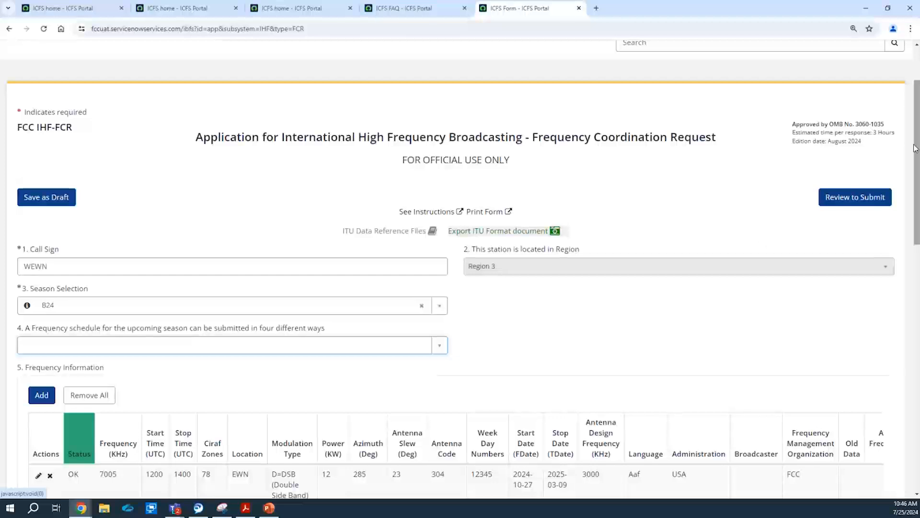
scroll(916, 151, up, 1)
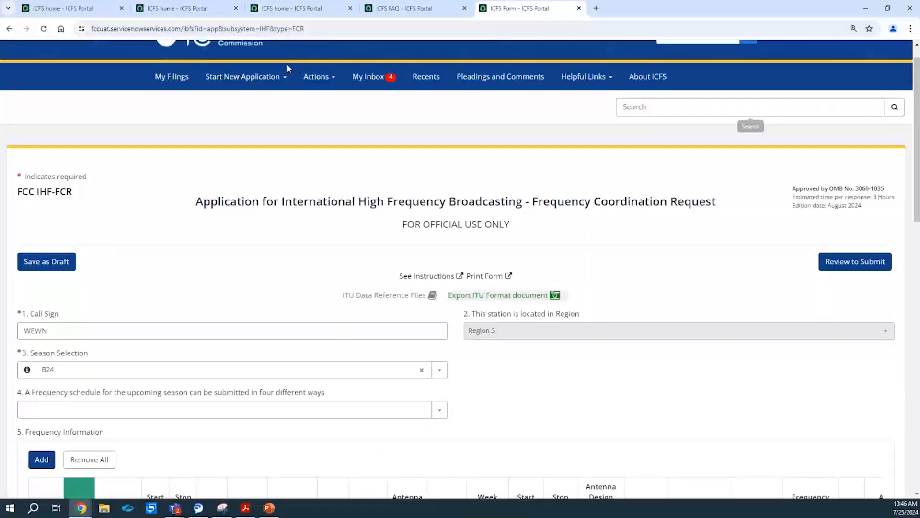
click(223, 84)
mouse_move(304, 209)
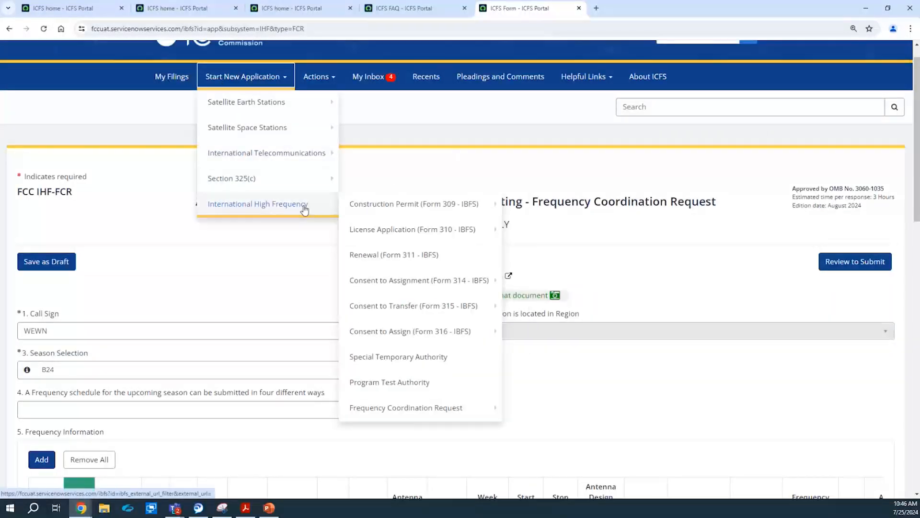
mouse_move(465, 405)
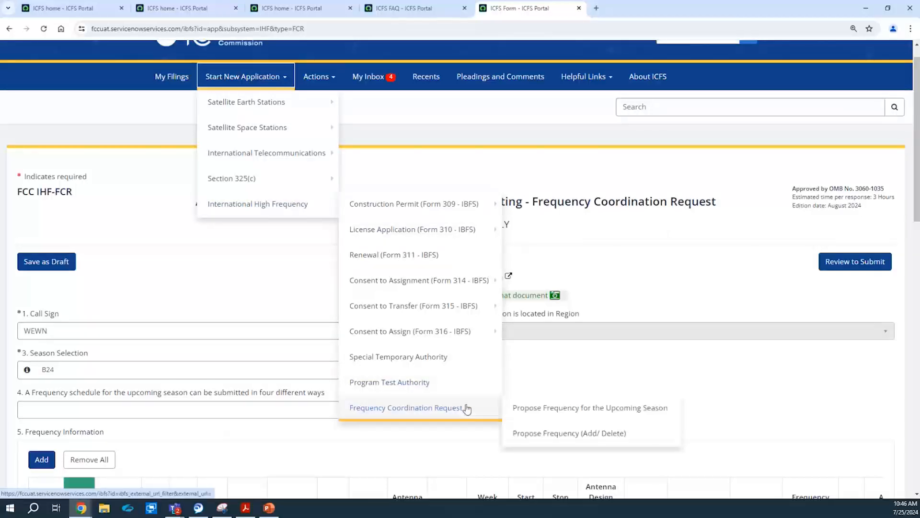
click(533, 408)
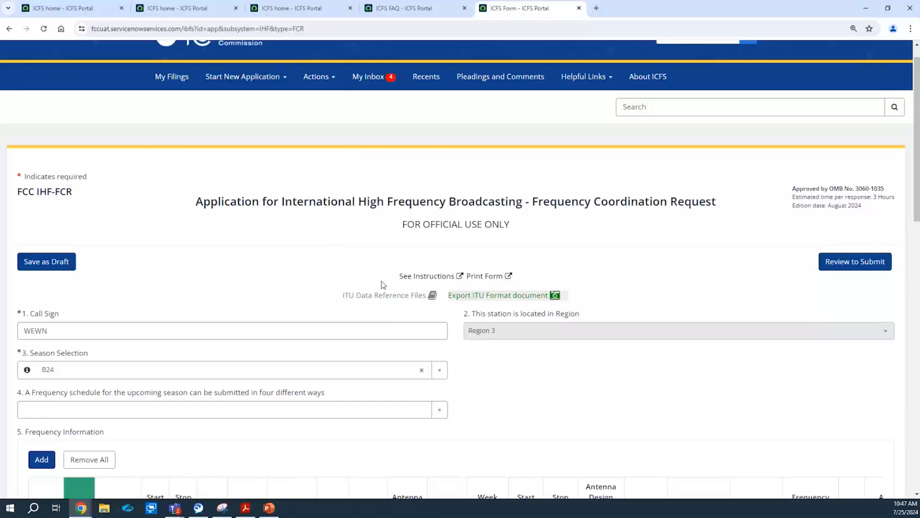
Leave the unsaved request form, discarding its changes.
click(243, 78)
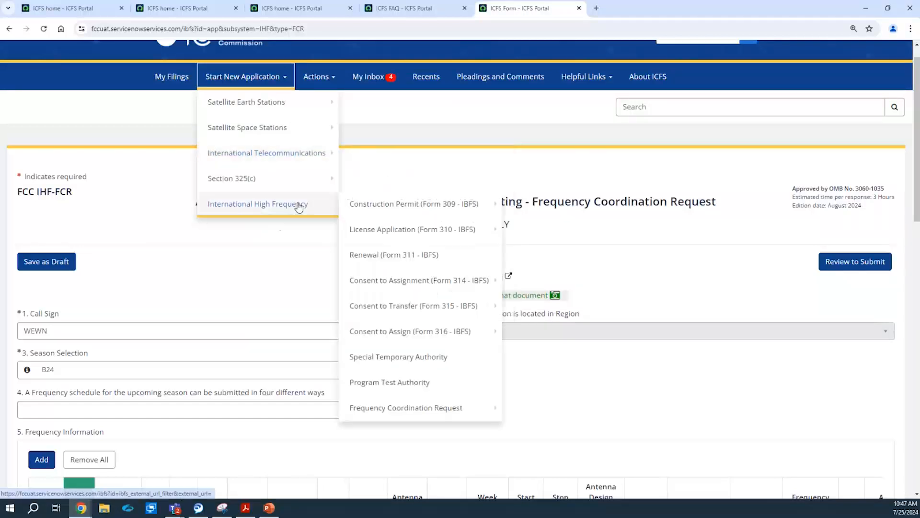
mouse_move(314, 210)
mouse_move(460, 413)
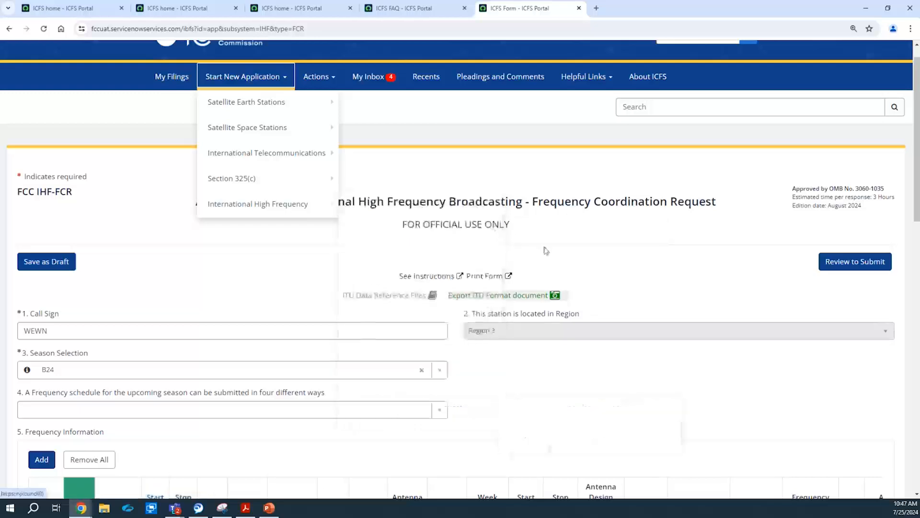
click(666, 77)
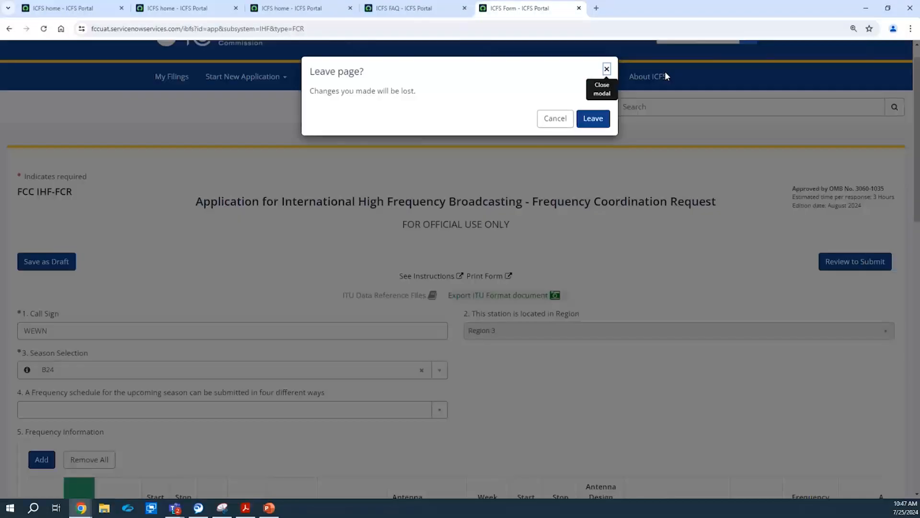
click(593, 118)
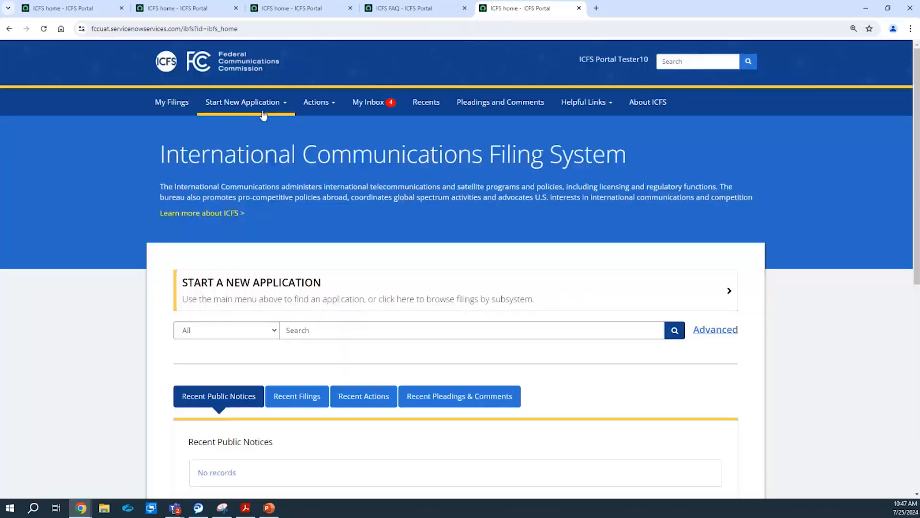
From the home page, start a fresh upcoming-season Frequency Coordination Request.
click(245, 102)
mouse_move(285, 235)
mouse_move(441, 438)
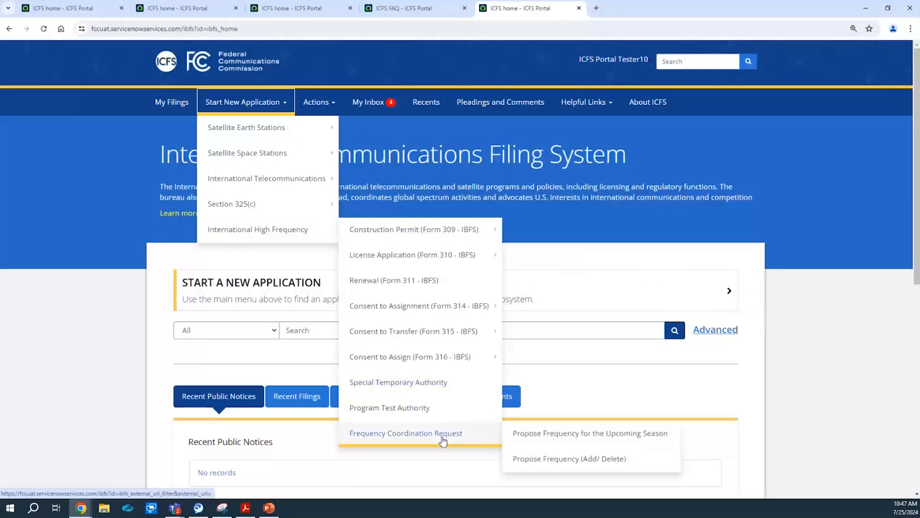
click(535, 434)
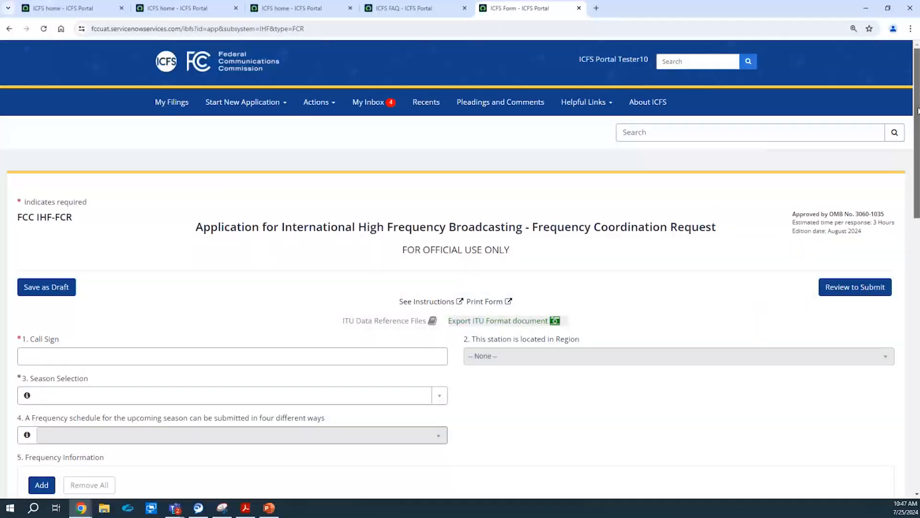
drag(917, 107, 918, 141)
Enter call sign WEWN, correcting it once, and select season A24.
click(235, 265)
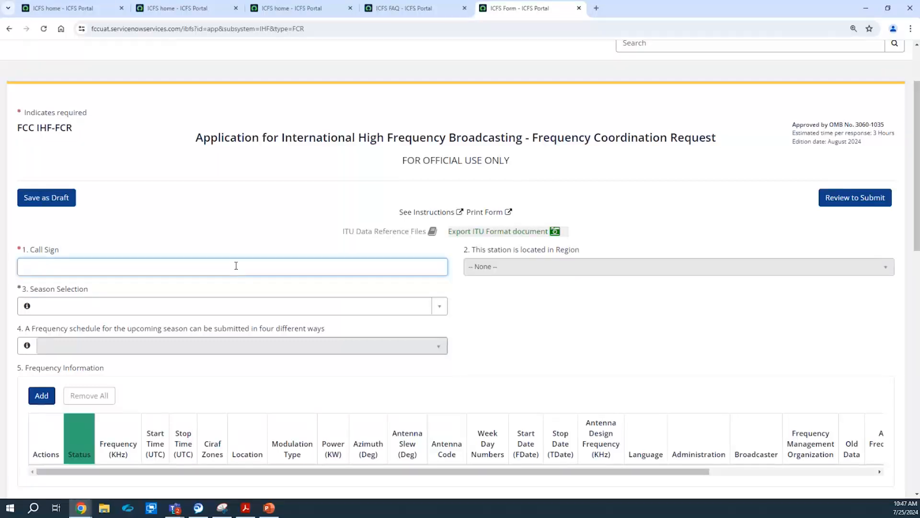
click(259, 229)
click(207, 268)
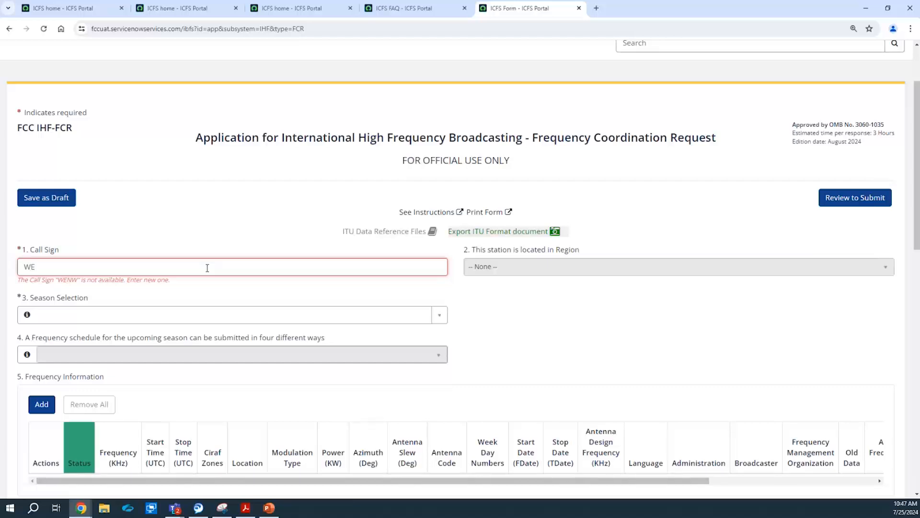
click(211, 193)
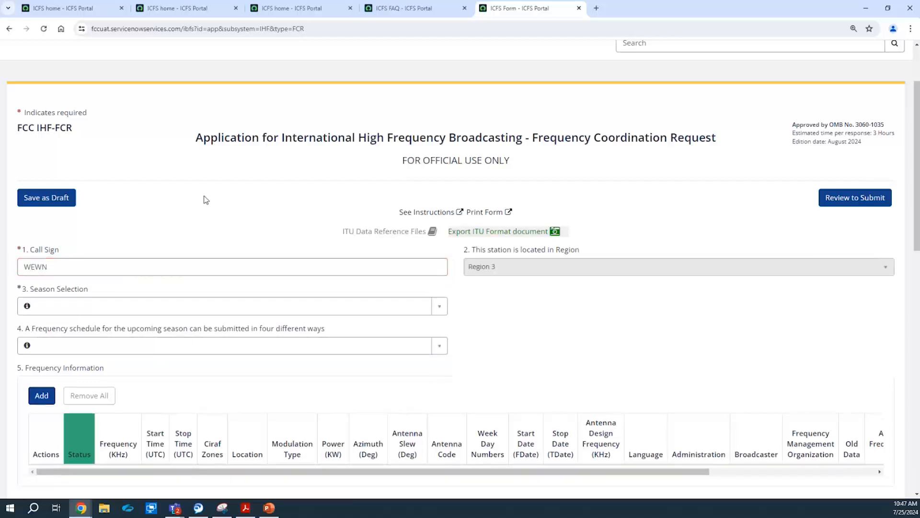
click(125, 305)
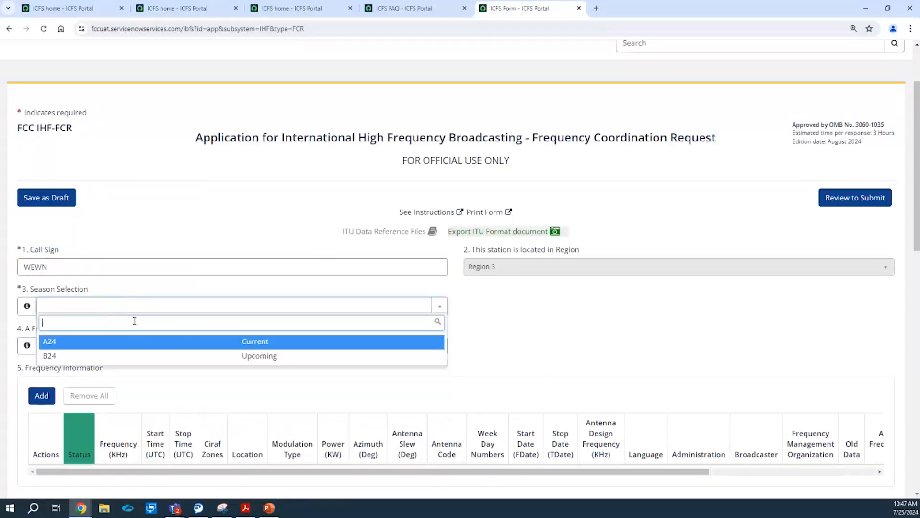
click(161, 342)
Upload an ITU formatted frequency file and populate the 17005, 20005 and 6005 kHz rows.
click(269, 343)
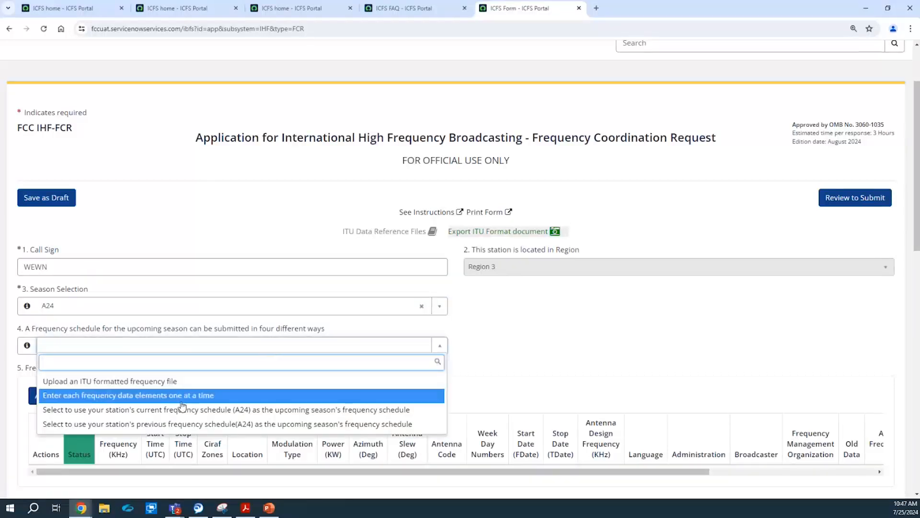
click(168, 382)
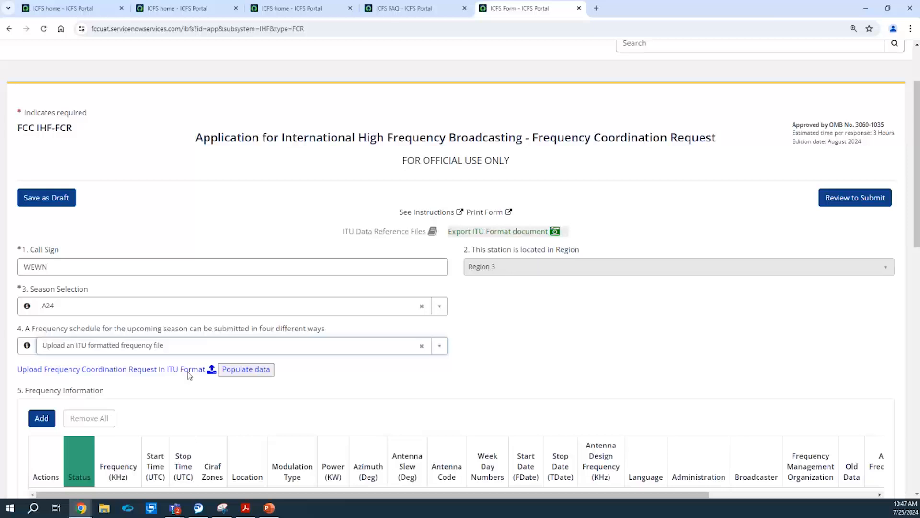
click(212, 370)
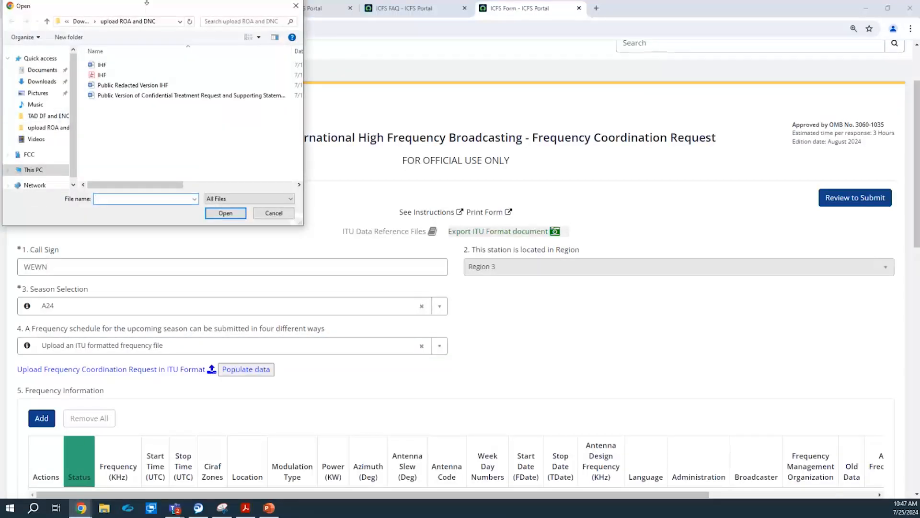
drag(96, 7, 0, 14)
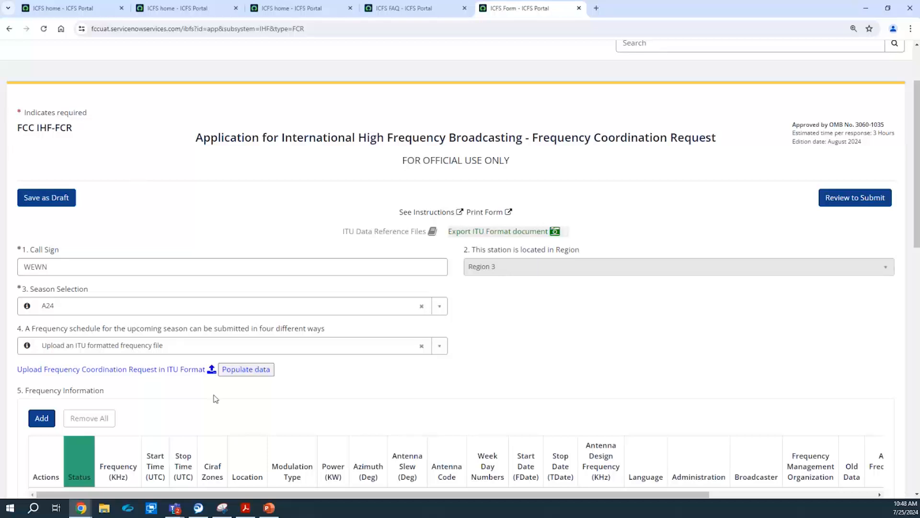
click(243, 370)
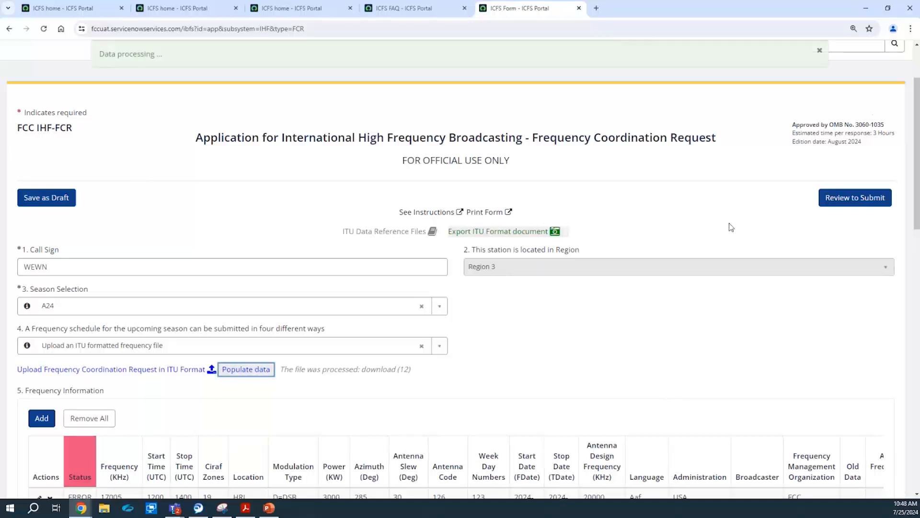
click(820, 50)
drag(918, 108, 918, 156)
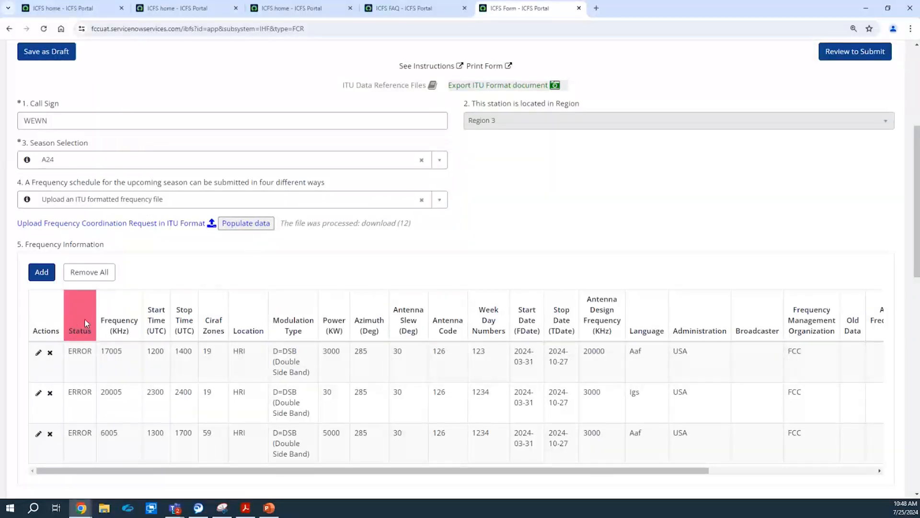
Edit the 17005 kHz row, accept NTIA coordination, leave relay at No, and save.
click(38, 353)
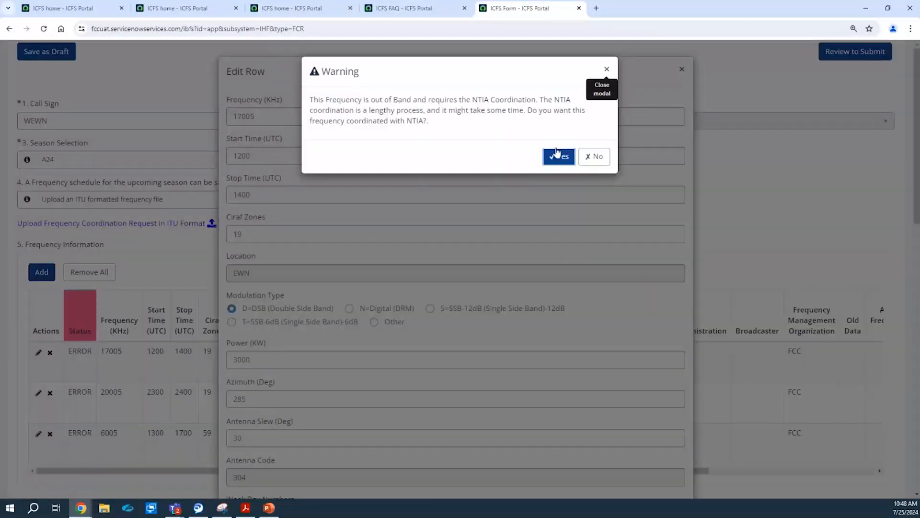
click(557, 155)
click(594, 156)
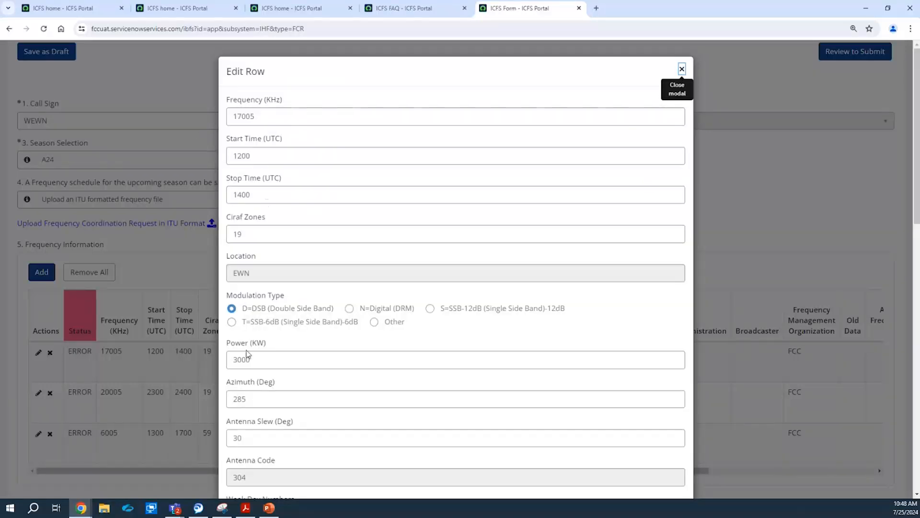
drag(917, 96, 917, 228)
scroll(504, 167, down, 3)
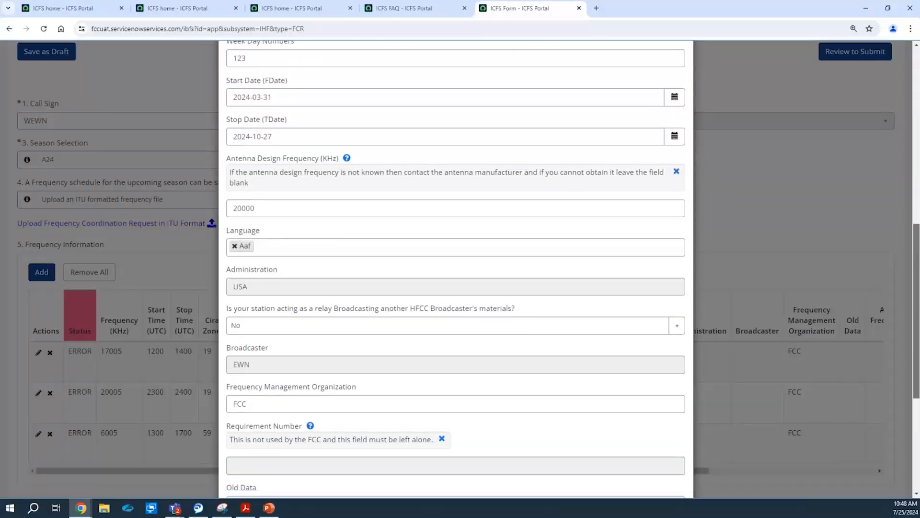
click(349, 321)
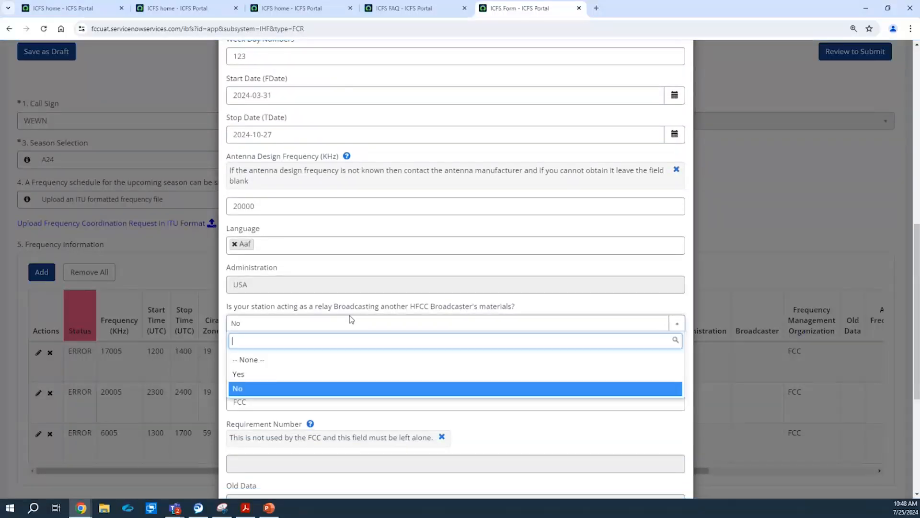
click(263, 386)
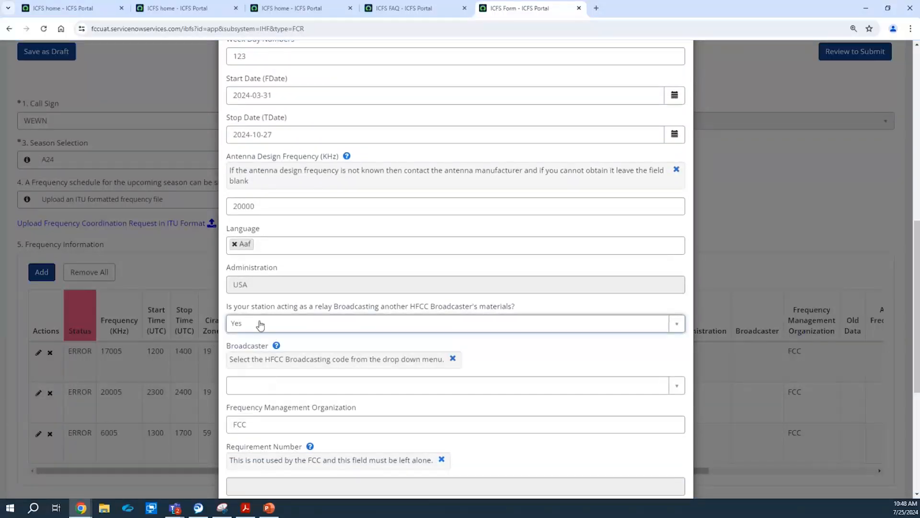
click(294, 326)
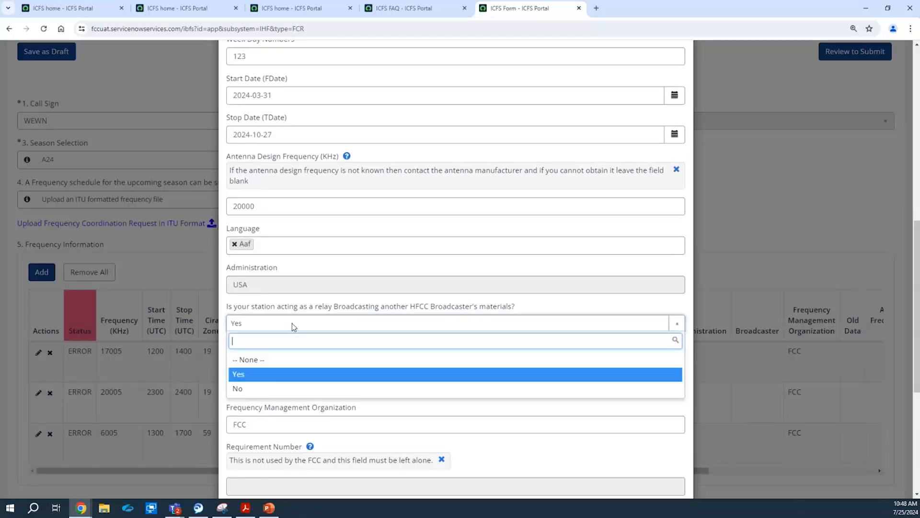
click(268, 388)
scroll(915, 292, down, 5)
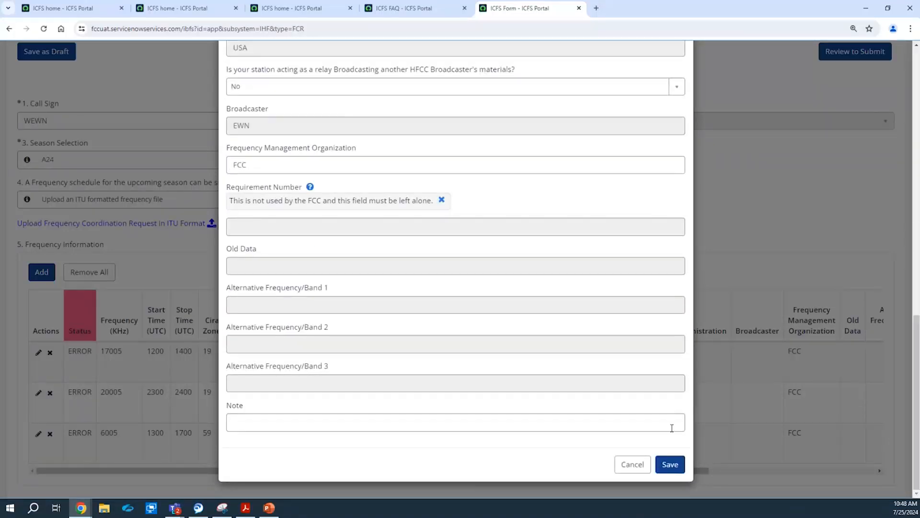
click(671, 464)
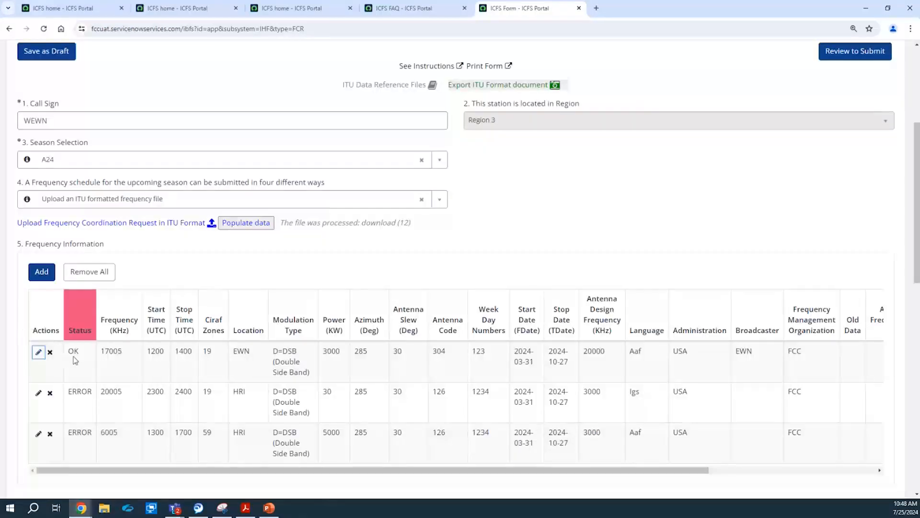
Accept NTIA coordination for the 20005 kHz row, set its power to 50 kW, and save.
click(40, 395)
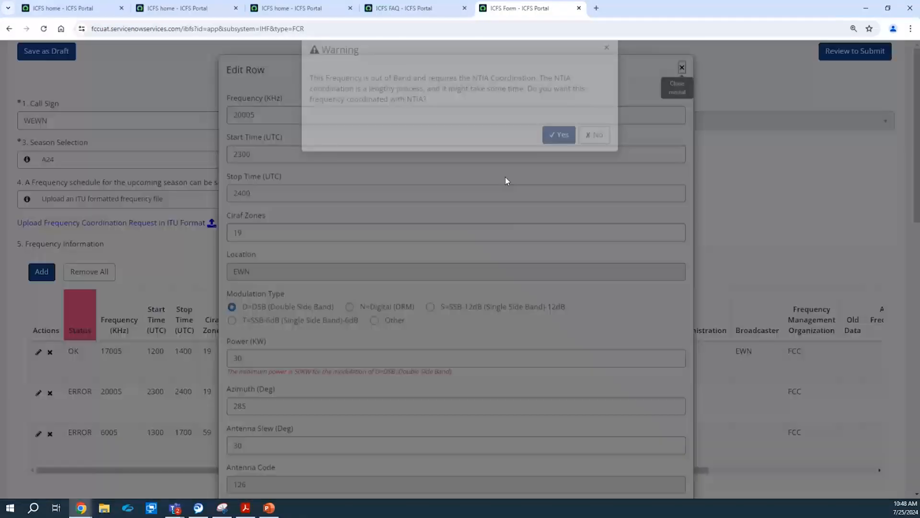
click(556, 154)
click(595, 157)
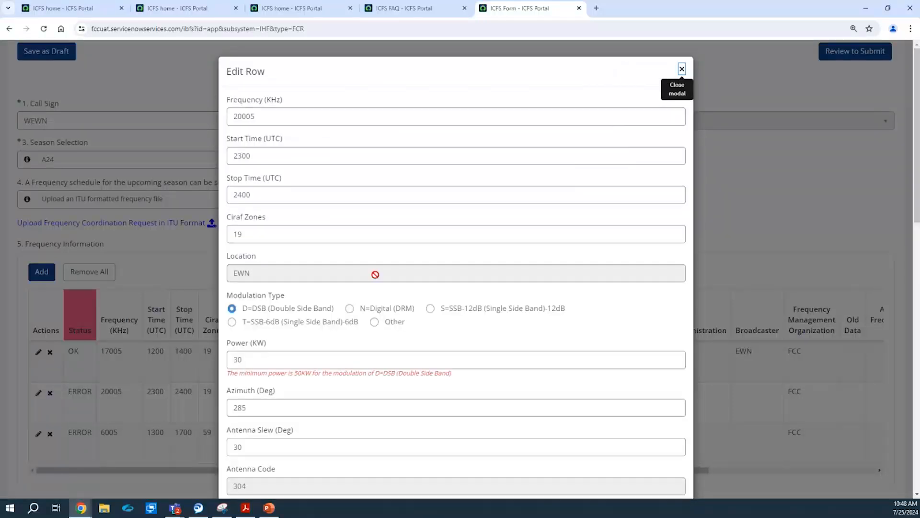
click(264, 364)
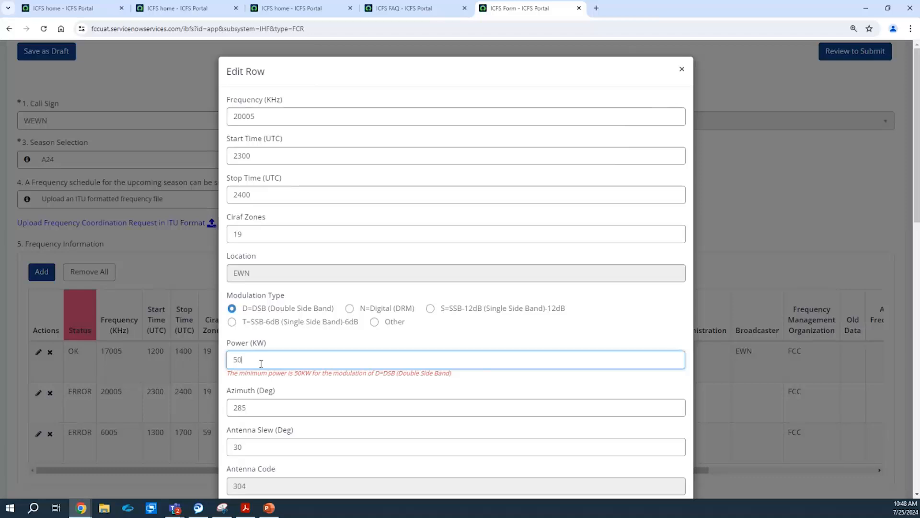
click(359, 299)
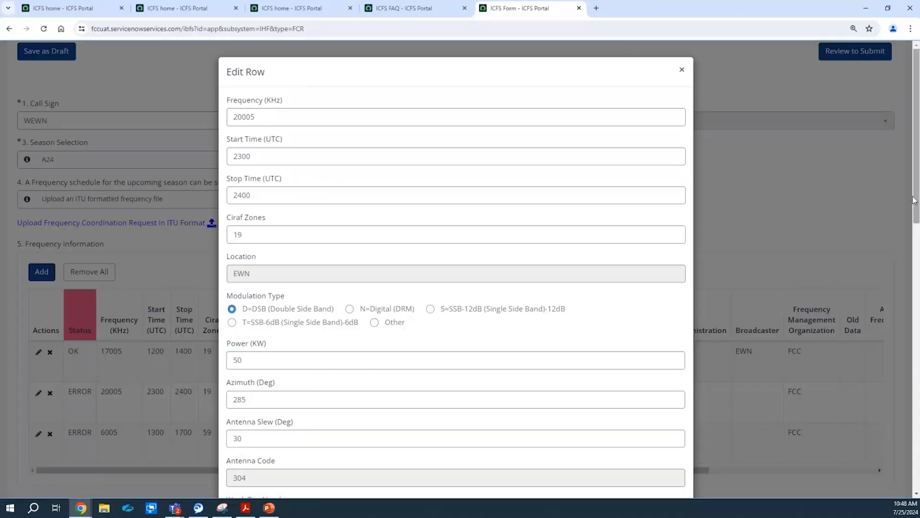
drag(916, 199, 918, 468)
click(663, 465)
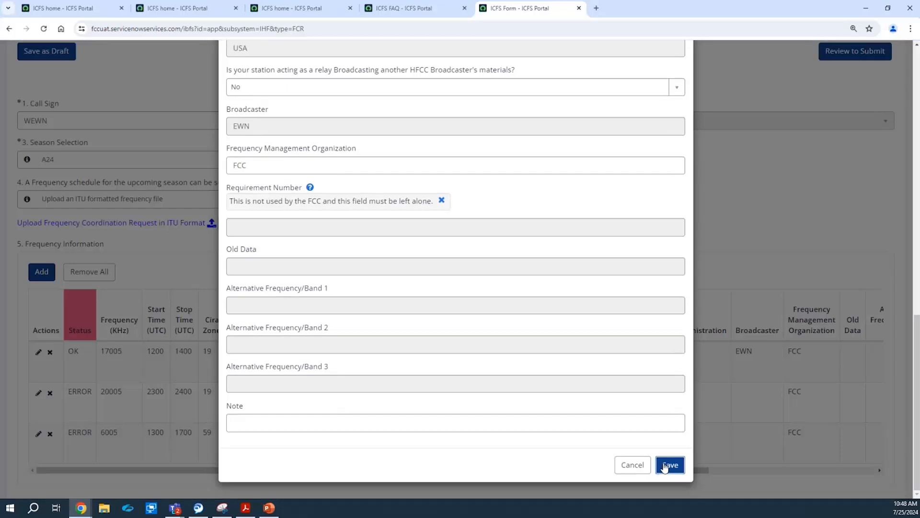
Make the 6005 kHz row relay broadcaster AGM and save it.
click(37, 433)
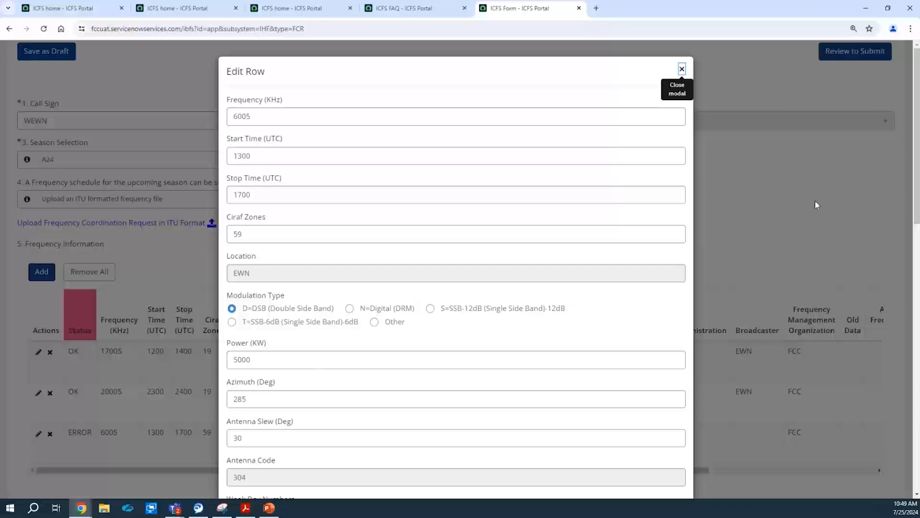
drag(915, 153, 914, 361)
click(342, 291)
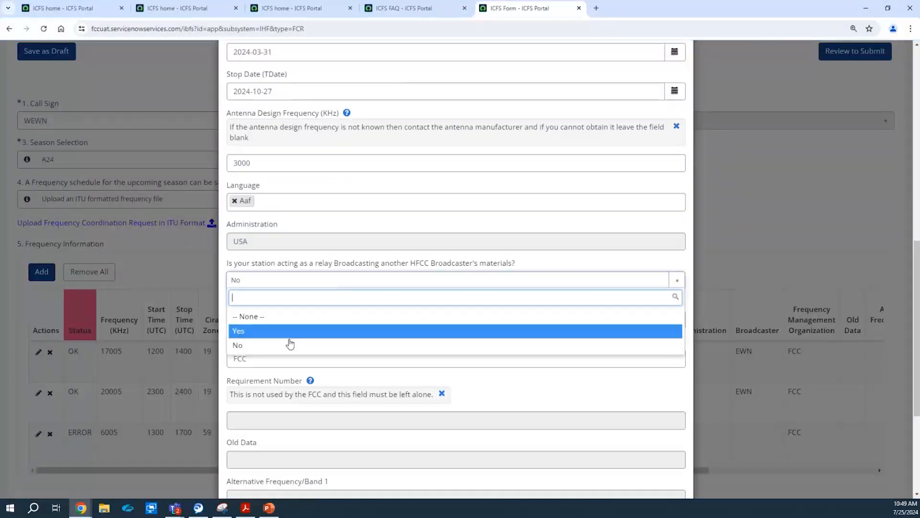
click(289, 343)
click(291, 341)
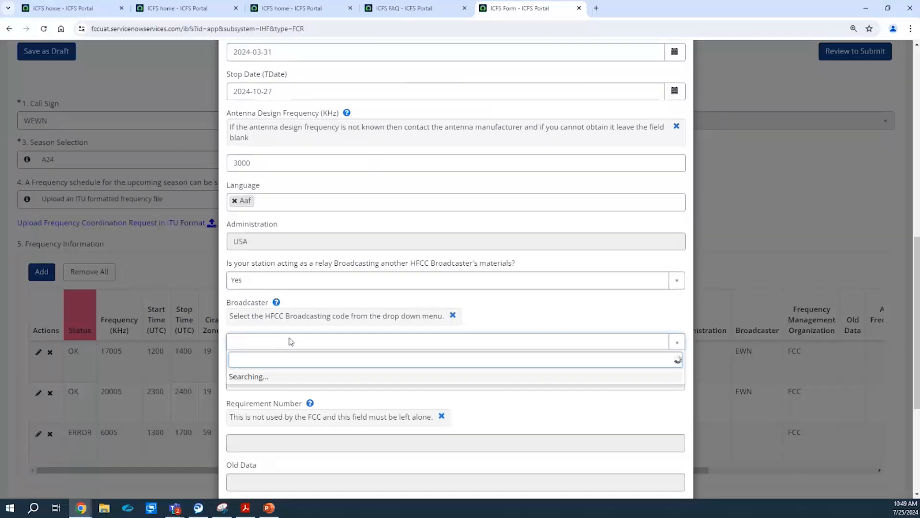
click(293, 422)
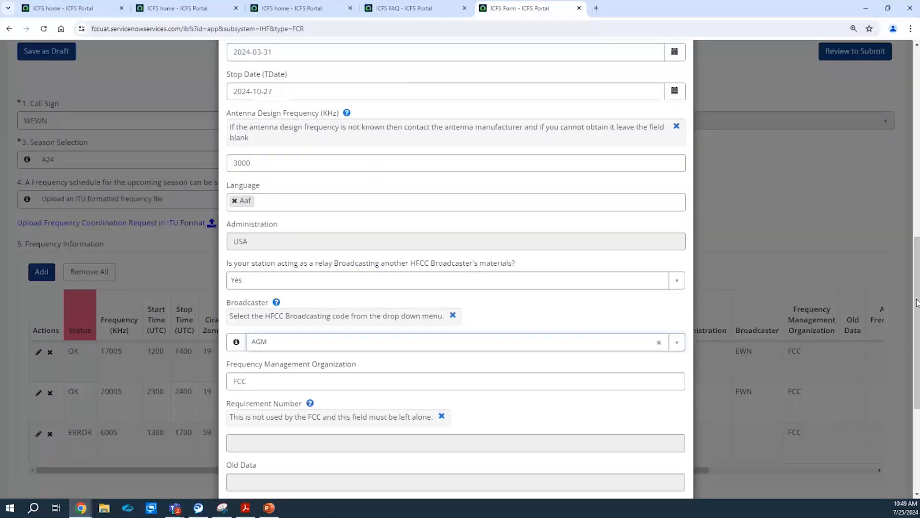
scroll(719, 393, down, 5)
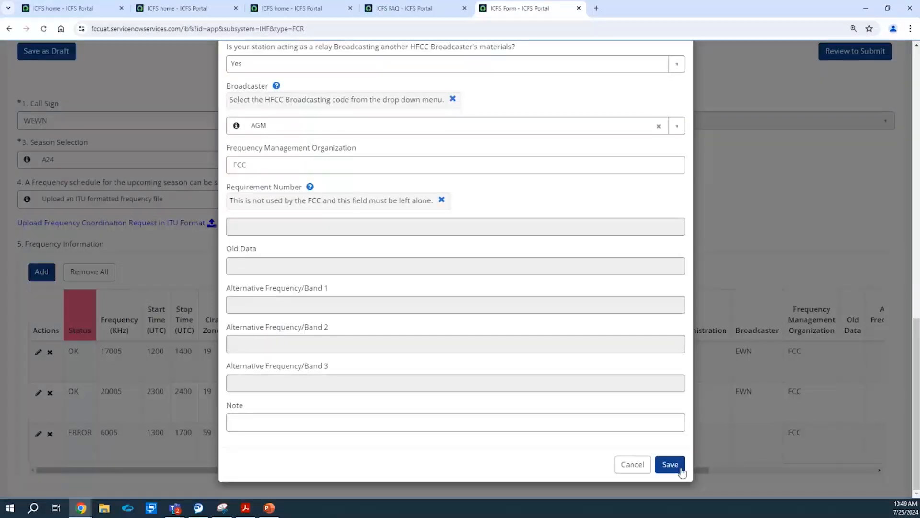
click(674, 465)
scroll(917, 230, up, 3)
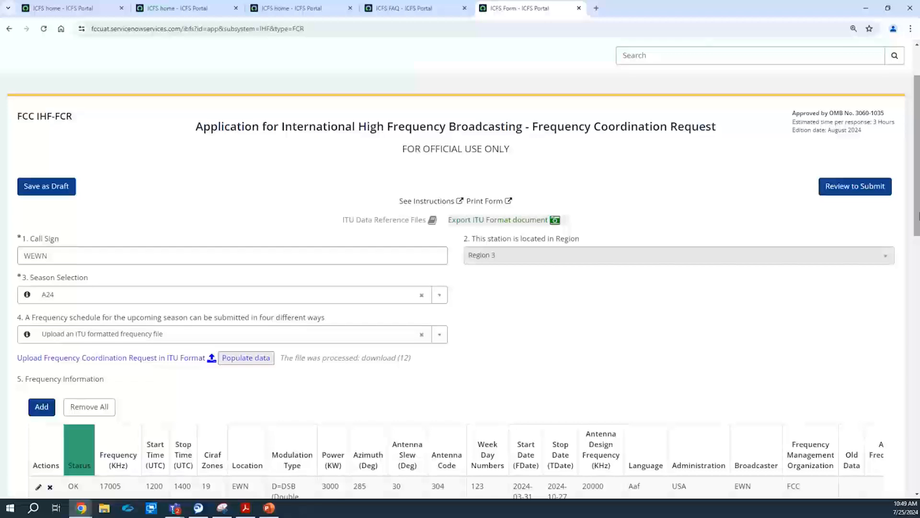
scroll(911, 235, up, 2)
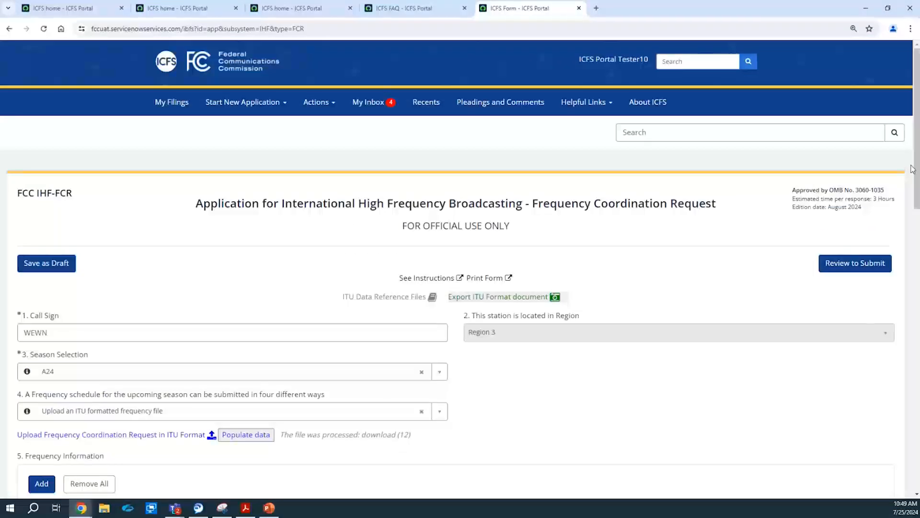
Leave the form and start a new Propose Frequency for the Upcoming Season request.
click(648, 100)
click(605, 122)
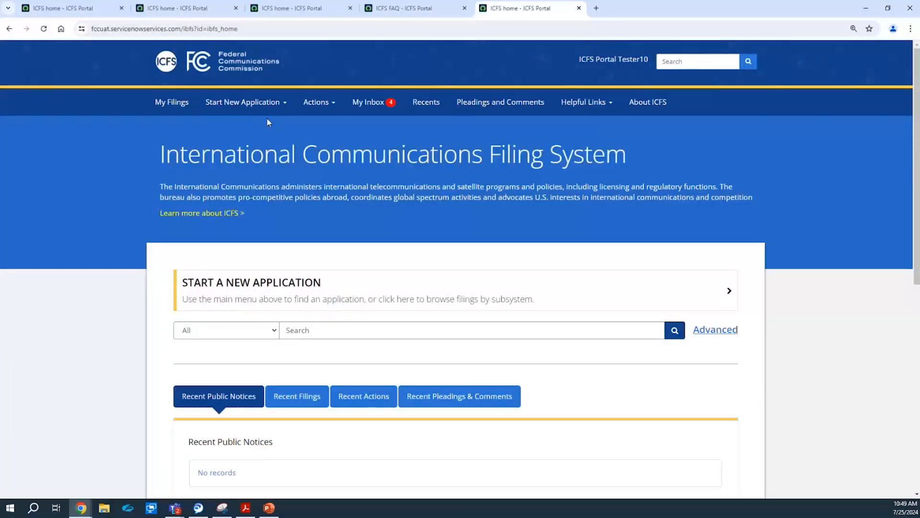
click(260, 102)
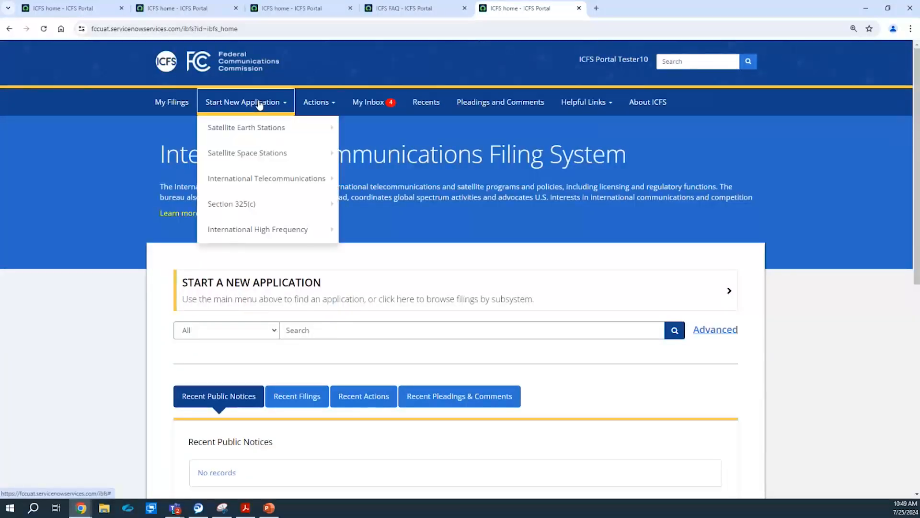
mouse_move(283, 238)
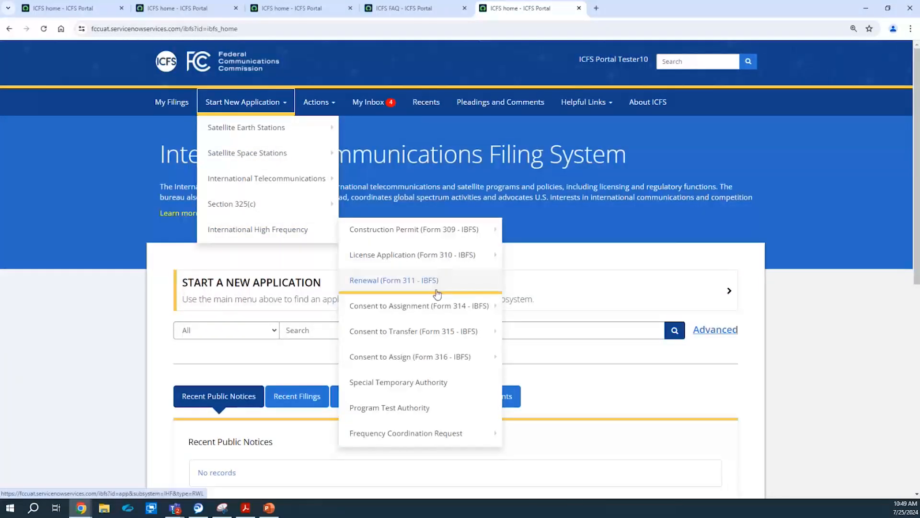
mouse_move(466, 435)
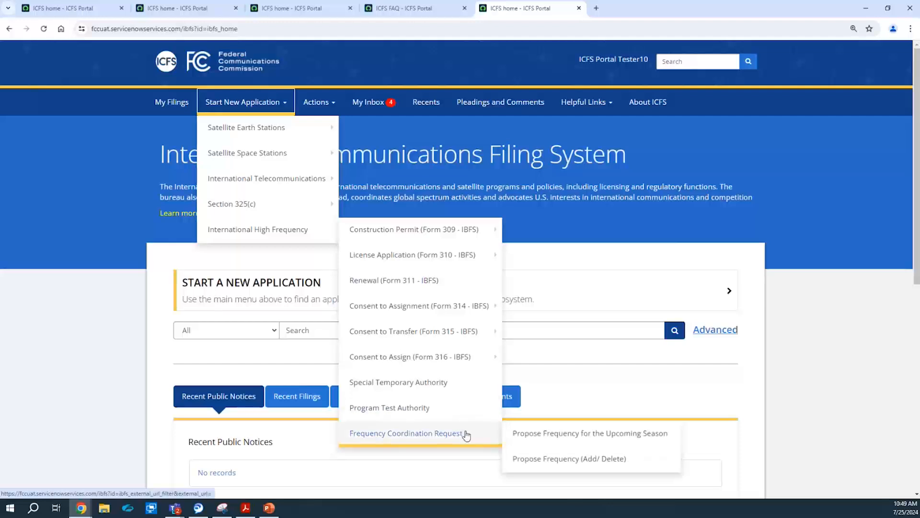
click(516, 438)
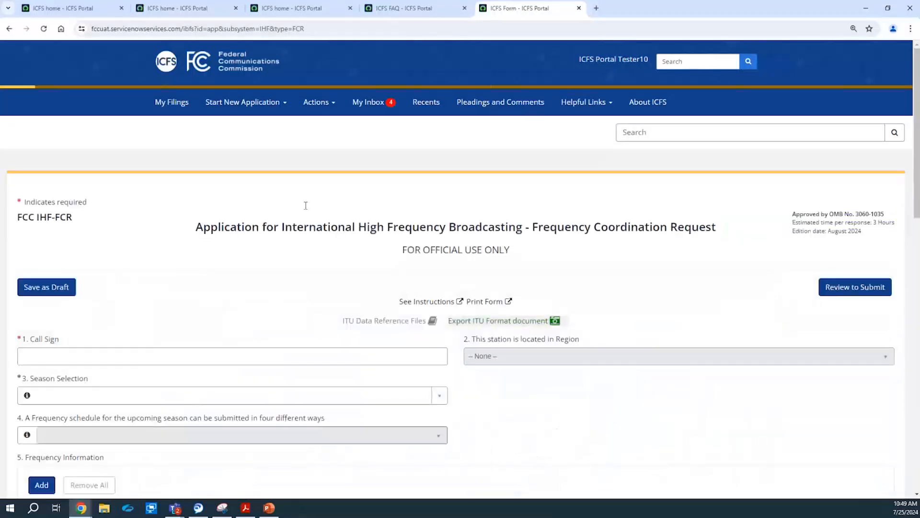
Enter call sign WEWN so the region fills in.
scroll(498, 84, down, 2)
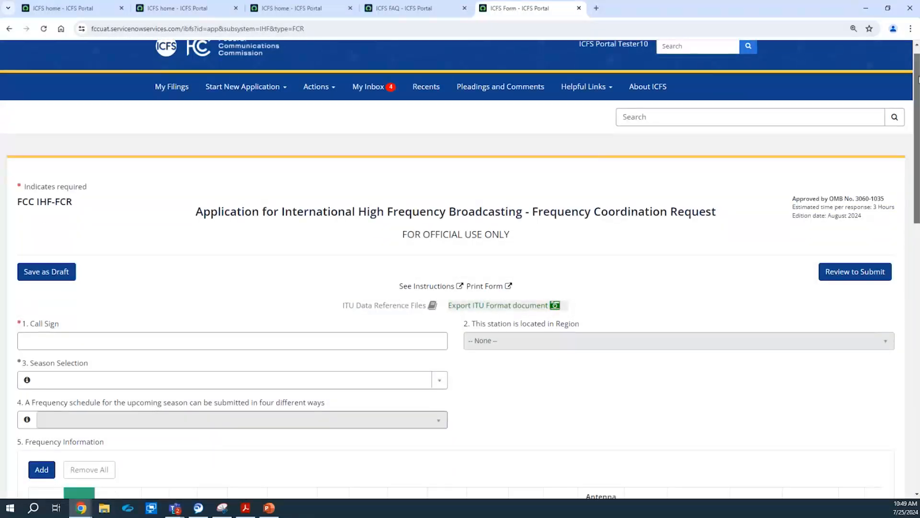
click(200, 271)
text(WEWN)
click(197, 222)
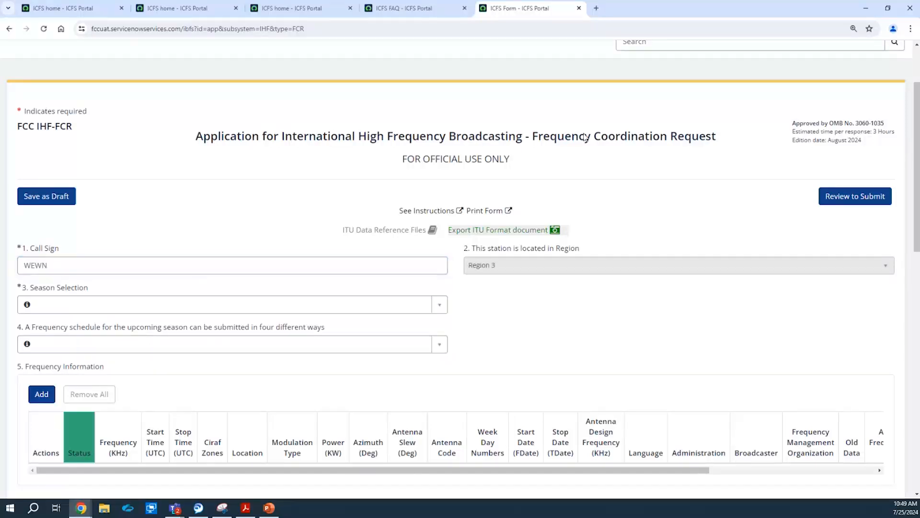
Select season A24, choose entering frequencies one at a time, and add a row.
scroll(919, 141, down, 1)
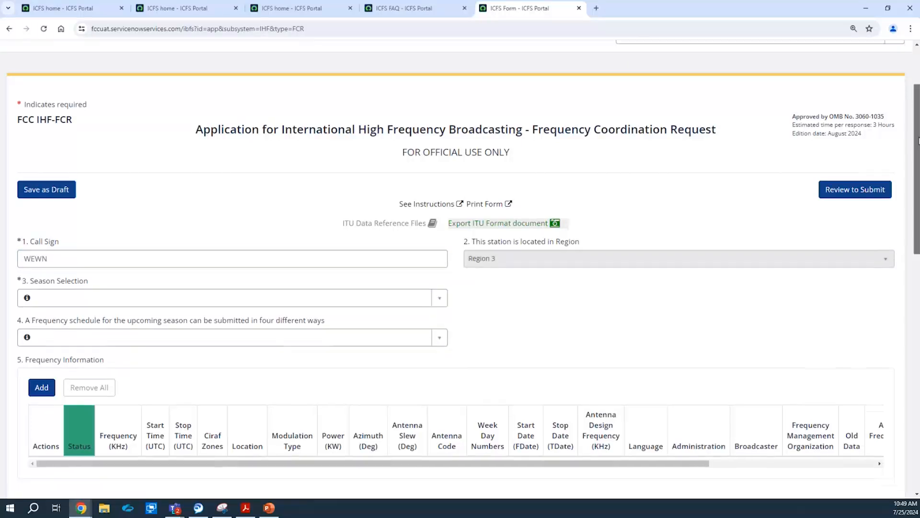
scroll(919, 141, down, 2)
click(338, 184)
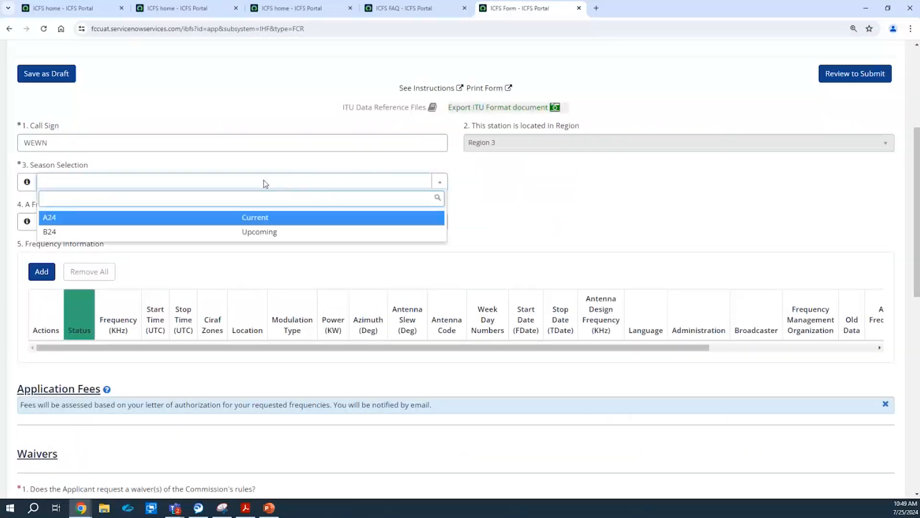
click(186, 218)
click(186, 221)
click(181, 269)
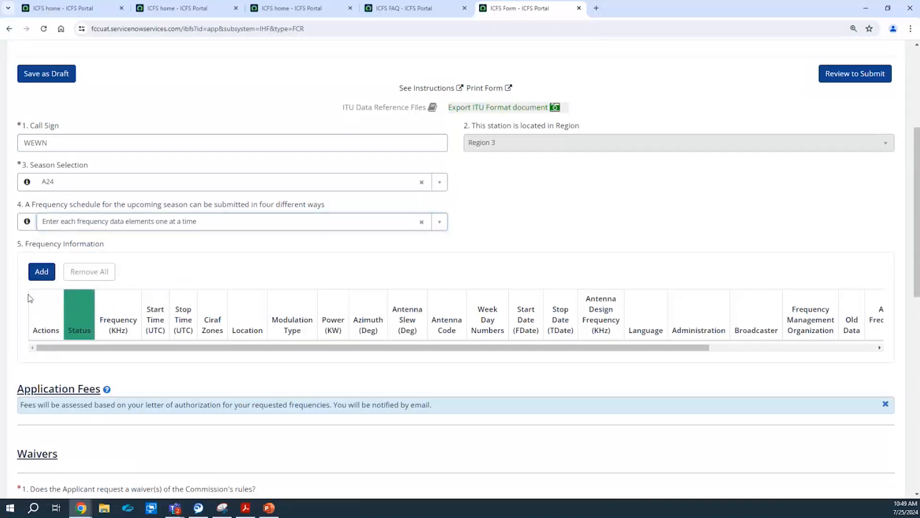
click(40, 274)
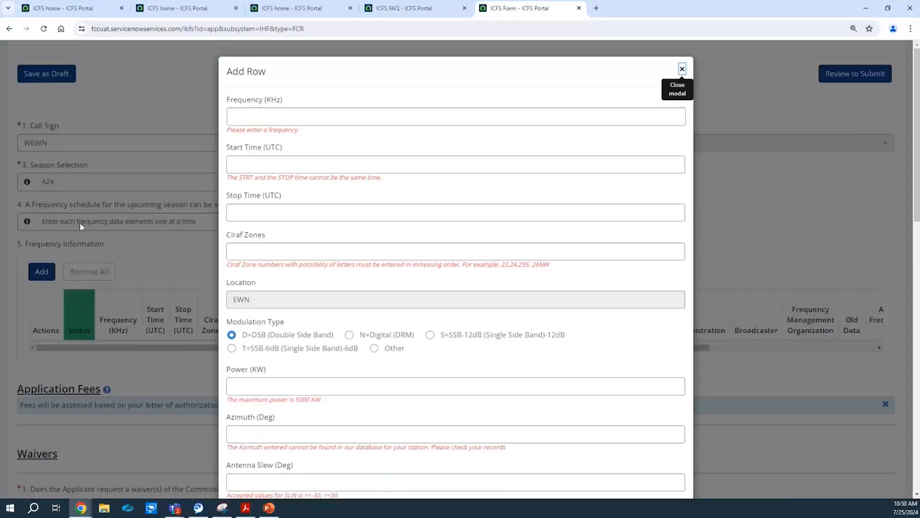
Enter frequency 6005, change it to 14005 kHz, and decline NTIA coordination.
click(247, 115)
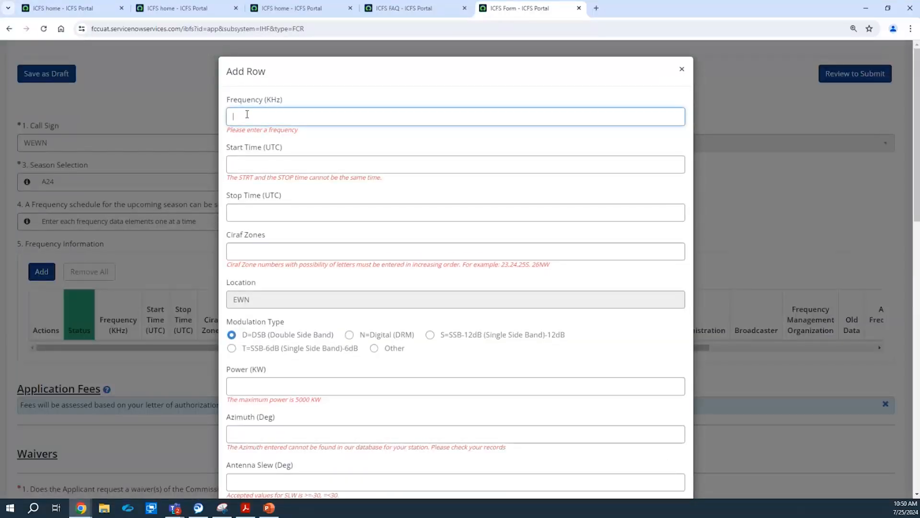
text(6005)
click(312, 97)
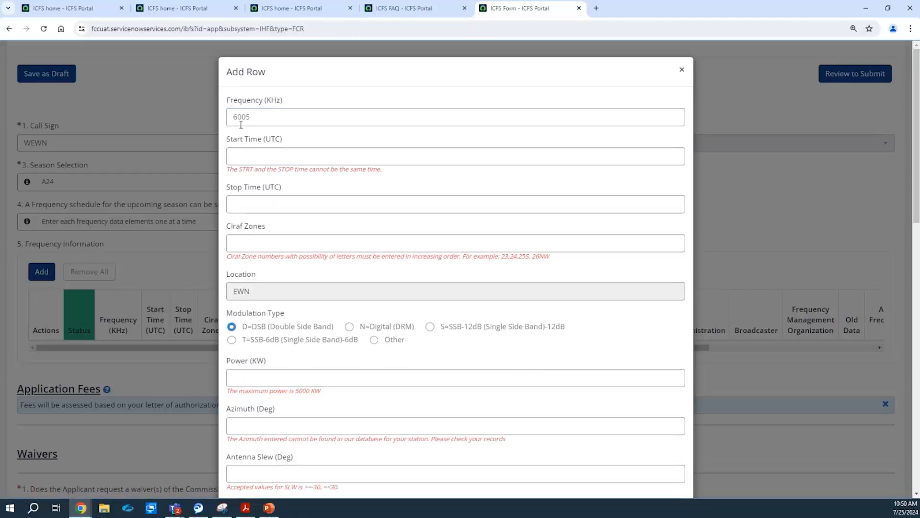
click(286, 117)
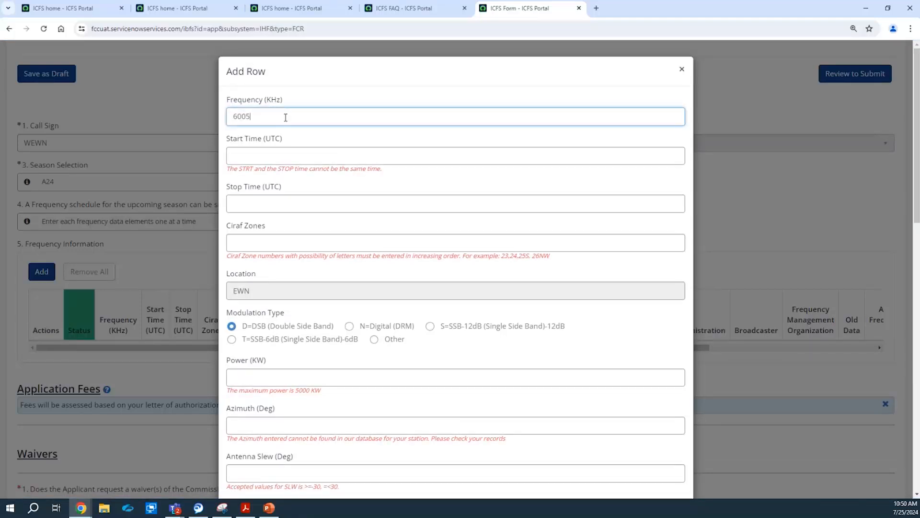
key(BackSpace)
key(BackSpace)
key(BackSpace)
text(14005)
click(310, 86)
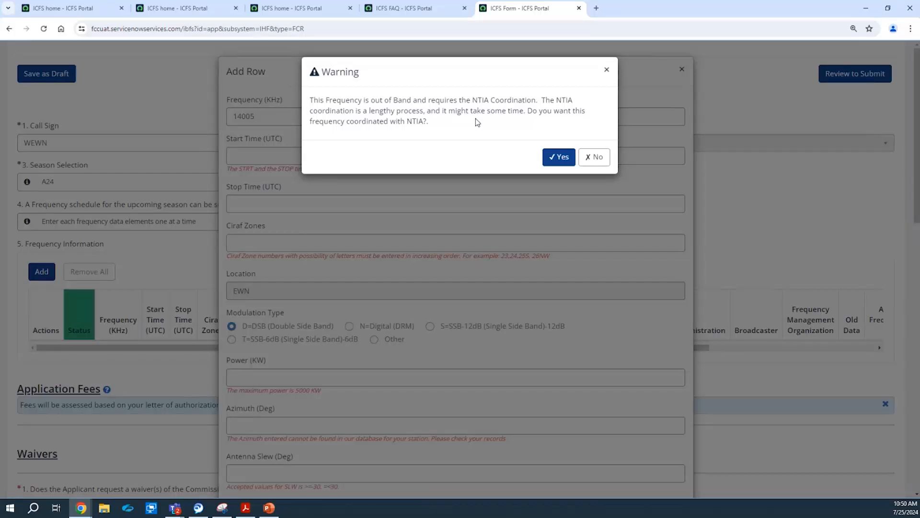
click(598, 162)
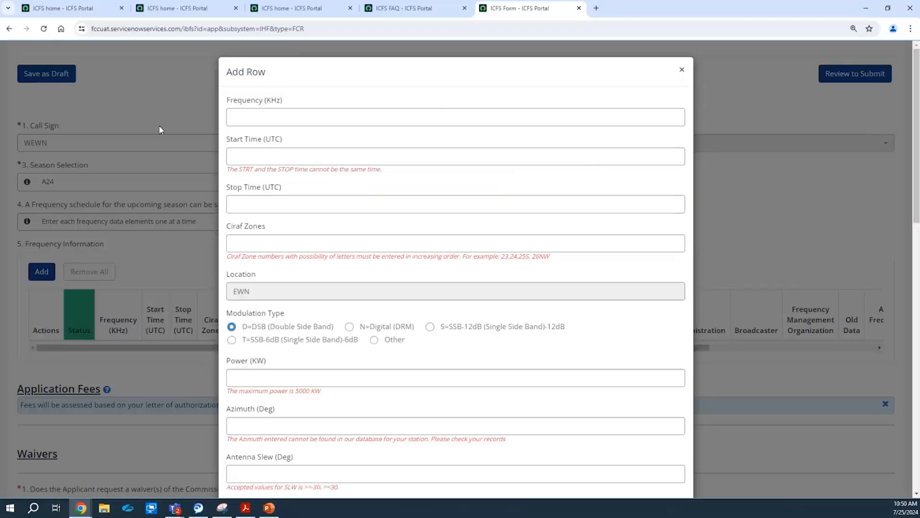
Correct the frequency to 14000 kHz and accept NTIA coordination.
click(283, 116)
text(14005)
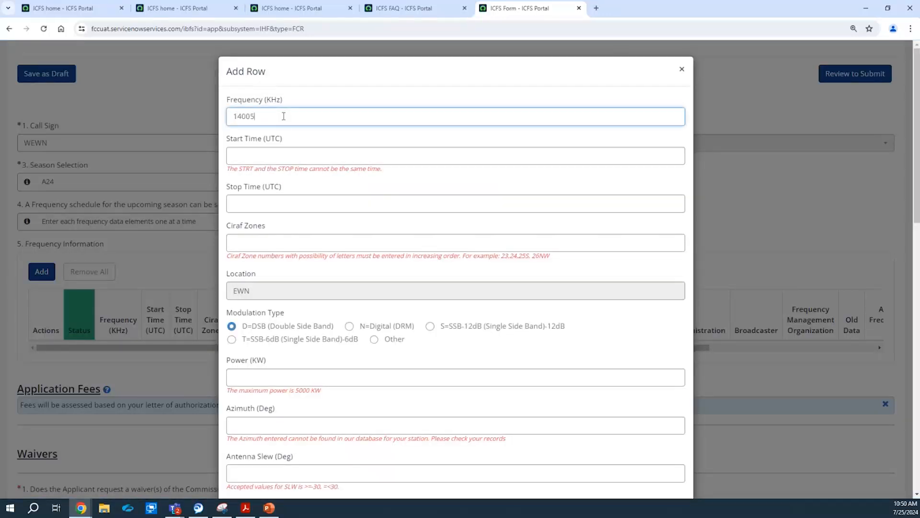
click(280, 163)
click(290, 115)
key(BackSpace)
key(BackSpace)
key(BackSpace)
key(BackSpace)
text(14000)
click(323, 153)
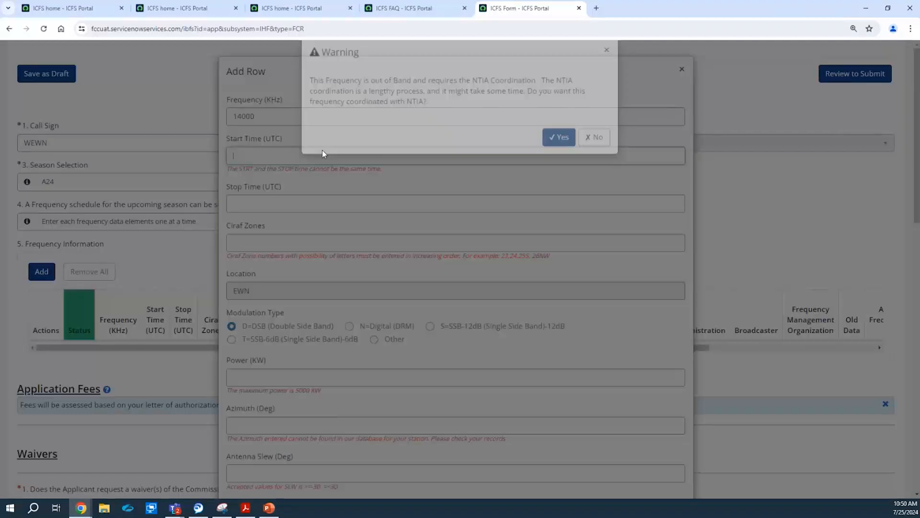
click(560, 157)
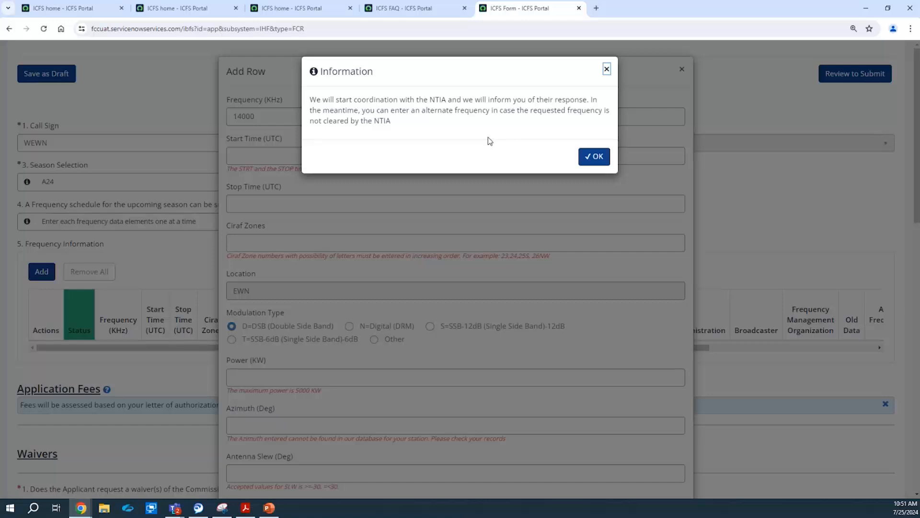
Enter start time 1200, stop time 1300 (fixing a typed 13000) and CIRAF zone 45.
click(598, 157)
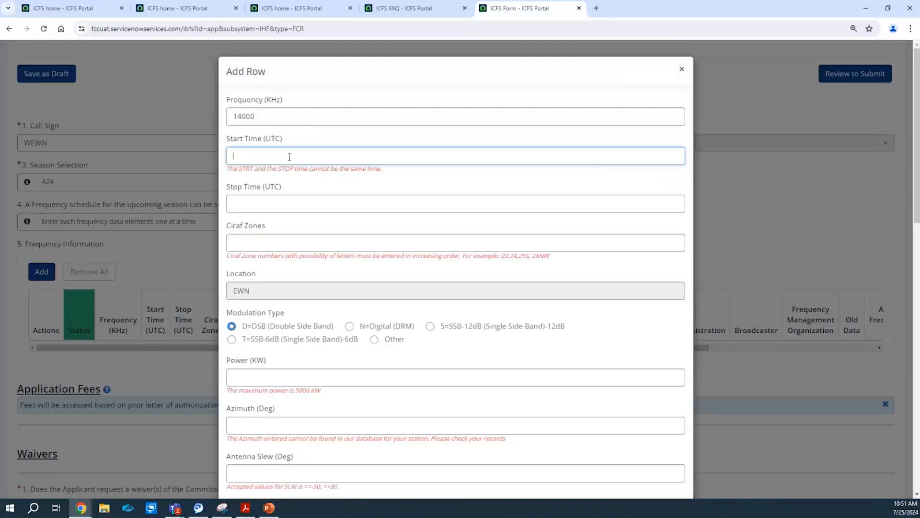
text(1200)
key(Tab)
text(13)
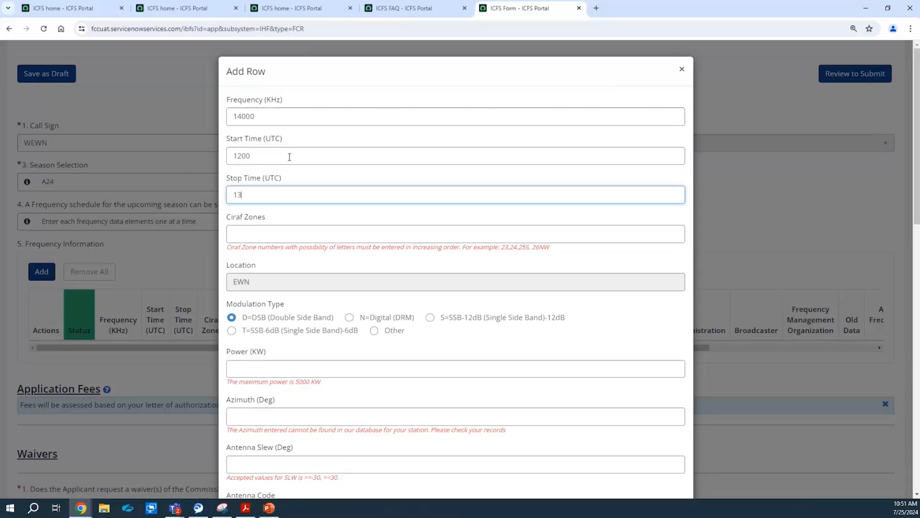
text(000)
click(283, 241)
click(270, 195)
key(BackSpace)
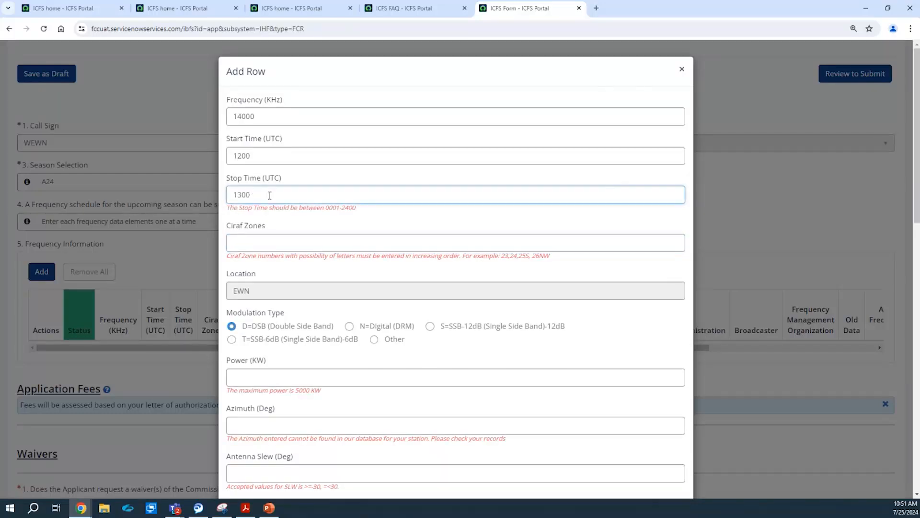
click(281, 240)
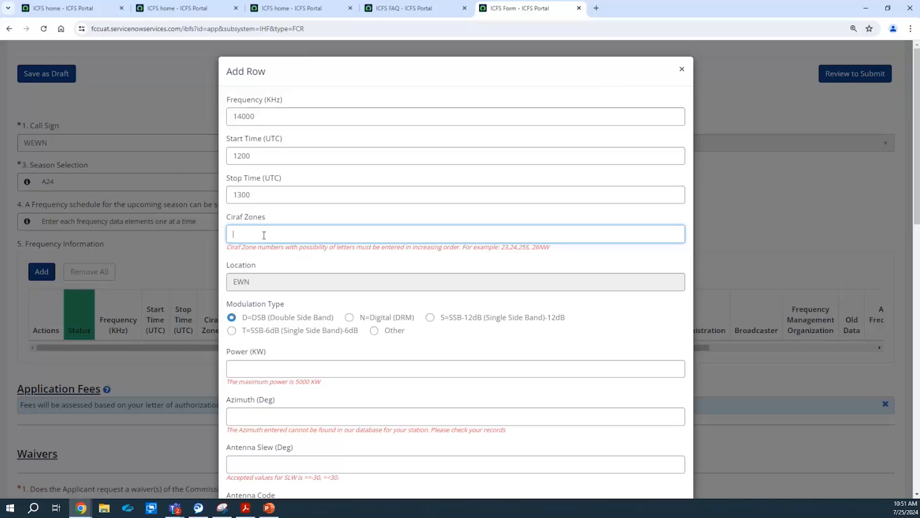
text(45)
click(285, 220)
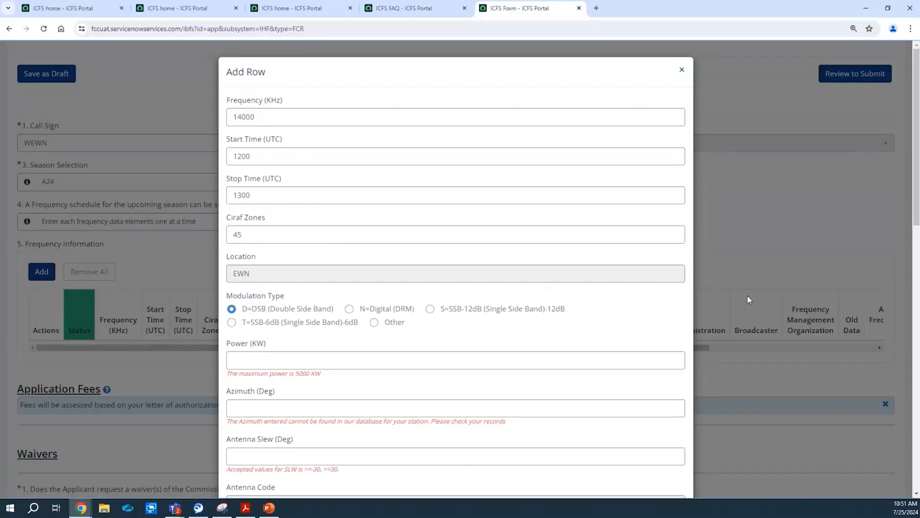
Set the 14000 kHz frequency entry's transmitter power to 30 kW.
scroll(913, 193, down, 2)
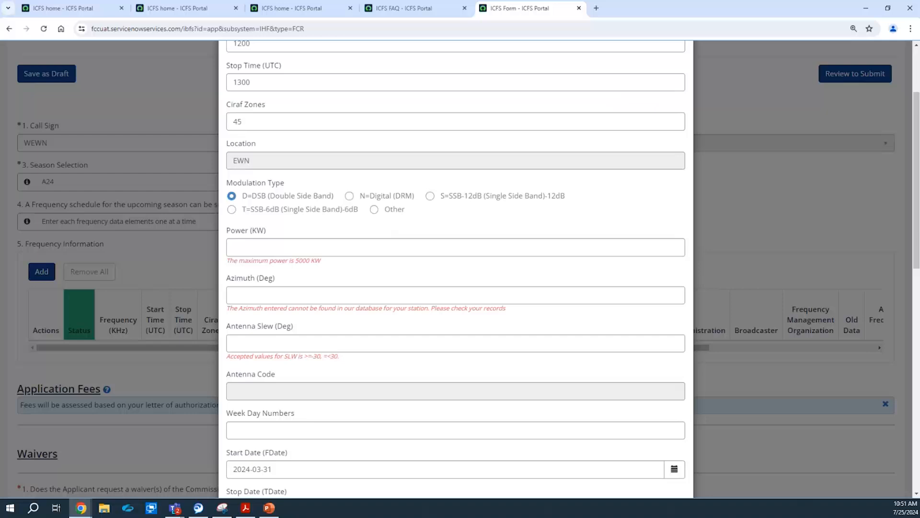
click(260, 252)
text(30)
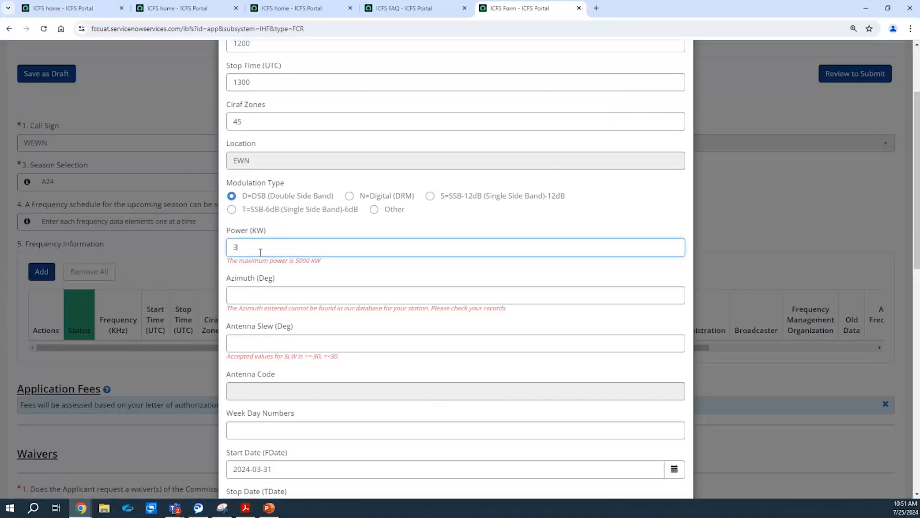
Set the azimuth to 285 after rejected entries, so antenna code 304 fills in.
click(259, 277)
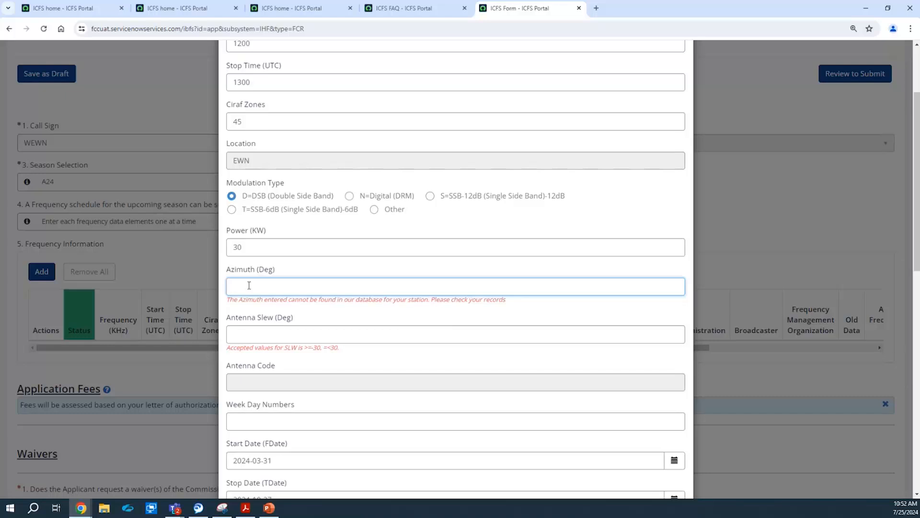
text(89)
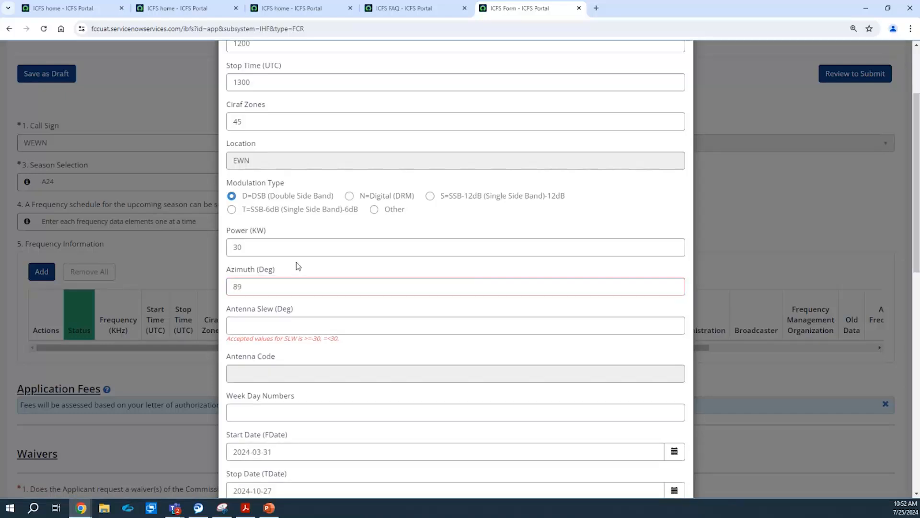
click(264, 278)
key(BackSpace)
key(BackSpace)
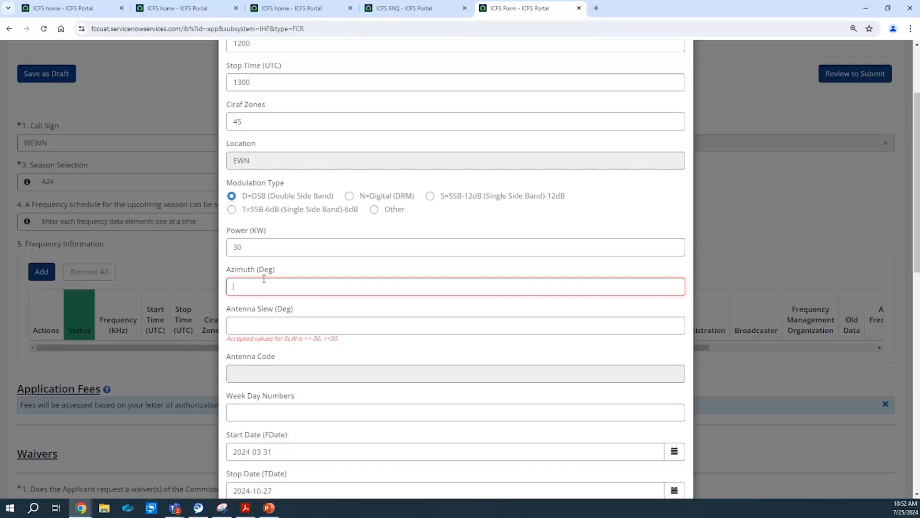
click(293, 267)
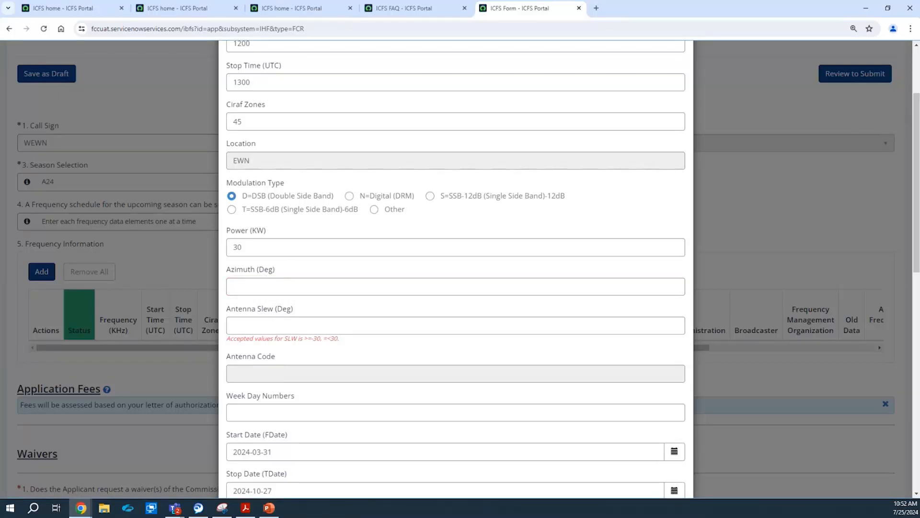
key(alt+Tab)
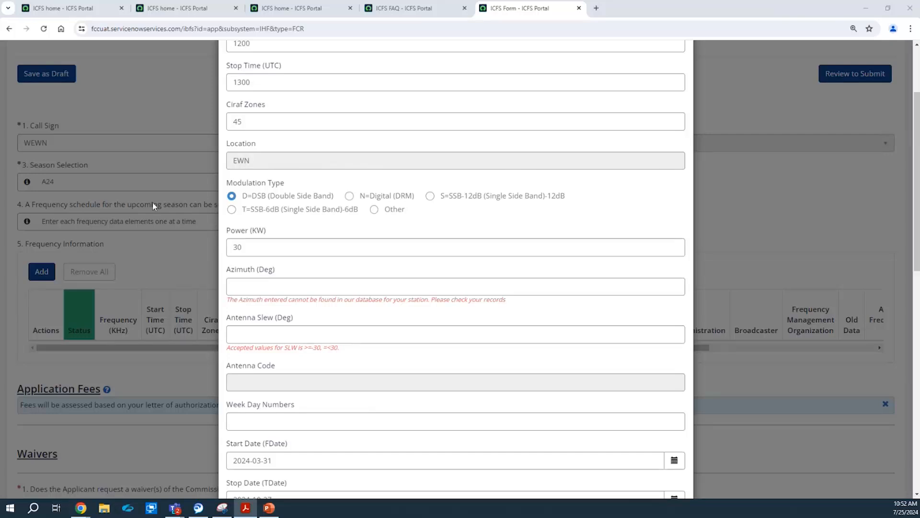
click(245, 294)
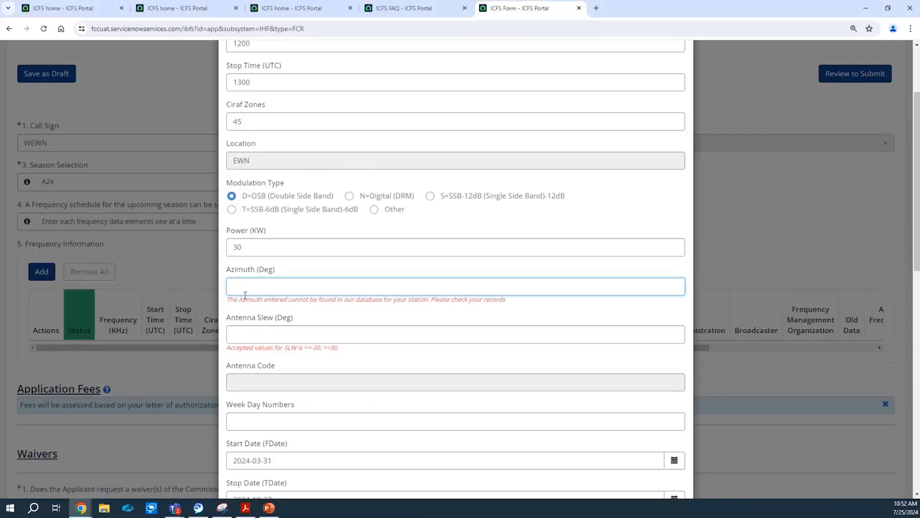
text(230)
click(294, 263)
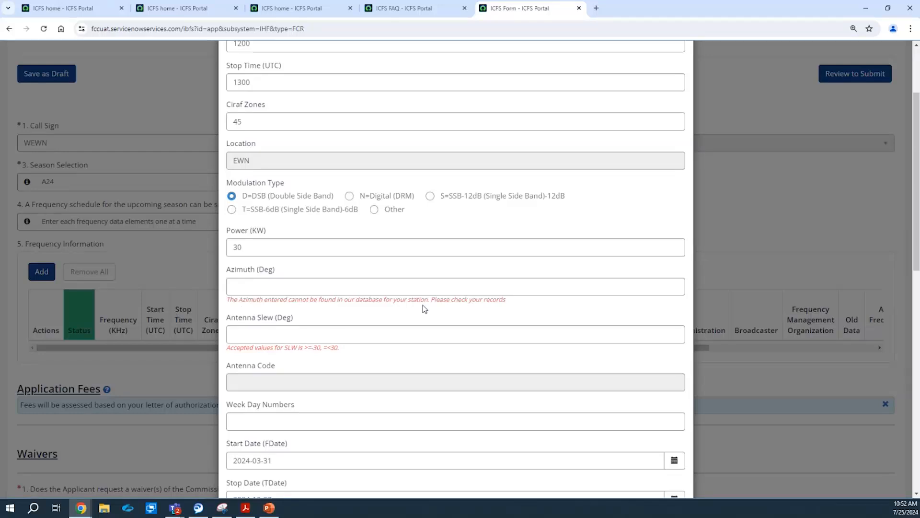
click(315, 293)
text(285)
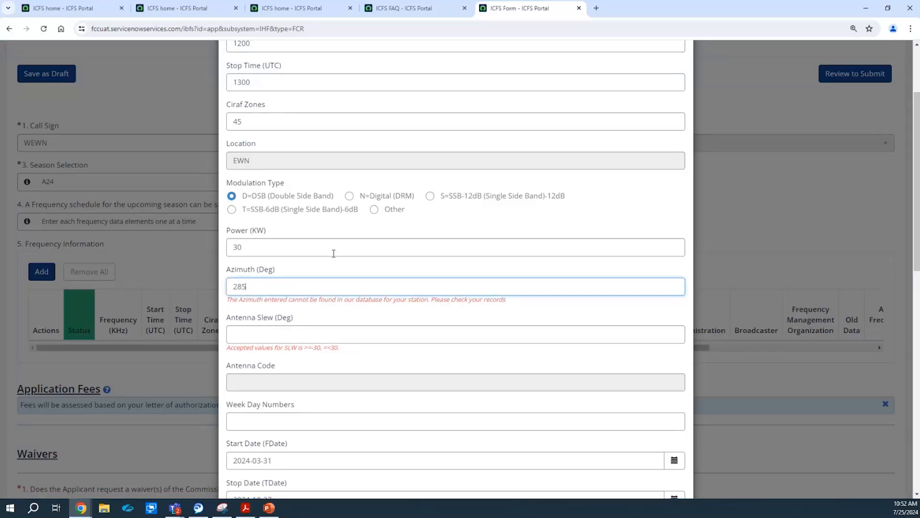
click(326, 271)
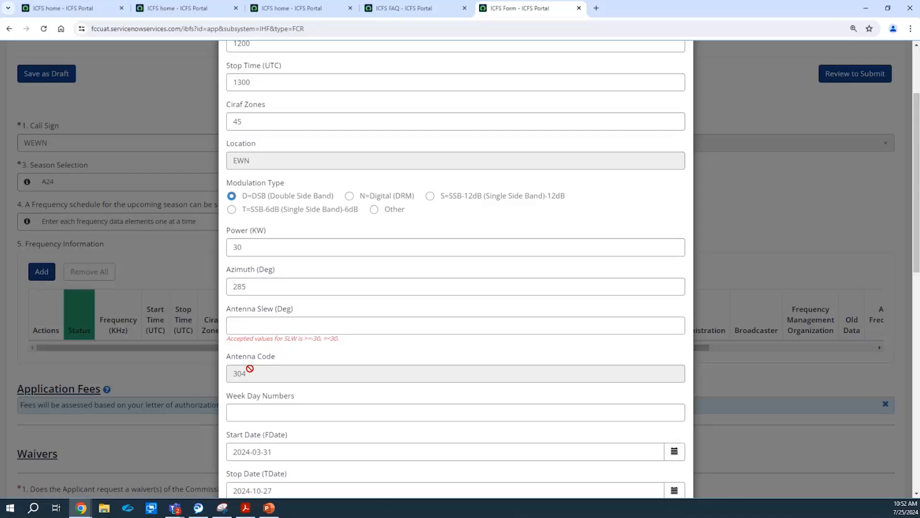
Set the antenna slew to 30.
click(341, 331)
text(30)
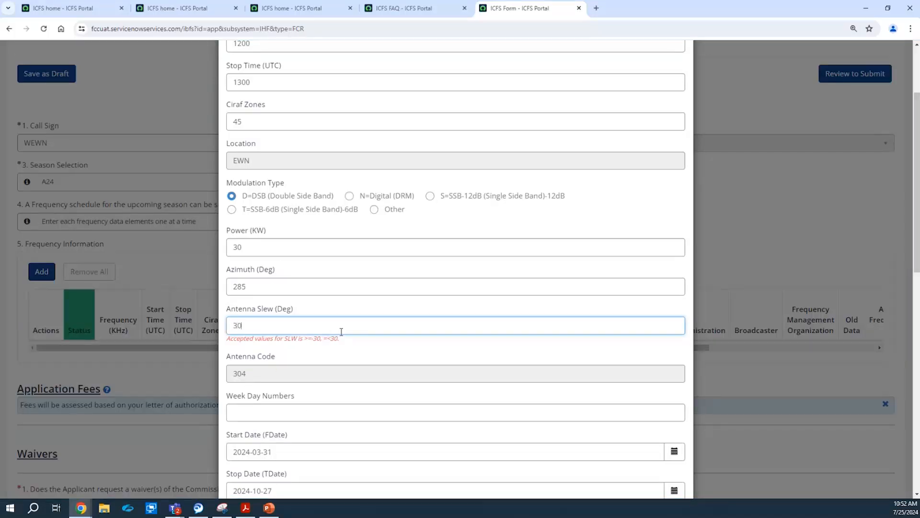
click(362, 302)
Enter week day numbers 12345, removing the extra digits typed.
drag(916, 248, 915, 315)
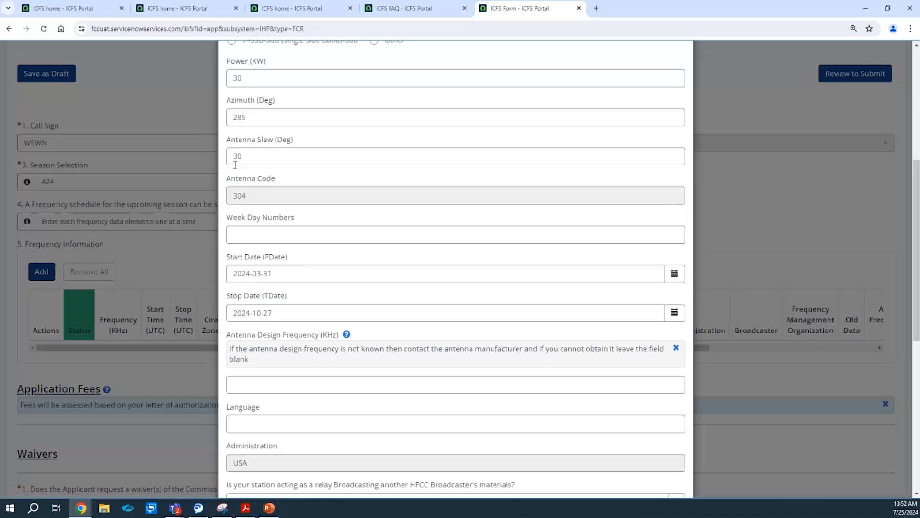
click(289, 233)
text(12345)
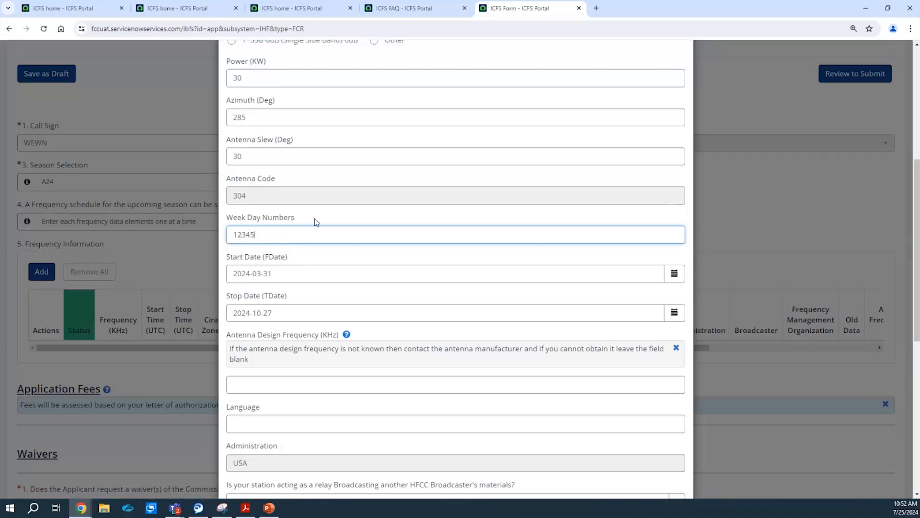
text(9003)
click(315, 217)
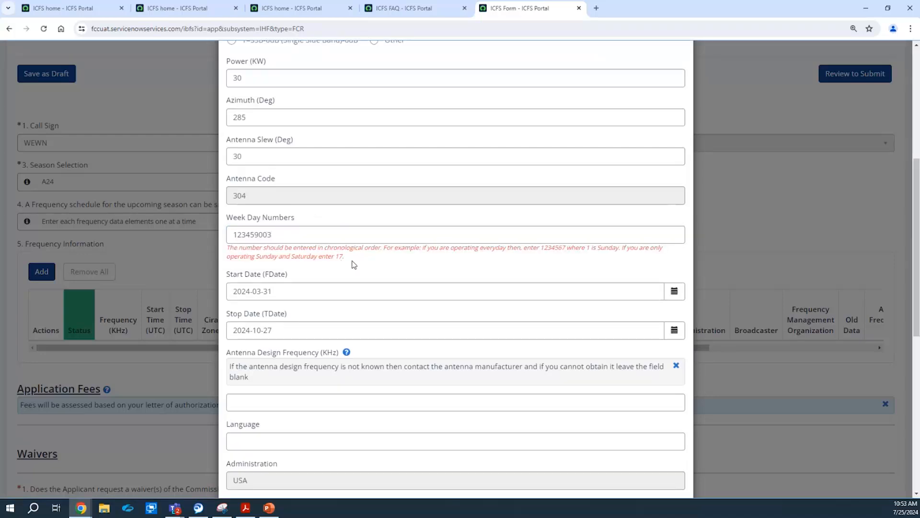
click(324, 236)
key(BackSpace)
key(BackSpace)
key(BackSpace)
key(BackSpace)
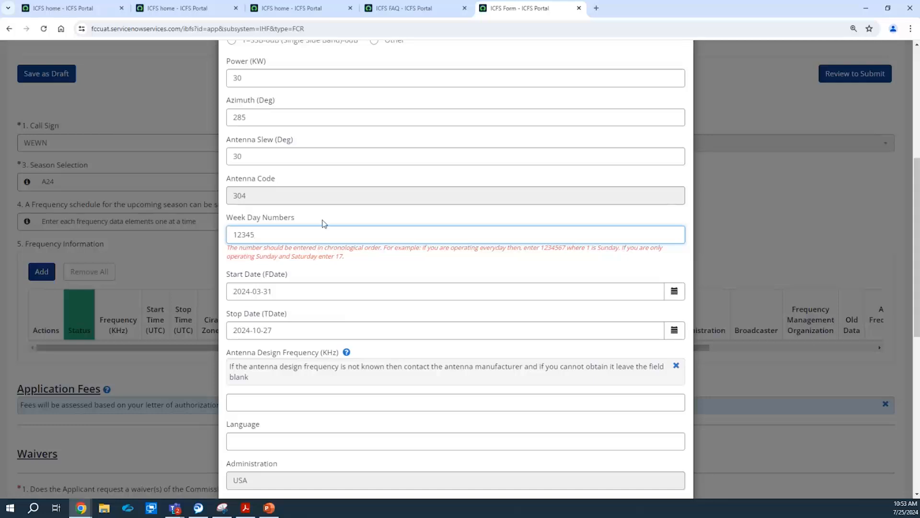
click(325, 210)
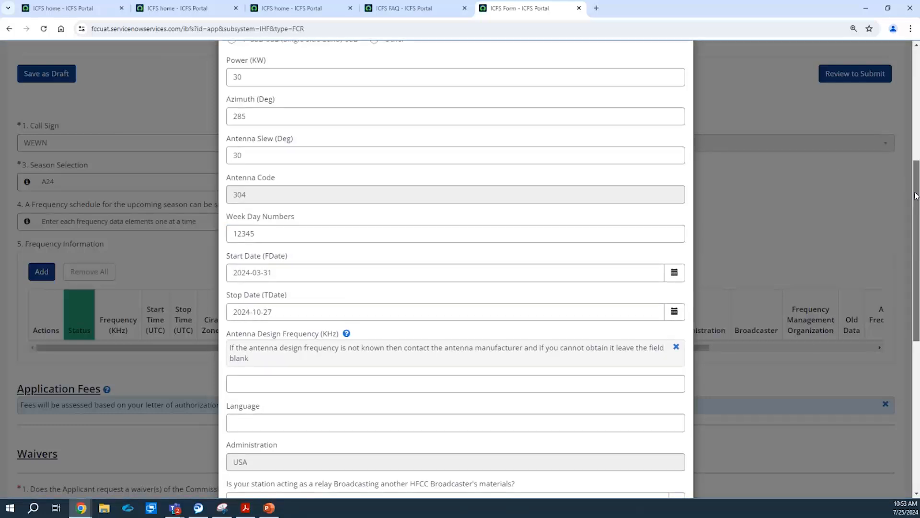
Set the antenna design frequency to 30000.
scroll(341, 280, down, 3)
click(322, 210)
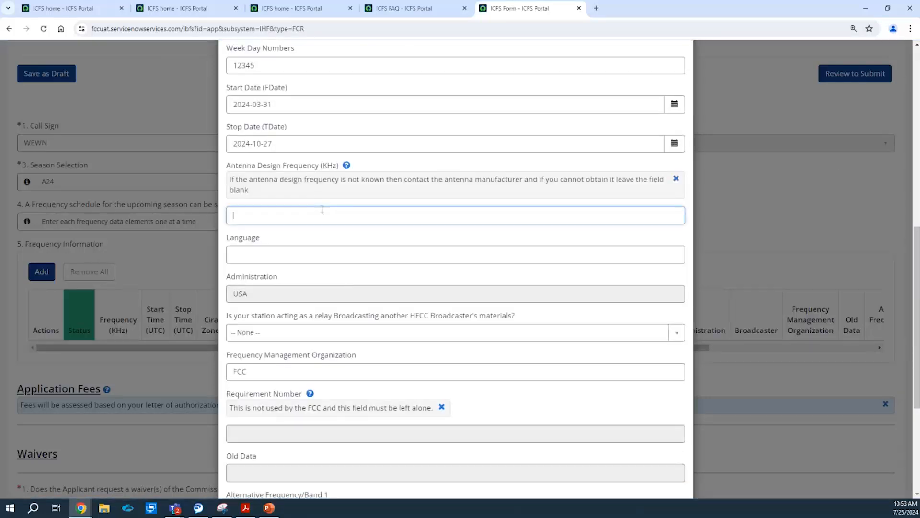
text(29)
key(BackSpace)
key(BackSpace)
text(30000)
Select Aka and Aee as the broadcast languages.
click(303, 255)
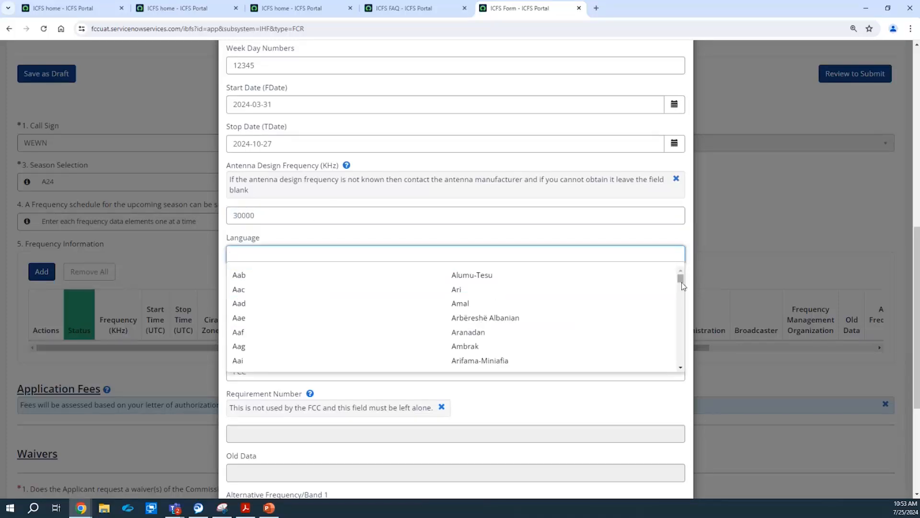
drag(683, 281, 673, 407)
click(559, 296)
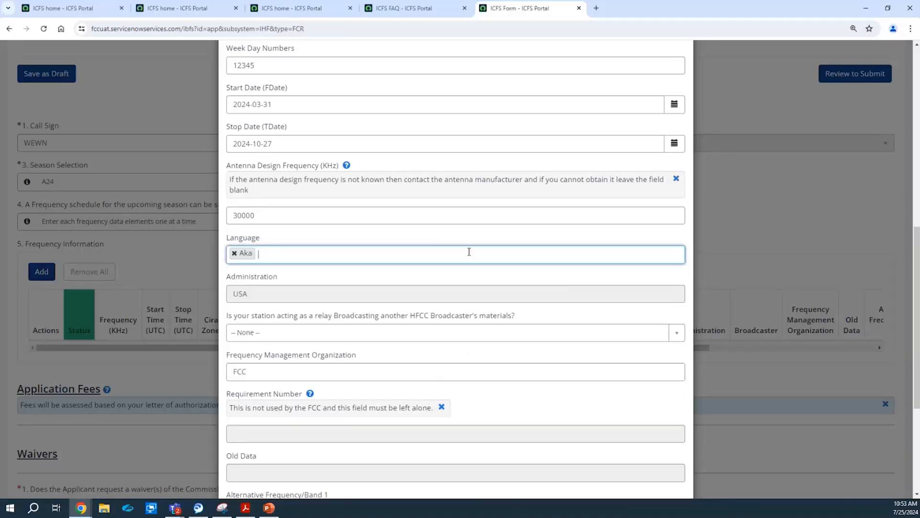
click(297, 254)
drag(684, 283, 669, 362)
click(636, 332)
Choose a broadcaster, answer No to relay broadcasting, and add the entry to the table.
click(482, 336)
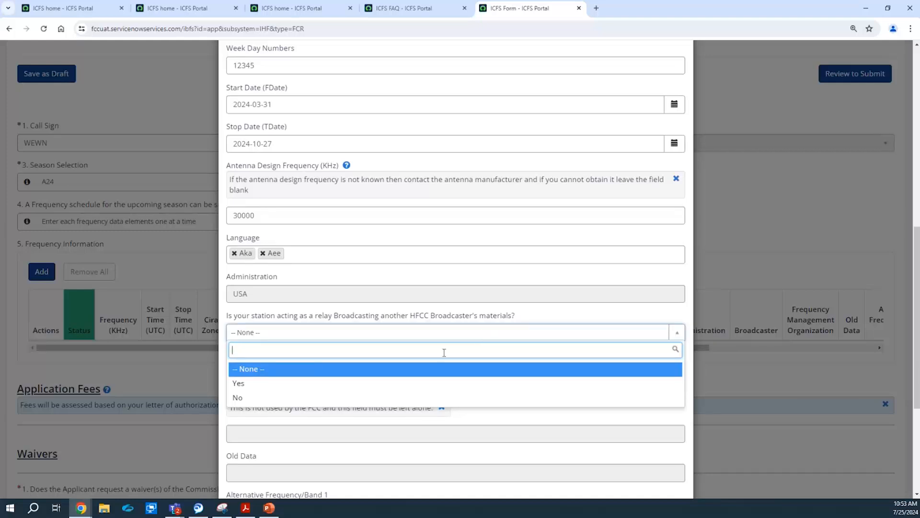
click(432, 382)
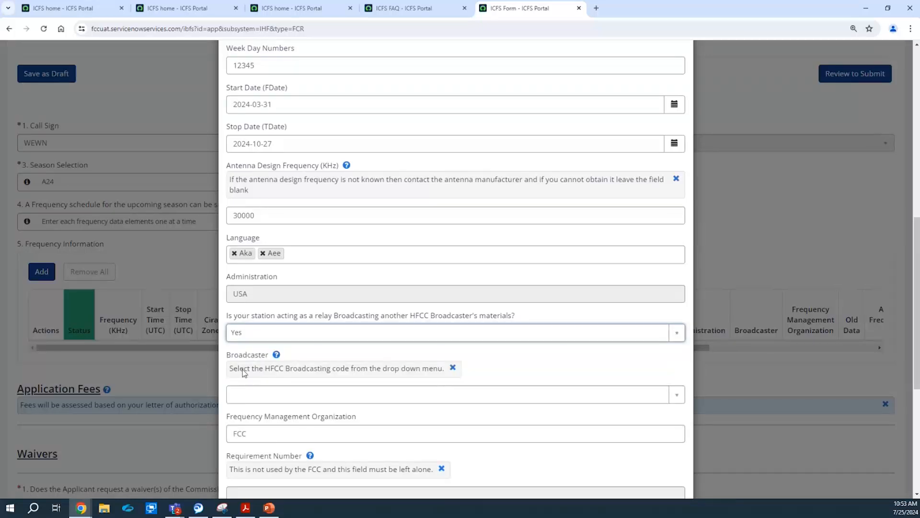
click(262, 396)
scroll(451, 314, down, 1)
click(473, 366)
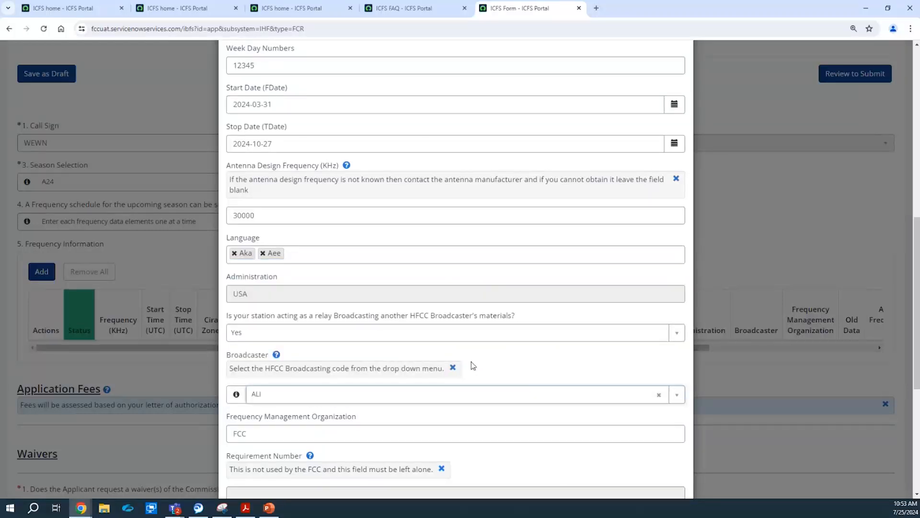
click(466, 331)
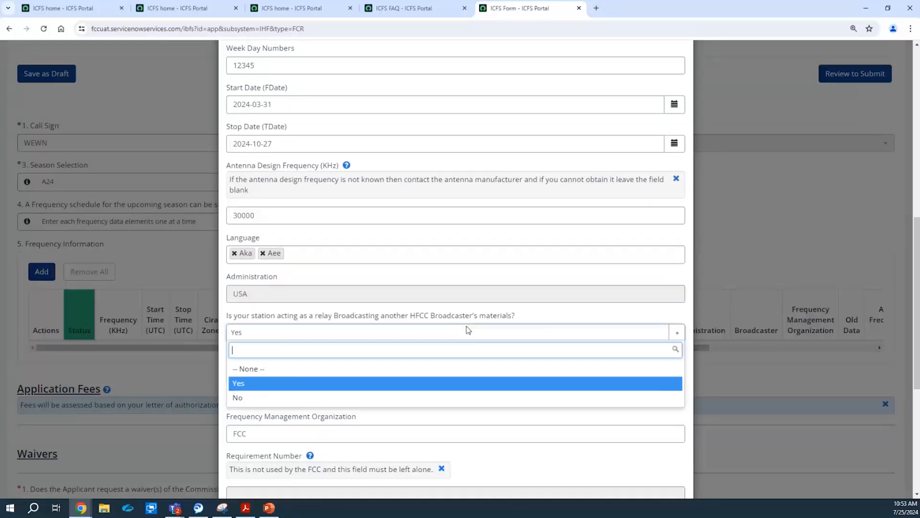
click(426, 396)
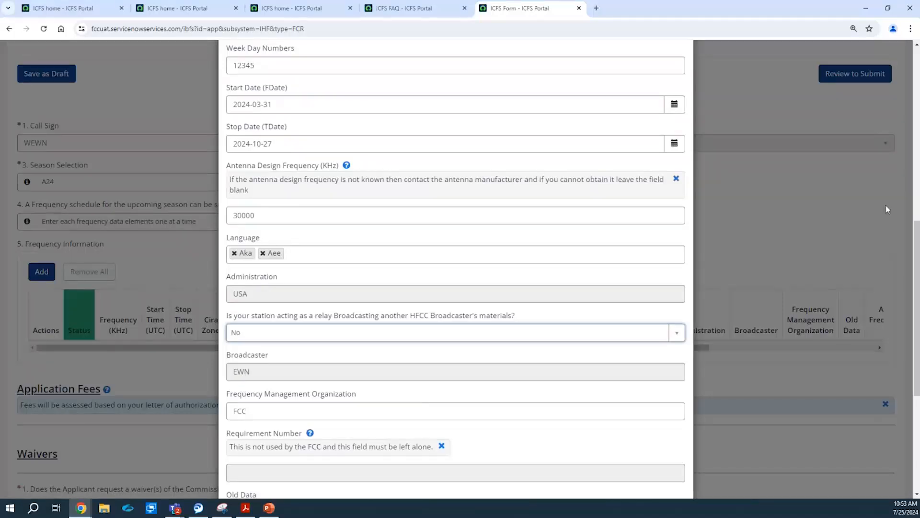
drag(916, 244, 916, 334)
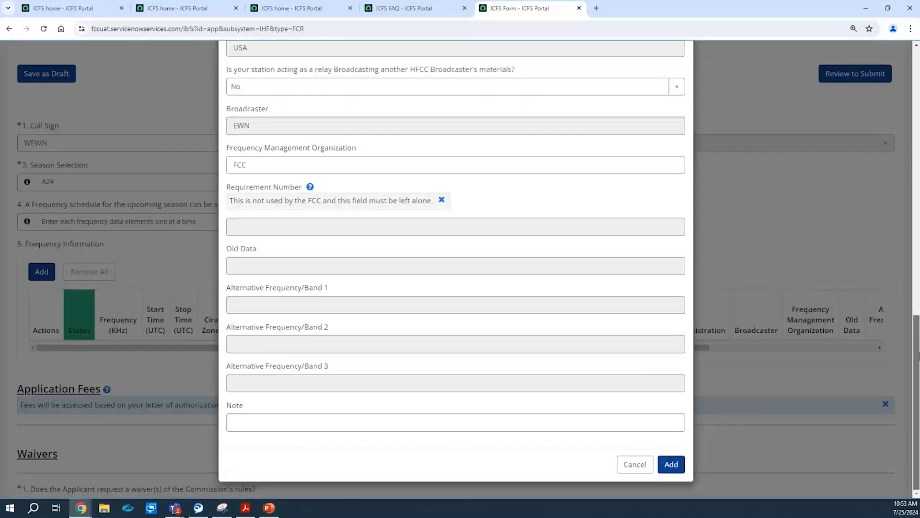
click(673, 464)
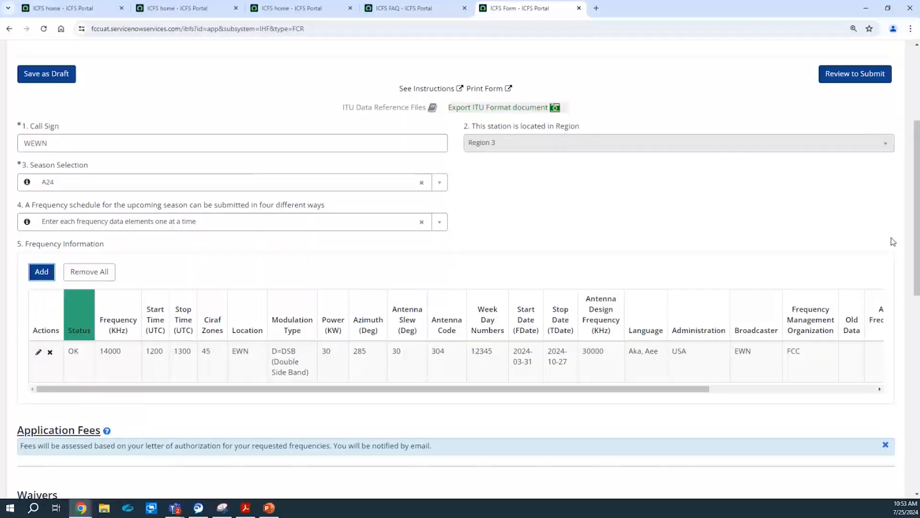
drag(918, 211, 911, 281)
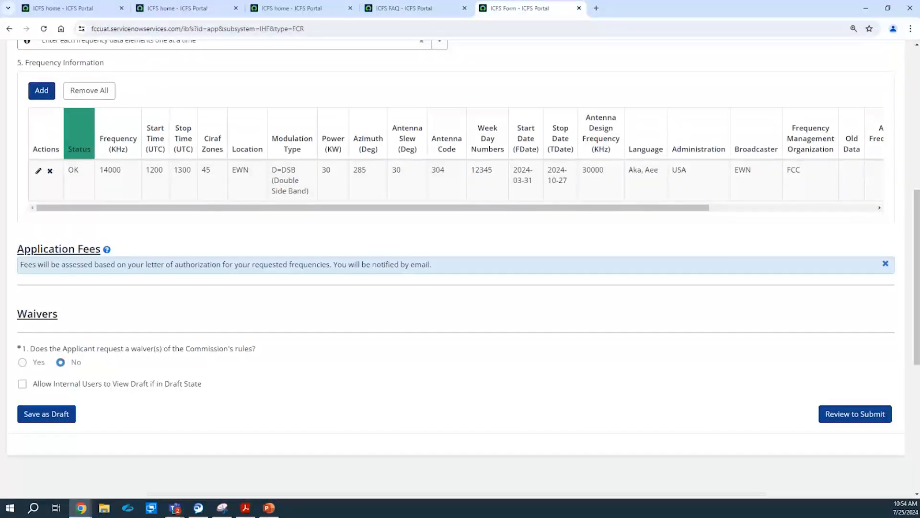
key(alt+Tab)
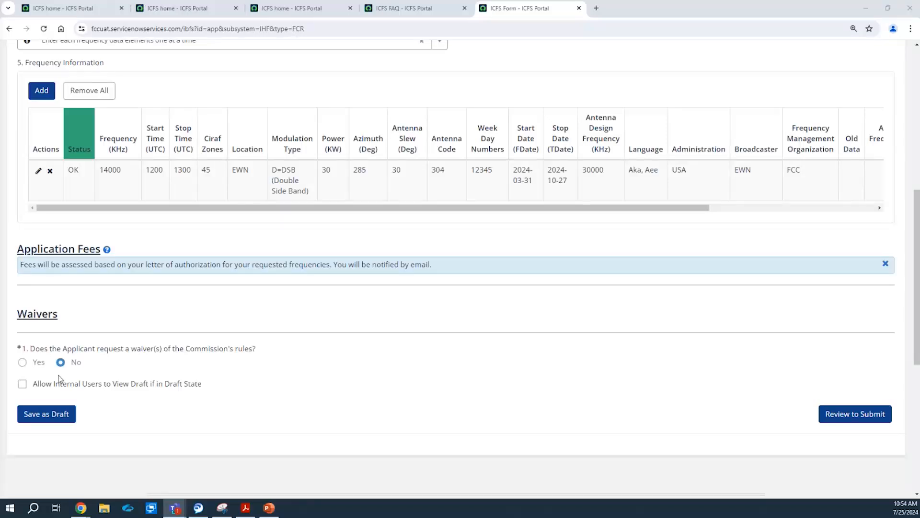
click(38, 363)
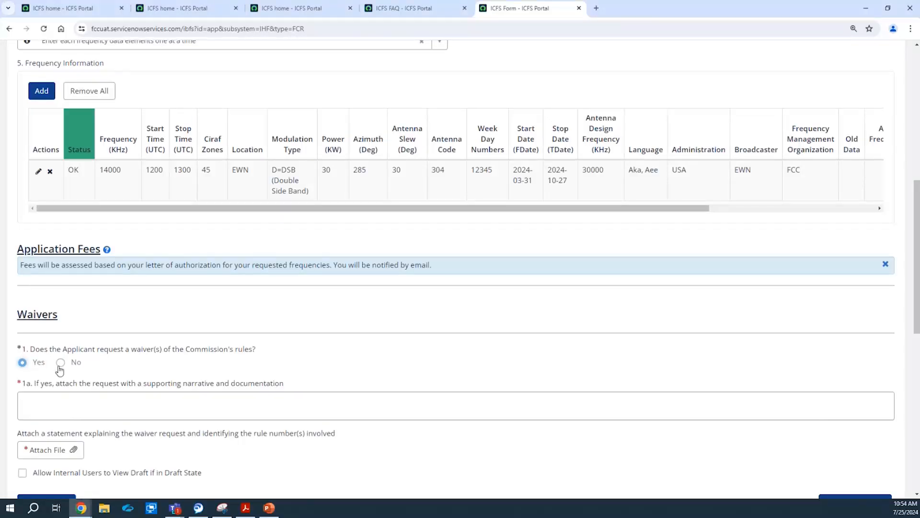
click(61, 363)
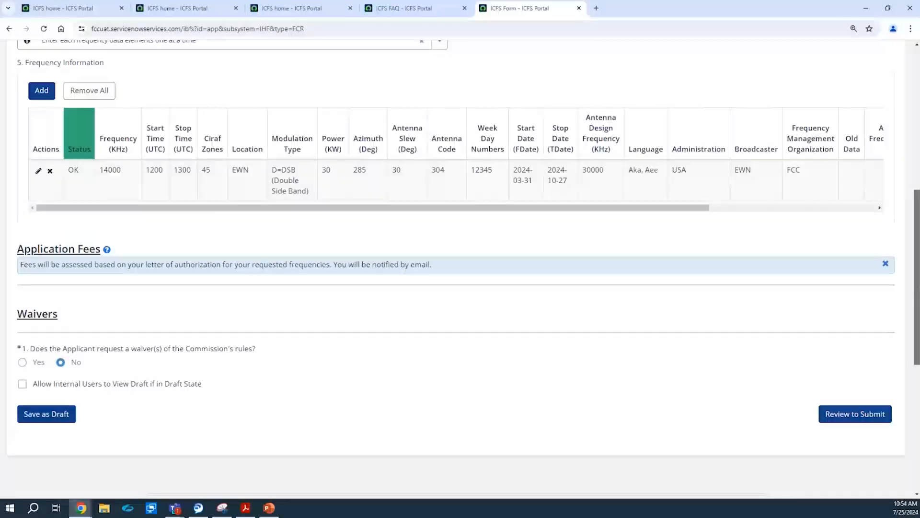
scroll(917, 294, up, 7)
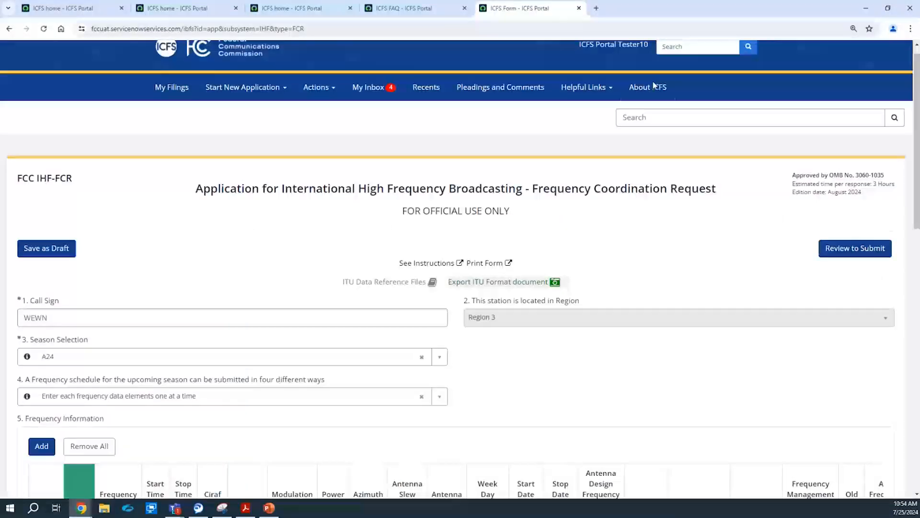
Leave the unsaved form and go to IHF Frequency Coordination Request > Propose Frequency (Add/ Delete).
click(651, 86)
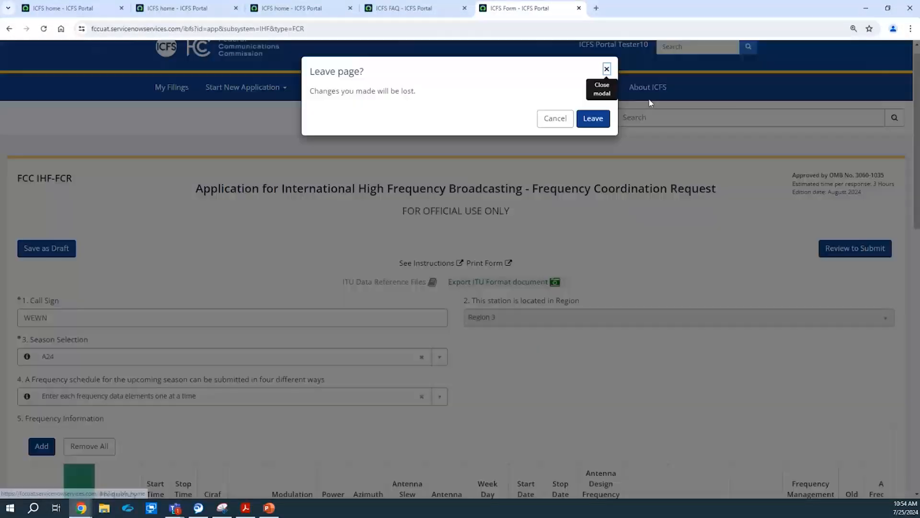
click(594, 122)
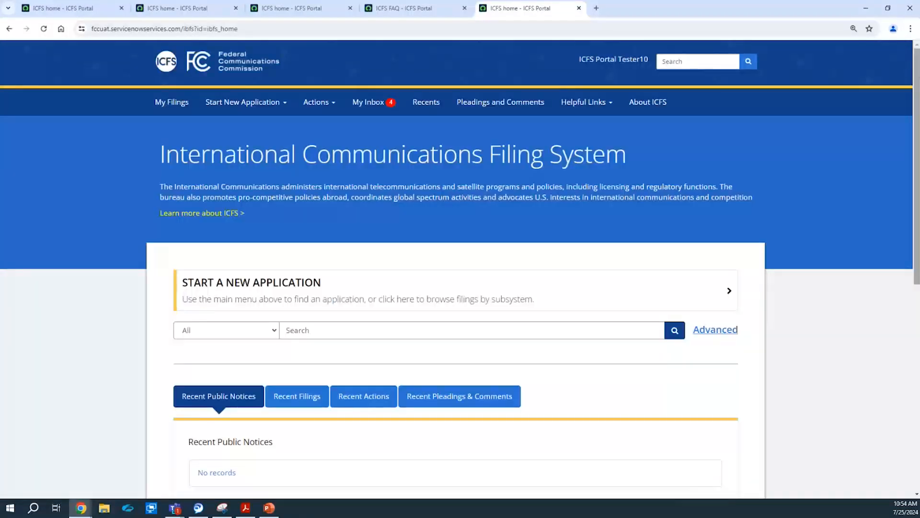
scroll(866, 177, down, 1)
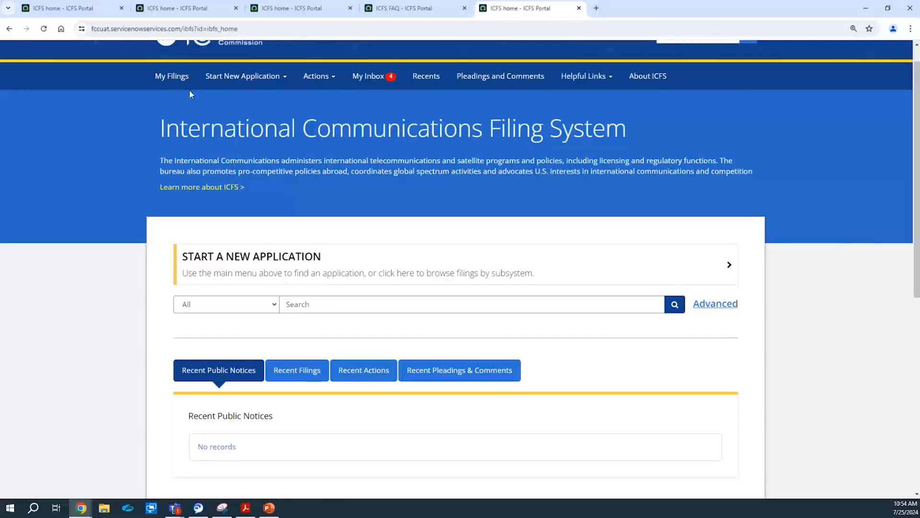
click(242, 77)
mouse_move(309, 205)
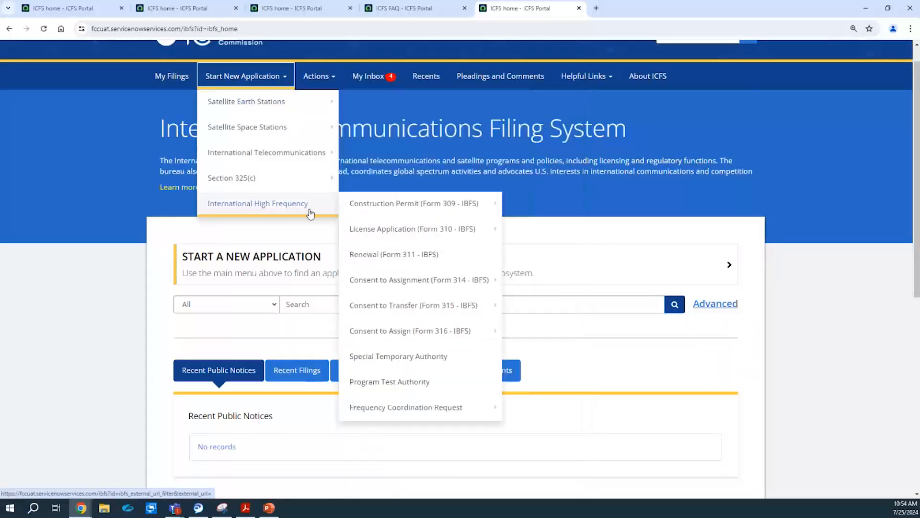
mouse_move(437, 406)
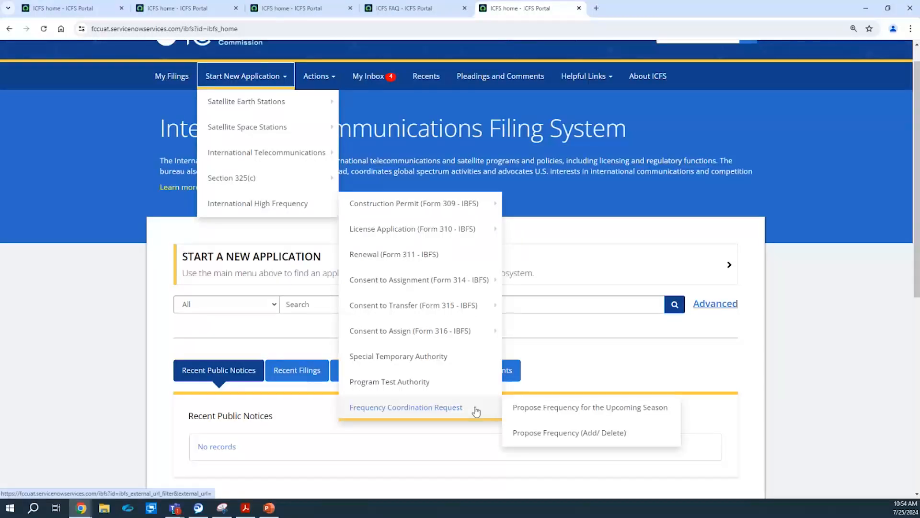
click(533, 434)
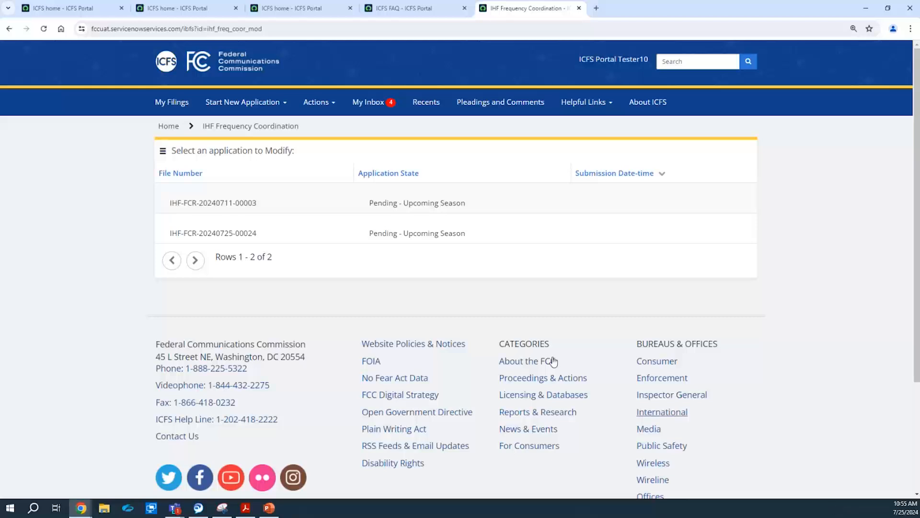
click(199, 235)
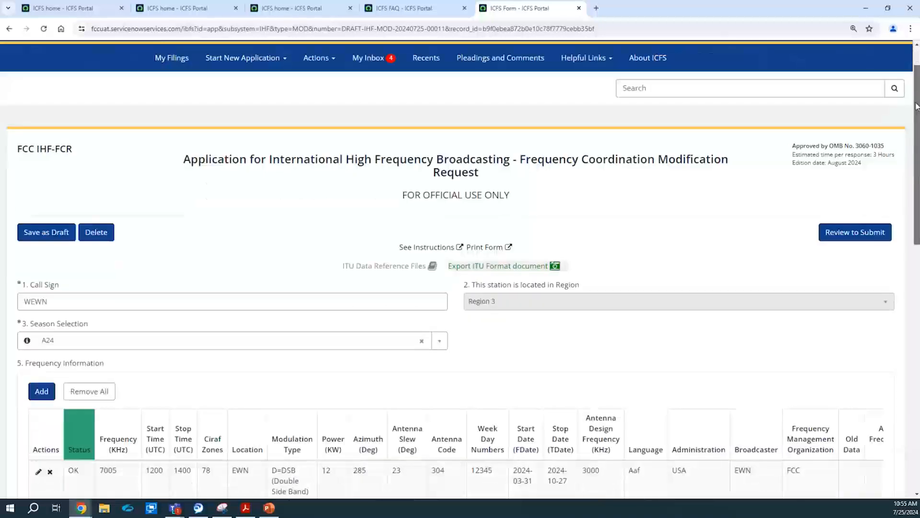
drag(917, 83, 918, 137)
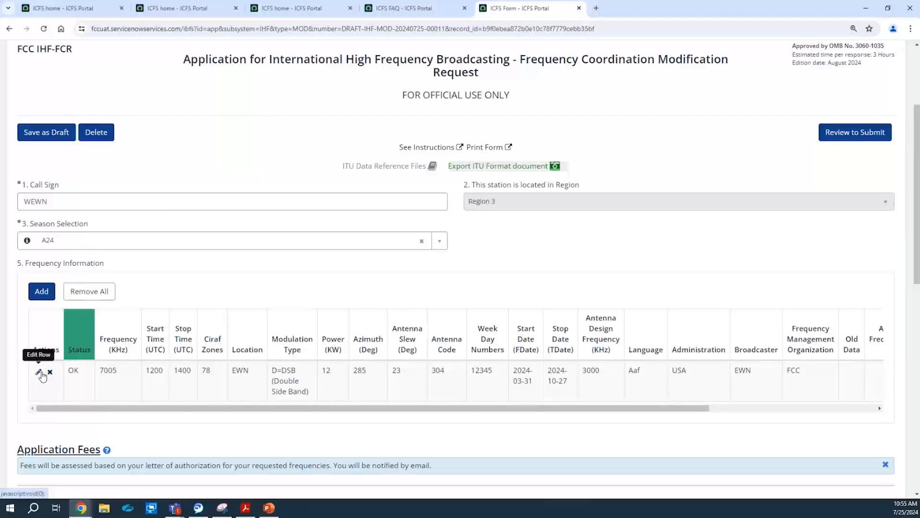
click(41, 292)
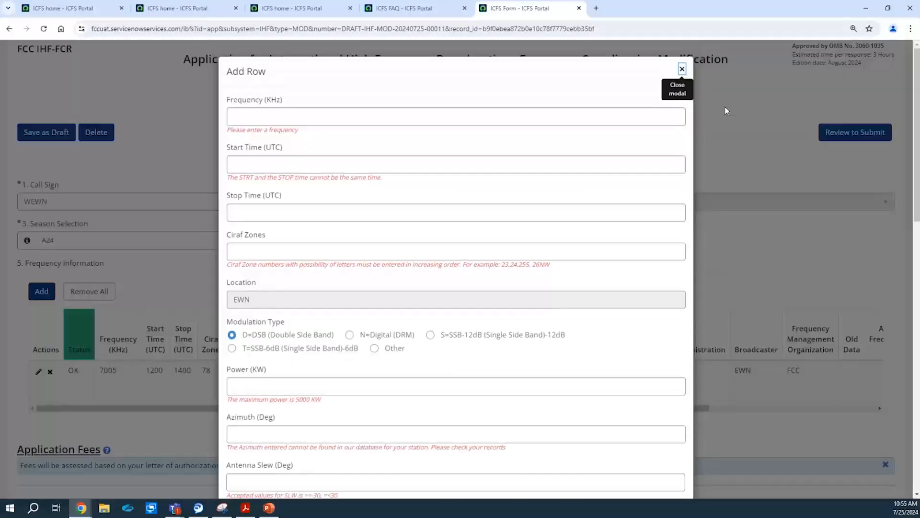
click(682, 69)
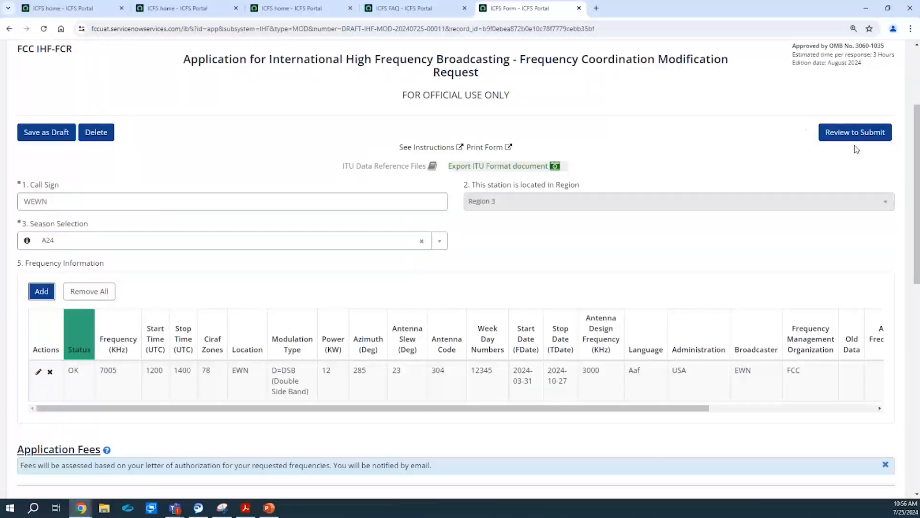
drag(918, 161, 919, 93)
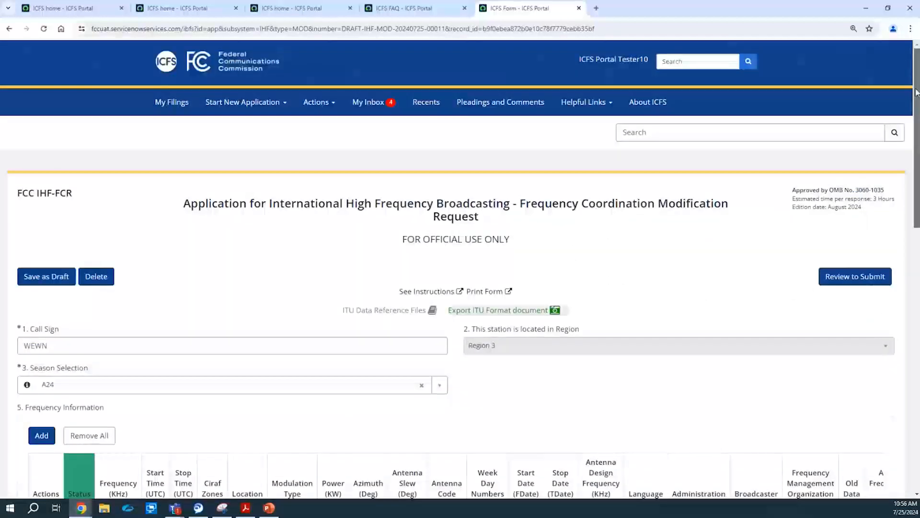
From the ICFS home page, go to Actions > Pay Filing Fees and review the seven pending applications.
click(660, 110)
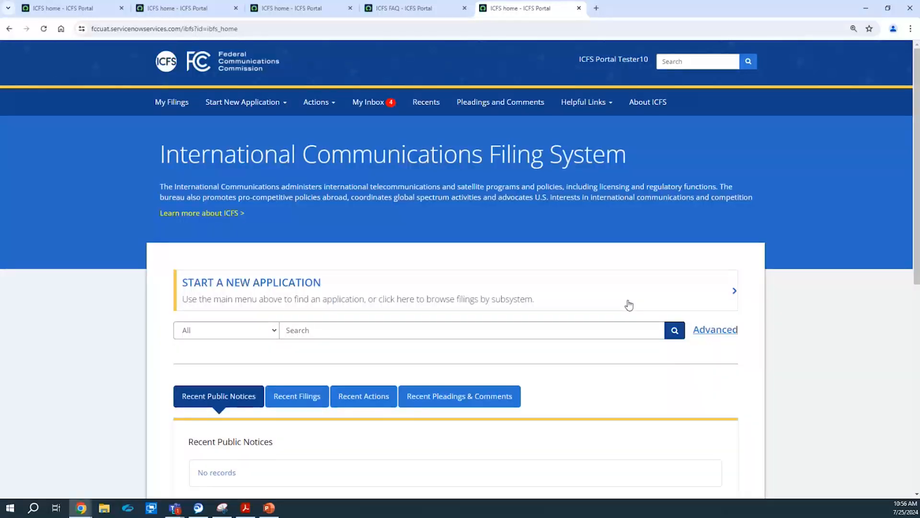
click(320, 107)
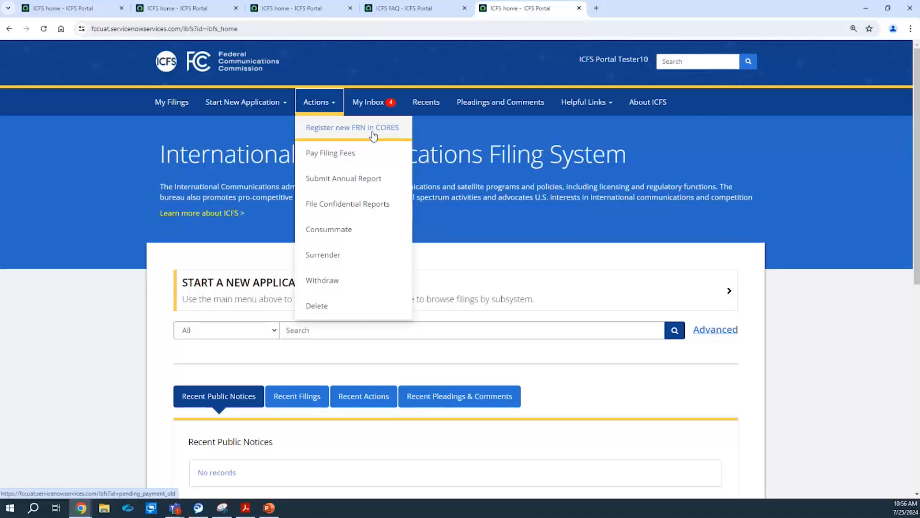
click(346, 152)
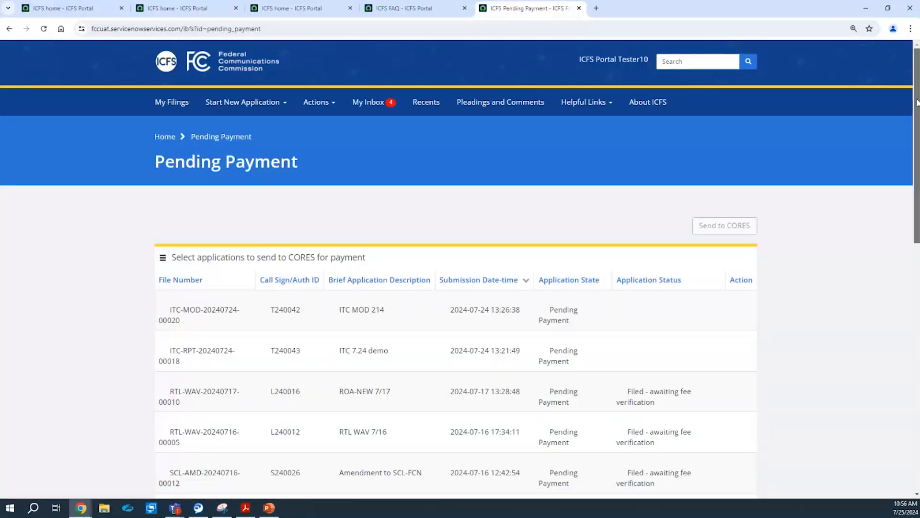
scroll(907, 104, down, 3)
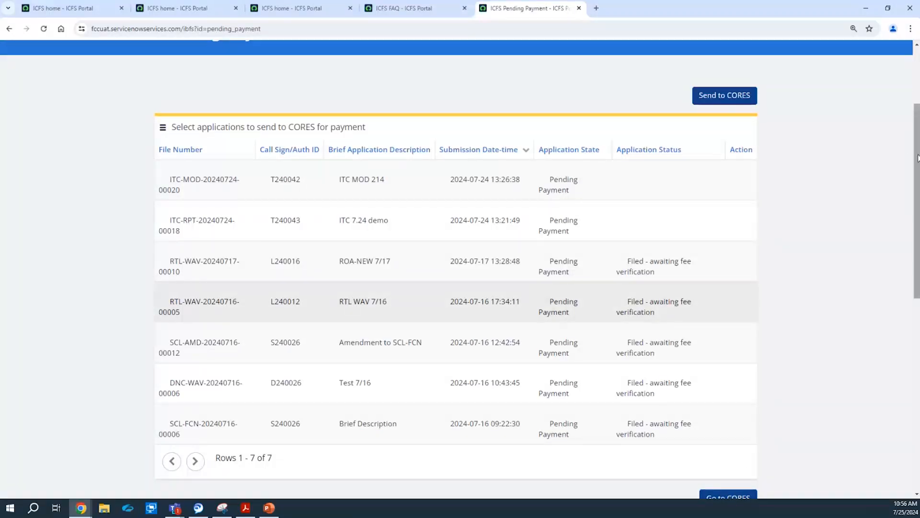
drag(918, 158, 907, 106)
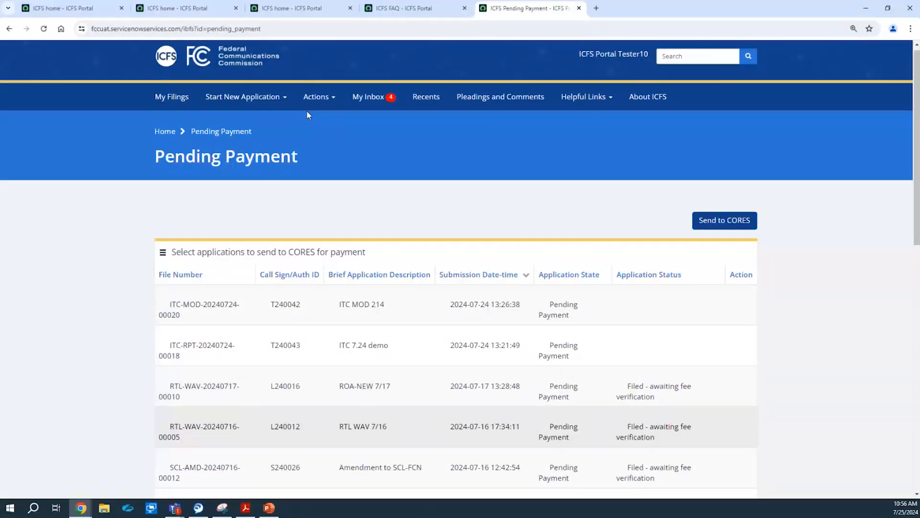
click(313, 96)
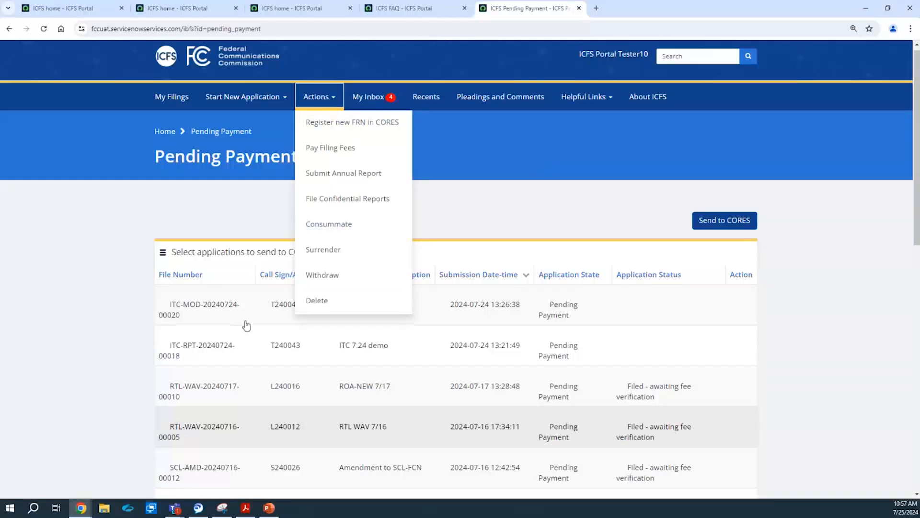
Select the ITC-DSC 7.24 authorization for surrender and attach download (12) as its explanation letter.
click(328, 249)
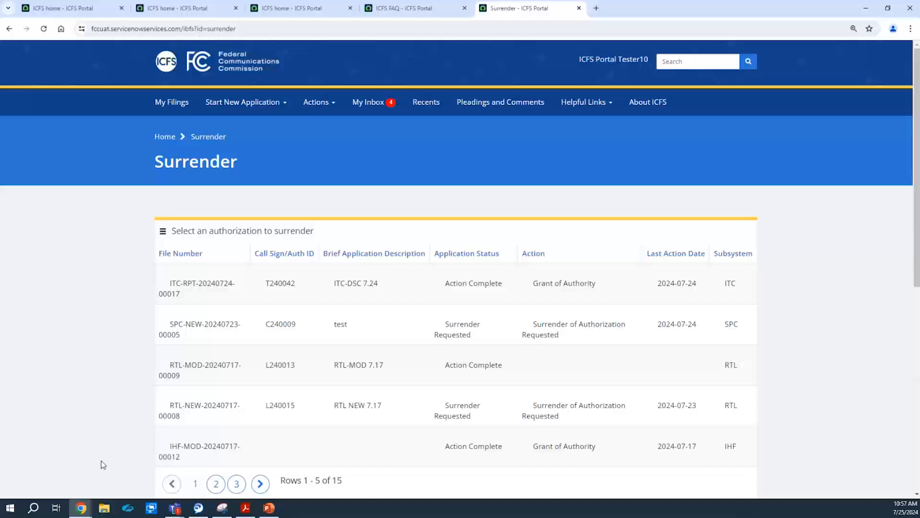
click(180, 290)
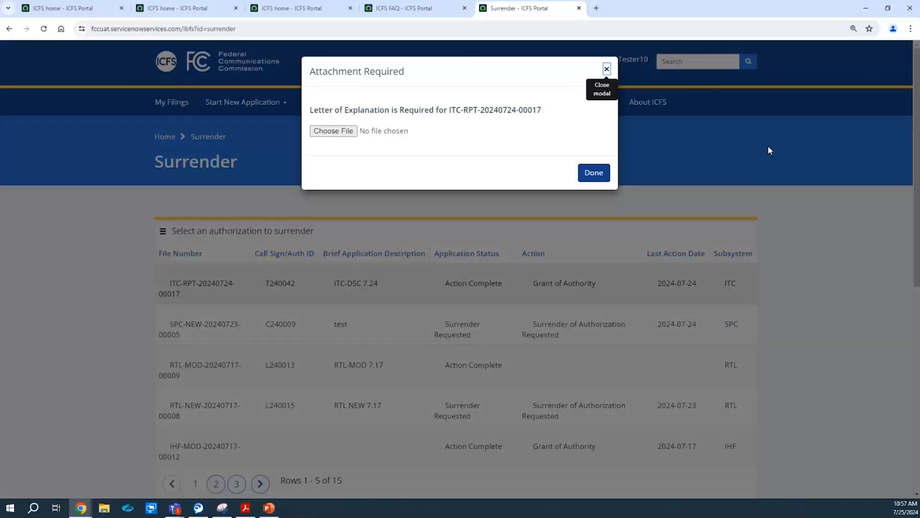
click(326, 132)
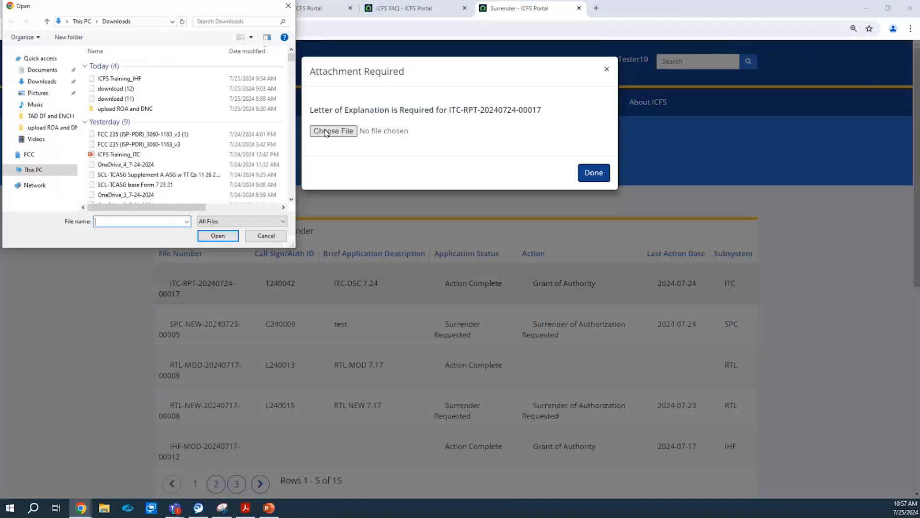
double_click(114, 89)
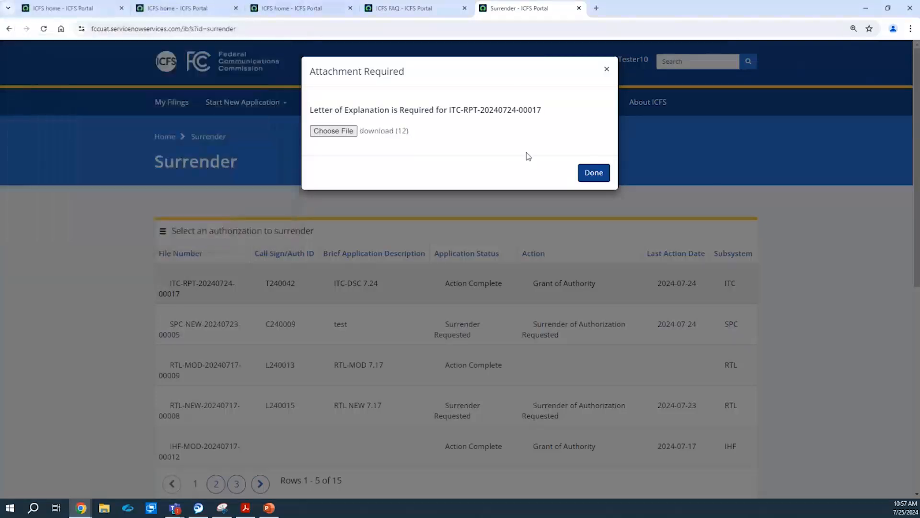
click(598, 171)
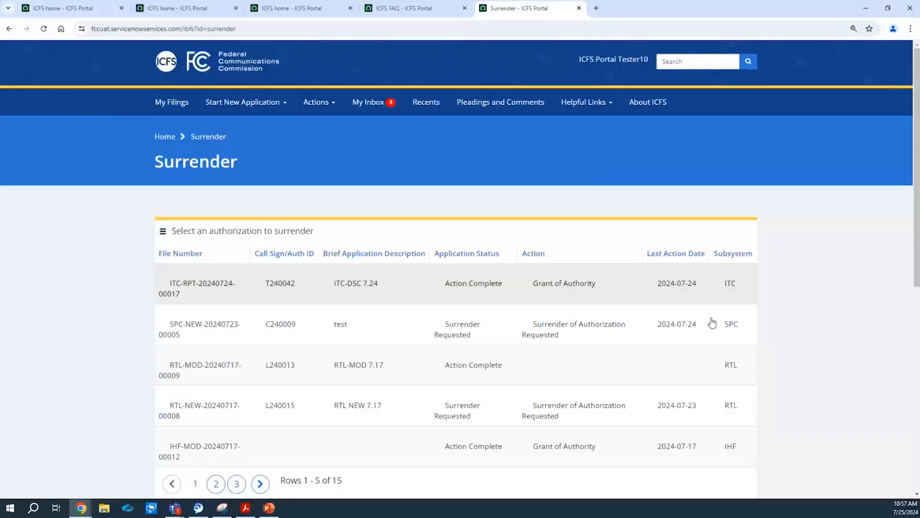
Surrender the authorization and confirm it, receiving the July 25, 2024 success notice.
drag(915, 63, 916, 102)
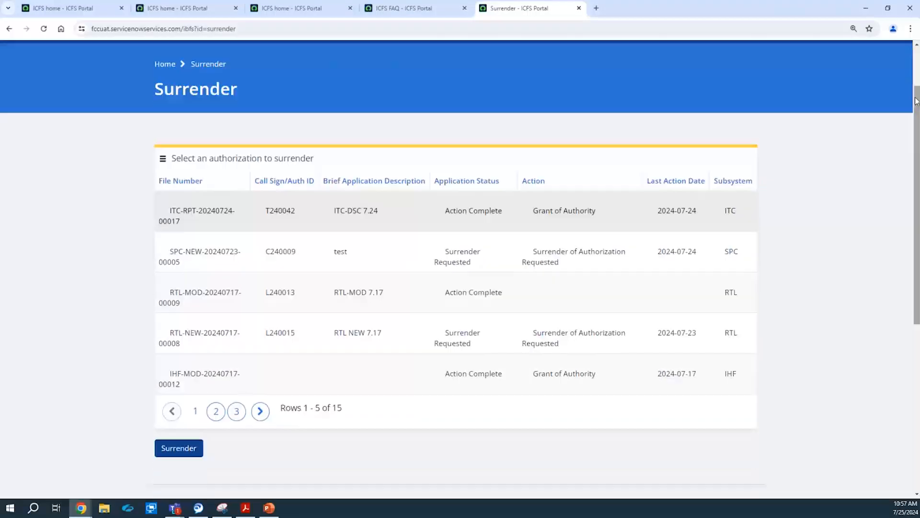
click(181, 451)
click(598, 109)
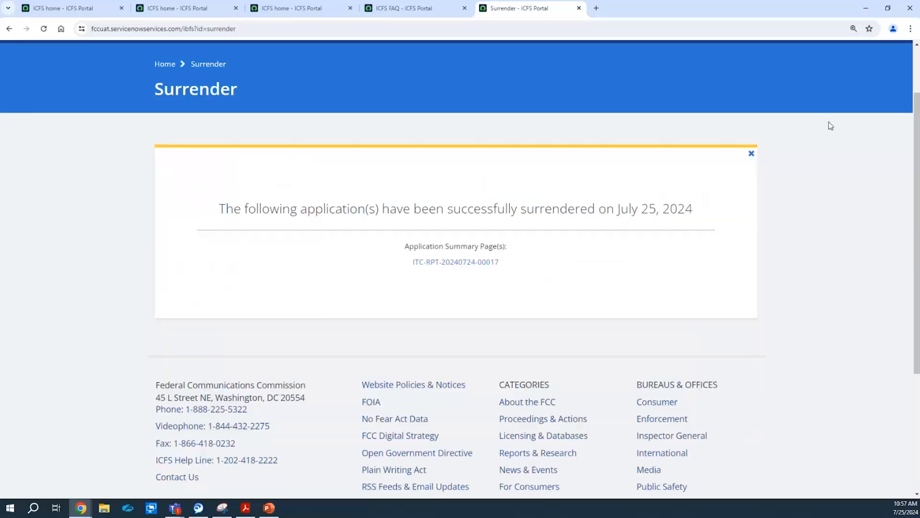
drag(915, 111, 913, 83)
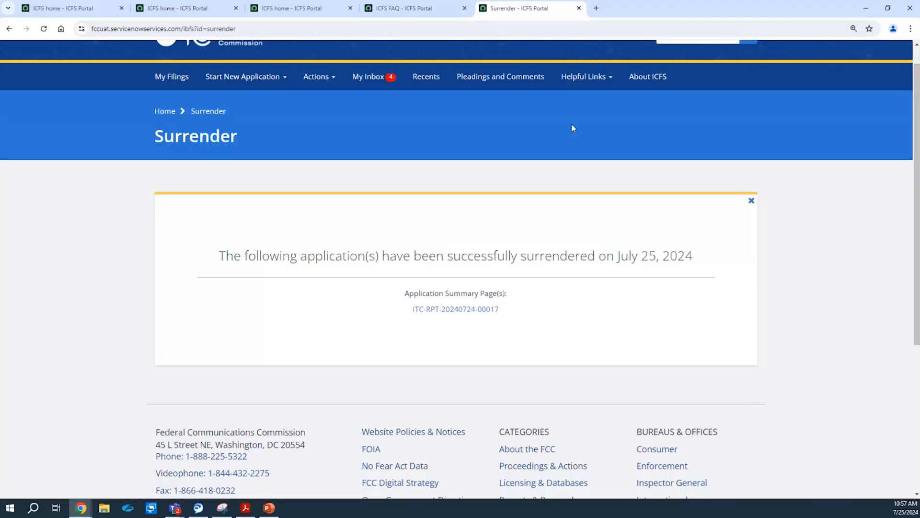
click(481, 88)
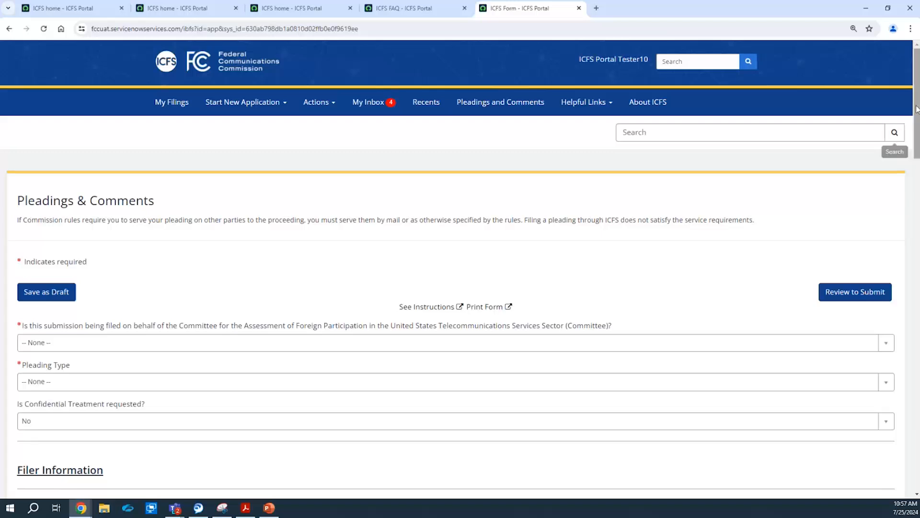
Set Pleading Type to IHF End of Season Frequency Report and answer No to filing for the Committee.
scroll(917, 134, down, 2)
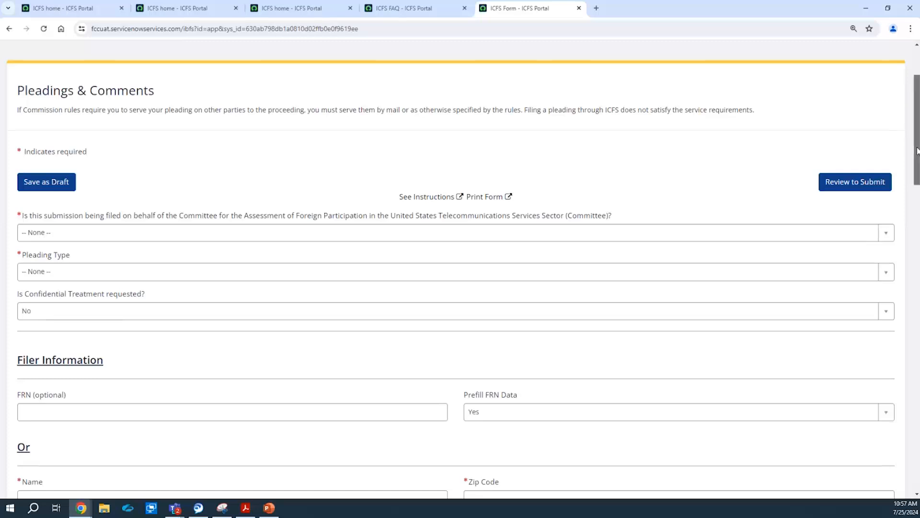
drag(917, 152, 917, 166)
click(190, 208)
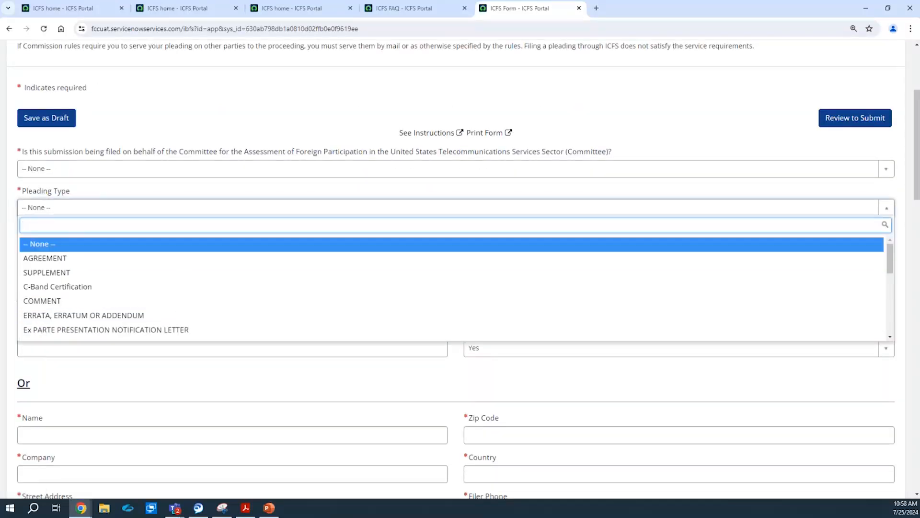
drag(888, 253, 886, 277)
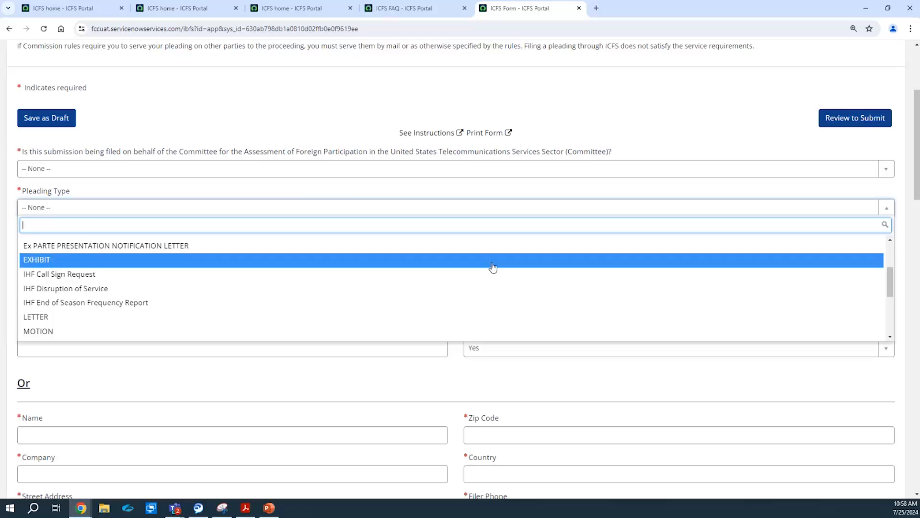
click(432, 309)
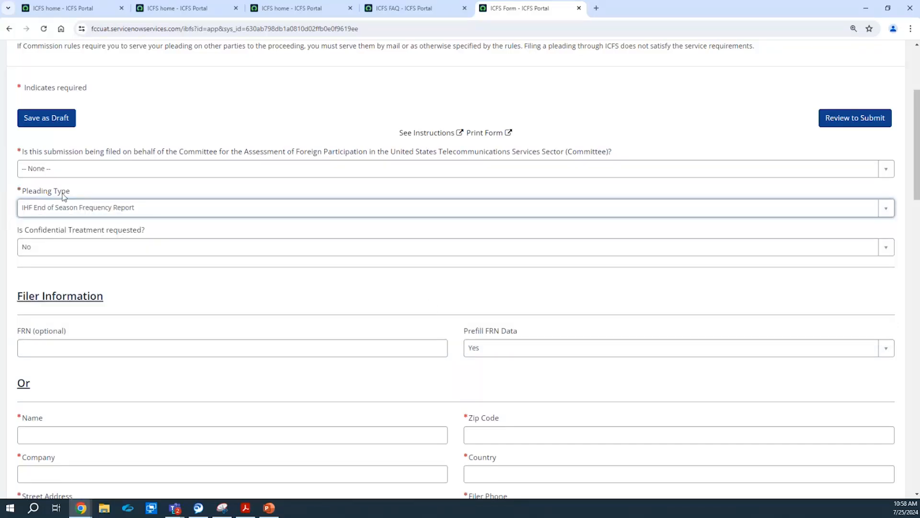
click(94, 167)
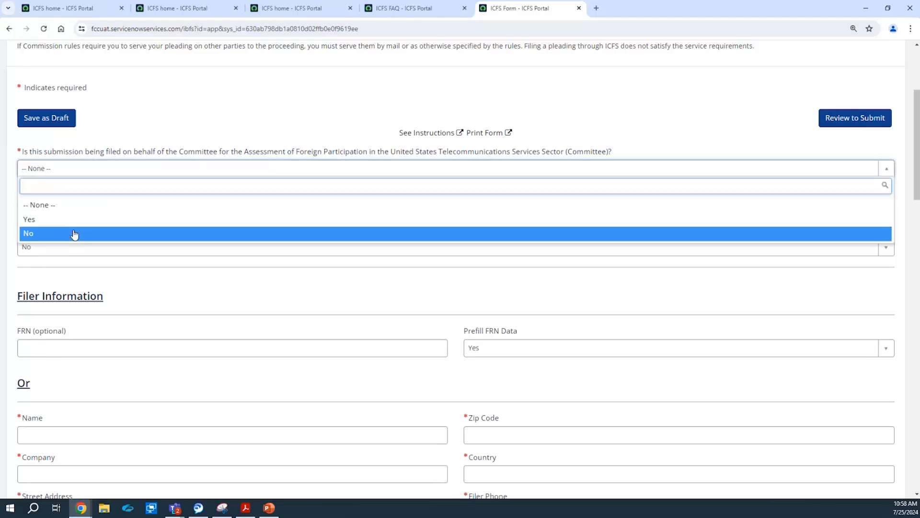
click(83, 233)
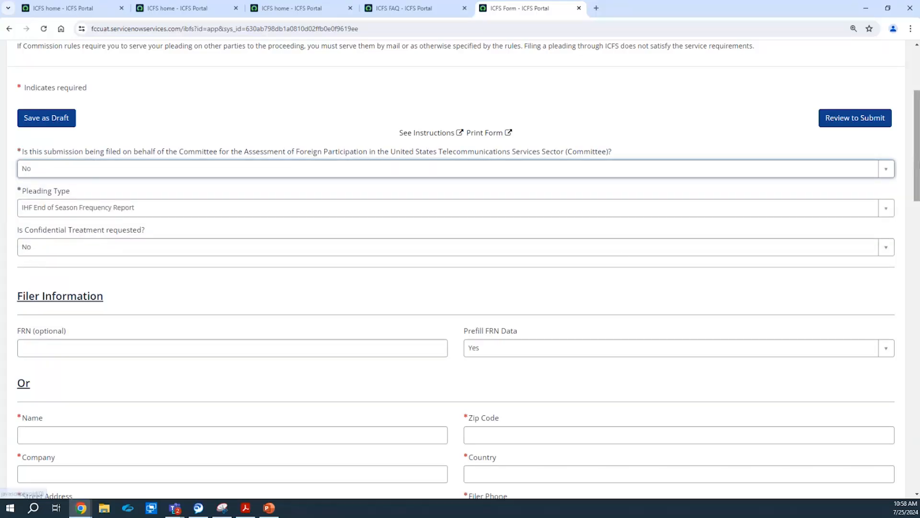
drag(917, 143, 917, 194)
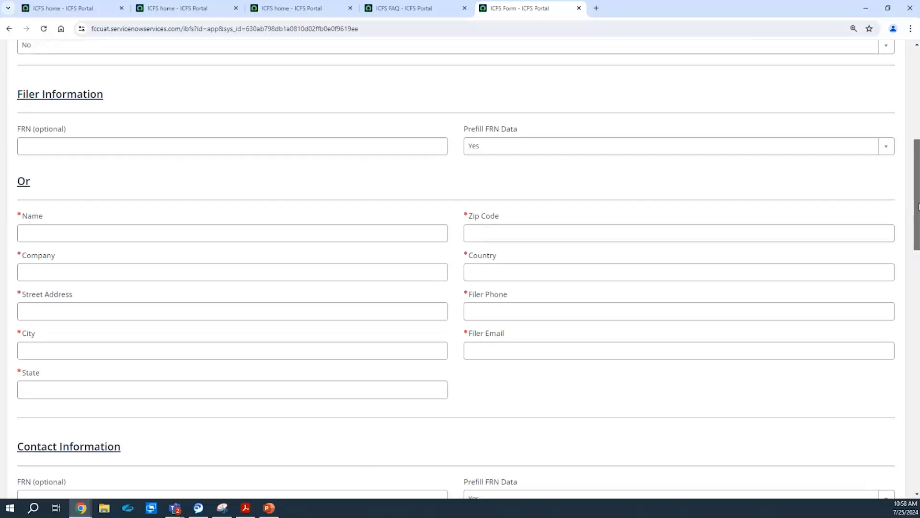
scroll(918, 206, down, 13)
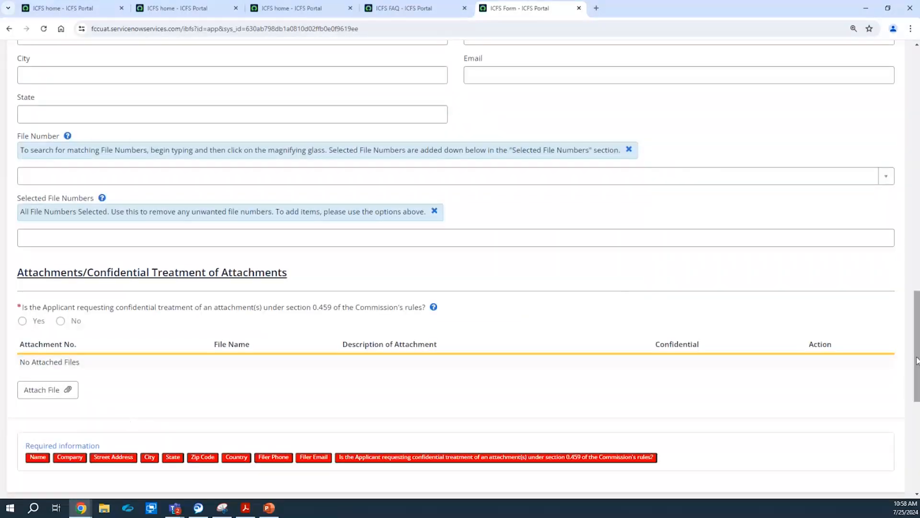
scroll(906, 100, up, 13)
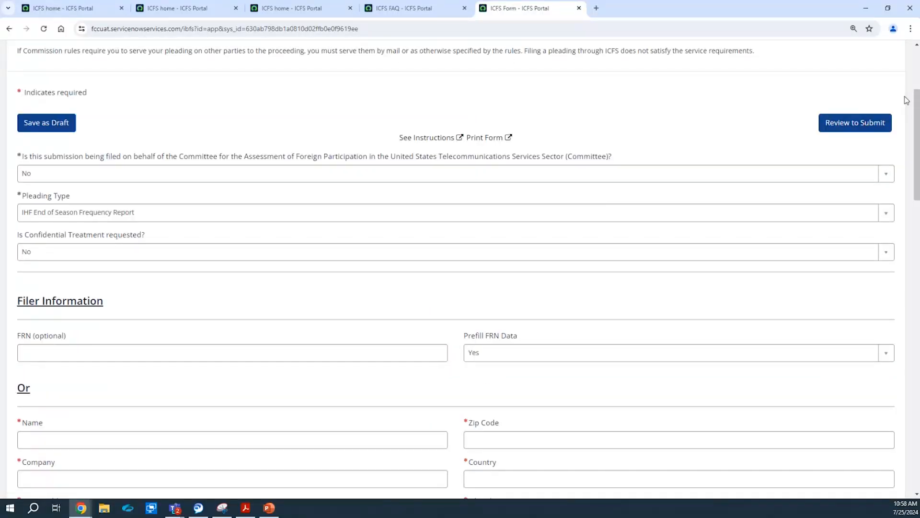
drag(906, 99, 904, 59)
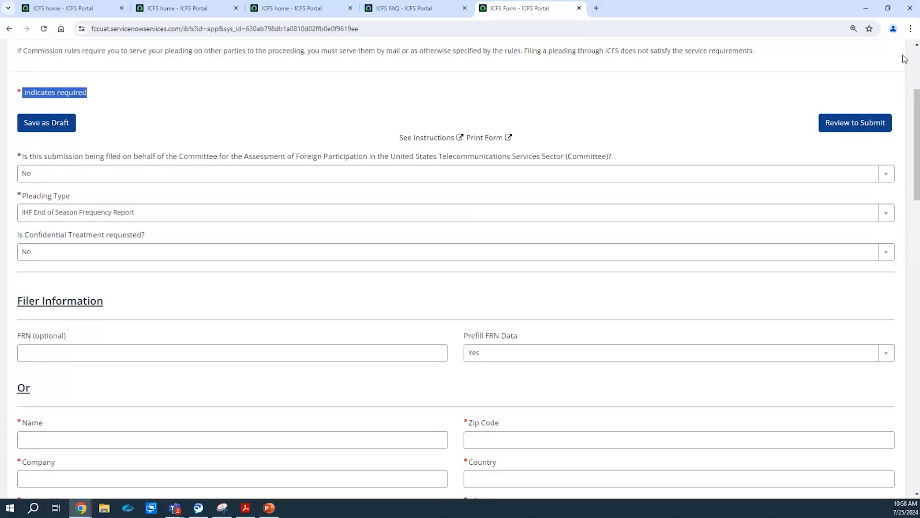
click(850, 103)
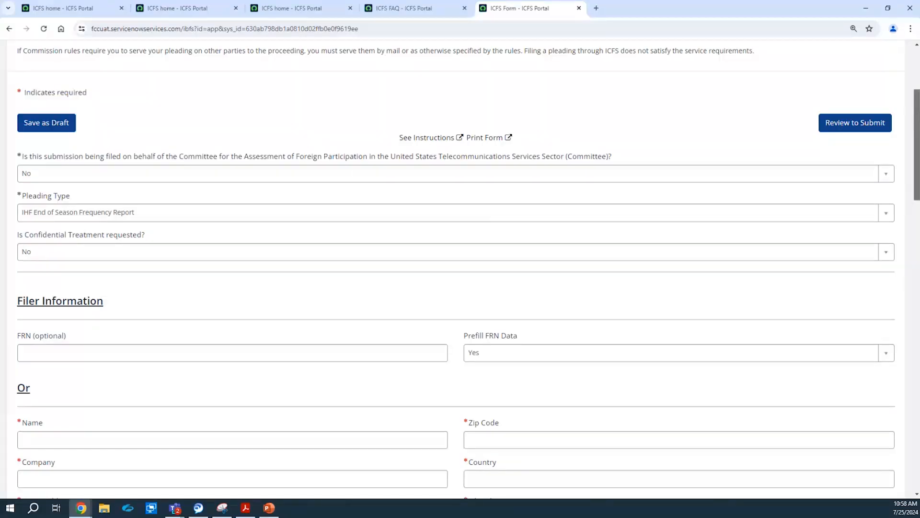
scroll(917, 144, up, 4)
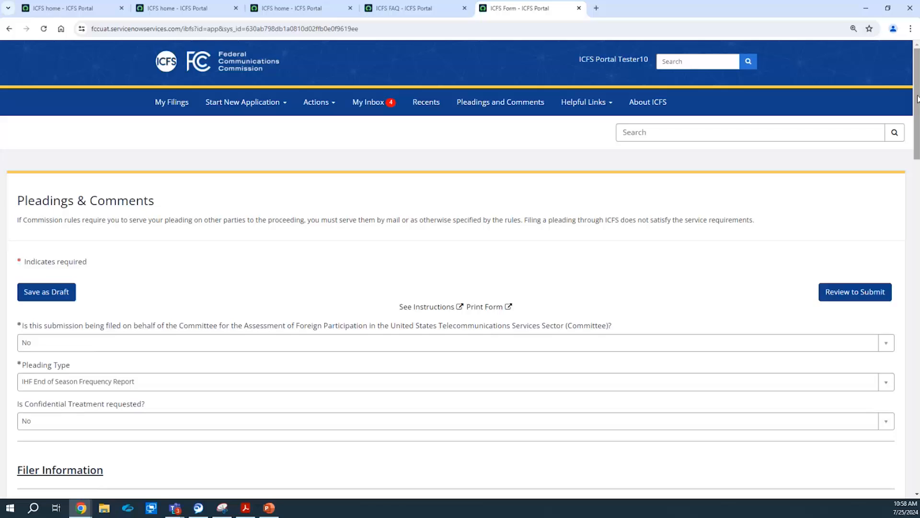
right_click(910, 187)
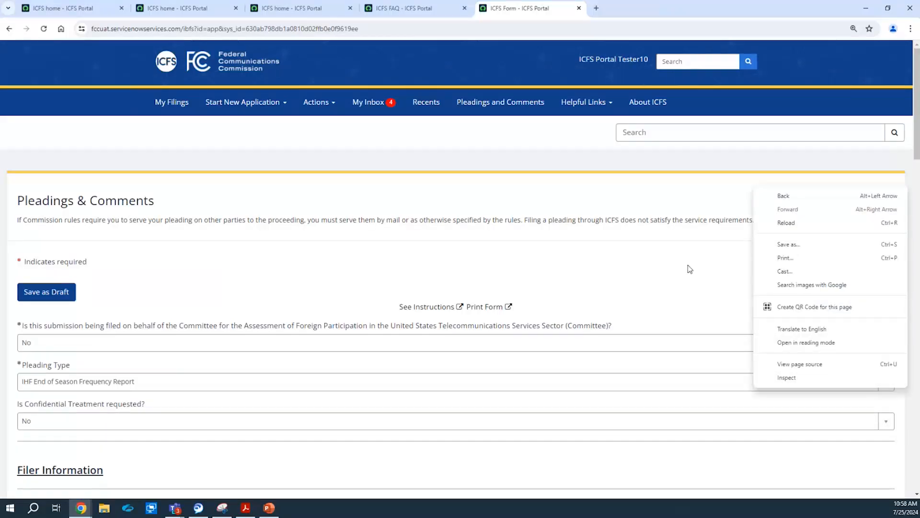
click(697, 254)
scroll(333, 113, down, 6)
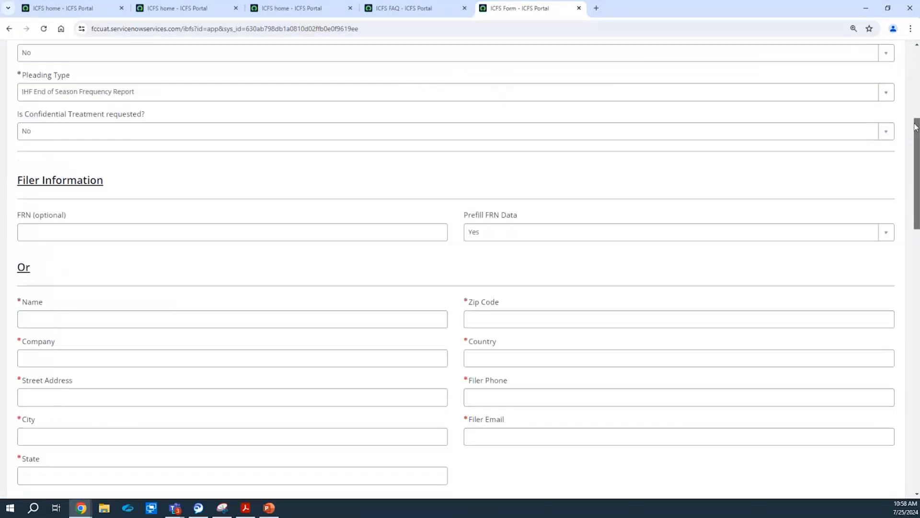
Fill in the filer's name, company ATT, street address, city and state.
click(306, 198)
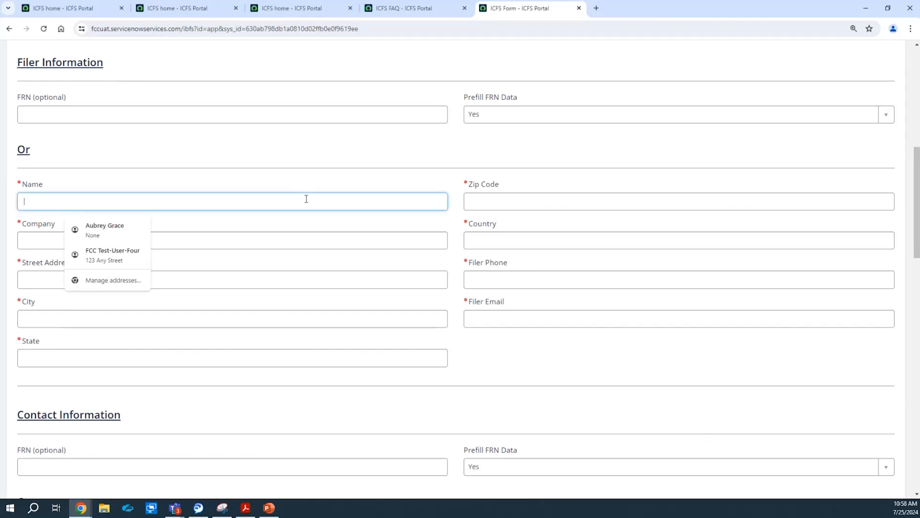
text(John)
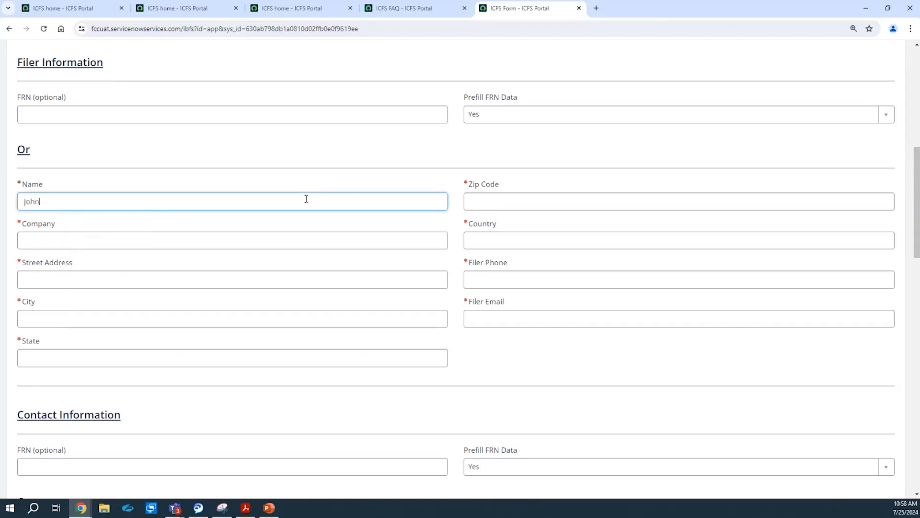
key(Tab)
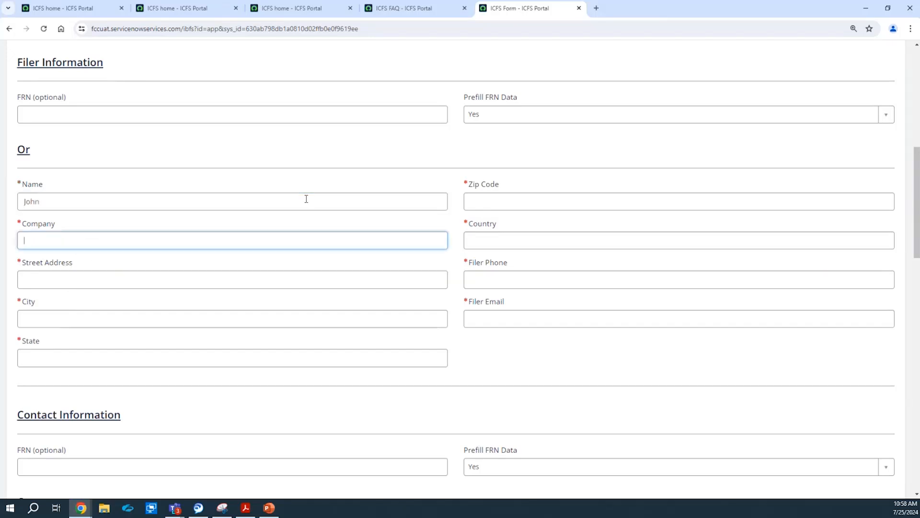
text(ATT)
key(Tab)
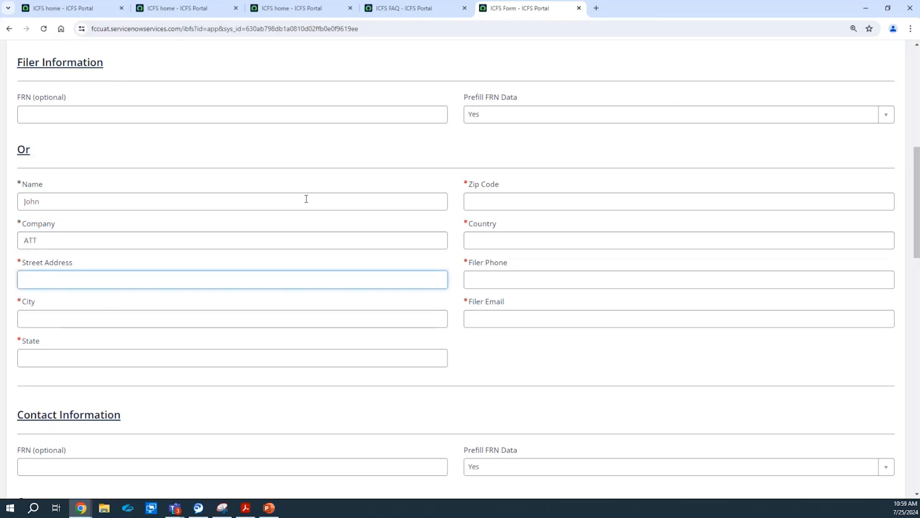
click(207, 318)
text(Centre)
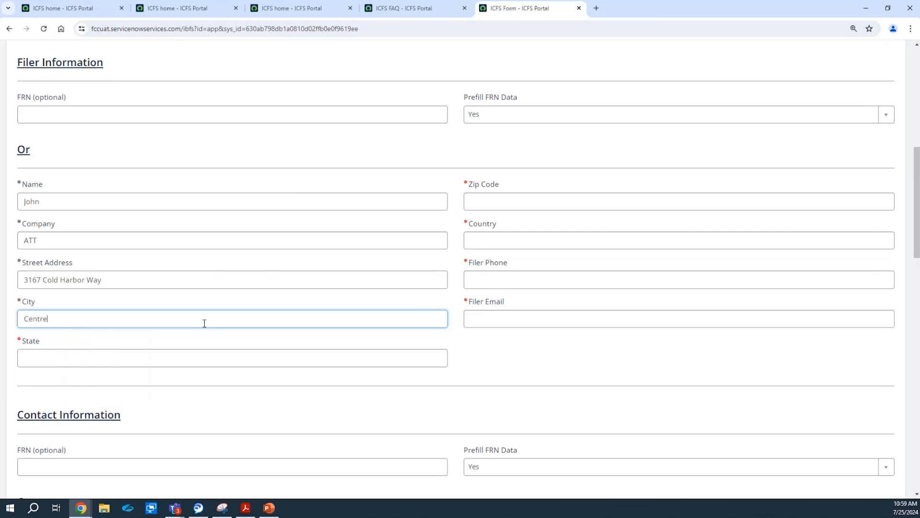
text(ville)
click(196, 357)
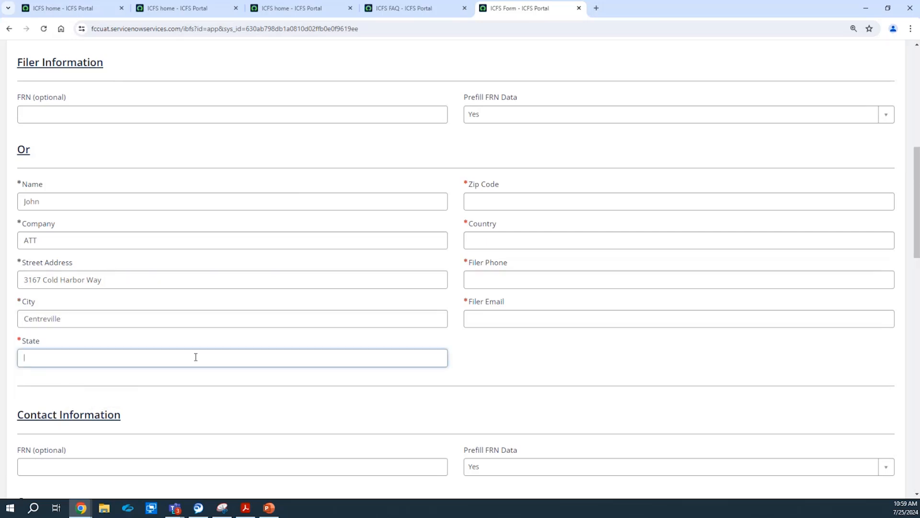
text(VA)
Enter the filer's zip code, country, phone number and e-mail address.
click(497, 206)
text(2)
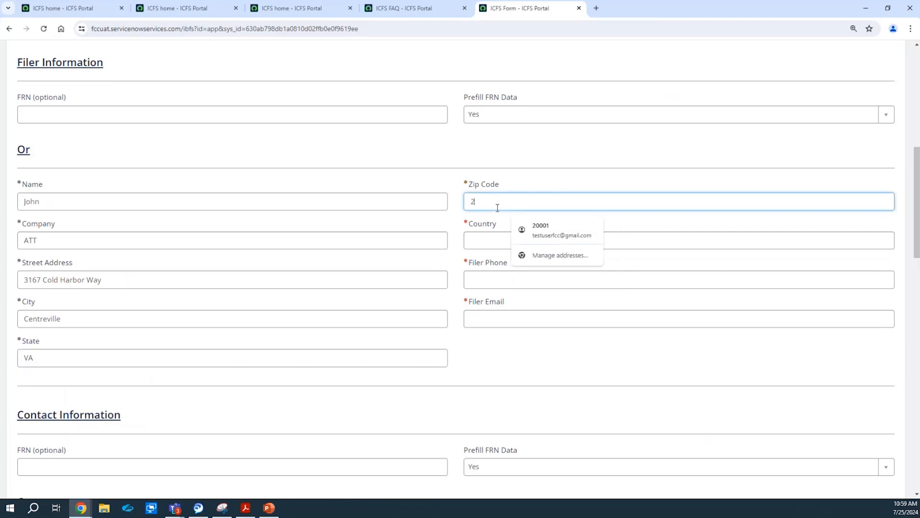
text(2314)
key(Tab)
text(USA)
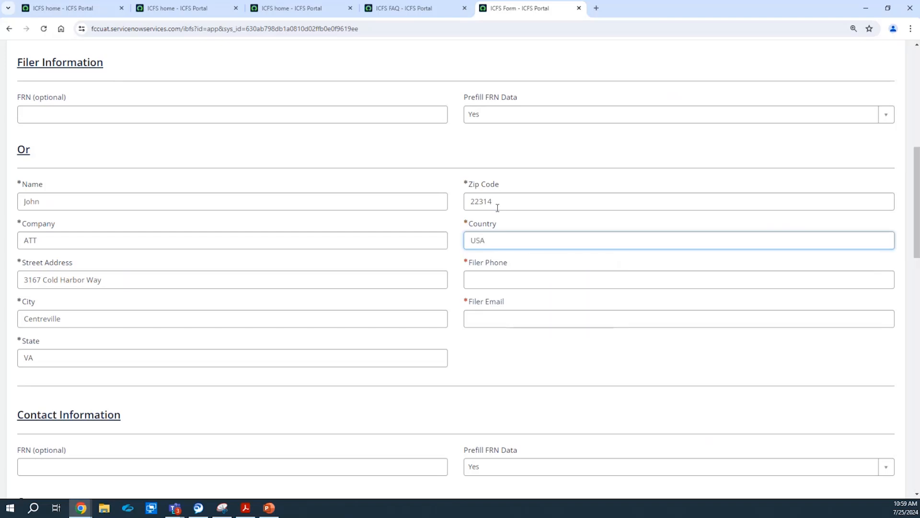
click(475, 285)
text(111-222-3399)
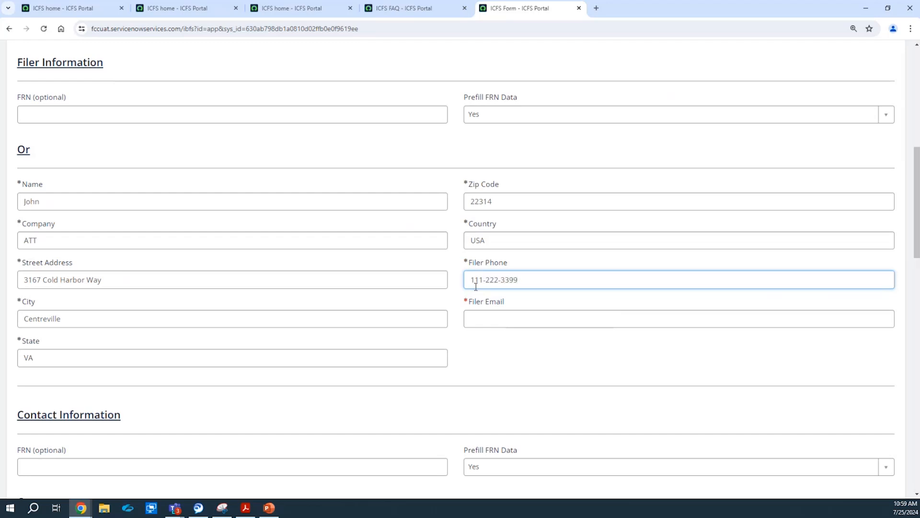
click(482, 319)
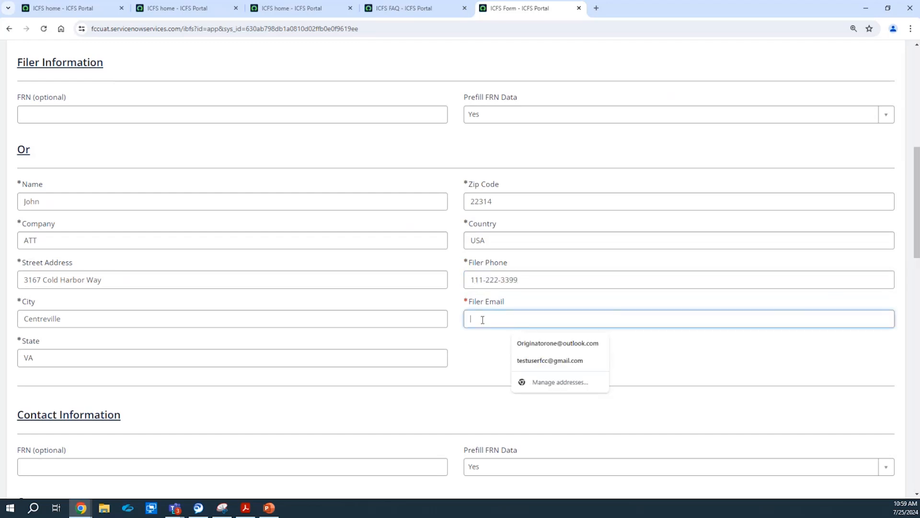
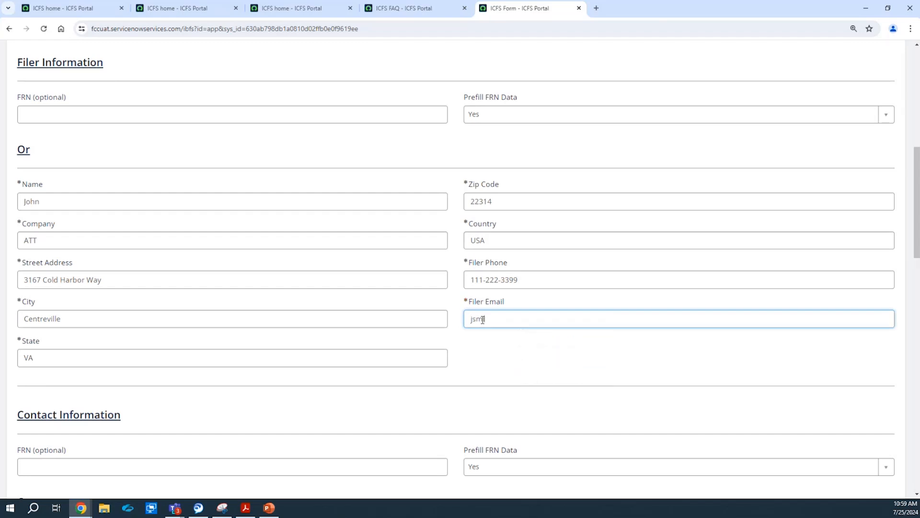
drag(493, 351, 917, 334)
click(905, 186)
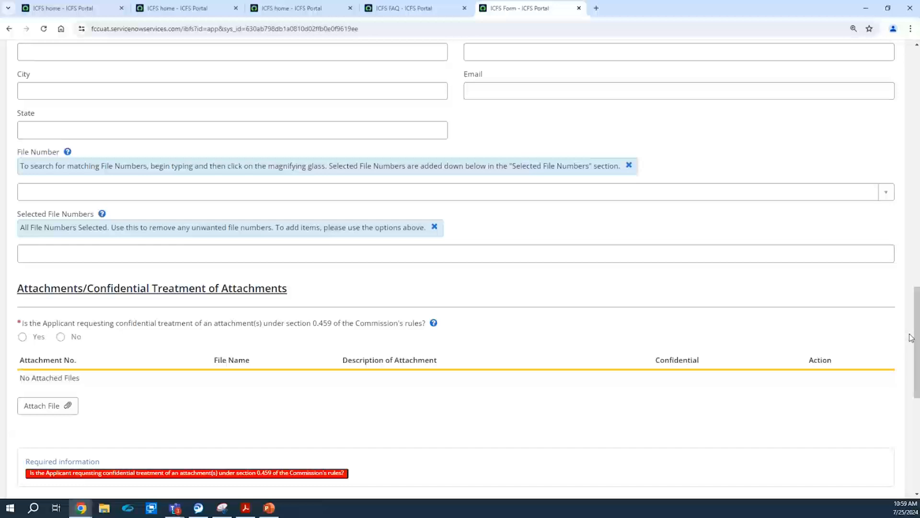
click(112, 255)
text(ihf)
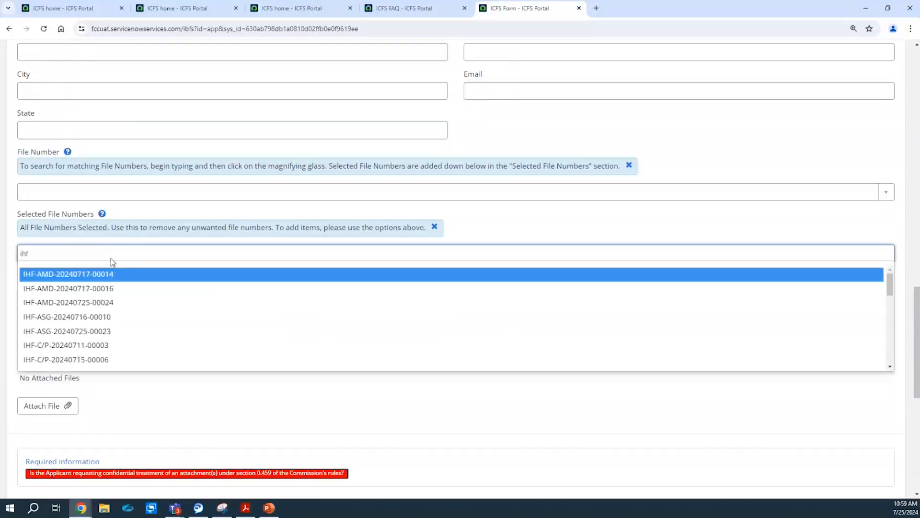
click(90, 352)
click(61, 336)
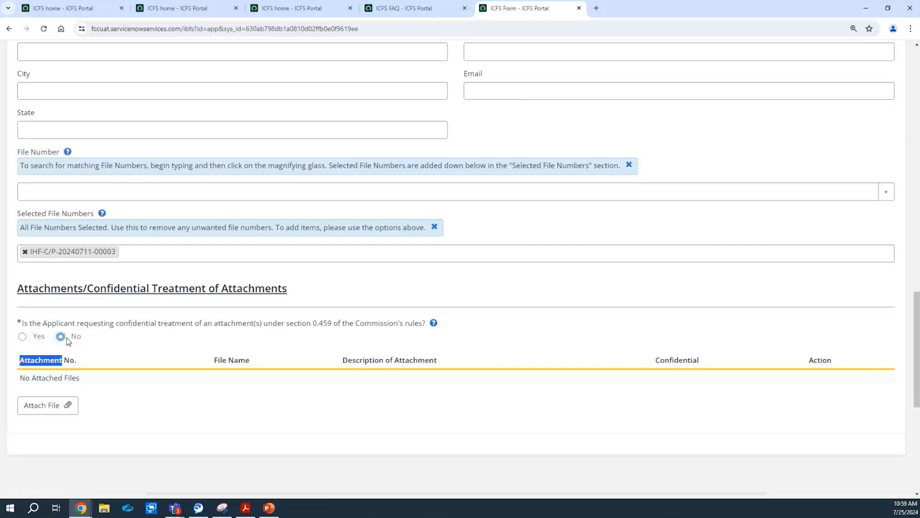
Attach IHF.docx from the Downloads folder to the pleading.
click(50, 405)
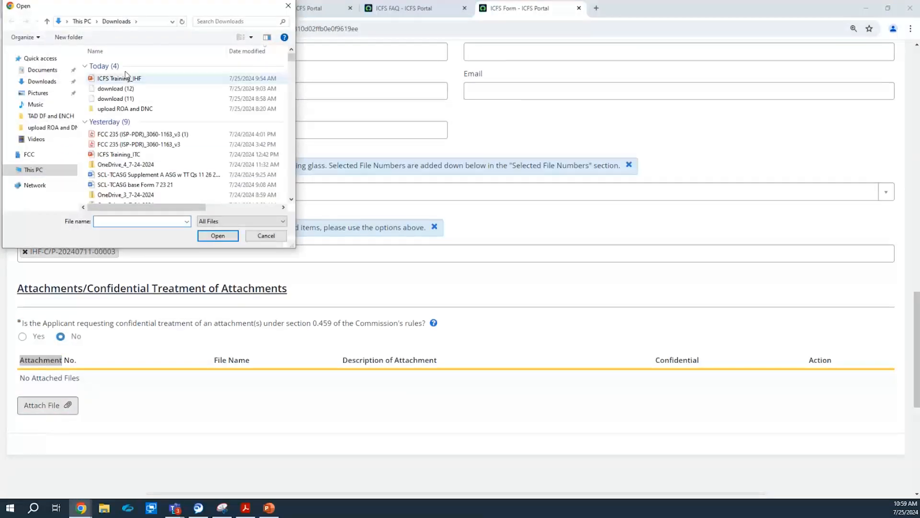
click(110, 98)
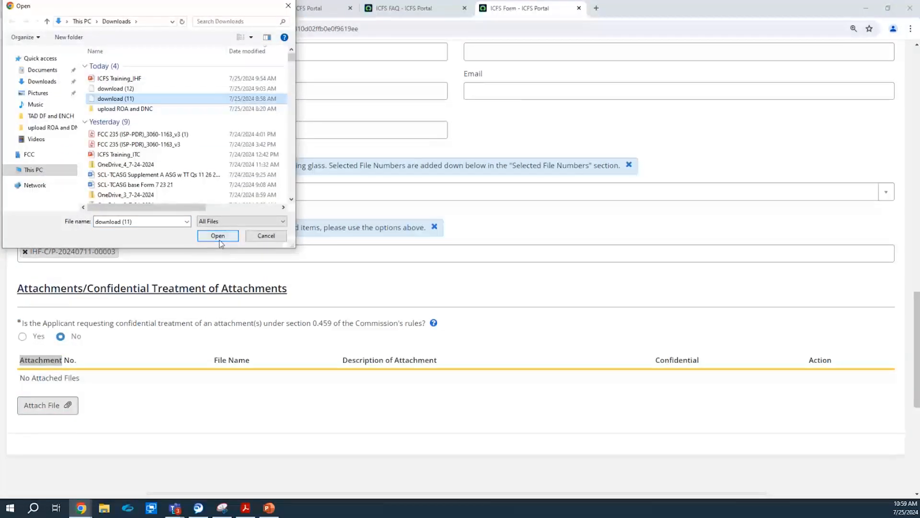
click(44, 129)
double_click(117, 65)
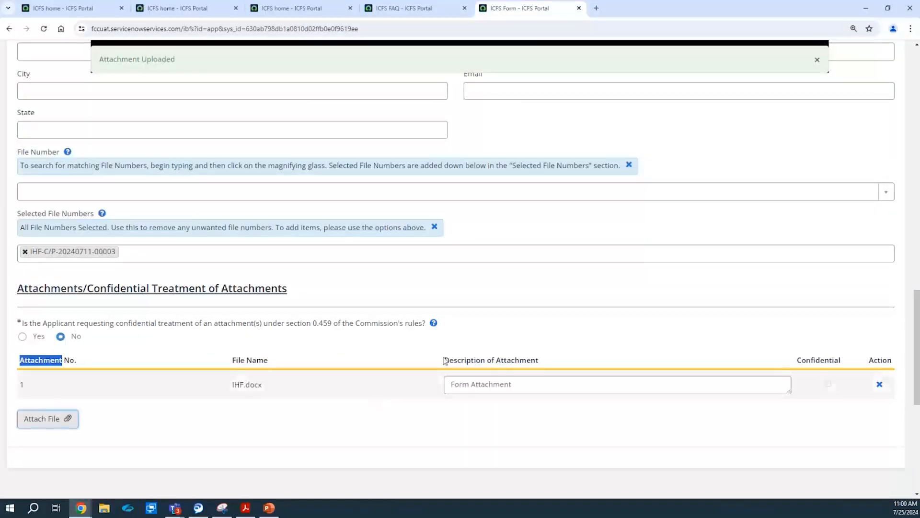
drag(915, 379, 915, 158)
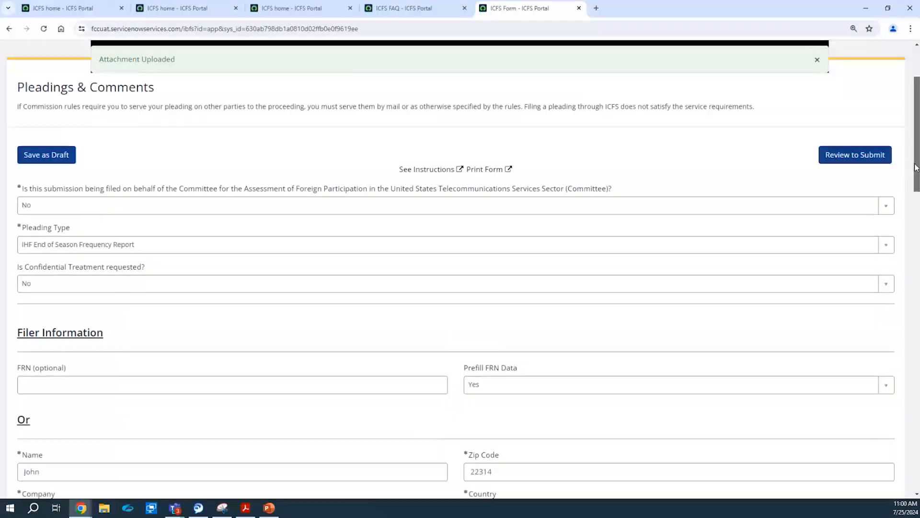
click(863, 157)
Submit the pleading, confirmed as PC0000137, decline the browser's address save, and return home.
click(817, 61)
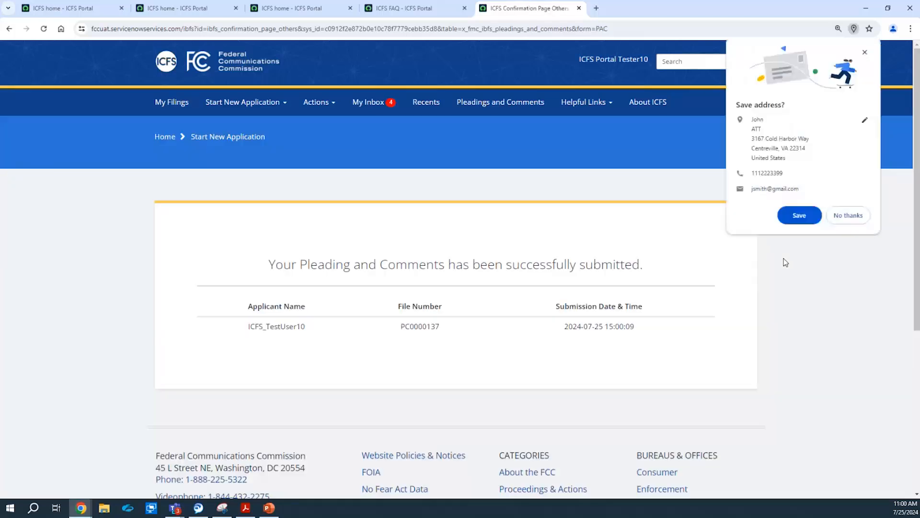
click(865, 217)
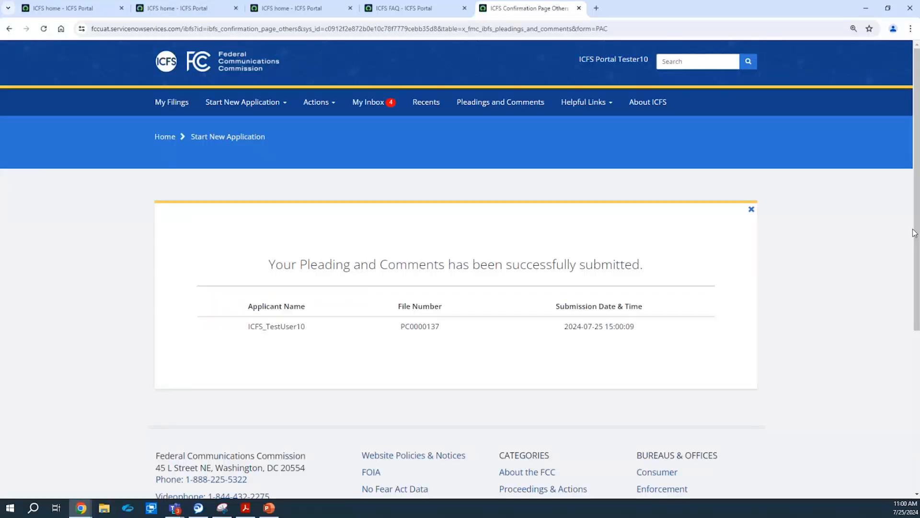
click(648, 102)
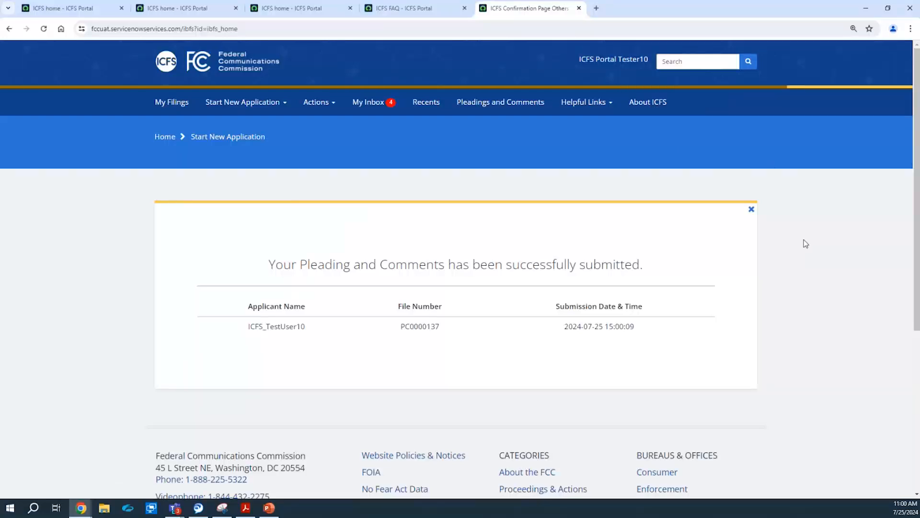